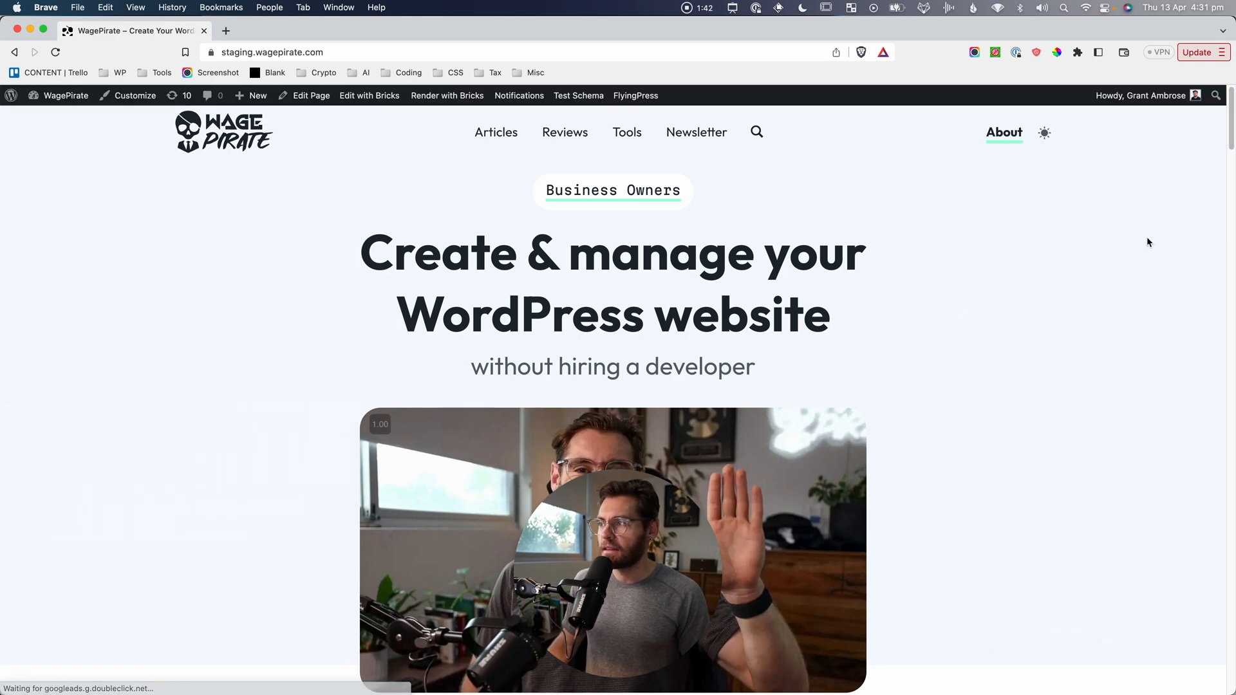
Test the homepage's back-to-top button from partway down the page and from the footer.
{"action": "scroll", "coordinate": [1026, 309], "scroll_direction": "down", "scroll_amount": 5}
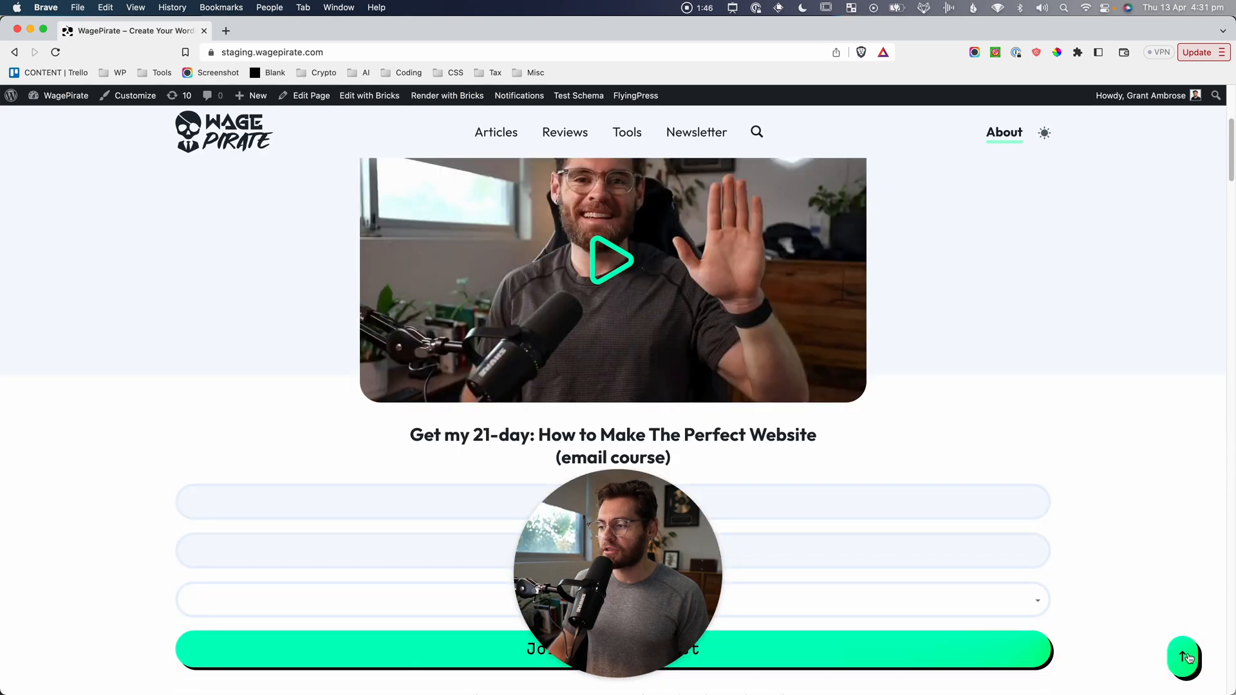
{"action": "left_click", "coordinate": [1188, 658]}
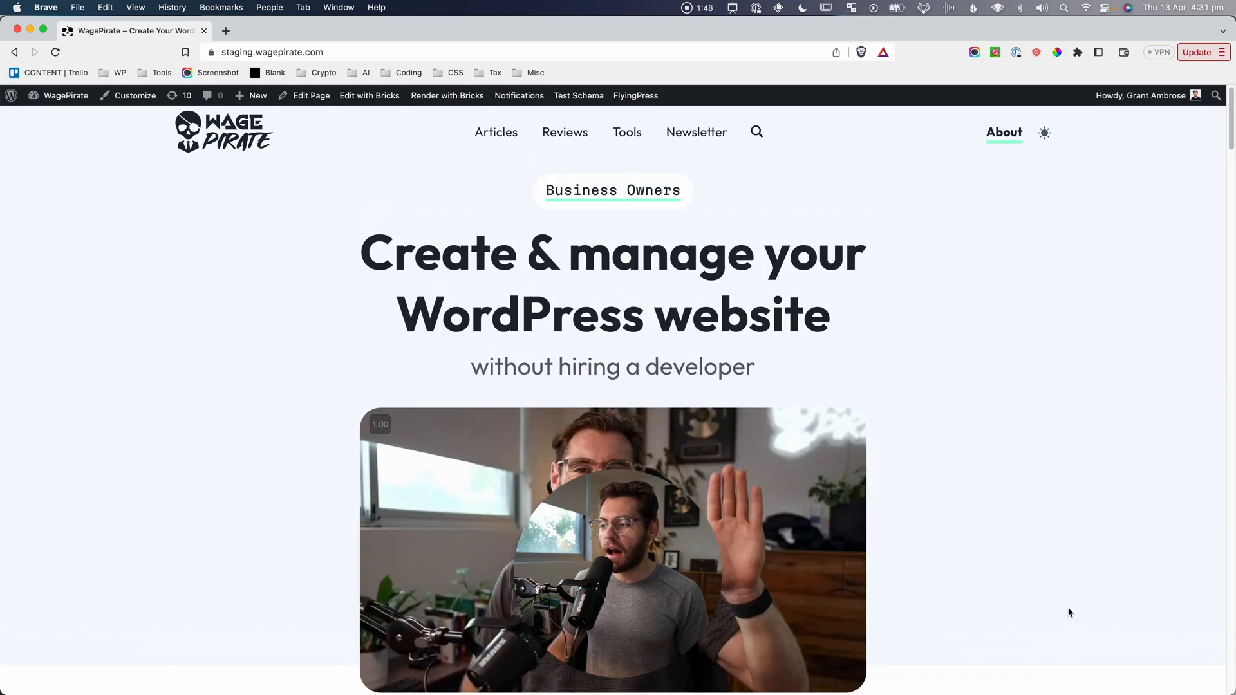
{"action": "scroll", "coordinate": [1069, 612], "scroll_direction": "down", "scroll_amount": 3}
{"action": "scroll", "coordinate": [1068, 612], "scroll_direction": "up", "scroll_amount": 3}
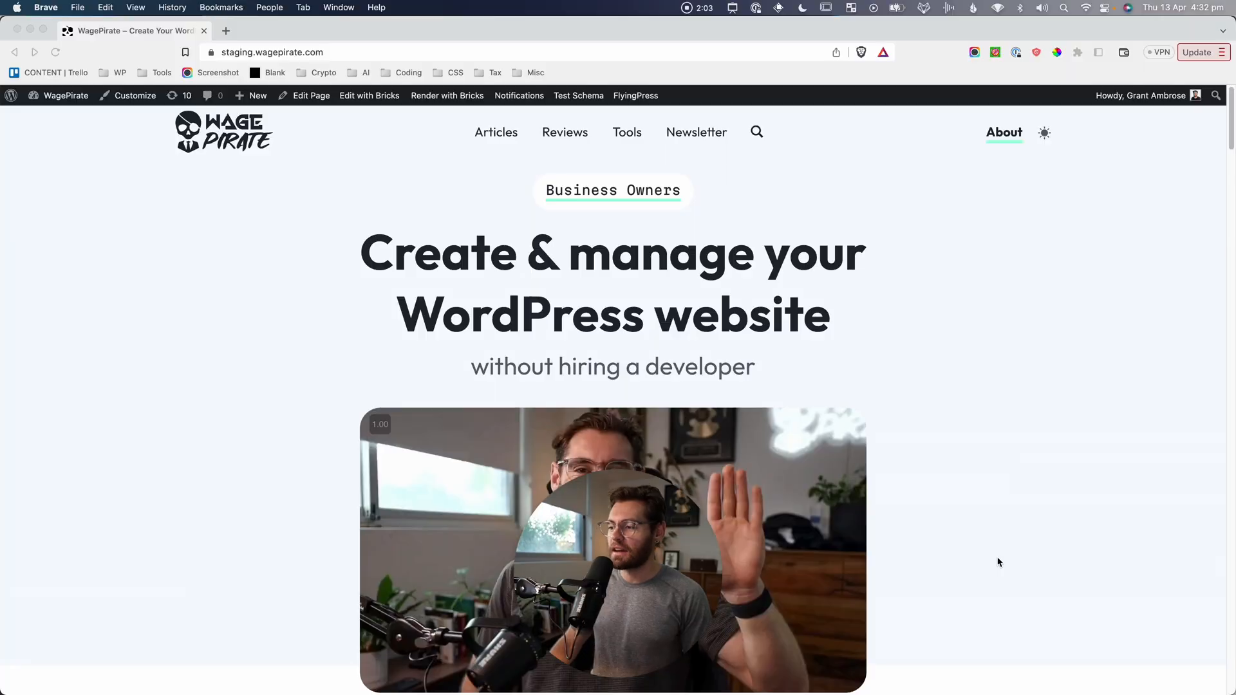
{"action": "scroll", "coordinate": [998, 562], "scroll_direction": "down", "scroll_amount": 1}
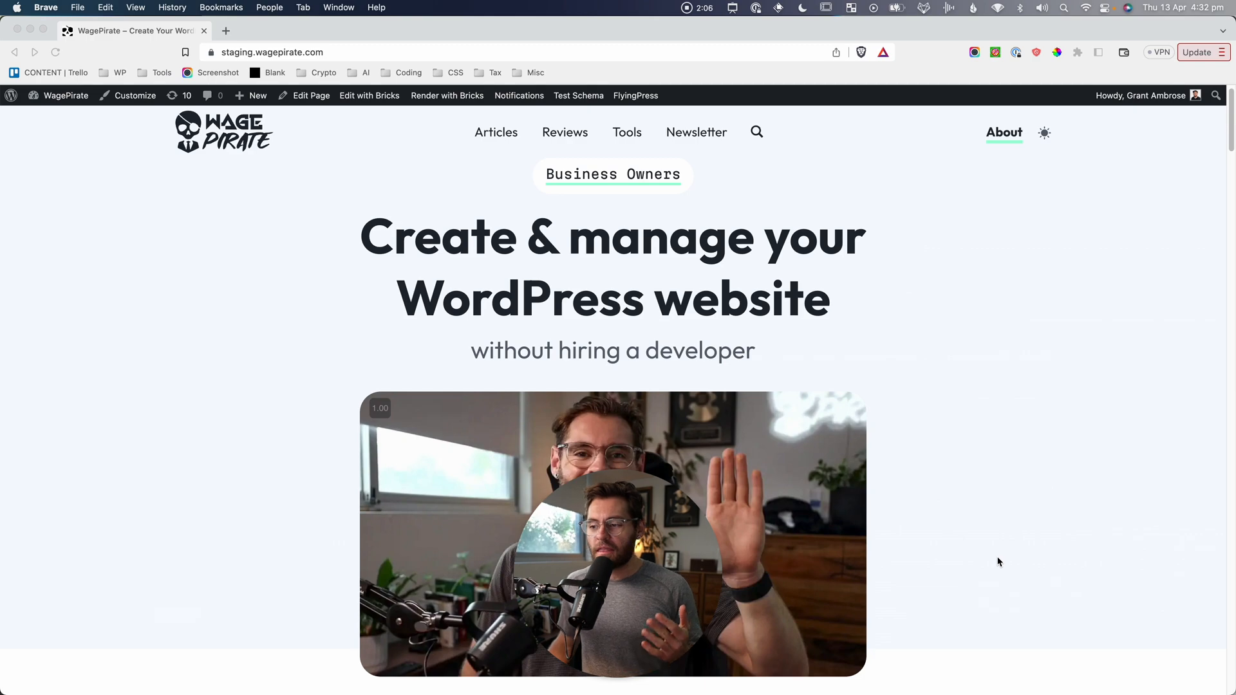
{"action": "scroll", "coordinate": [998, 555], "scroll_direction": "down", "scroll_amount": 10}
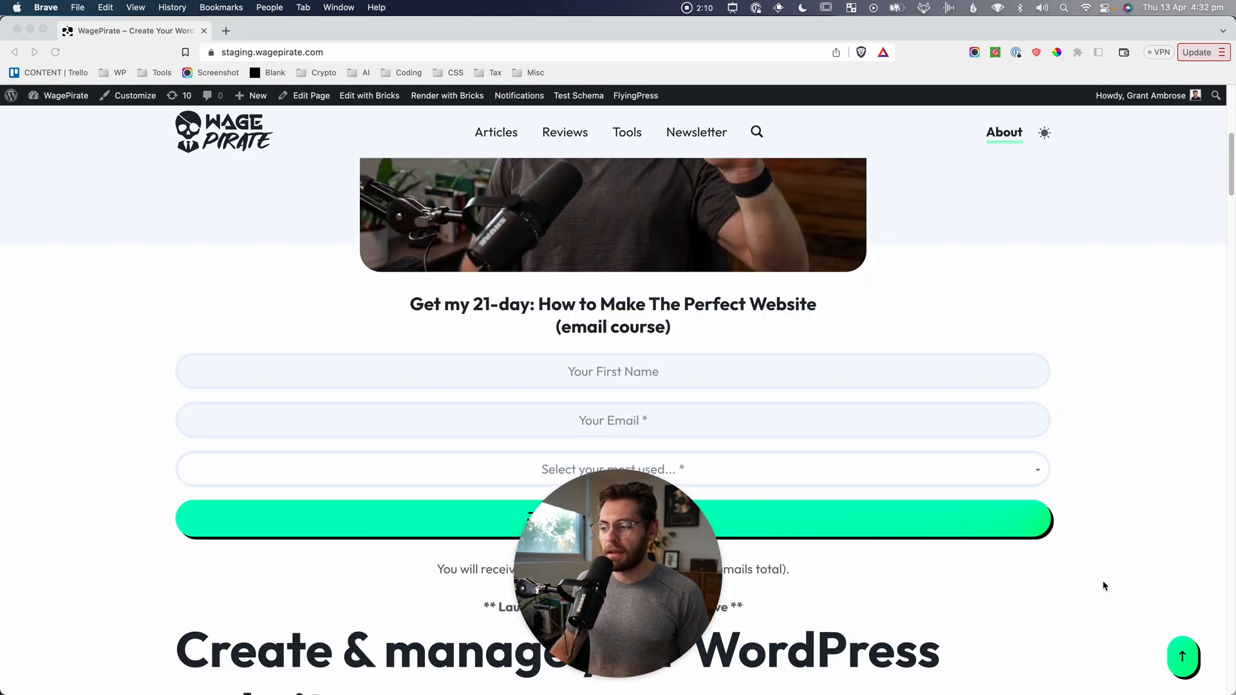
{"action": "scroll", "coordinate": [1105, 586], "scroll_direction": "down", "scroll_amount": 15}
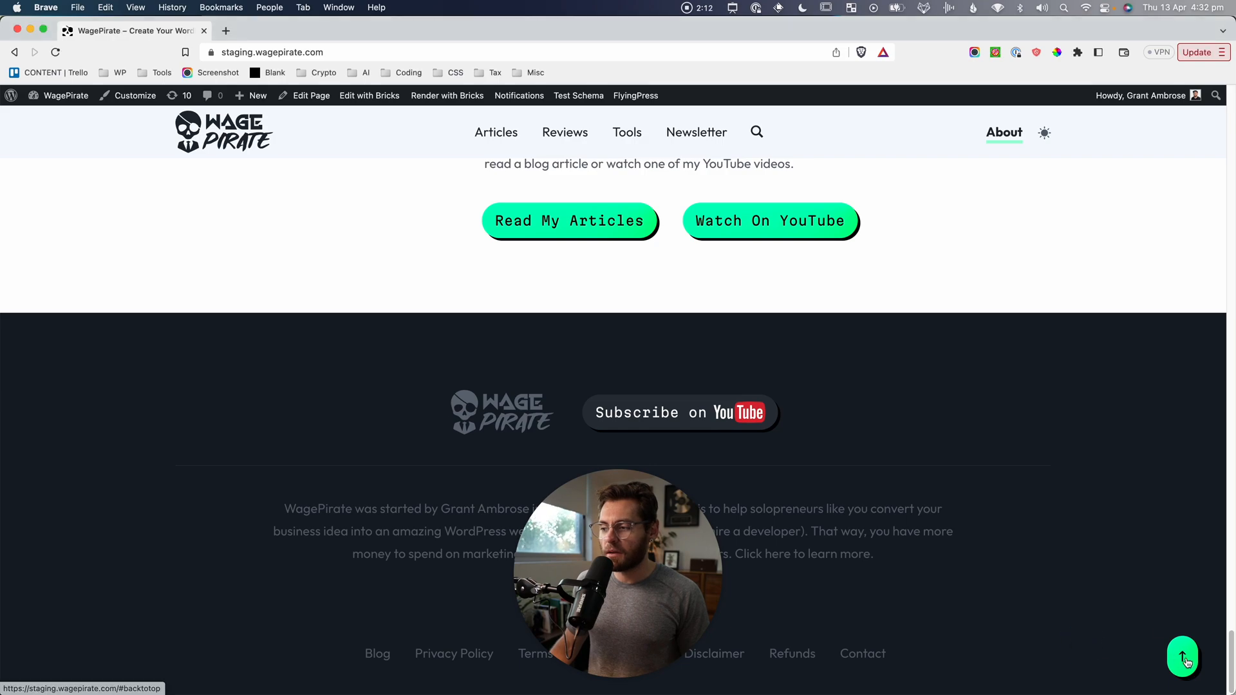
{"action": "left_click", "coordinate": [1187, 662]}
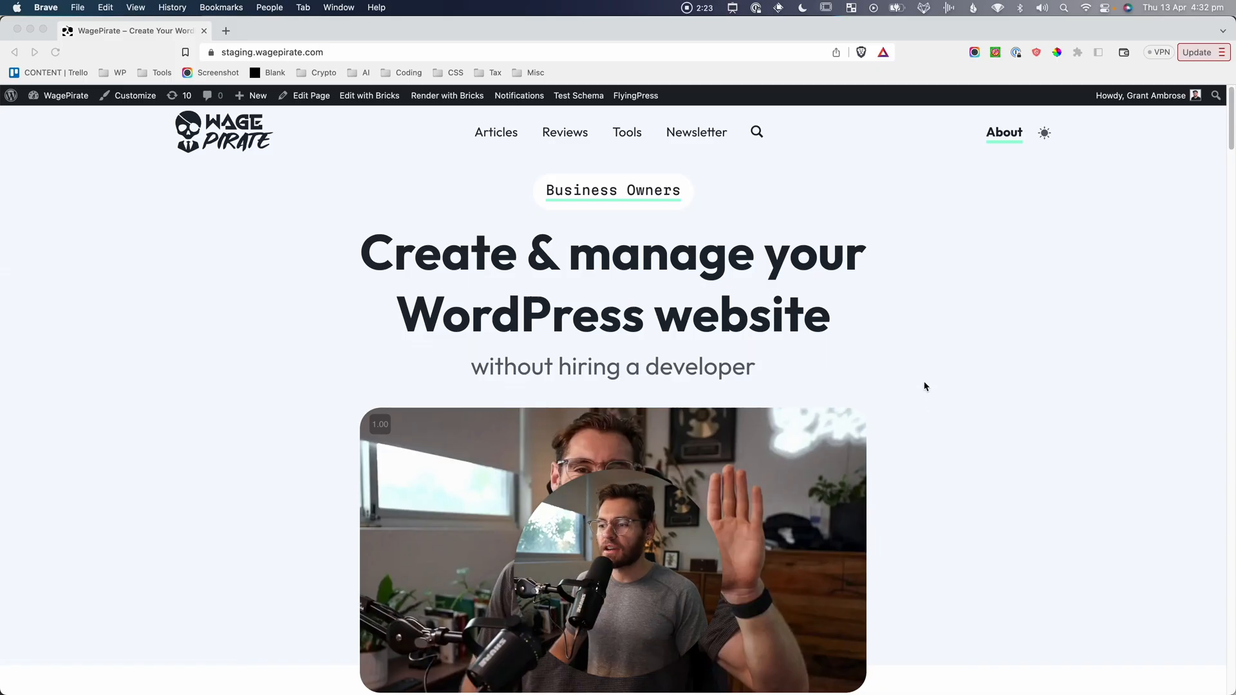
{"action": "left_click", "coordinate": [925, 386]}
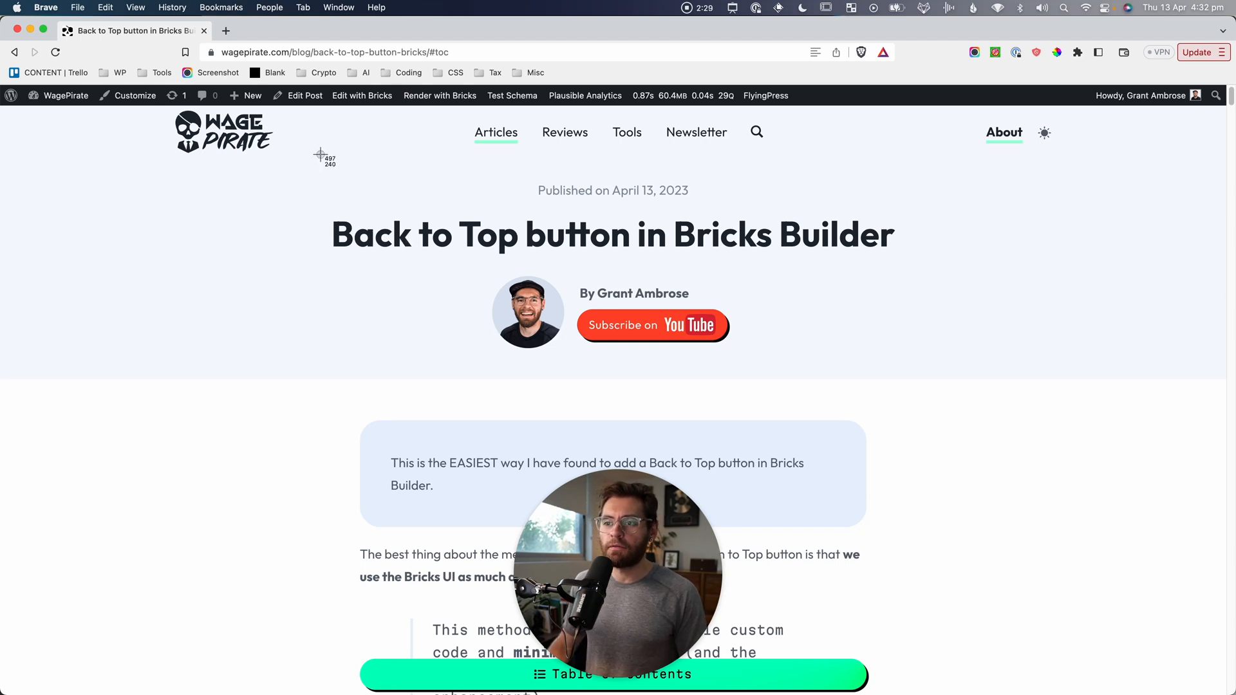
{"action": "left_click_drag", "start_coordinate": [318, 148], "coordinate": [920, 379]}
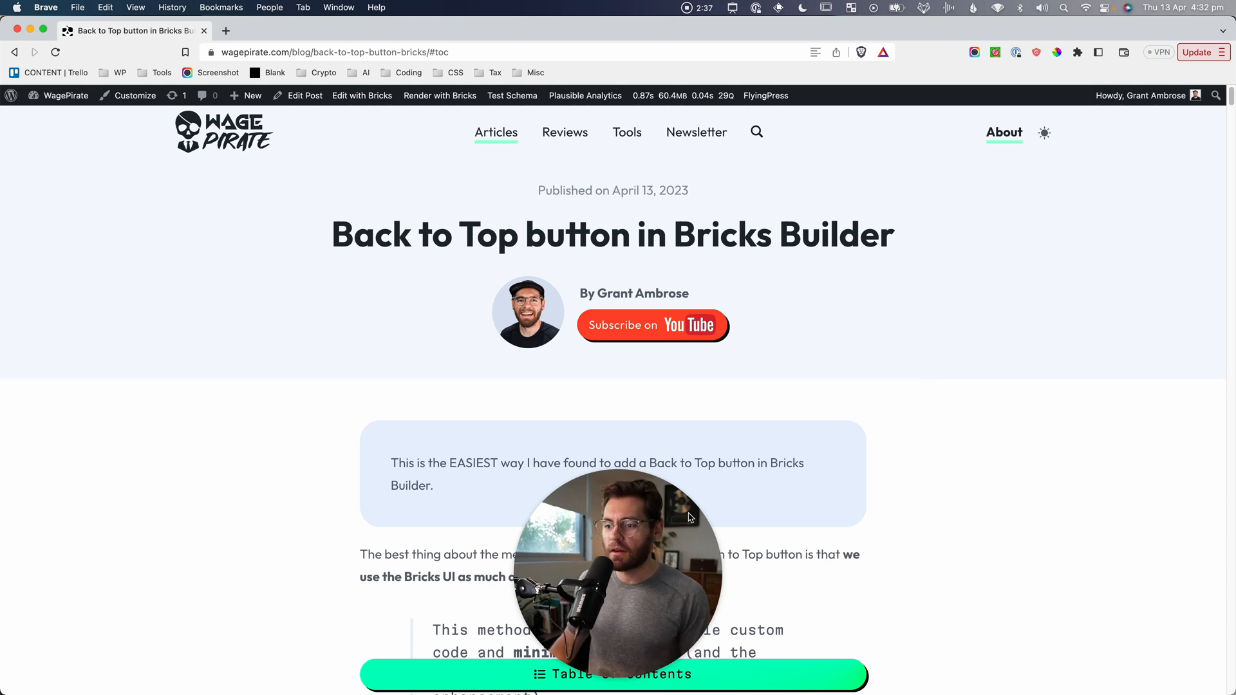
{"action": "left_click_drag", "start_coordinate": [689, 518], "coordinate": [1228, 496]}
{"action": "mouse_move", "coordinate": [1189, 536]}
{"action": "left_mouse_down"}
{"action": "mouse_move", "coordinate": [878, 524]}
{"action": "mouse_move", "coordinate": [577, 479]}
{"action": "mouse_move", "coordinate": [686, 357]}
{"action": "mouse_move", "coordinate": [699, 174]}
{"action": "mouse_move", "coordinate": [1102, 512]}
{"action": "mouse_move", "coordinate": [1195, 545]}
{"action": "left_mouse_up"}
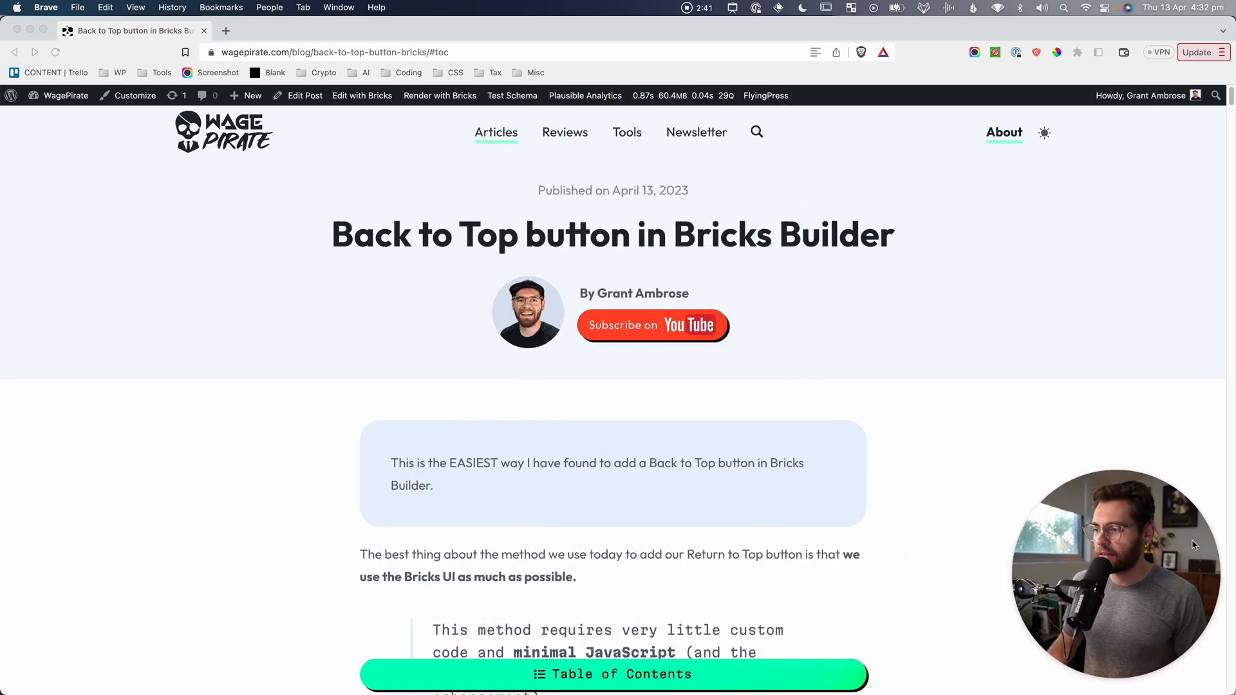
{"action": "left_click_drag", "start_coordinate": [1153, 602], "coordinate": [660, 150]}
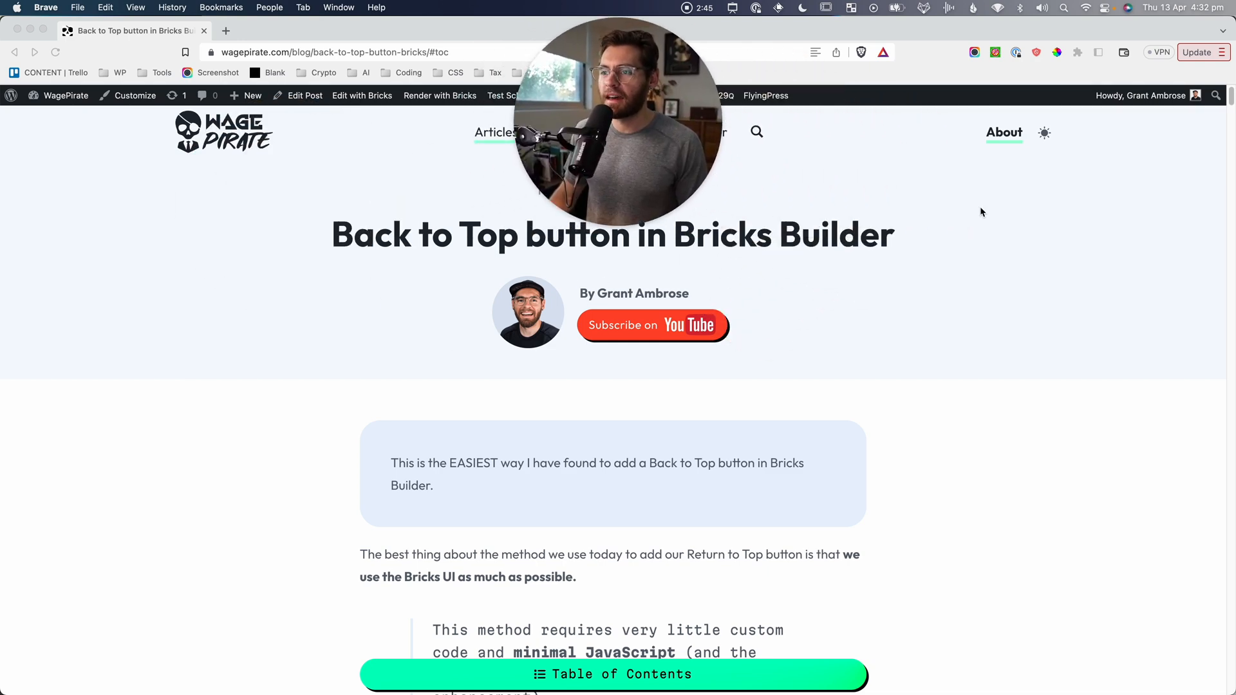
Examine the table of contents of the Back to Top button in Bricks Builder article, entry by entry.
{"action": "scroll", "coordinate": [886, 320], "scroll_direction": "down", "scroll_amount": 7}
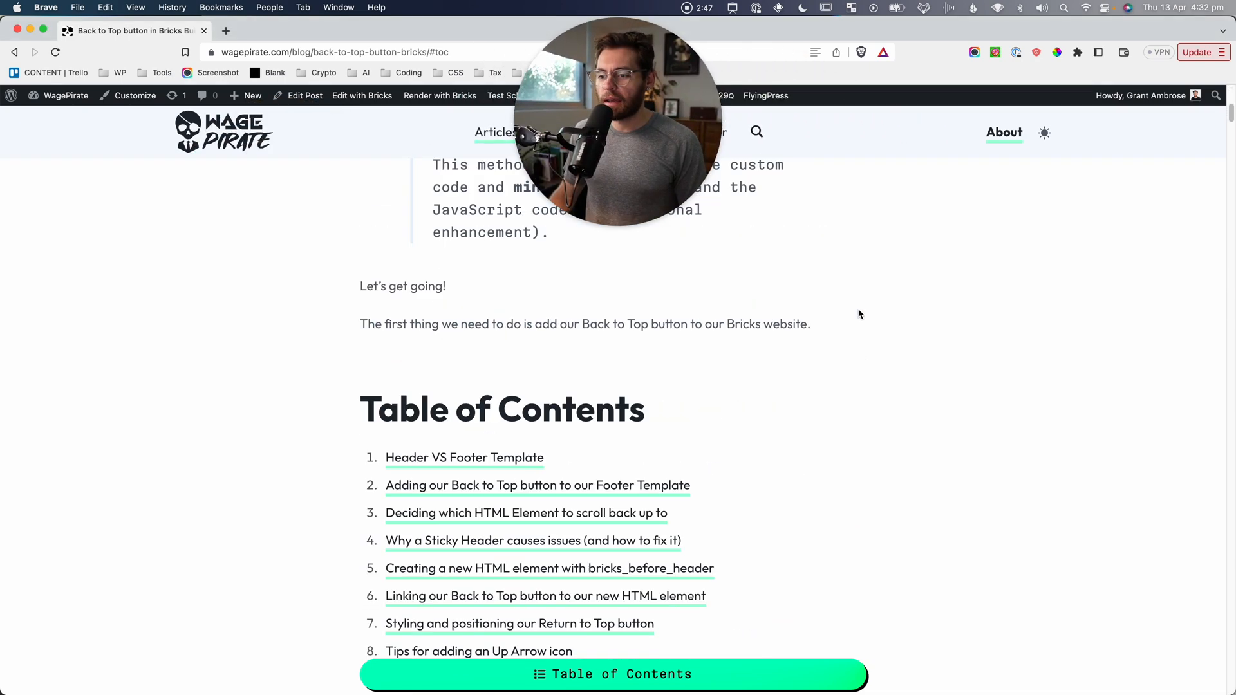
{"action": "scroll", "coordinate": [859, 314], "scroll_direction": "down", "scroll_amount": 6}
{"action": "scroll", "coordinate": [859, 314], "scroll_direction": "up", "scroll_amount": 3}
{"action": "key", "text": "super+shift+4"}
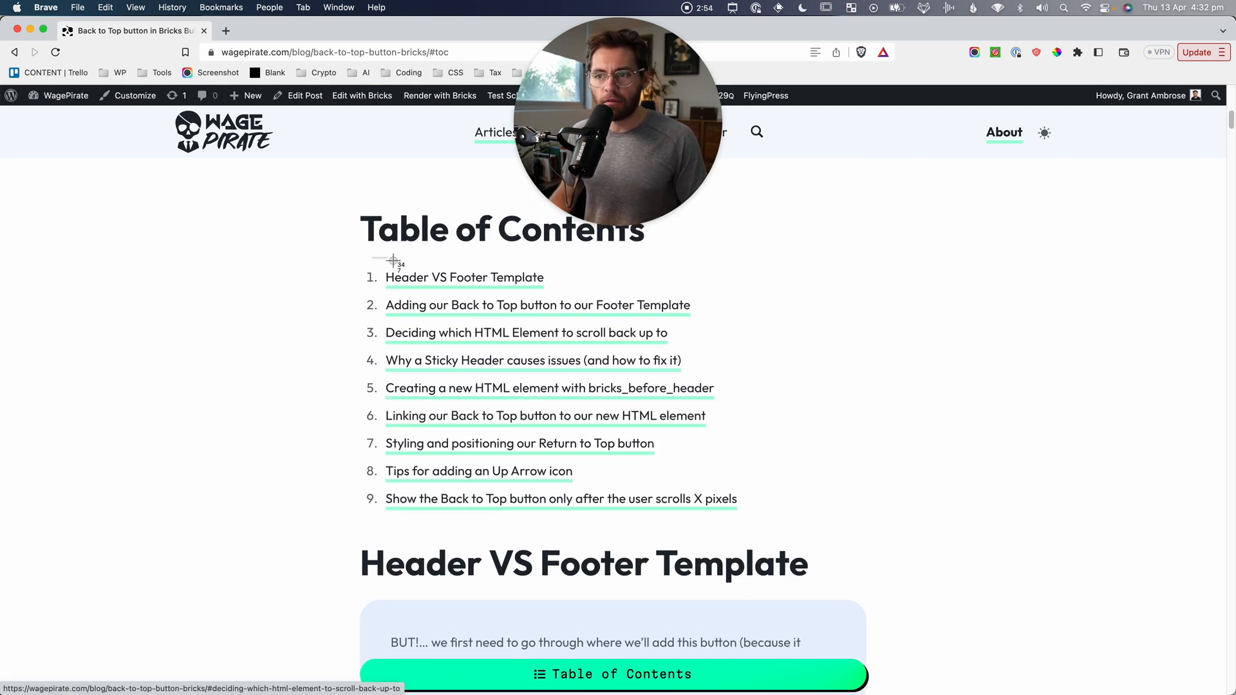
{"action": "left_click_drag", "start_coordinate": [372, 257], "coordinate": [556, 306]}
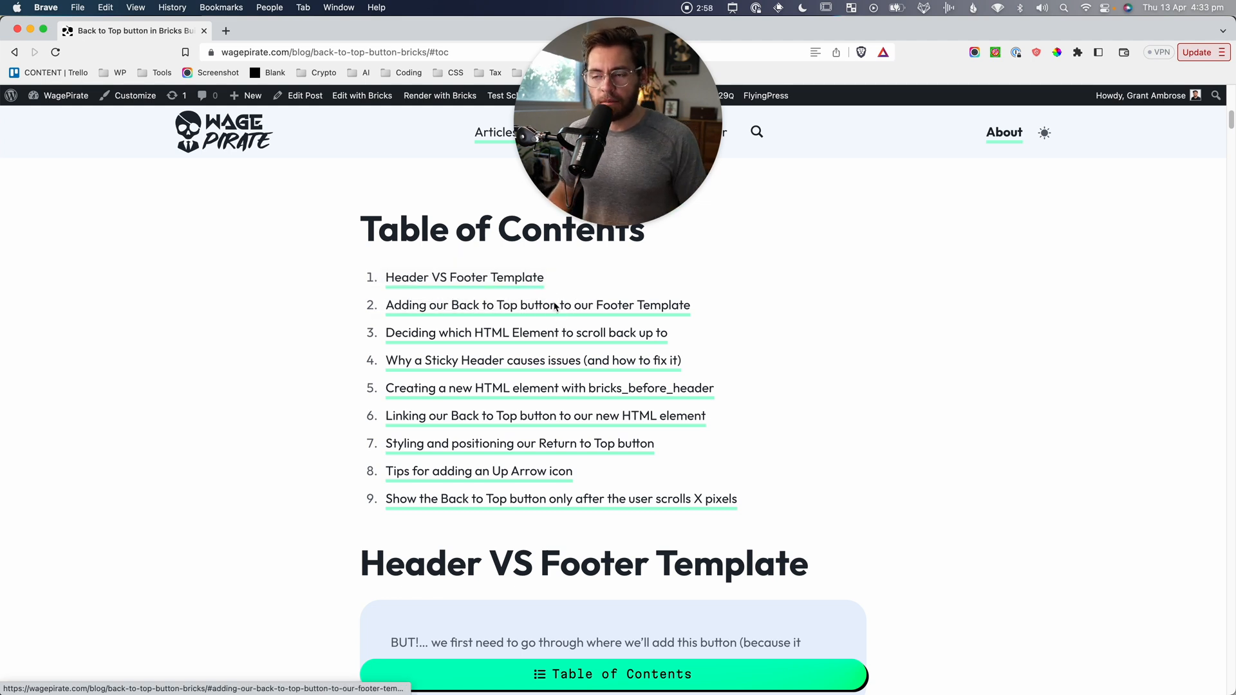
{"action": "key", "text": "super+shift+4"}
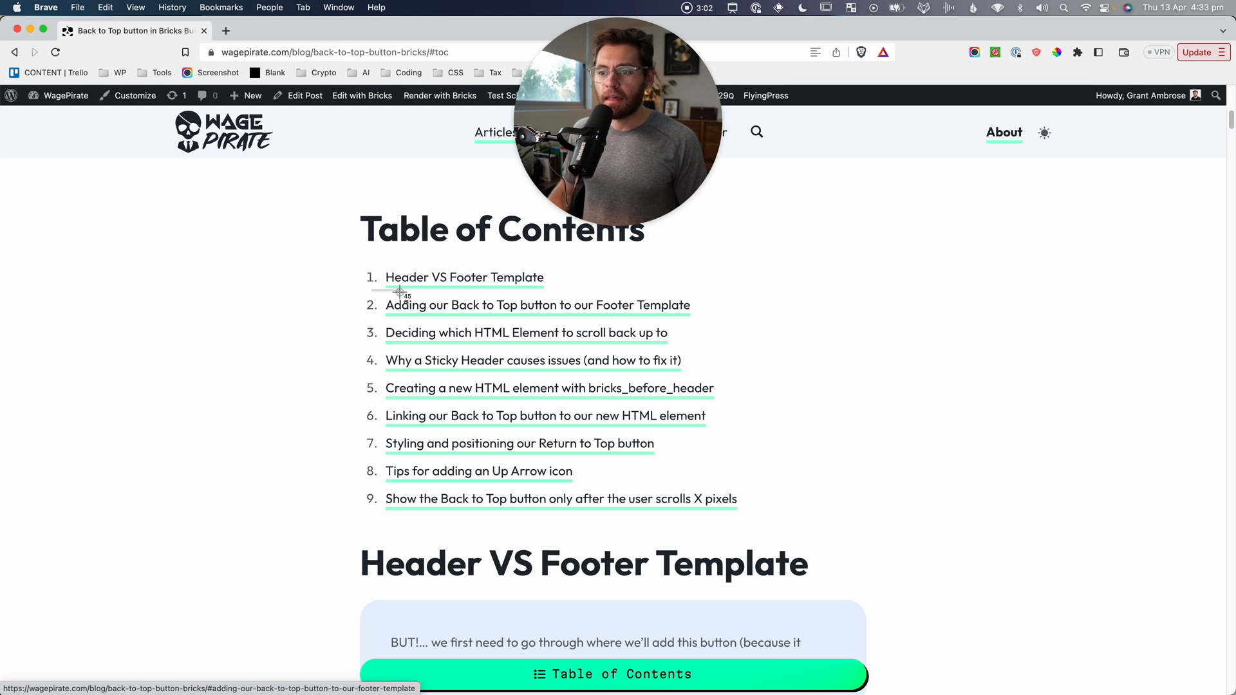
{"action": "left_click_drag", "start_coordinate": [375, 318], "coordinate": [706, 359]}
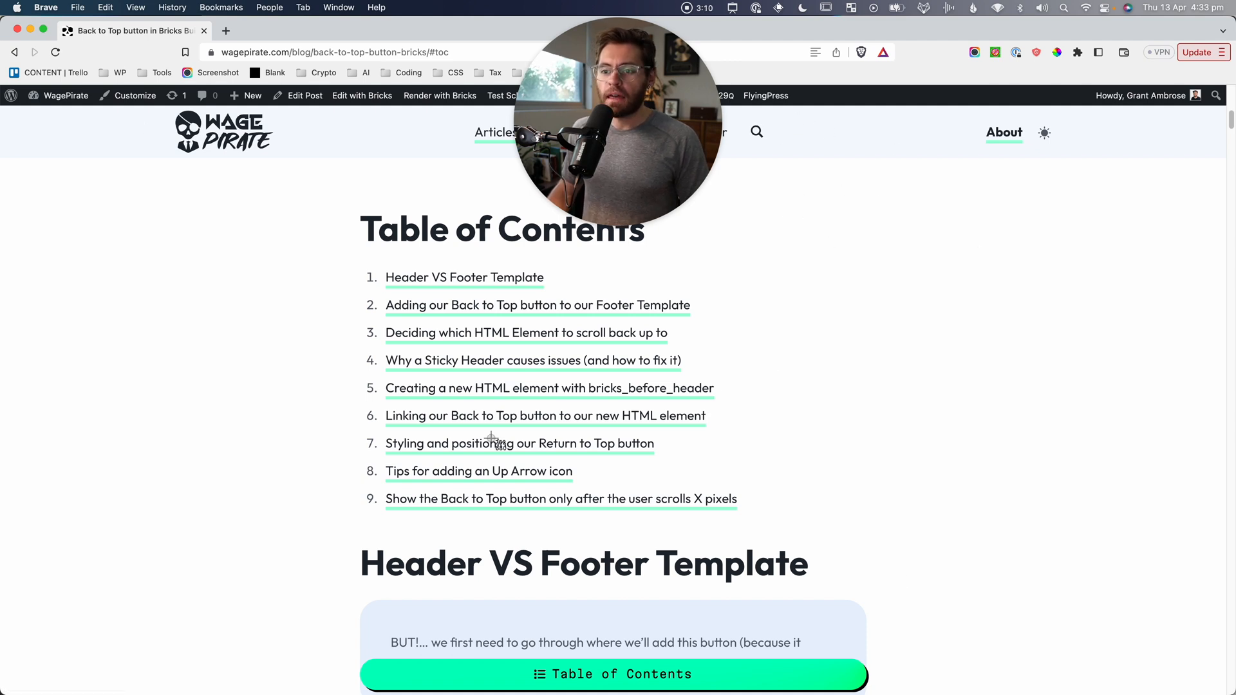
{"action": "key", "text": "super+shift+4"}
{"action": "left_click_drag", "start_coordinate": [378, 374], "coordinate": [573, 403]}
{"action": "key", "text": "super+shift+4"}
{"action": "key", "text": "super+shift+4"}
{"action": "left_click_drag", "start_coordinate": [371, 406], "coordinate": [726, 432]}
{"action": "key", "text": "super+shift+4"}
{"action": "left_click_drag", "start_coordinate": [717, 378], "coordinate": [572, 401]}
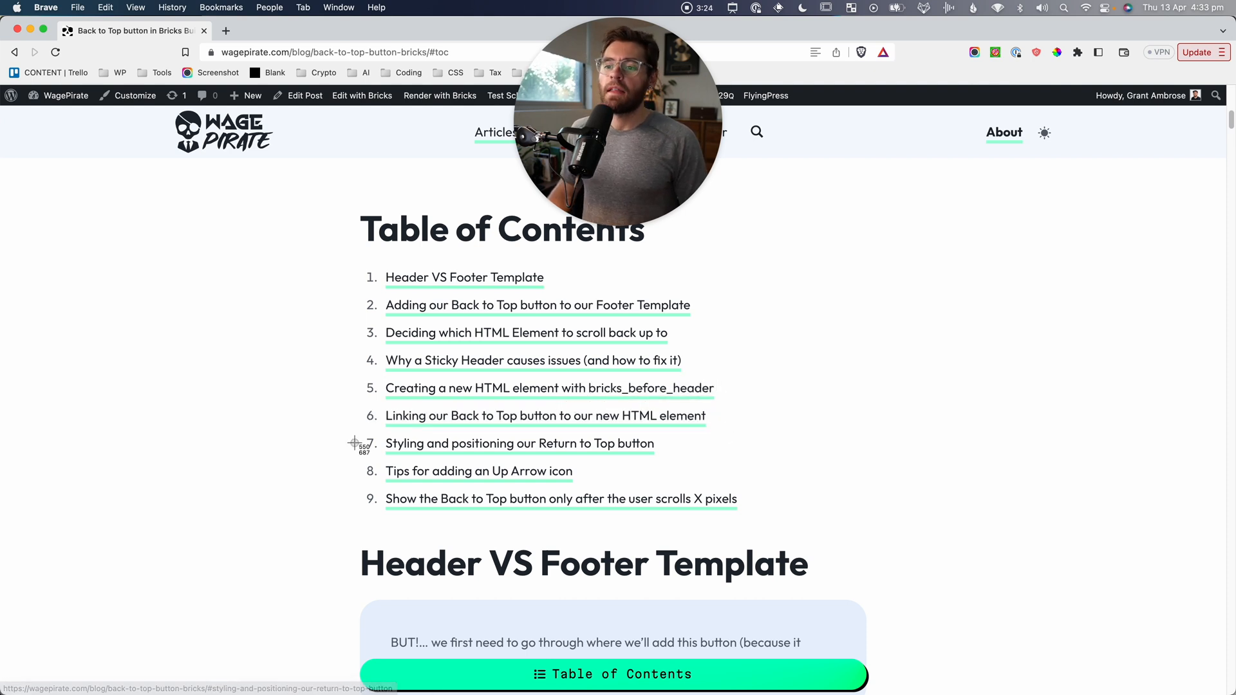
{"action": "key", "text": "super+shift+4"}
{"action": "left_click_drag", "start_coordinate": [358, 426], "coordinate": [729, 464]}
{"action": "key", "text": "super+shift+4"}
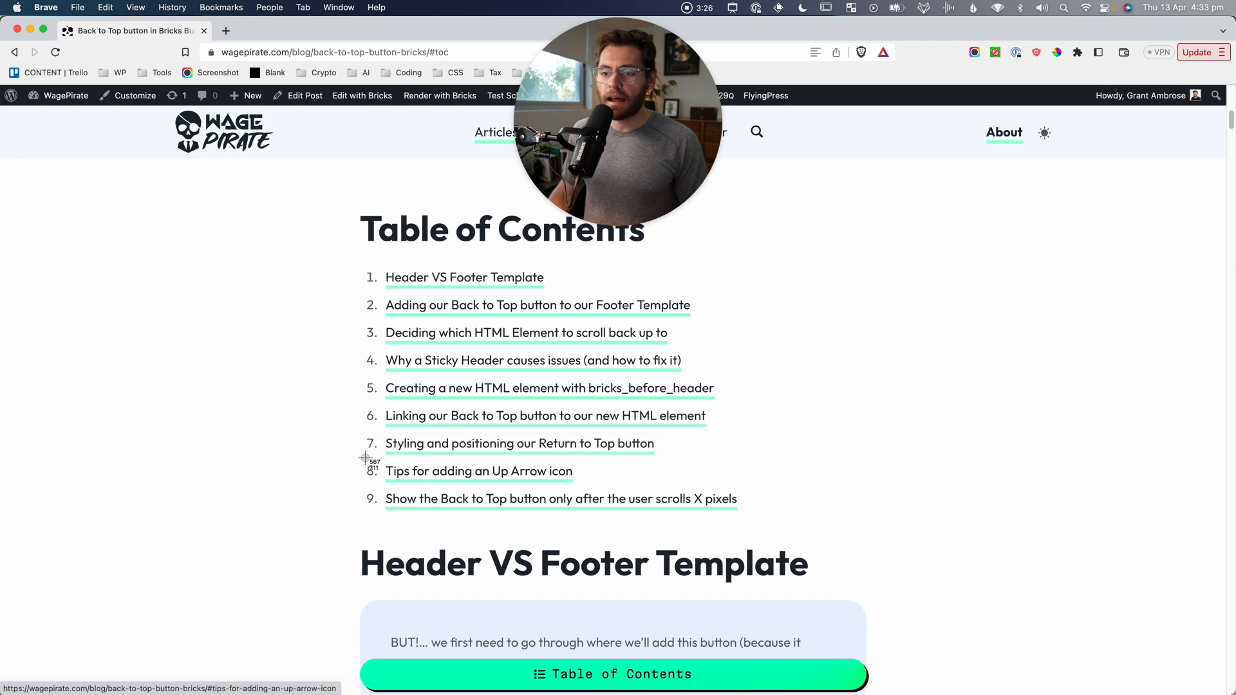
{"action": "left_click_drag", "start_coordinate": [359, 456], "coordinate": [580, 501]}
{"action": "scroll", "coordinate": [1156, 581], "scroll_direction": "down", "scroll_amount": 5}
{"action": "scroll", "coordinate": [1181, 658], "scroll_direction": "down", "scroll_amount": 3}
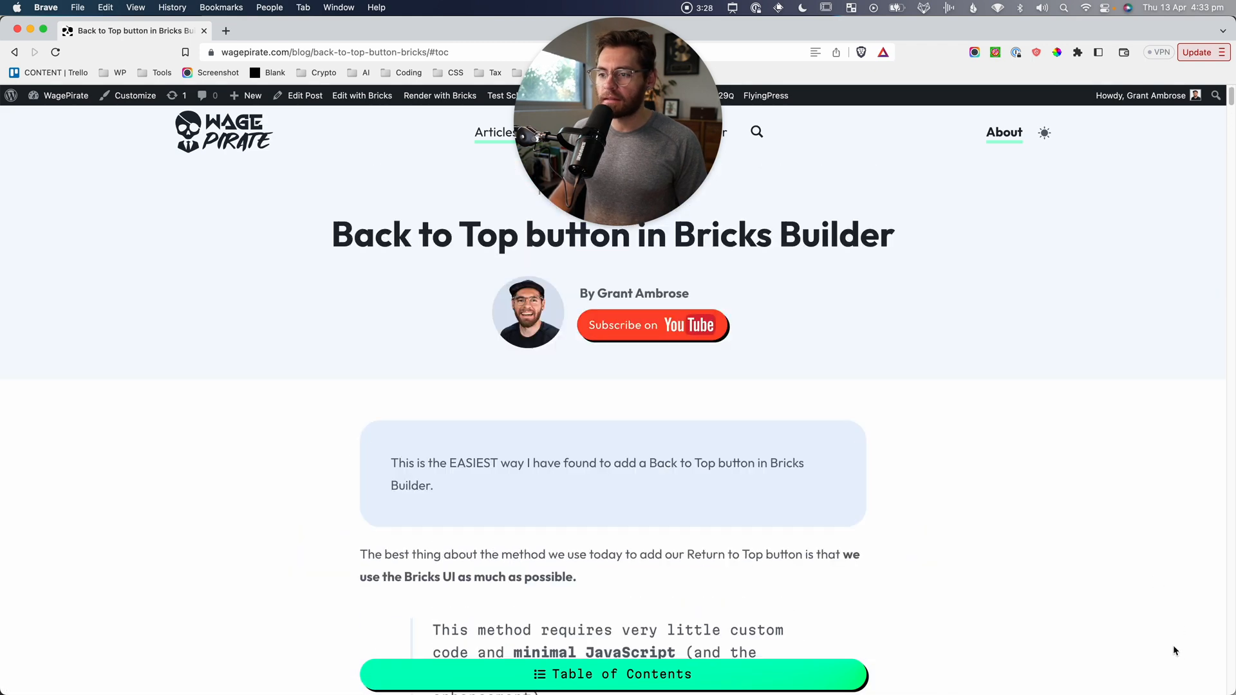
{"action": "scroll", "coordinate": [924, 508], "scroll_direction": "down", "scroll_amount": 10}
{"action": "scroll", "coordinate": [923, 508], "scroll_direction": "up", "scroll_amount": 2}
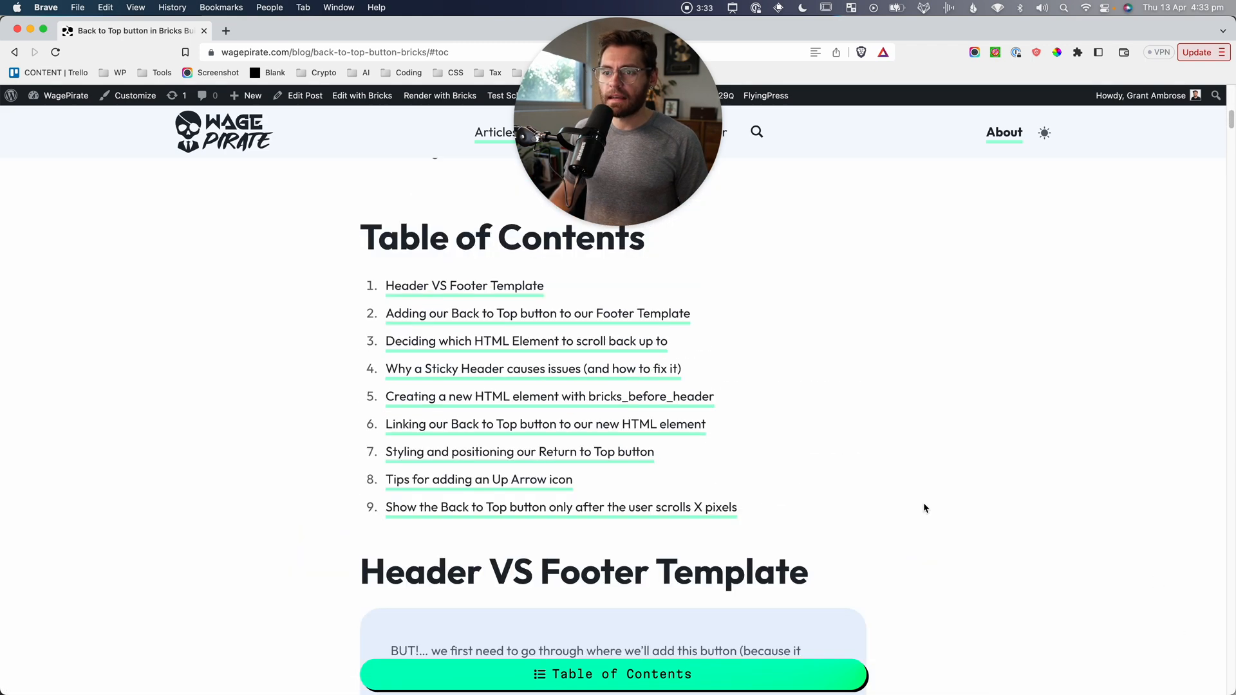
{"action": "left_click_drag", "start_coordinate": [336, 216], "coordinate": [810, 559]}
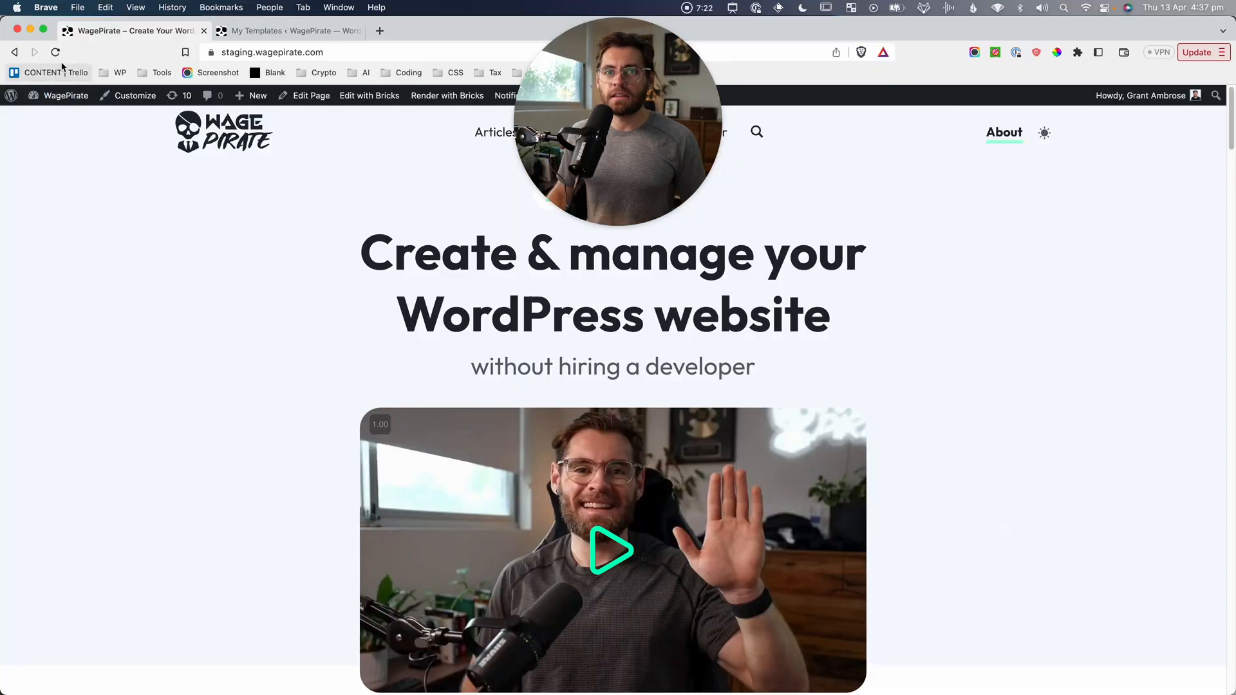
Reload the staging homepage and look over the page.
{"action": "left_click", "coordinate": [55, 52]}
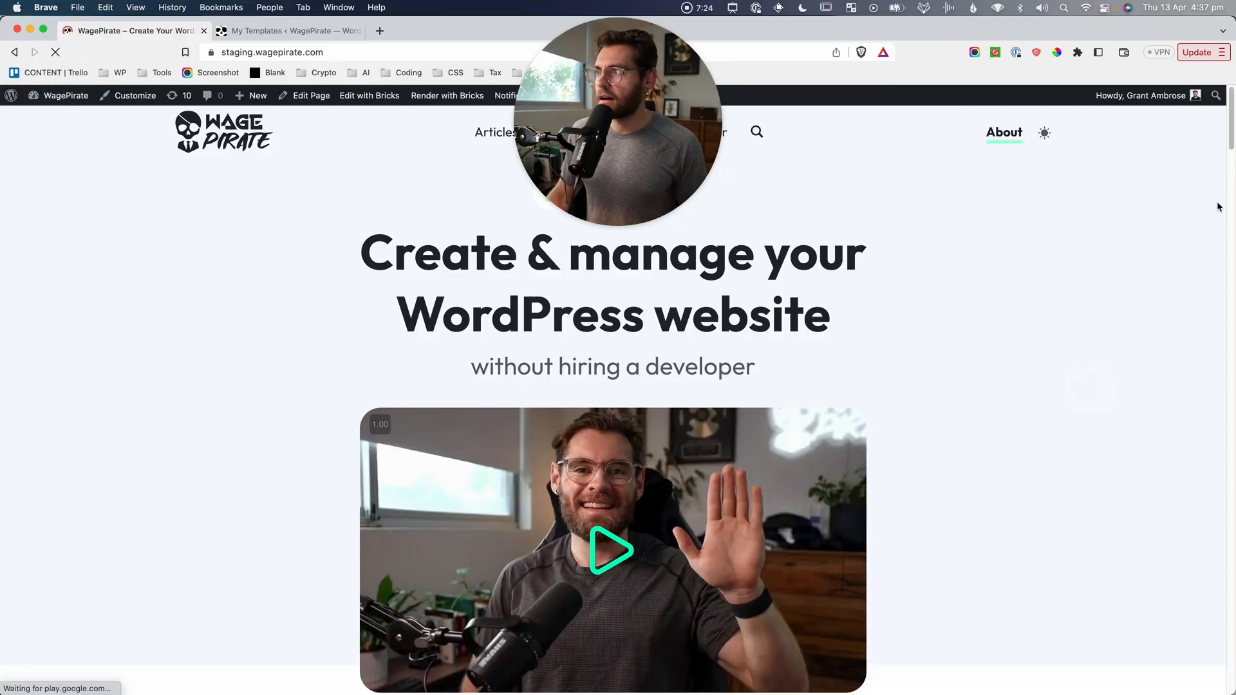
{"action": "left_click_drag", "start_coordinate": [1227, 208], "coordinate": [1231, 357]}
{"action": "scroll", "coordinate": [1094, 451], "scroll_direction": "up", "scroll_amount": 15}
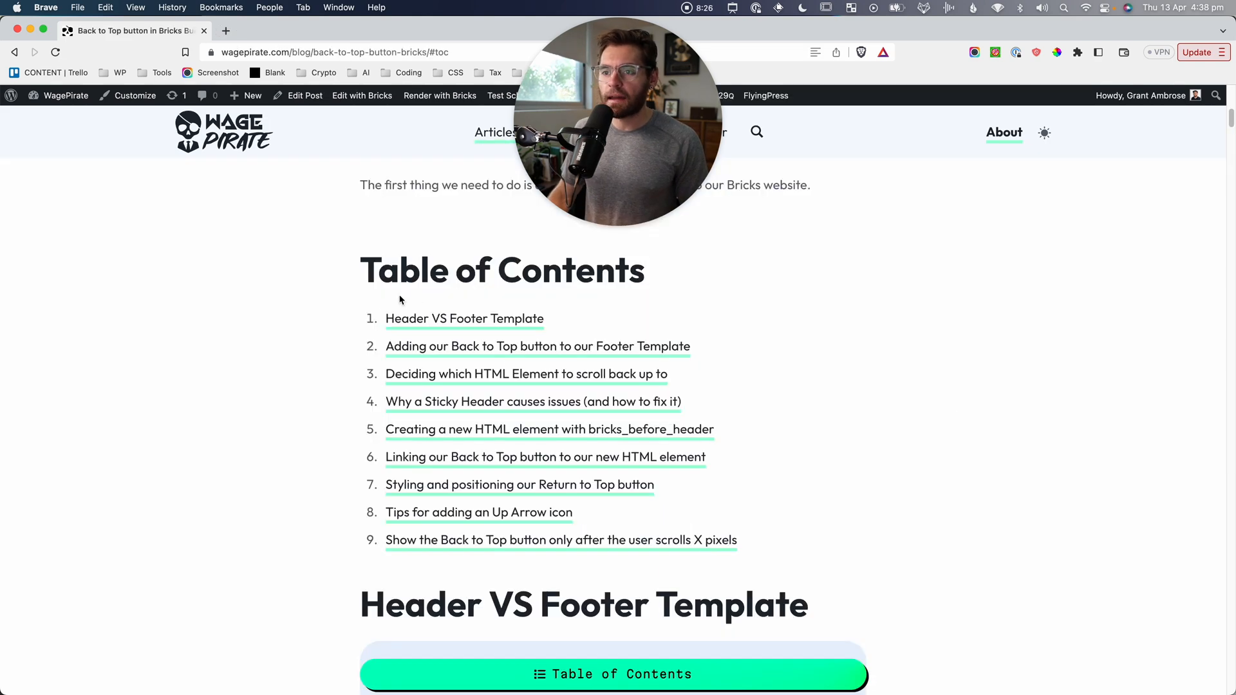
{"action": "key", "text": "super+shift+4"}
{"action": "left_click_drag", "start_coordinate": [343, 297], "coordinate": [565, 342]}
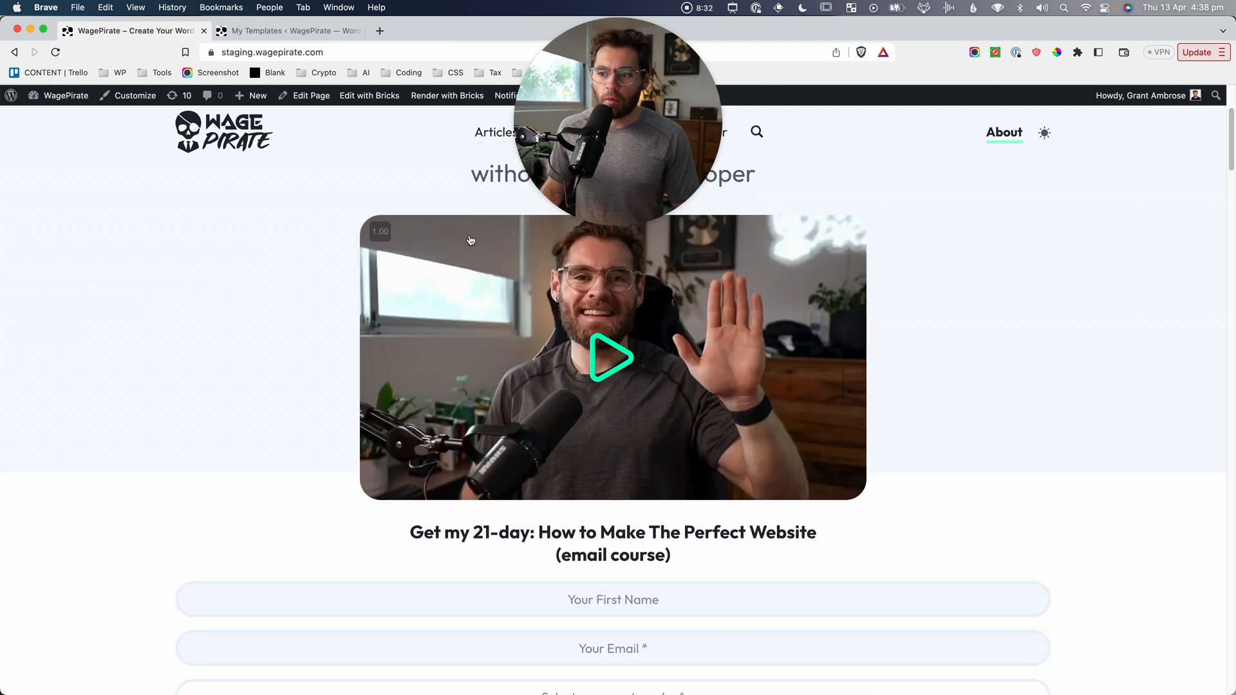
{"action": "scroll", "coordinate": [253, 288], "scroll_direction": "up", "scroll_amount": 3}
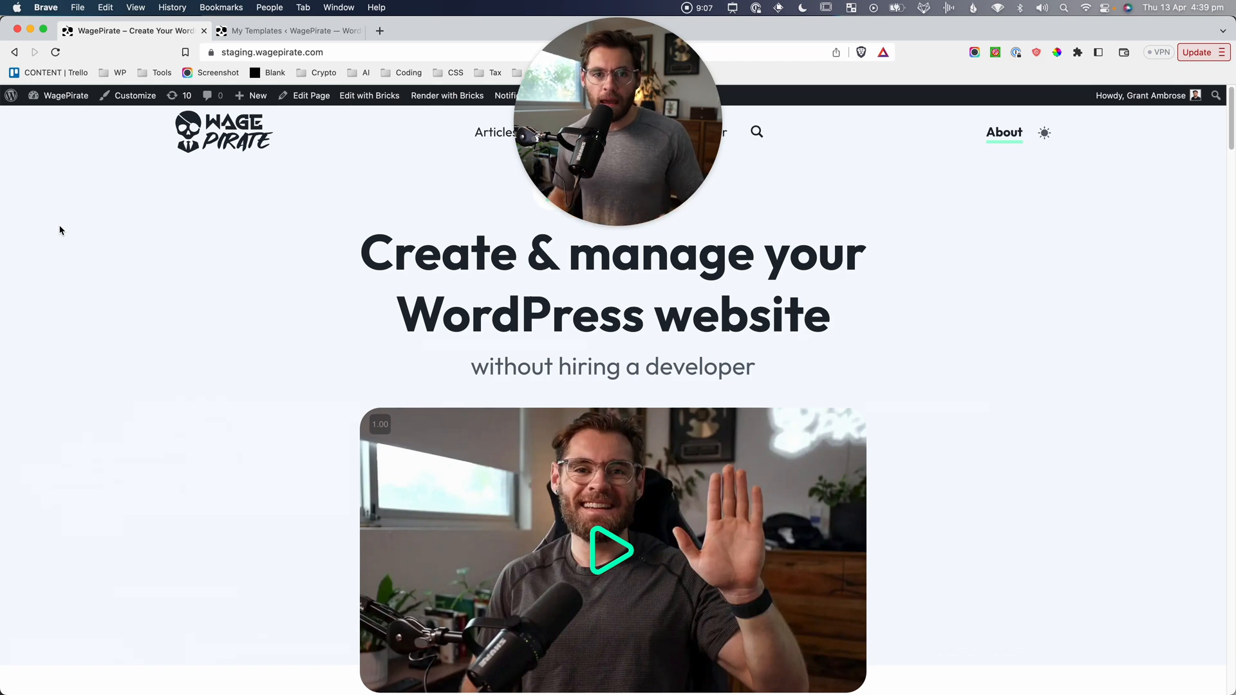
Open the FunnelKit funnels list in the site admin and view the optin page of the 21 Days - Email Course funnel.
{"action": "left_click", "coordinate": [271, 32]}
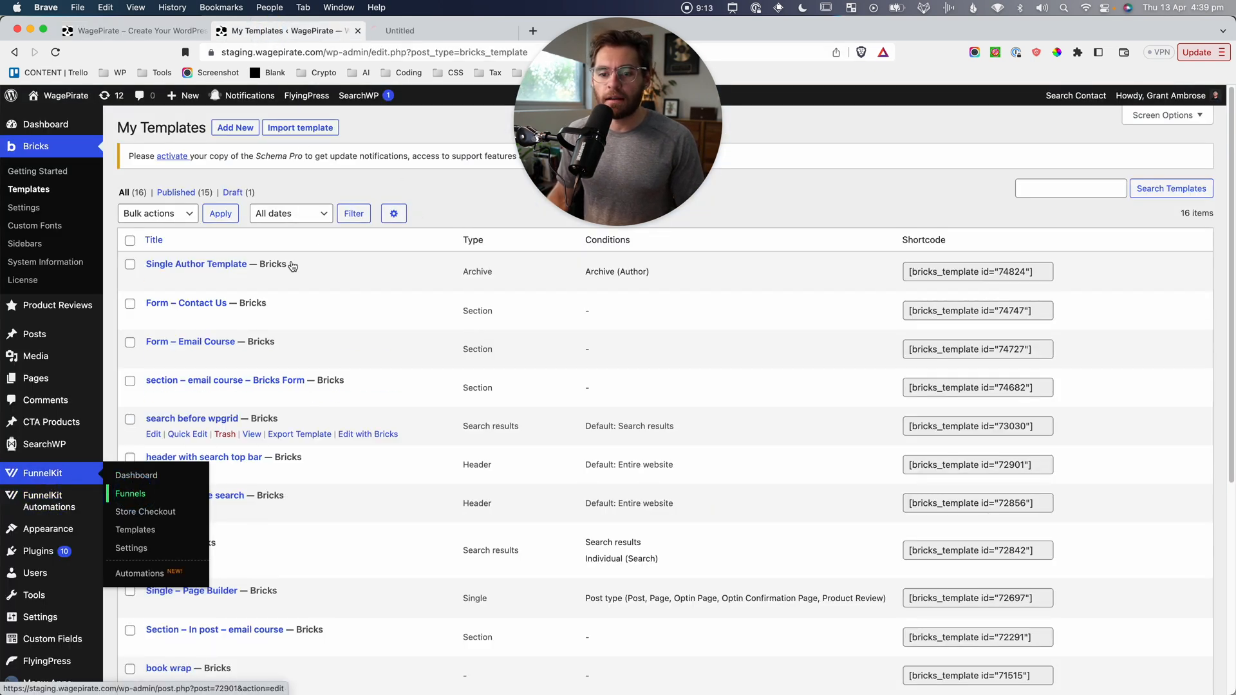
{"action": "left_click", "coordinate": [136, 496], "text": "super"}
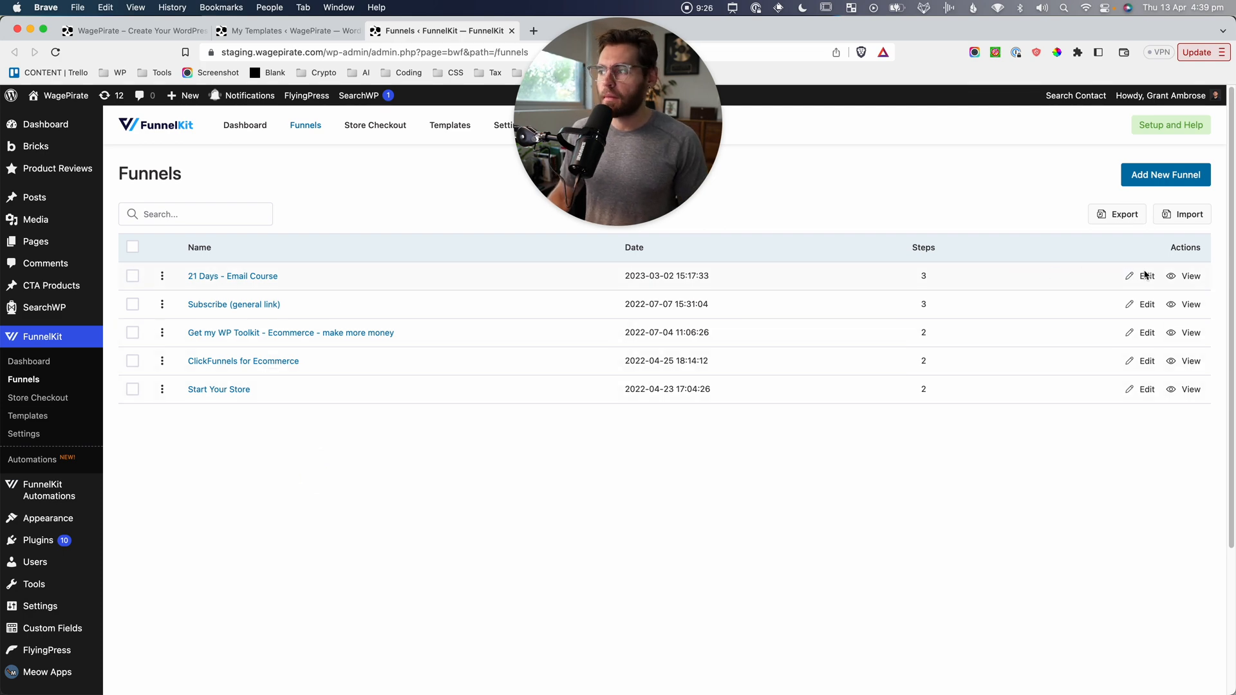
{"action": "left_click", "coordinate": [1190, 276]}
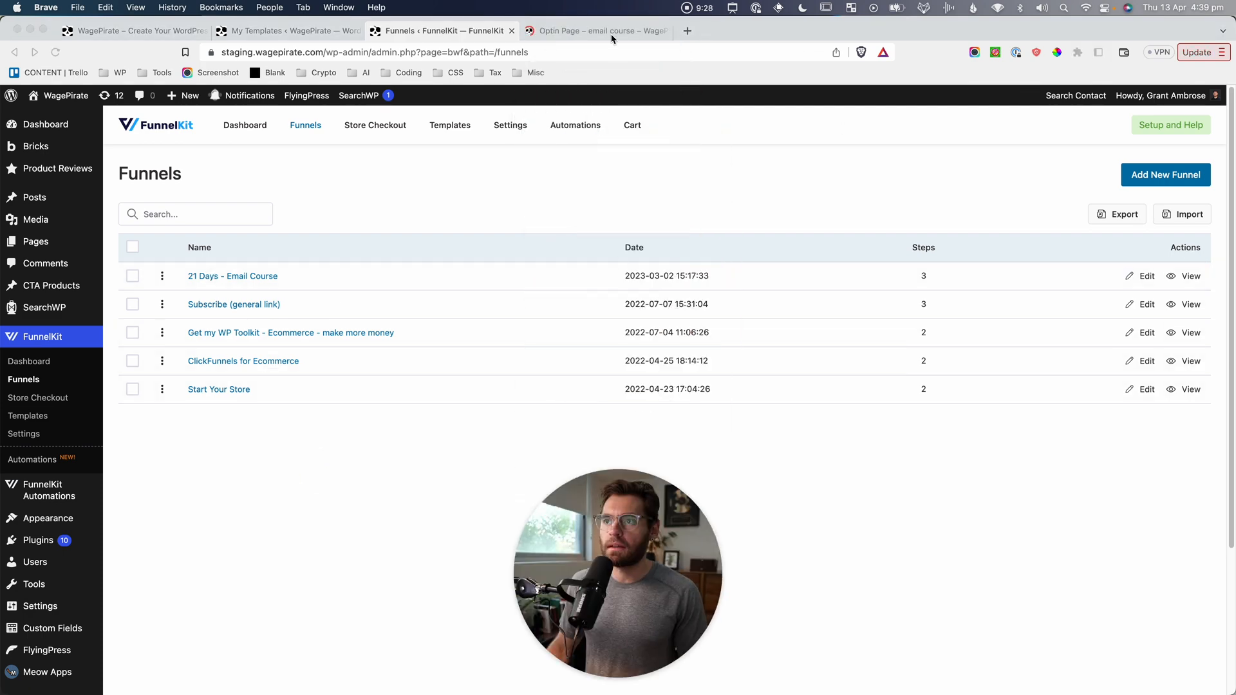
{"action": "left_click", "coordinate": [591, 31]}
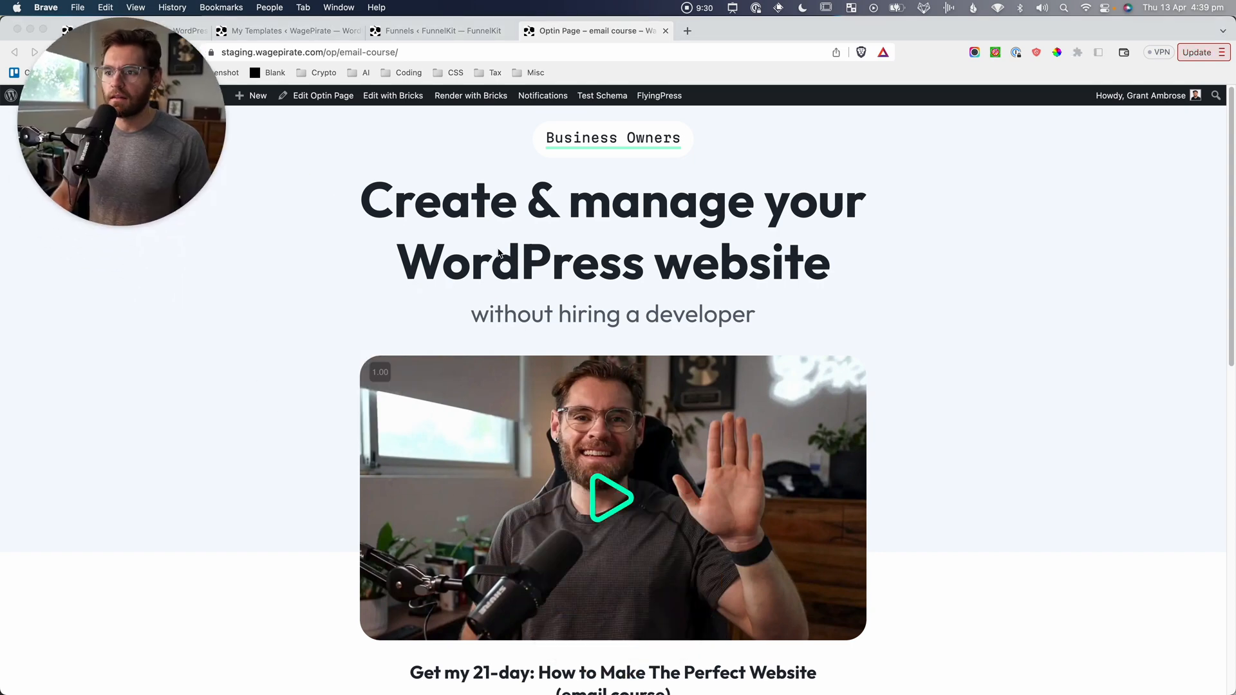
Open the email course optin page in the Bricks editor and inspect its General page settings for header and footer, plus the footer section.
{"action": "mouse_move", "coordinate": [393, 95]}
{"action": "key", "text": "super+shift+4"}
{"action": "left_click_drag", "start_coordinate": [319, 96], "coordinate": [907, 146]}
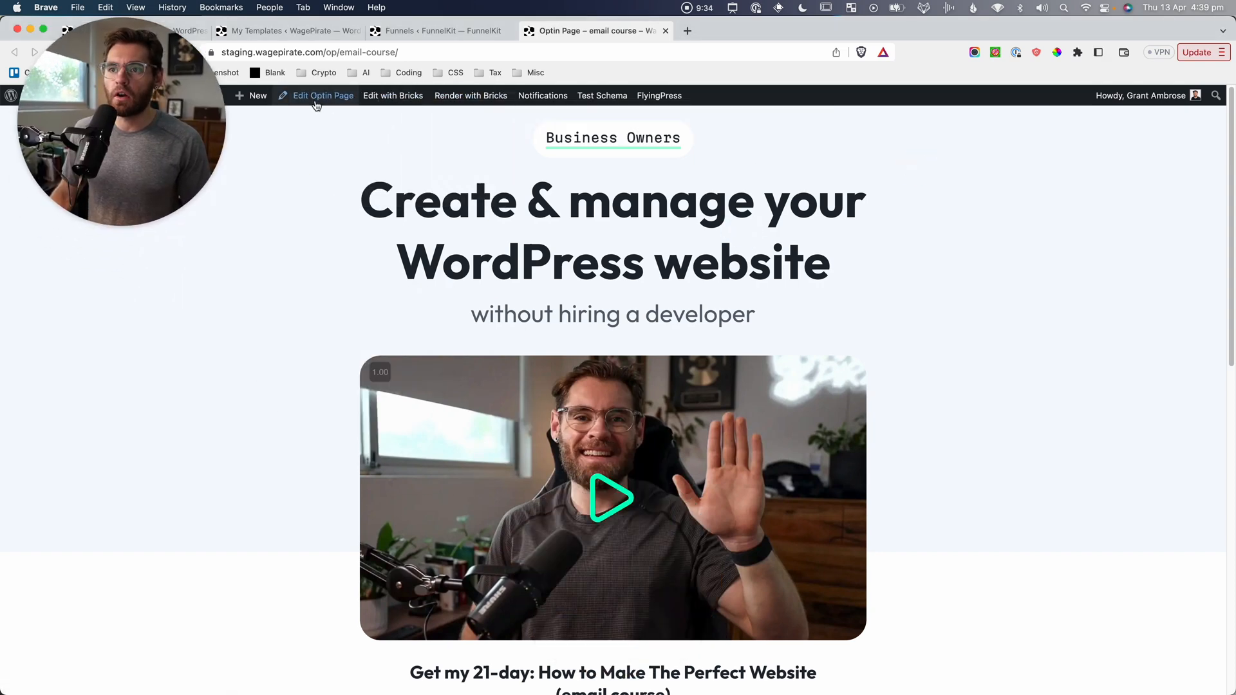
{"action": "left_click", "coordinate": [393, 96], "text": "super"}
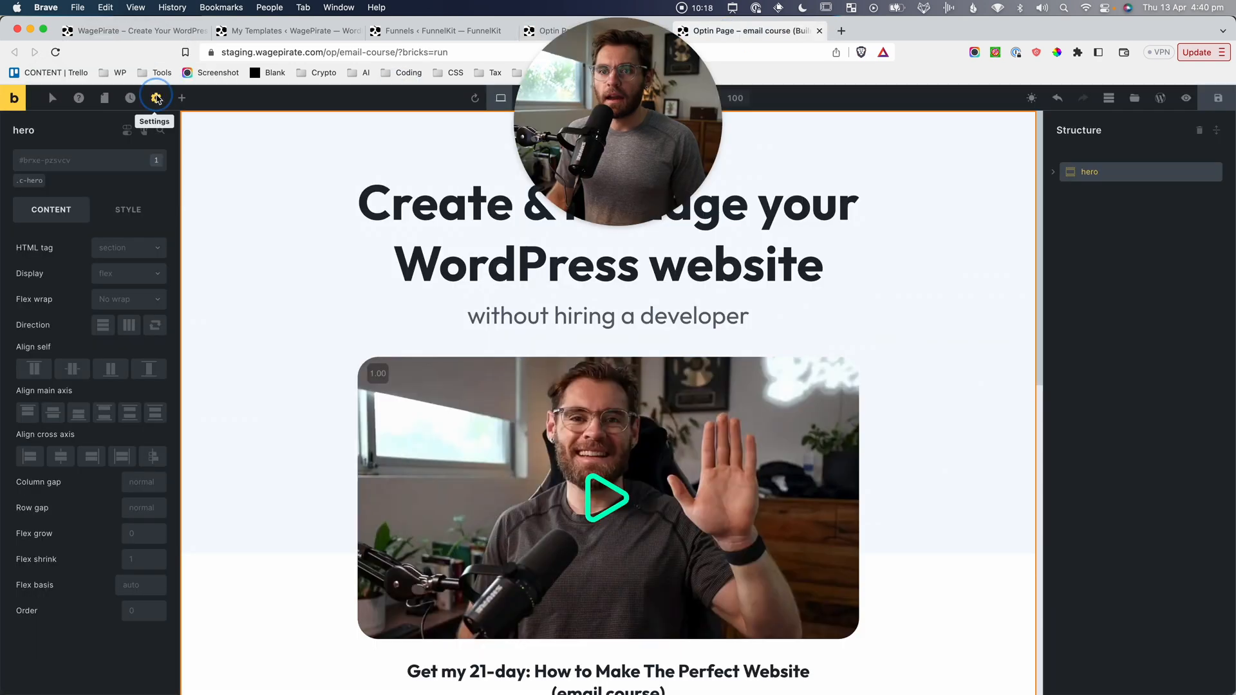
{"action": "left_click", "coordinate": [156, 98]}
{"action": "left_click", "coordinate": [39, 199]}
{"action": "left_click", "coordinate": [63, 167]}
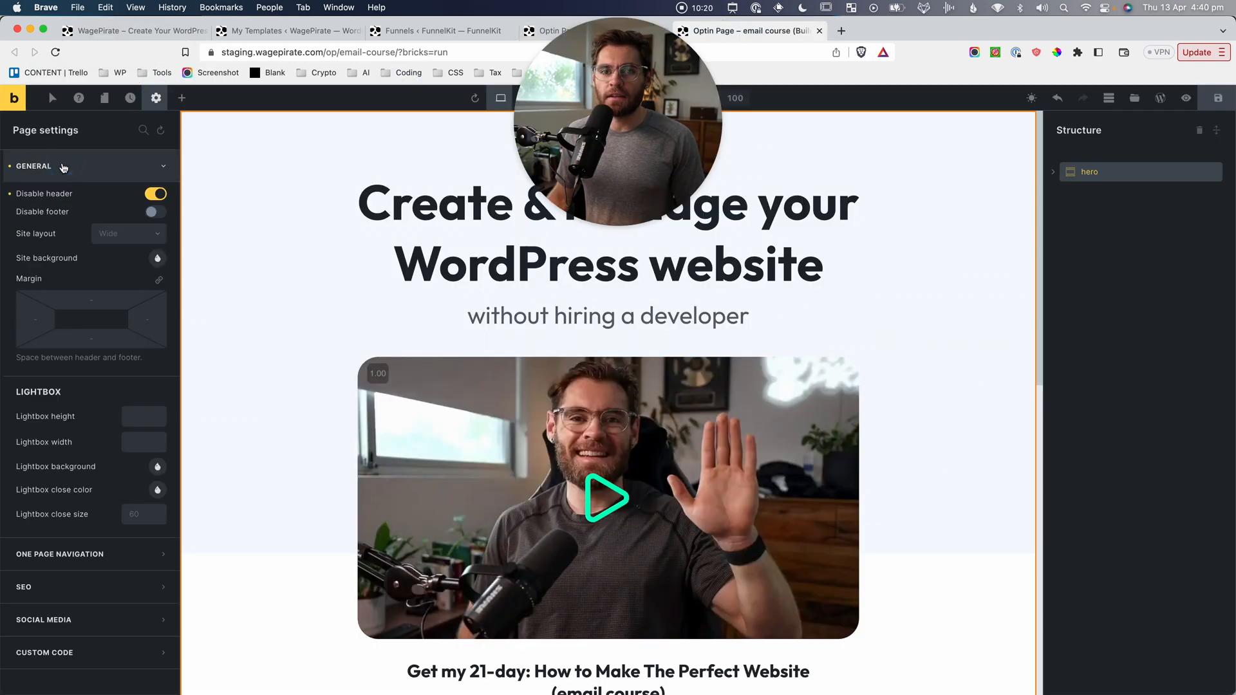
{"action": "key", "text": "super+shift+4"}
{"action": "left_click_drag", "start_coordinate": [5, 103], "coordinate": [210, 223]}
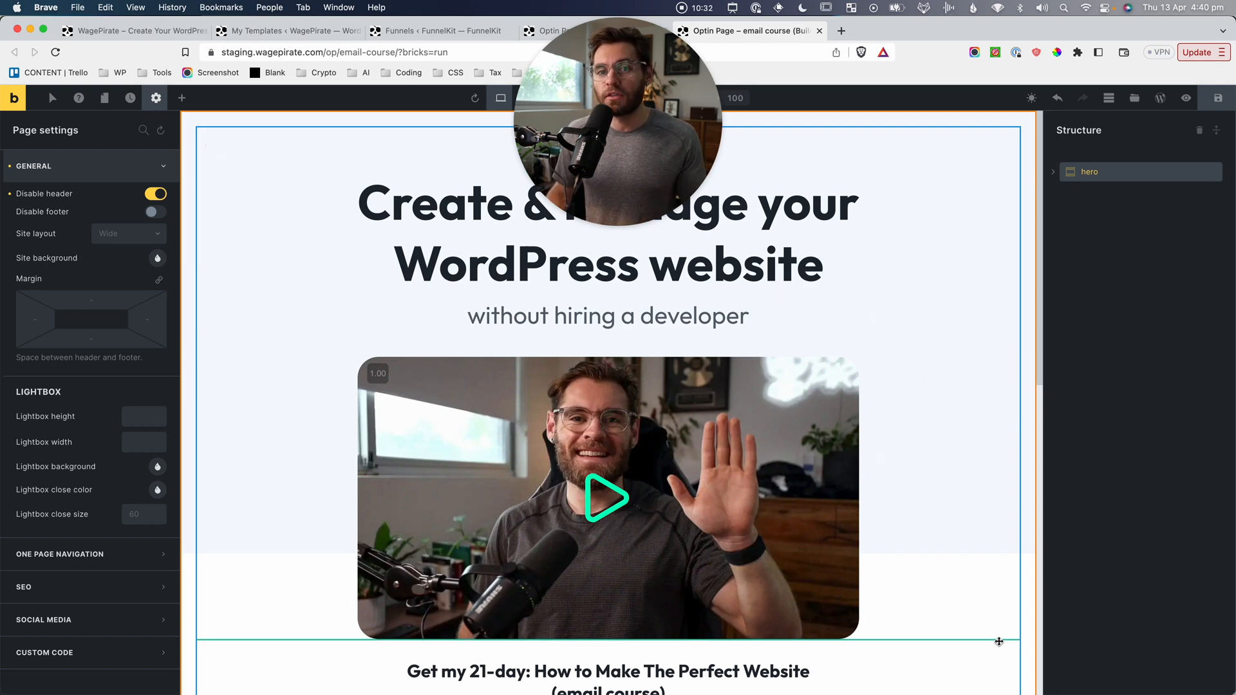
{"action": "scroll", "coordinate": [965, 586], "scroll_direction": "down", "scroll_amount": 10}
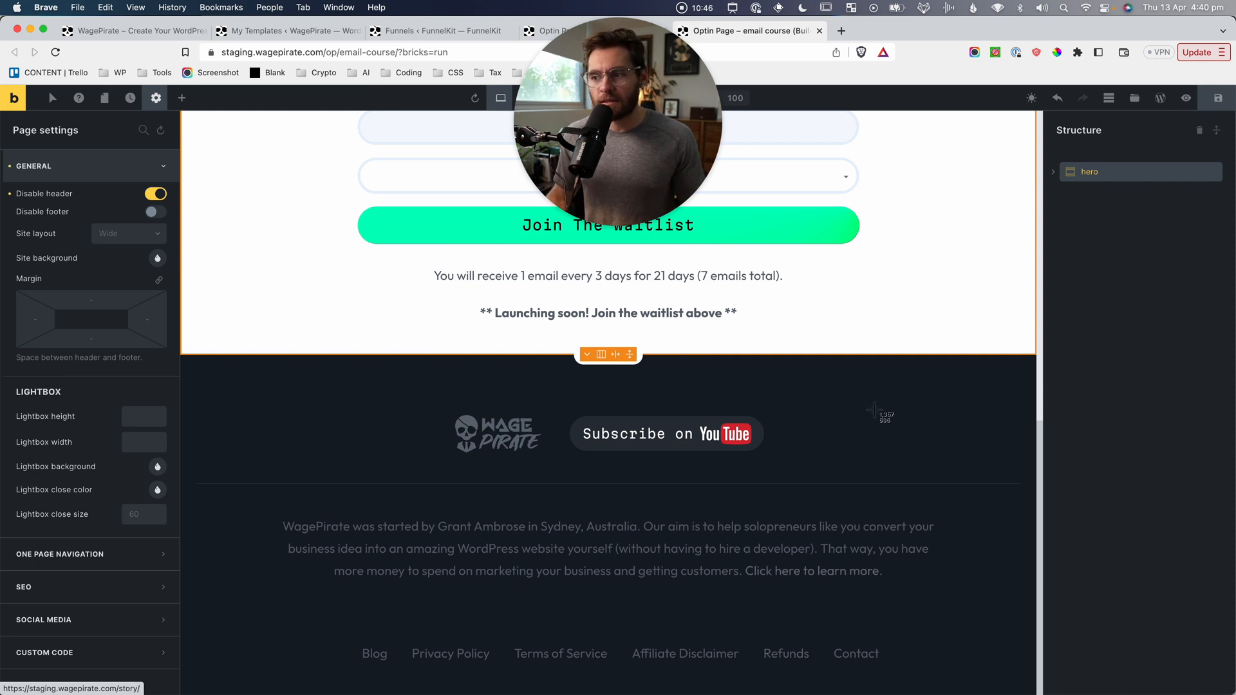
{"action": "left_click_drag", "start_coordinate": [903, 590], "coordinate": [959, 640]}
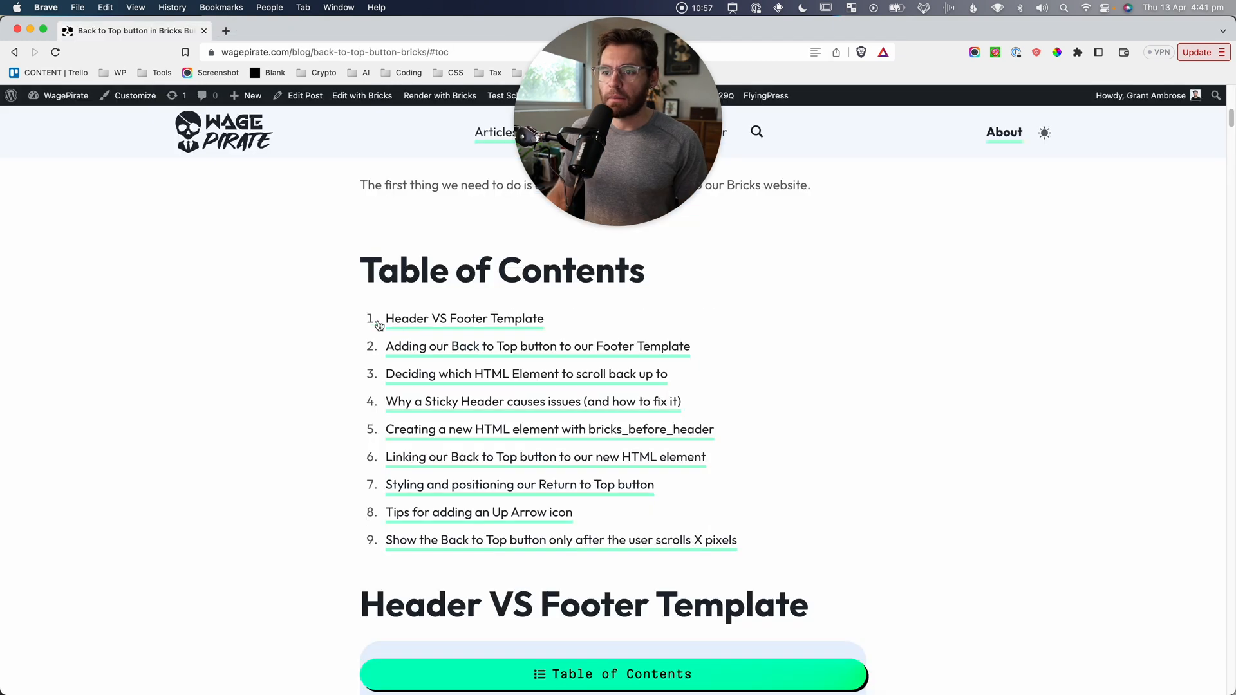
Review the article's first two table of contents entries, on header versus footer and adding the button to the footer template.
{"action": "left_click_drag", "start_coordinate": [379, 325], "coordinate": [568, 338]}
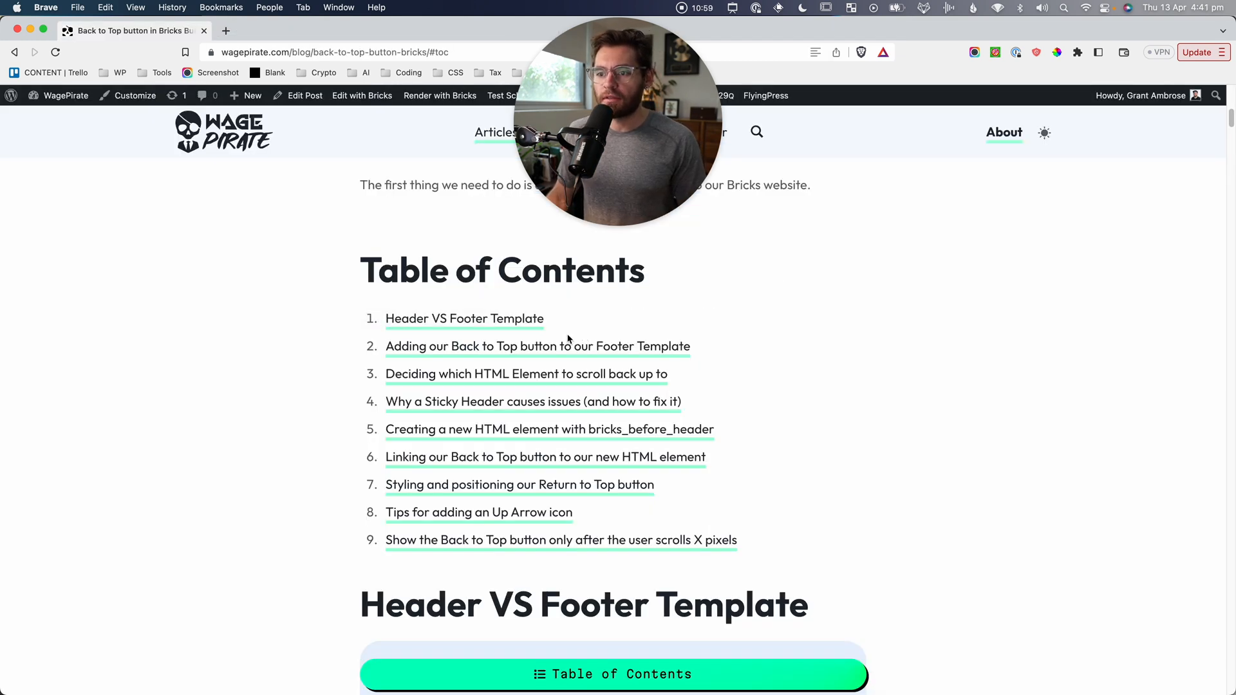
{"action": "scroll", "coordinate": [491, 329], "scroll_direction": "down", "scroll_amount": 1}
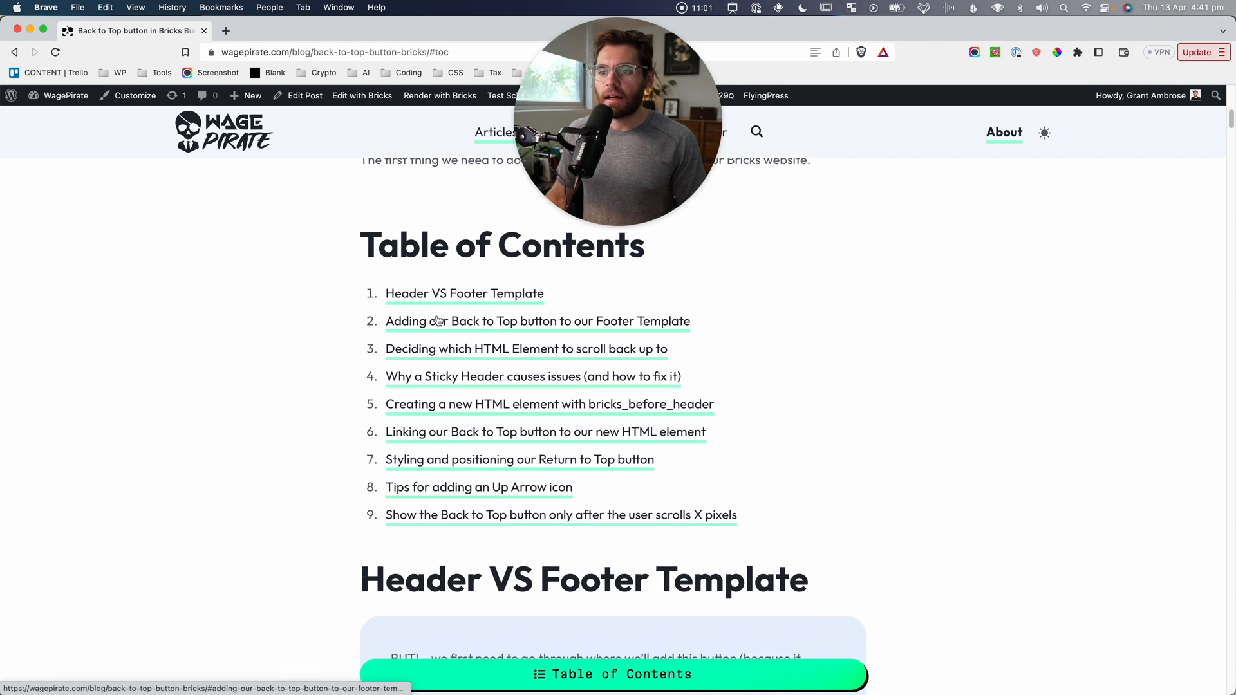
{"action": "left_click_drag", "start_coordinate": [361, 308], "coordinate": [708, 339]}
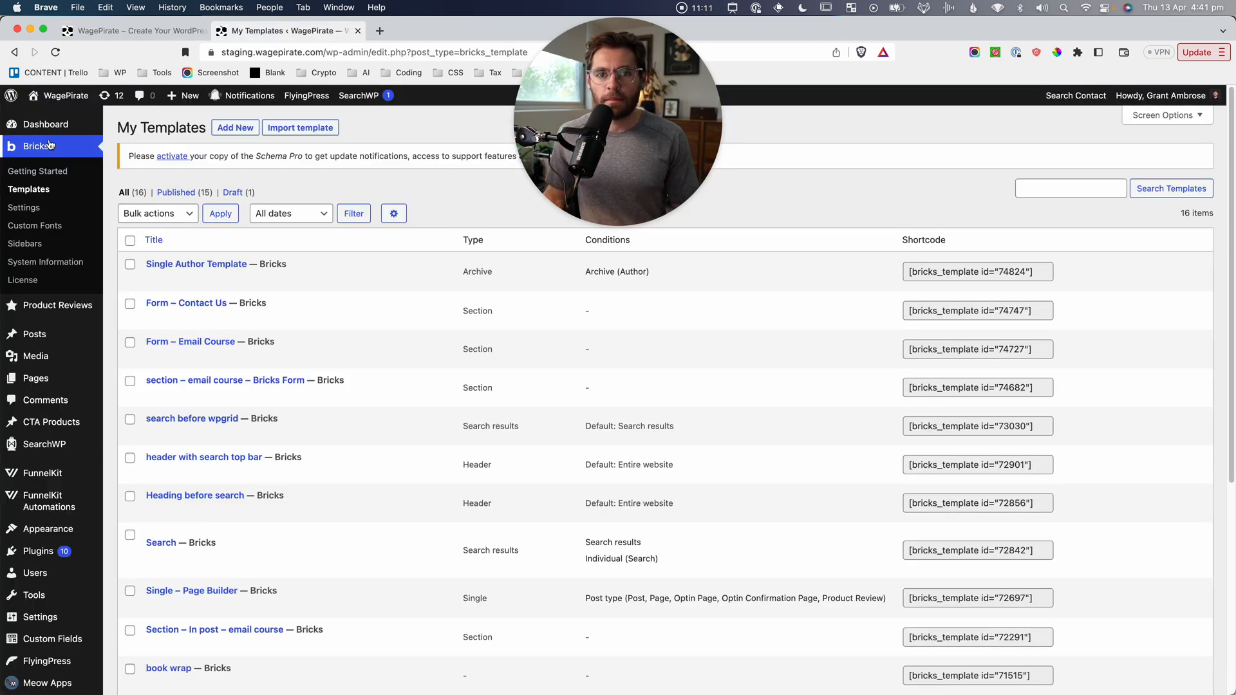
Search the Bricks templates for "footer", check the Footer template's type and conditions, and open it in the Bricks editor.
{"action": "left_click", "coordinate": [1036, 188]}
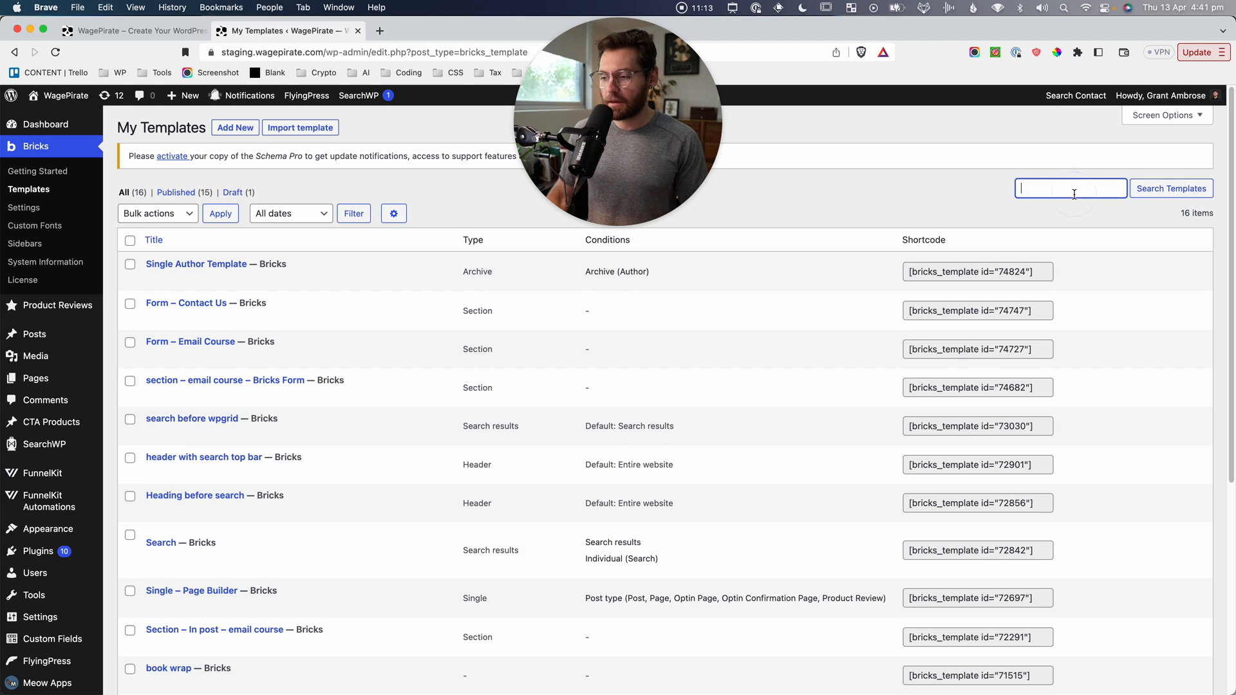
{"action": "type", "text": "footer"}
{"action": "key", "text": "Return"}
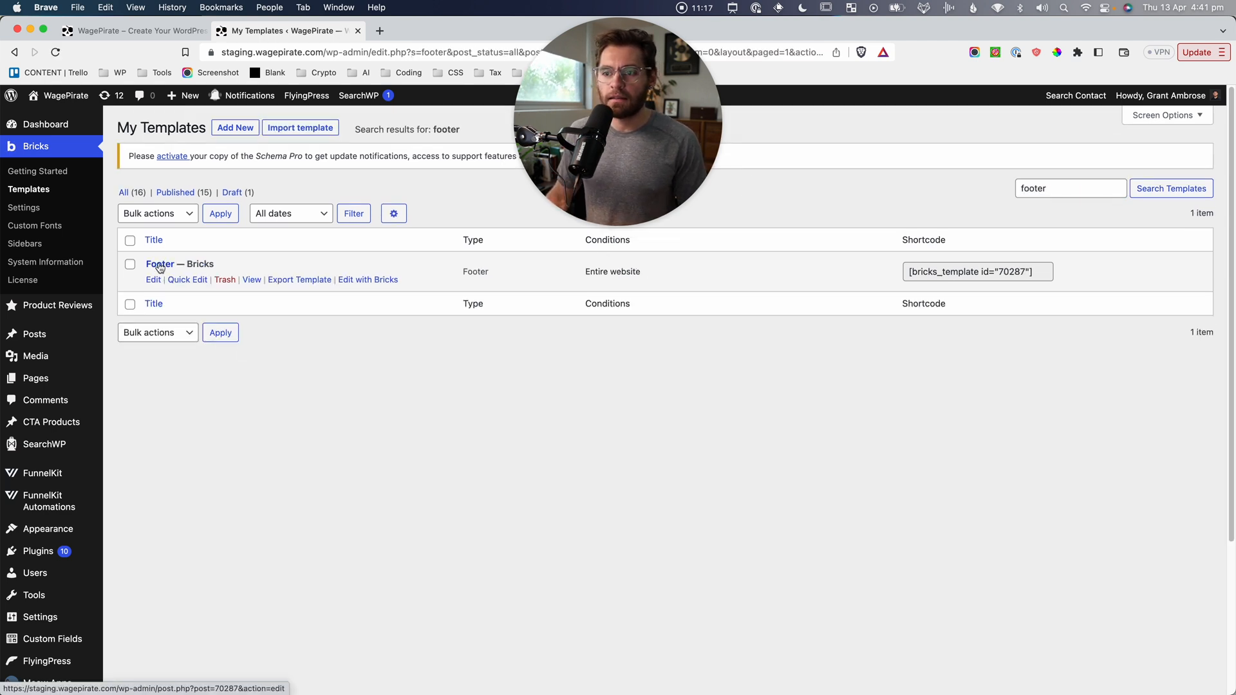
{"action": "left_click_drag", "start_coordinate": [461, 275], "coordinate": [491, 274]}
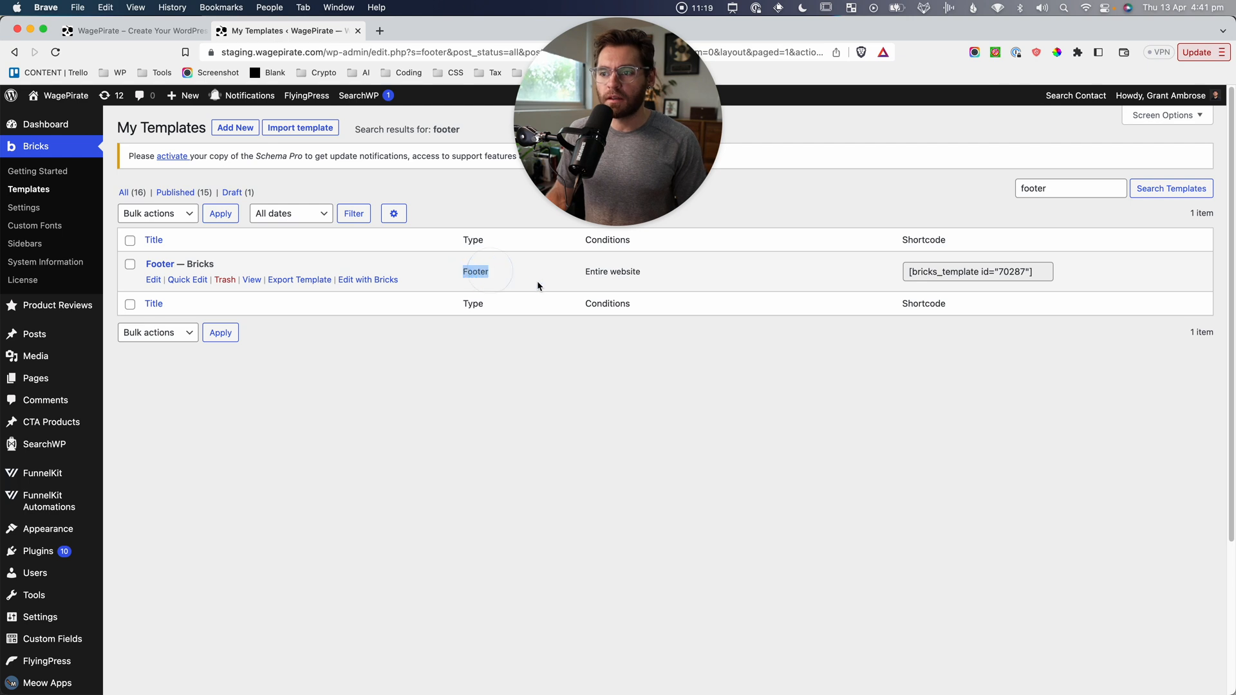
{"action": "left_click_drag", "start_coordinate": [641, 271], "coordinate": [582, 271]}
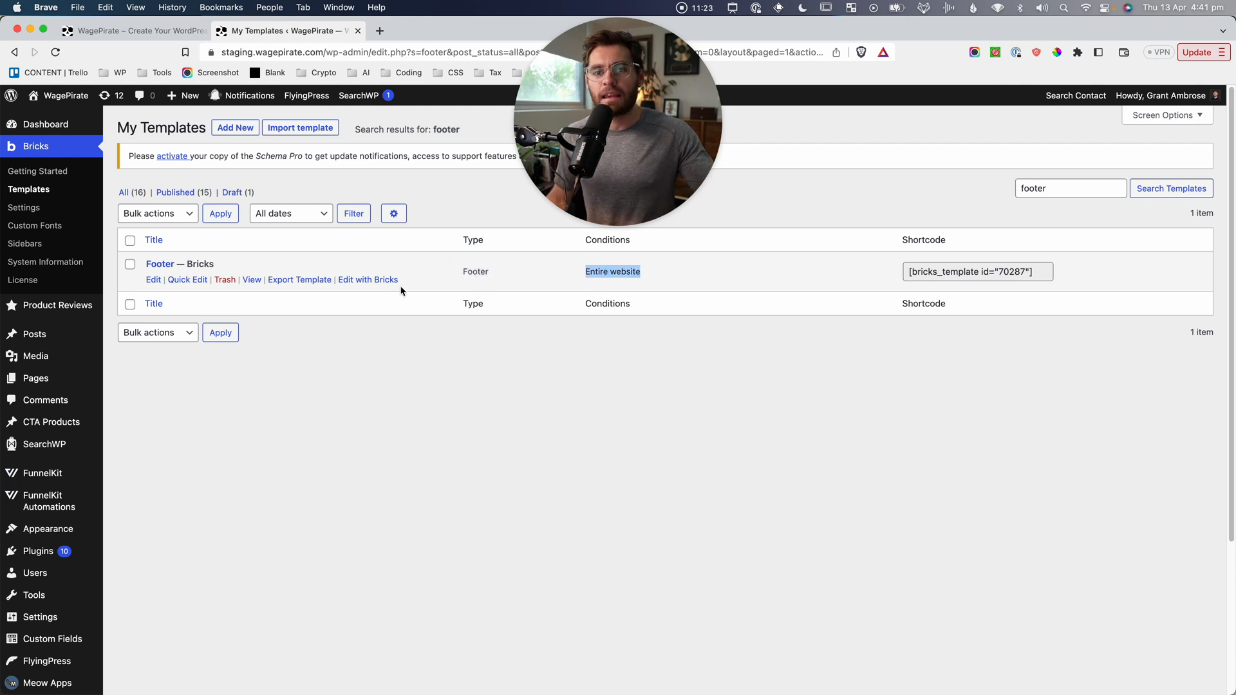
{"action": "left_click", "coordinate": [408, 440]}
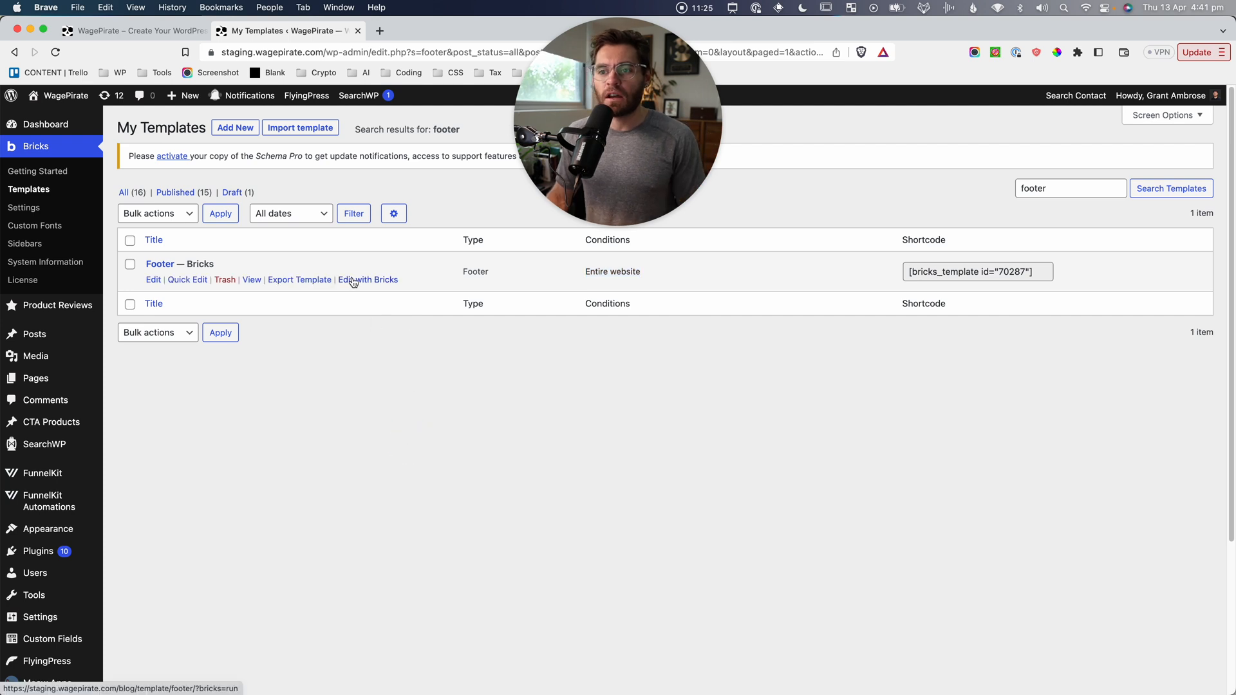
{"action": "left_click", "coordinate": [353, 281]}
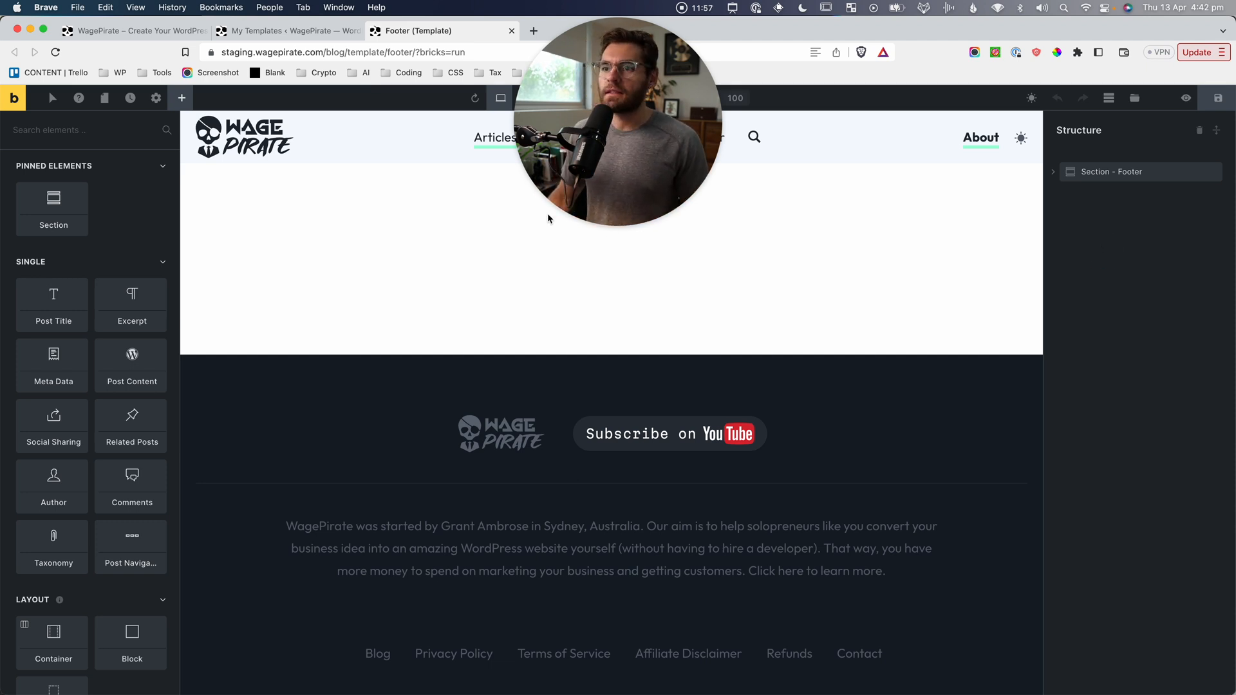
Add a Button element after the footer section, rename it "Button - Back to Top", and save the footer template.
{"action": "left_click", "coordinate": [183, 99]}
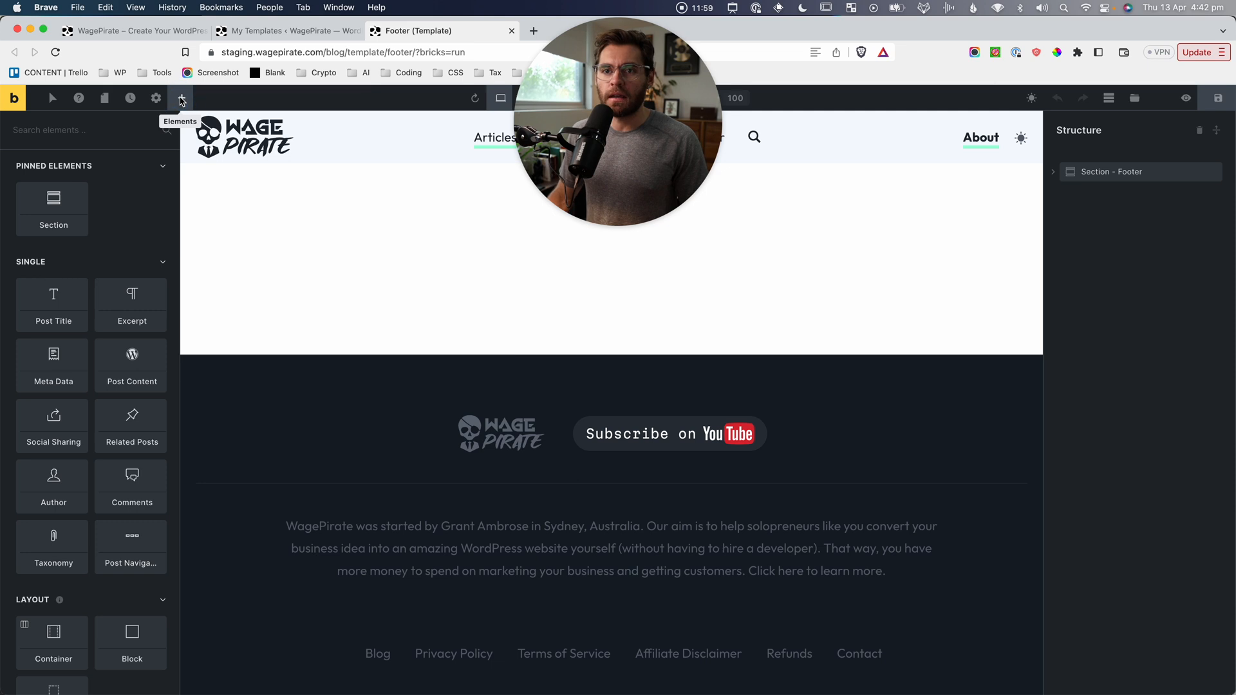
{"action": "type", "text": "butt"}
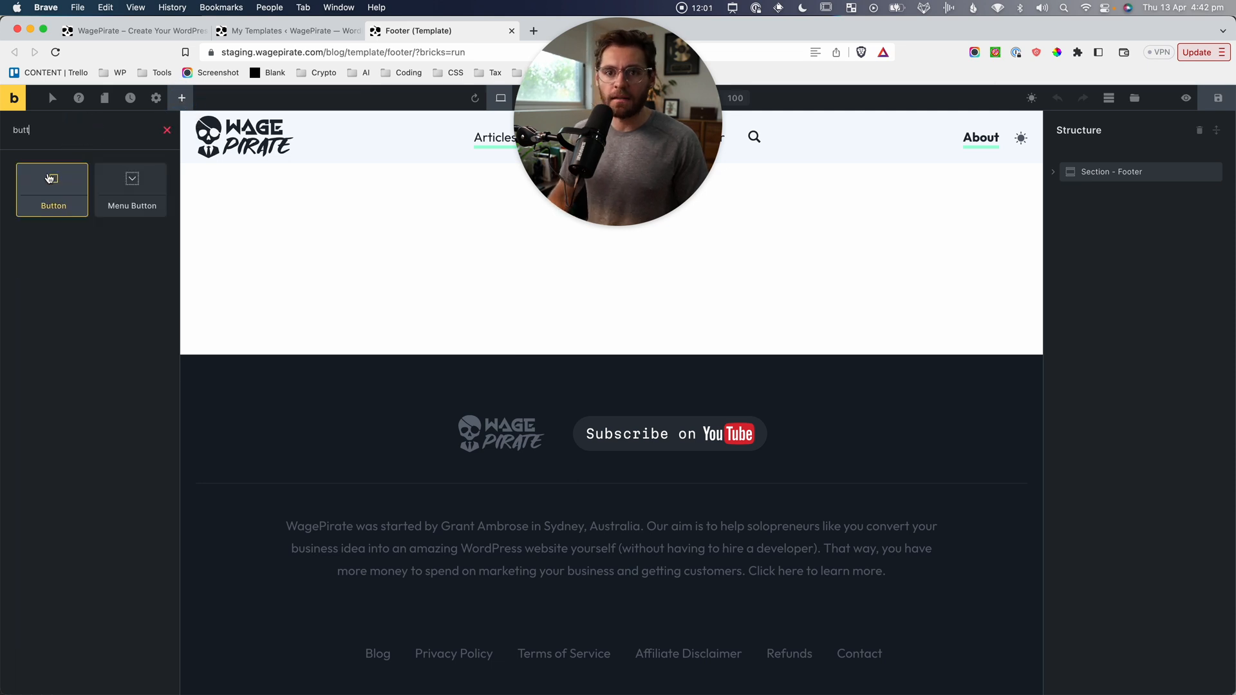
{"action": "left_click", "coordinate": [49, 185]}
{"action": "double_click", "coordinate": [1121, 196]}
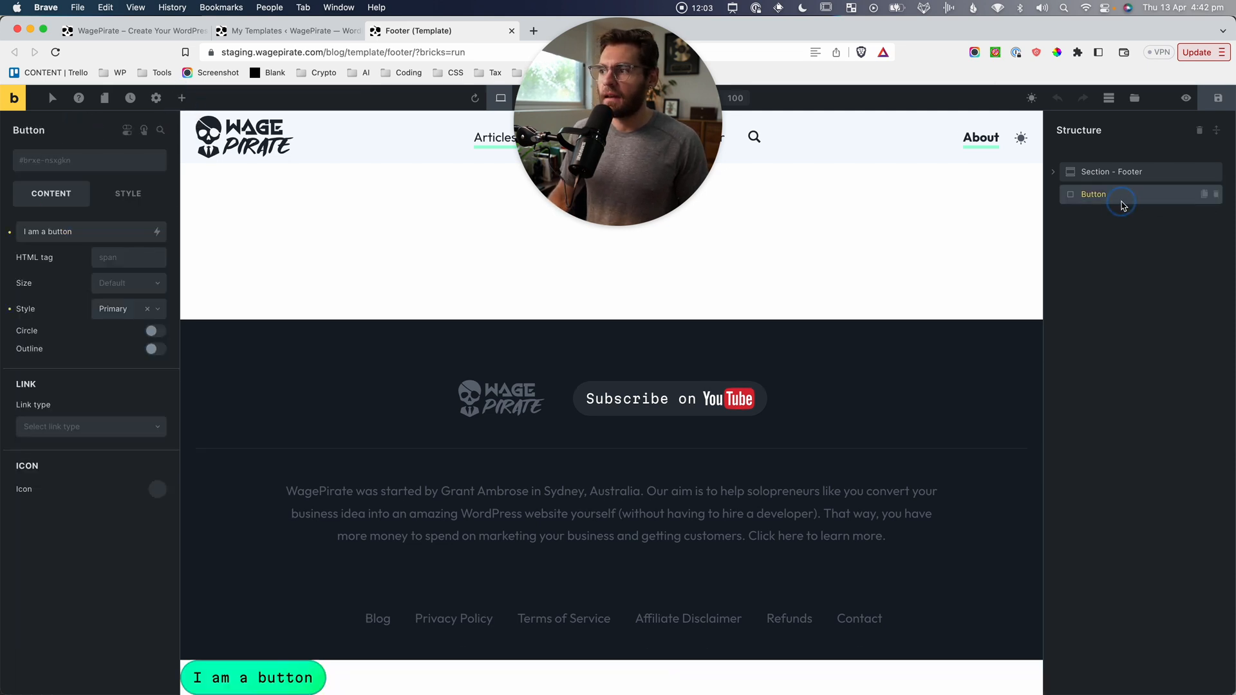
{"action": "key", "text": "Right"}
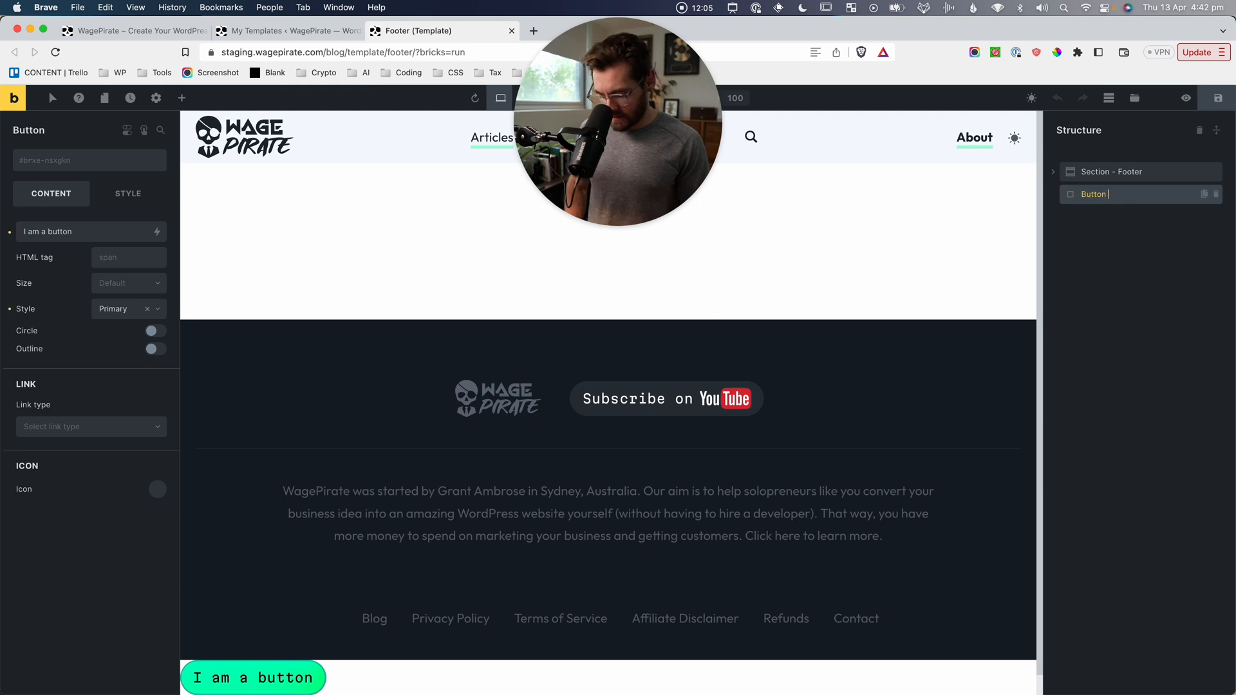
{"action": "type", "text": "- Back to Top"}
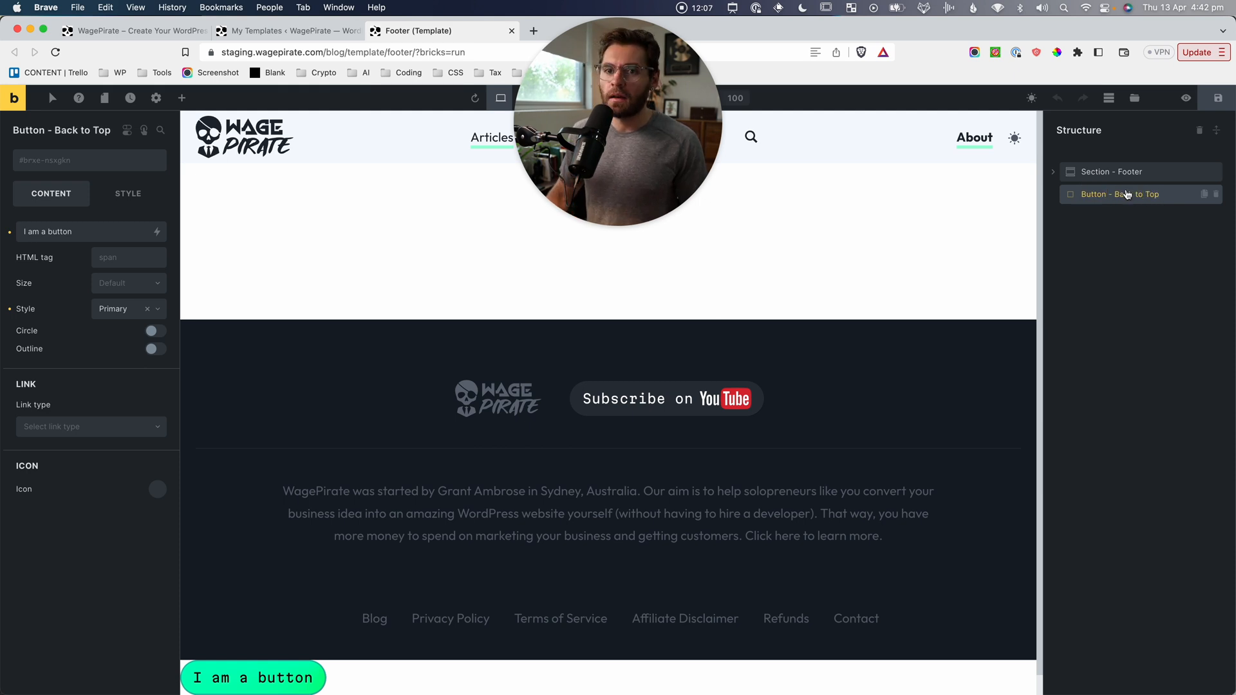
{"action": "scroll", "coordinate": [226, 673], "scroll_direction": "down", "scroll_amount": 1}
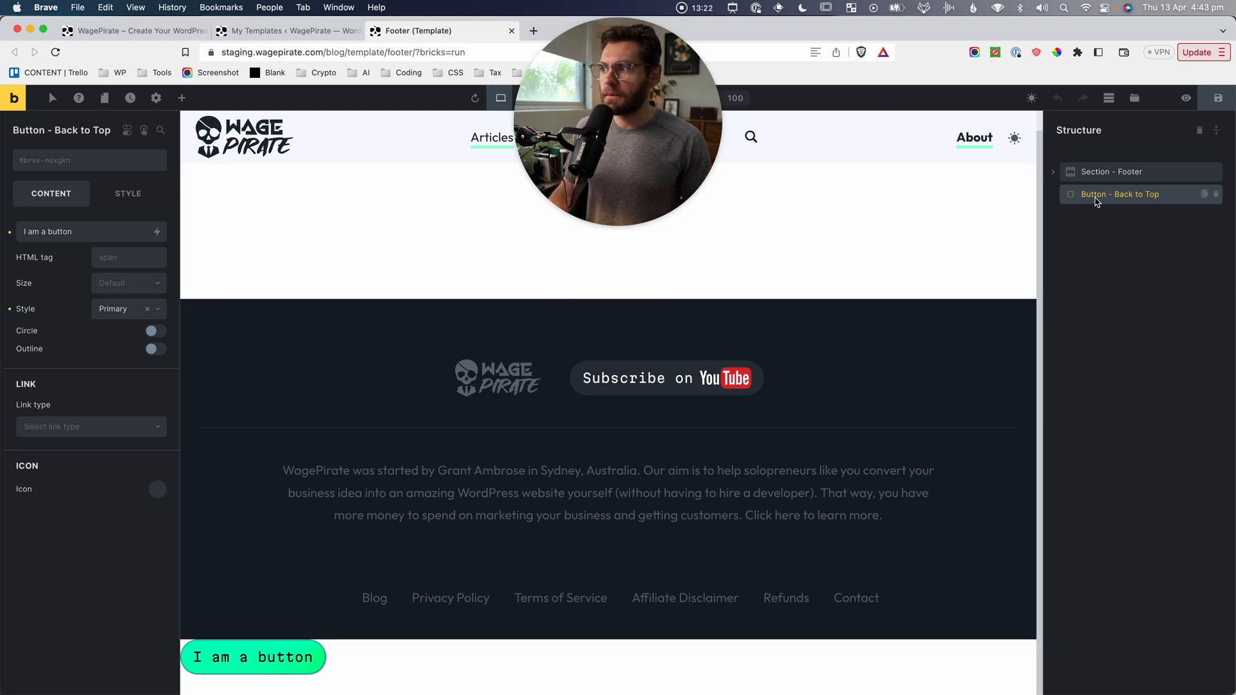
{"action": "left_click", "coordinate": [1221, 99]}
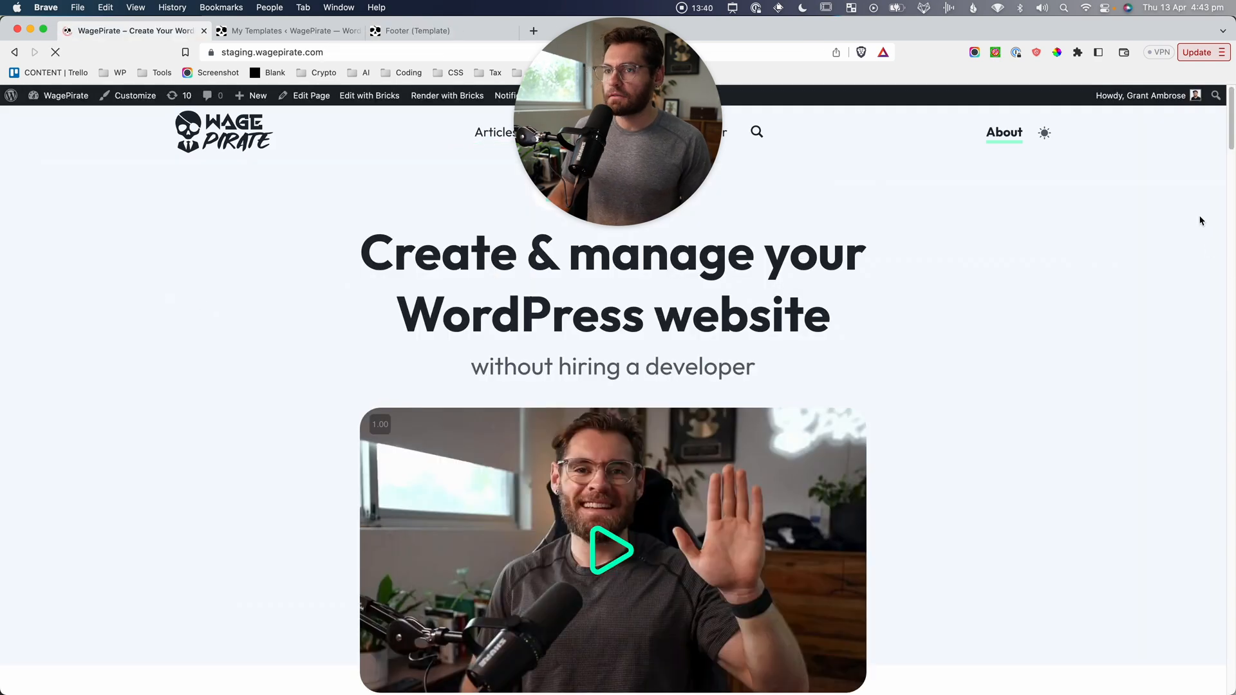
Check the new button below the footer on the staging homepage and try it out.
{"action": "left_click", "coordinate": [1231, 451]}
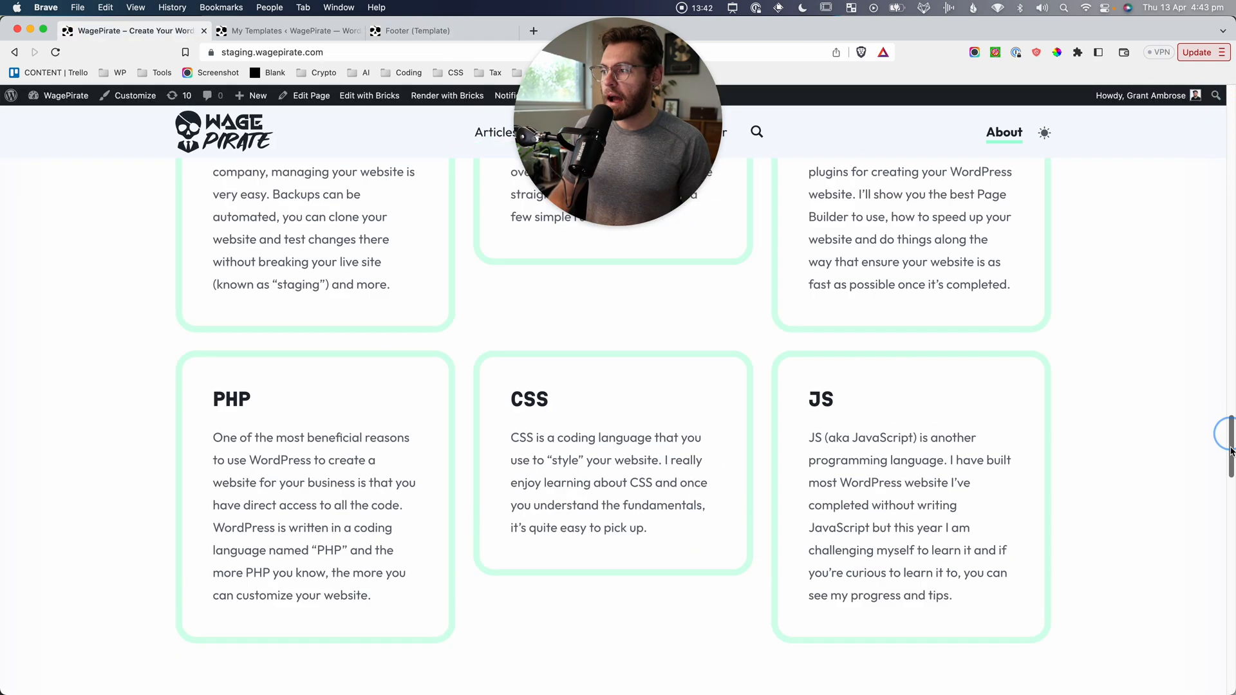
{"action": "left_click_drag", "start_coordinate": [1231, 451], "coordinate": [1229, 667]}
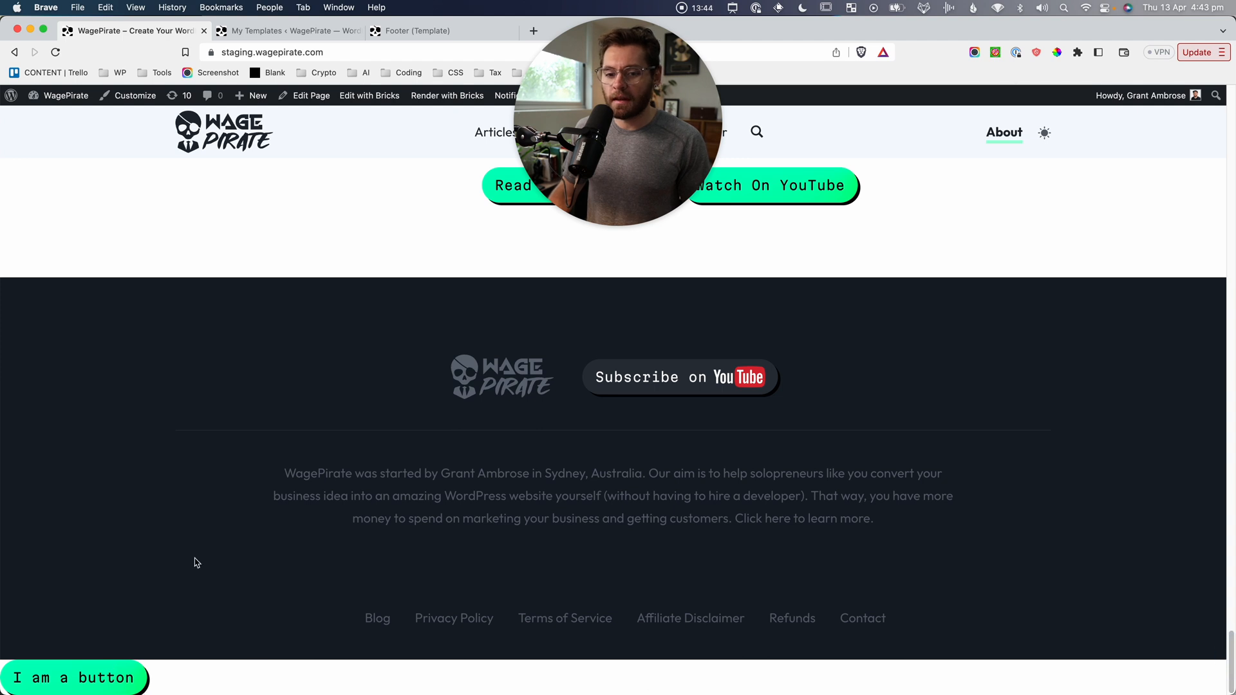
{"action": "left_click", "coordinate": [110, 675]}
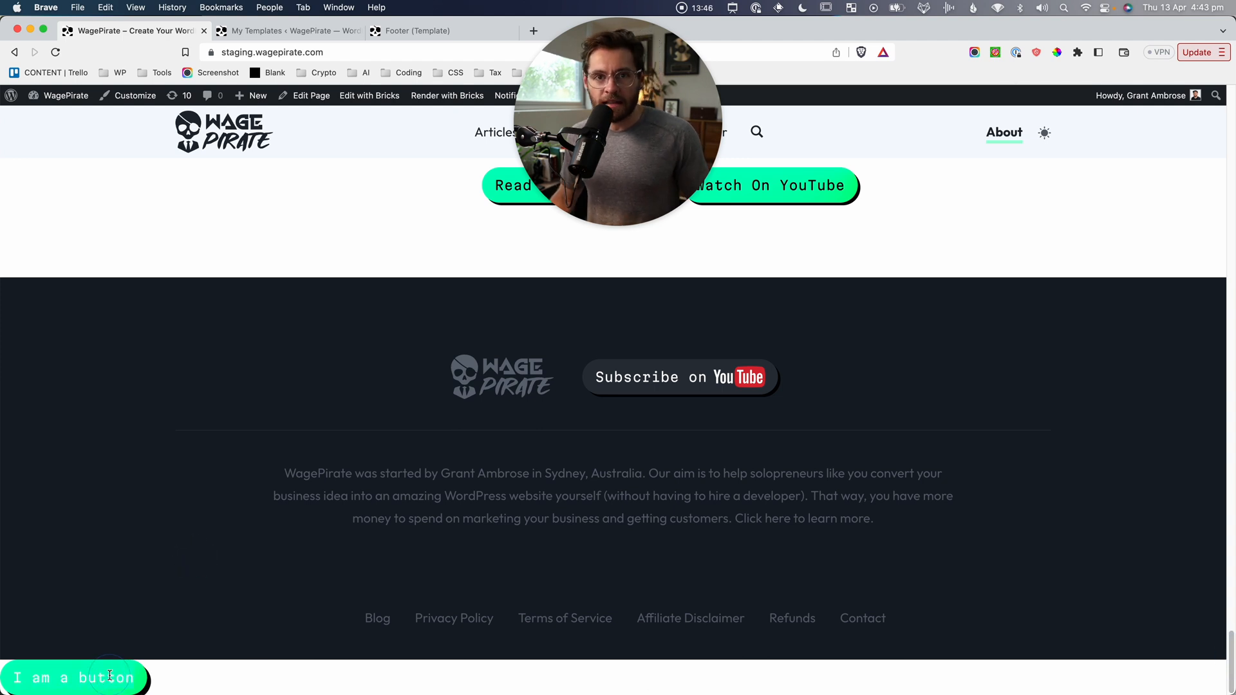
{"action": "left_click", "coordinate": [256, 541]}
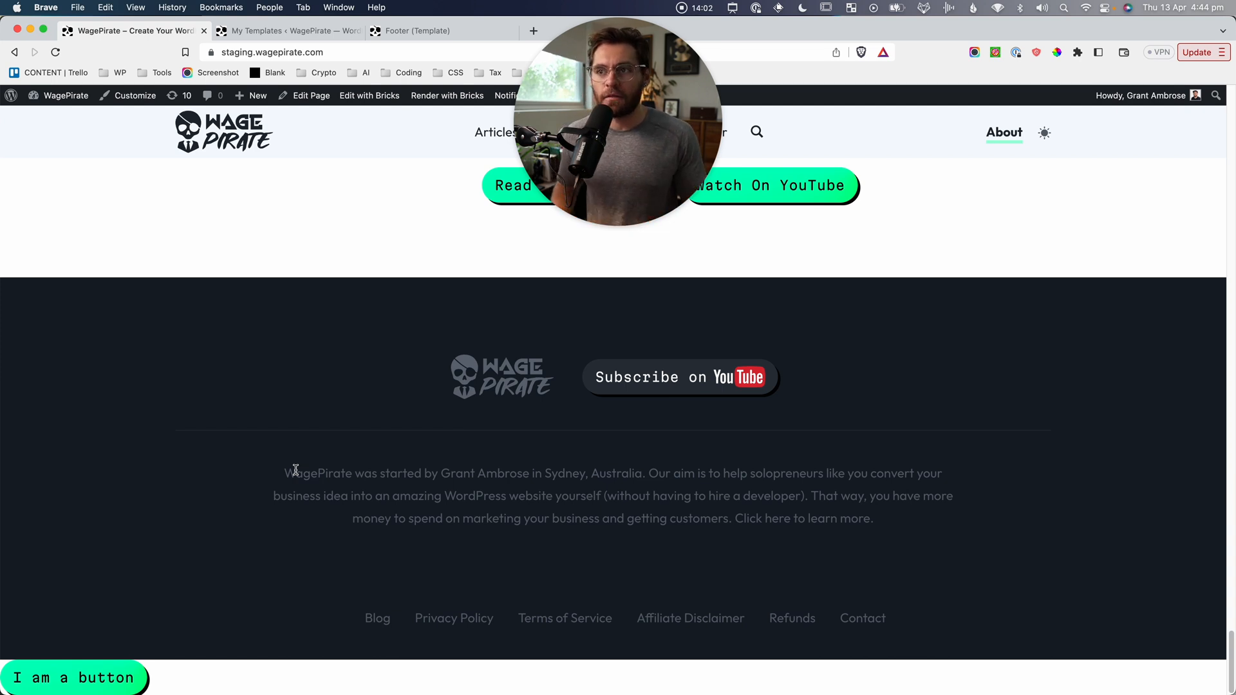
Set the Back to Top button's link type to External URL in the footer template.
{"action": "left_click", "coordinate": [406, 30]}
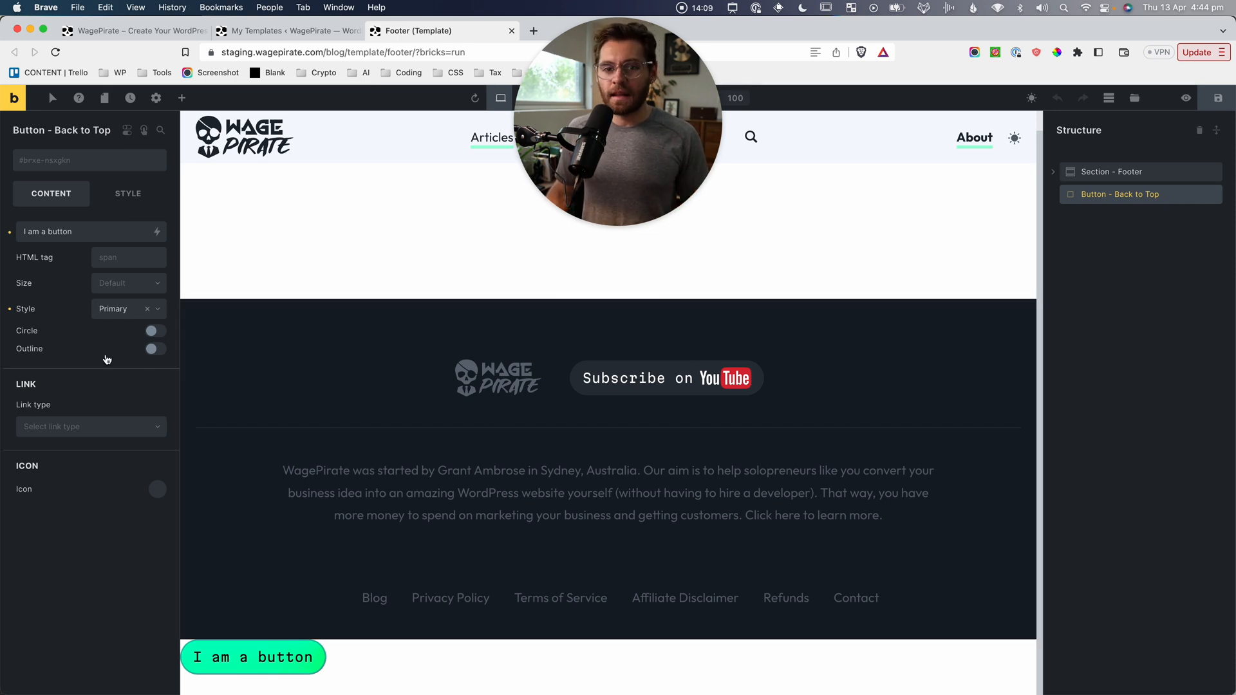
{"action": "left_click", "coordinate": [38, 426]}
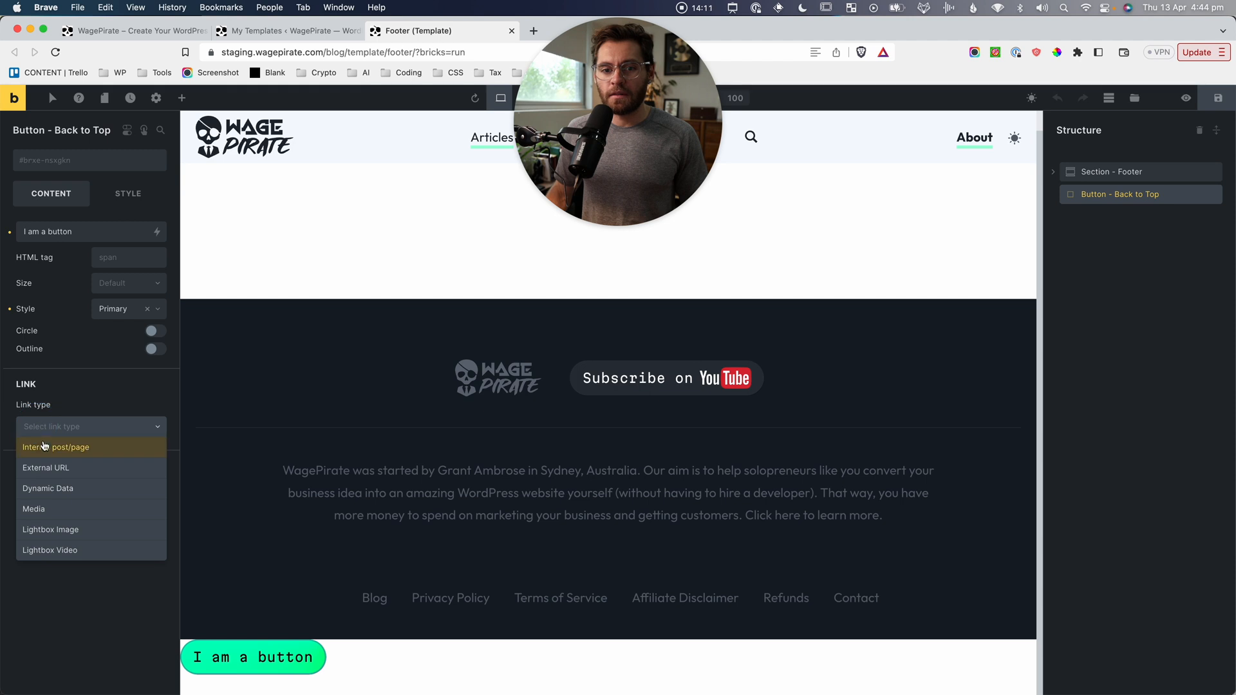
{"action": "left_click", "coordinate": [46, 470]}
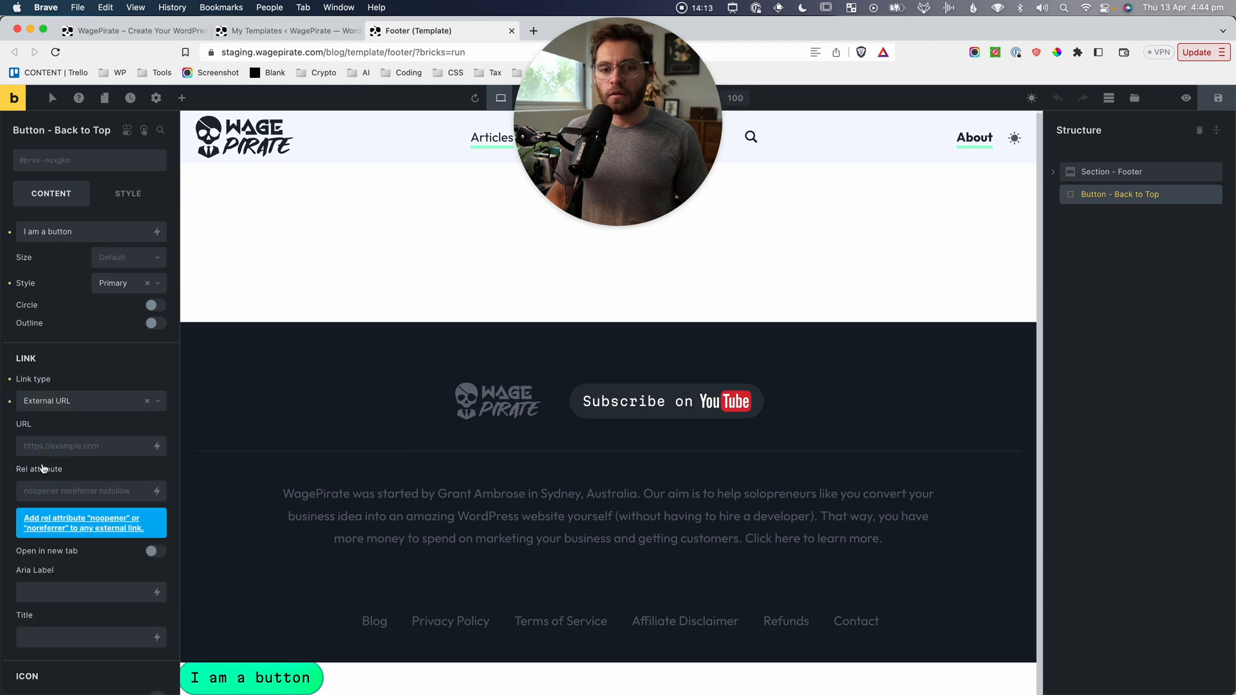
{"action": "left_click", "coordinate": [29, 447]}
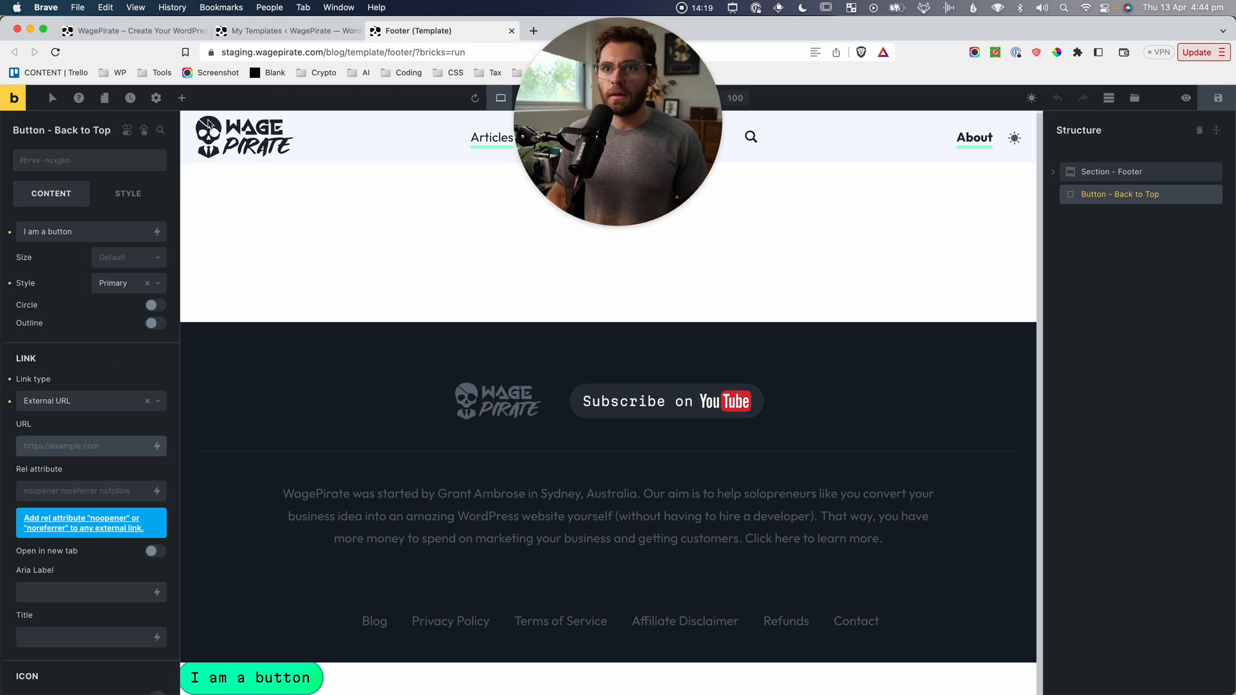
Inspect the site header at the top of the staging homepage and copy the header element's ID, brx-header.
{"action": "left_click", "coordinate": [128, 30]}
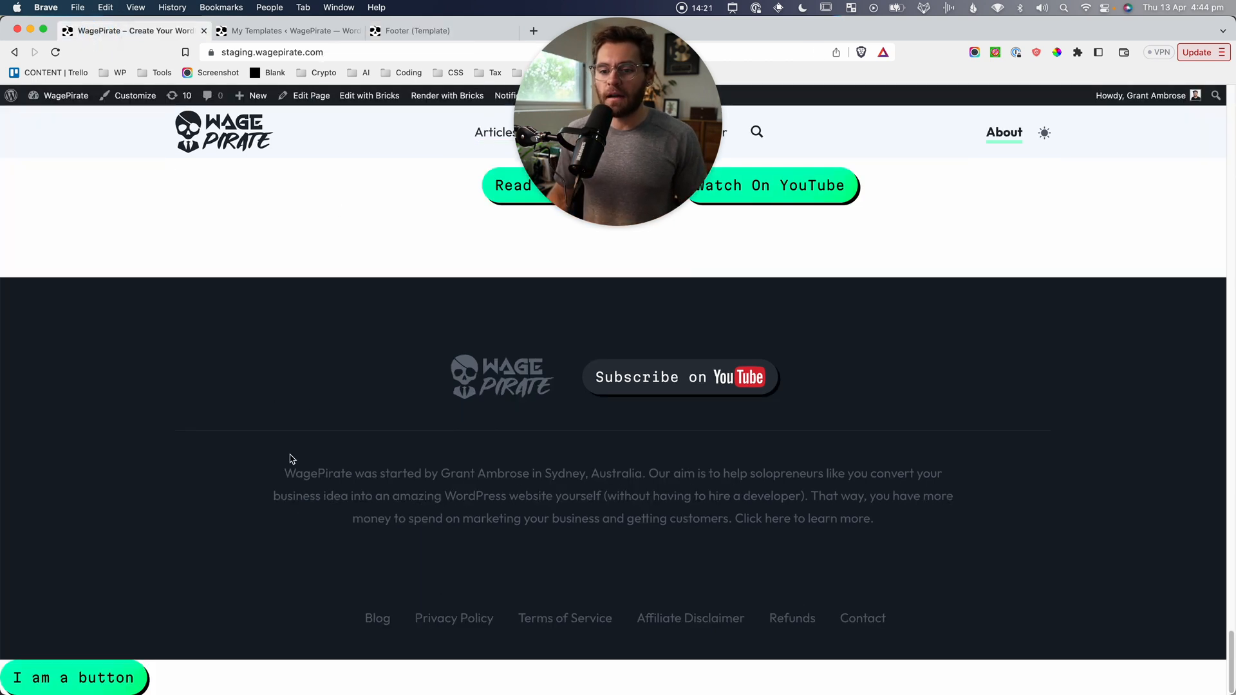
{"action": "scroll", "coordinate": [328, 519], "scroll_direction": "up", "scroll_amount": 20}
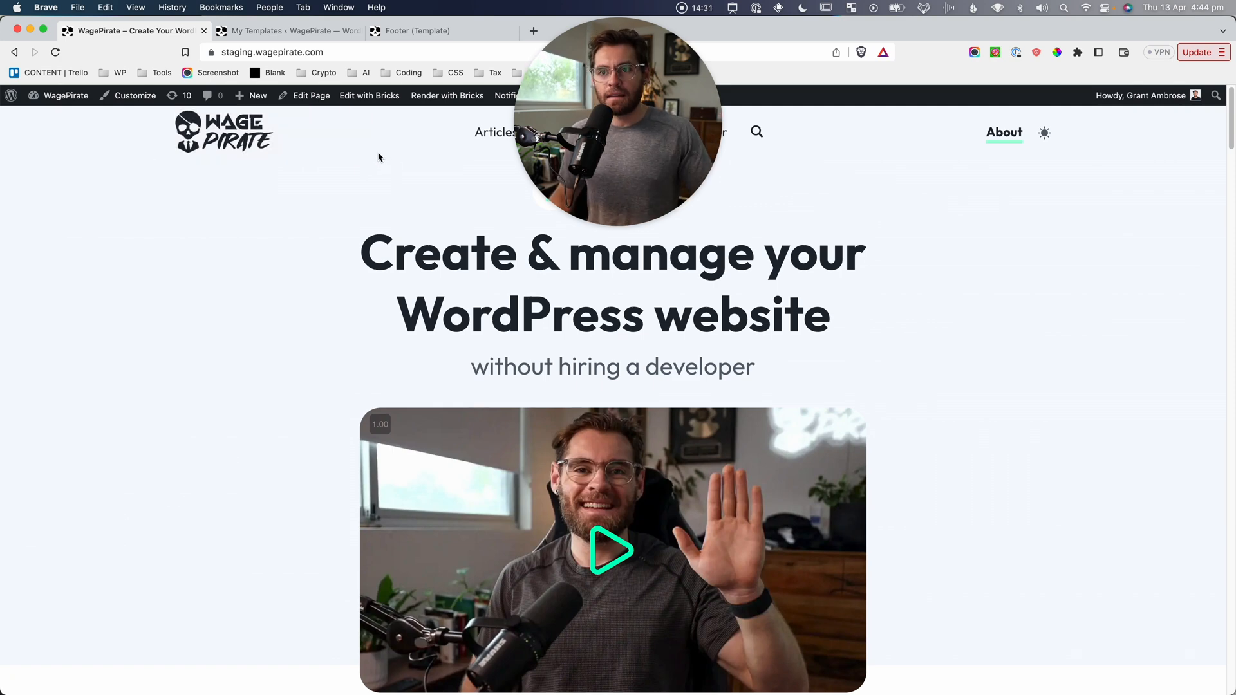
{"action": "right_click", "coordinate": [253, 129]}
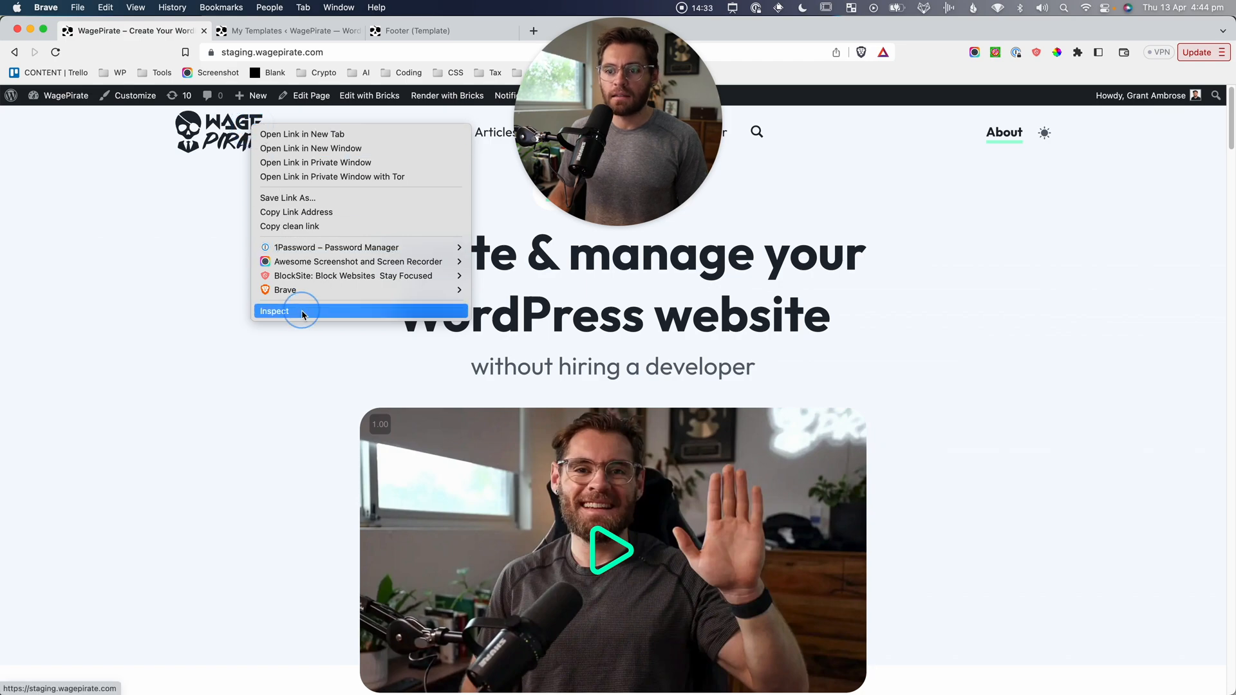
{"action": "left_click", "coordinate": [276, 310]}
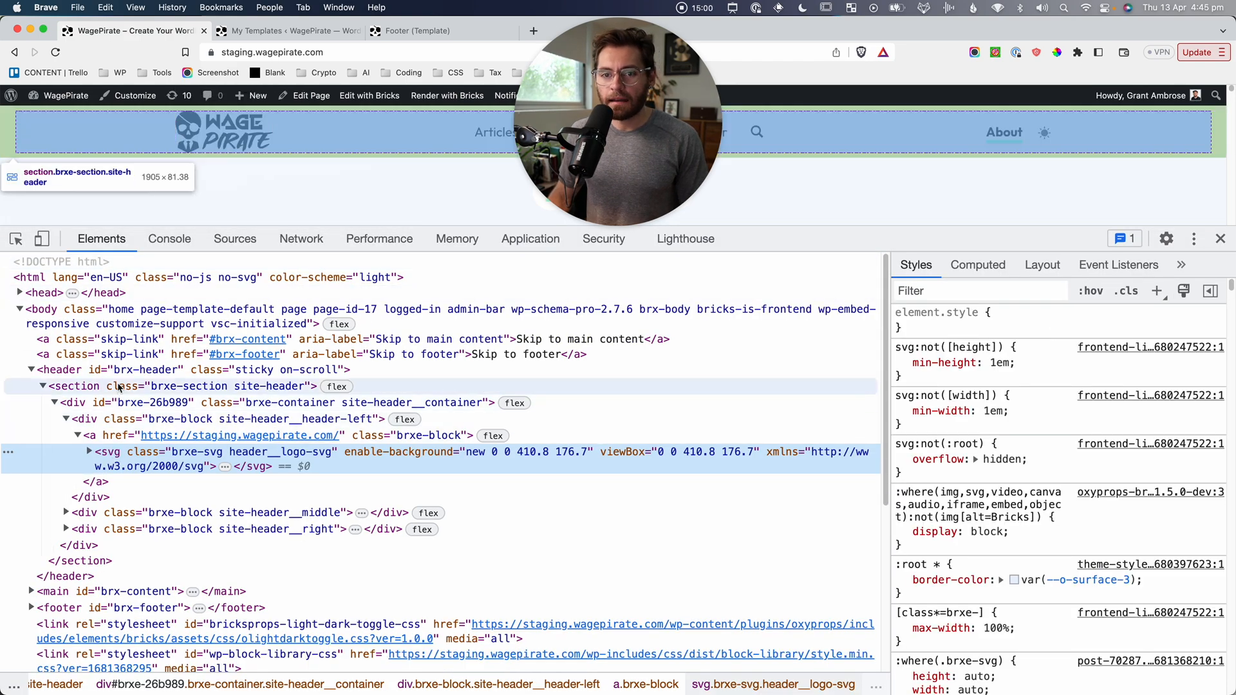
{"action": "left_click", "coordinate": [137, 373]}
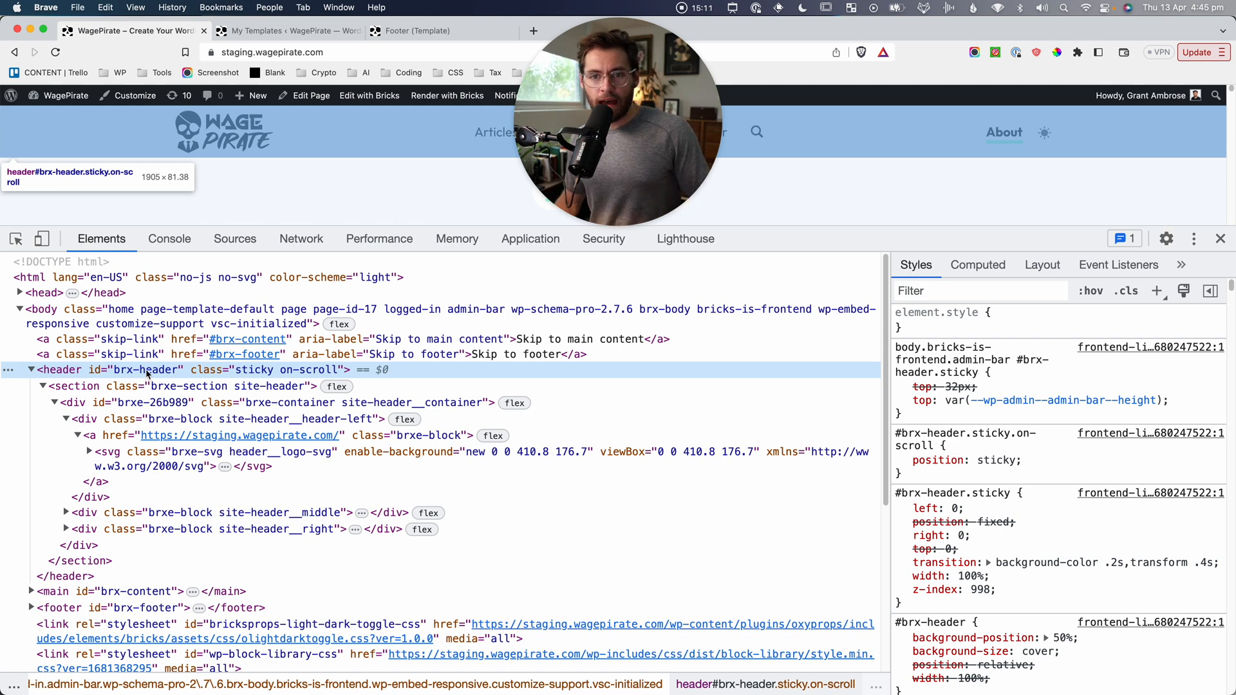
{"action": "double_click", "coordinate": [145, 372]}
{"action": "key", "text": "super+c"}
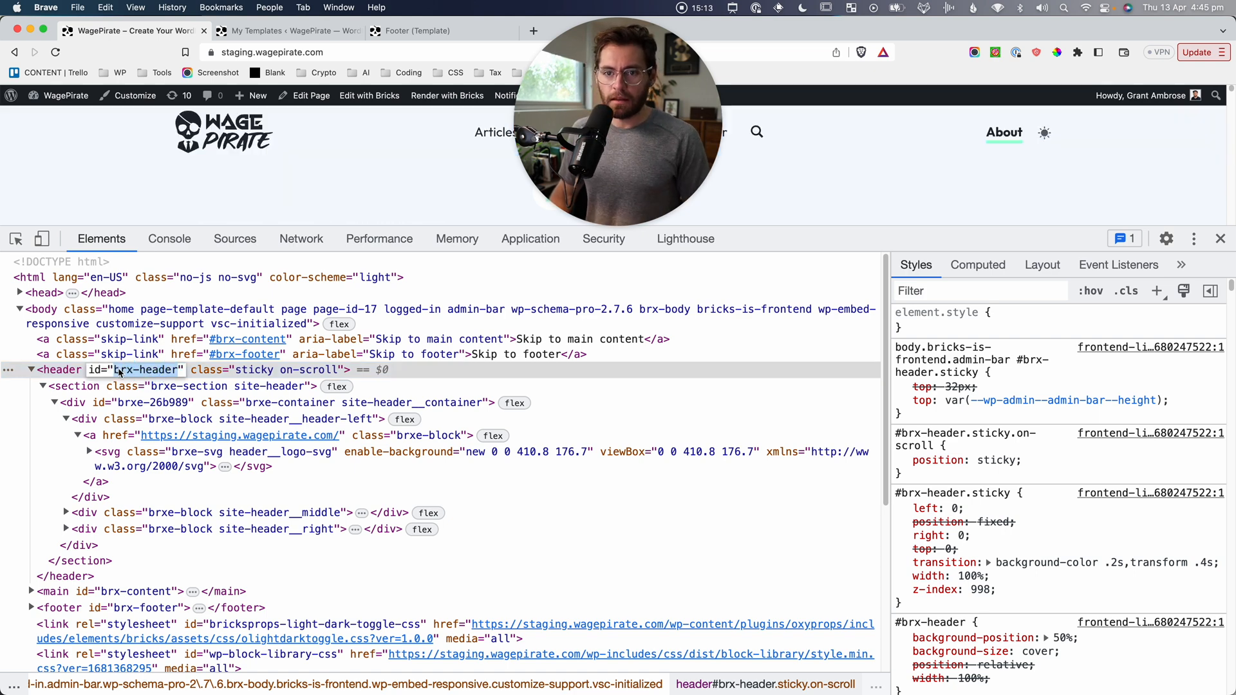
Set the Back to Top button's link URL to #brx-header, save the footer template, and close the homepage's developer tools.
{"action": "left_click", "coordinate": [419, 30]}
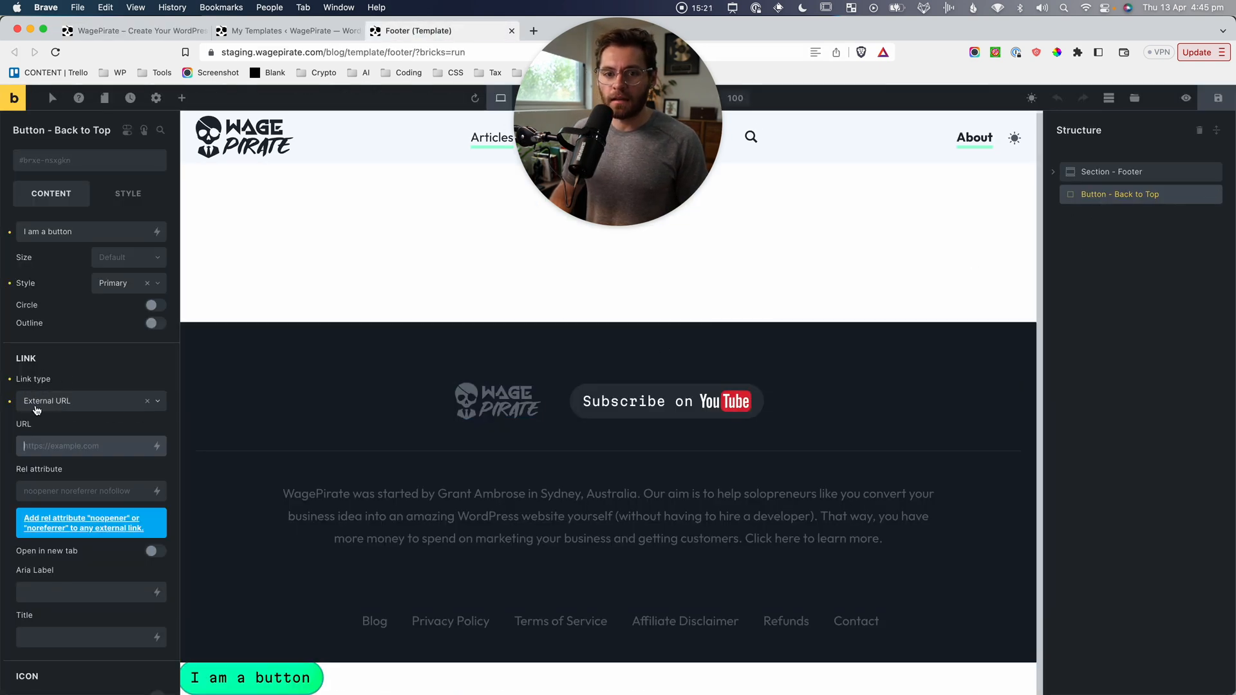
{"action": "left_click", "coordinate": [40, 442]}
{"action": "type", "text": "#"}
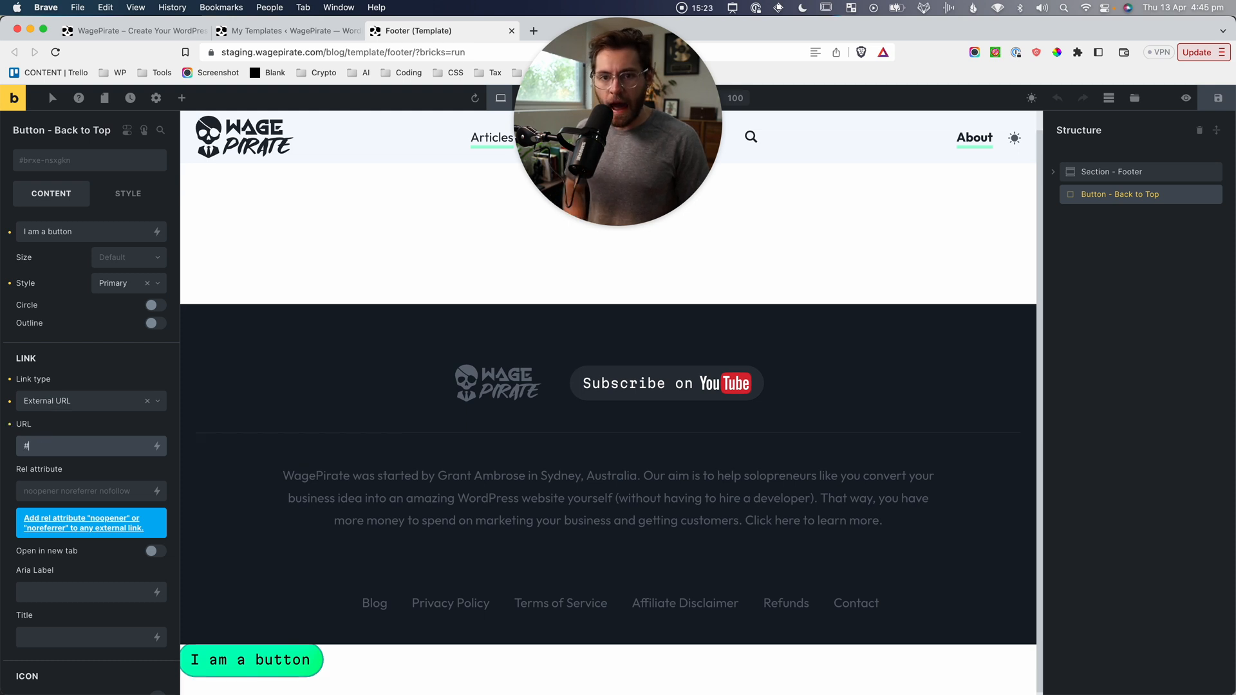
{"action": "key", "text": "super+v"}
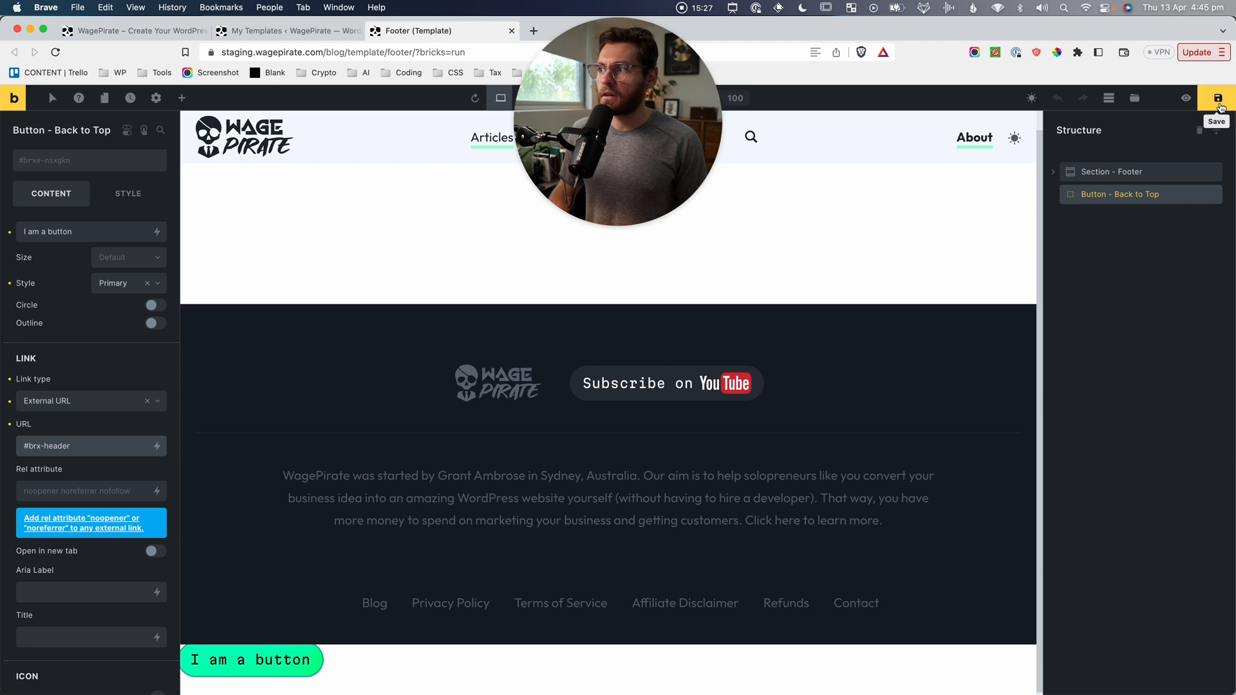
{"action": "left_click", "coordinate": [1218, 99]}
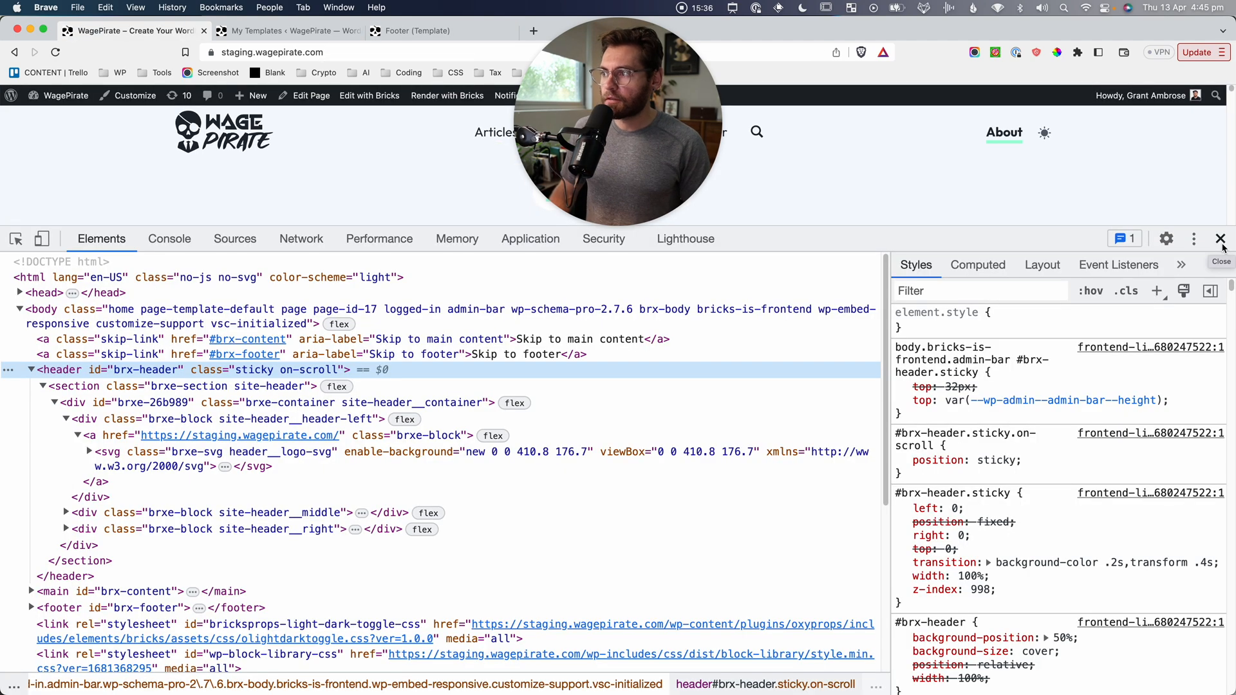
{"action": "left_click", "coordinate": [1221, 239]}
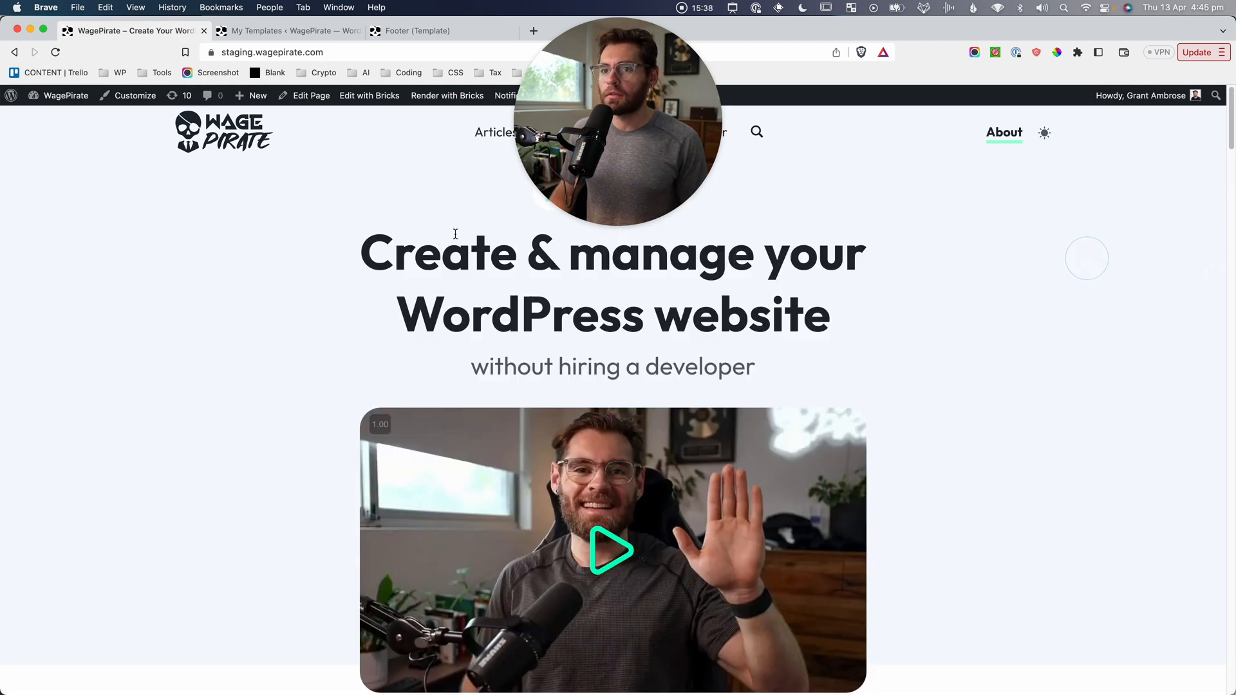
Reload the staging homepage and try the Back to Top button below the footer.
{"action": "left_click", "coordinate": [56, 53]}
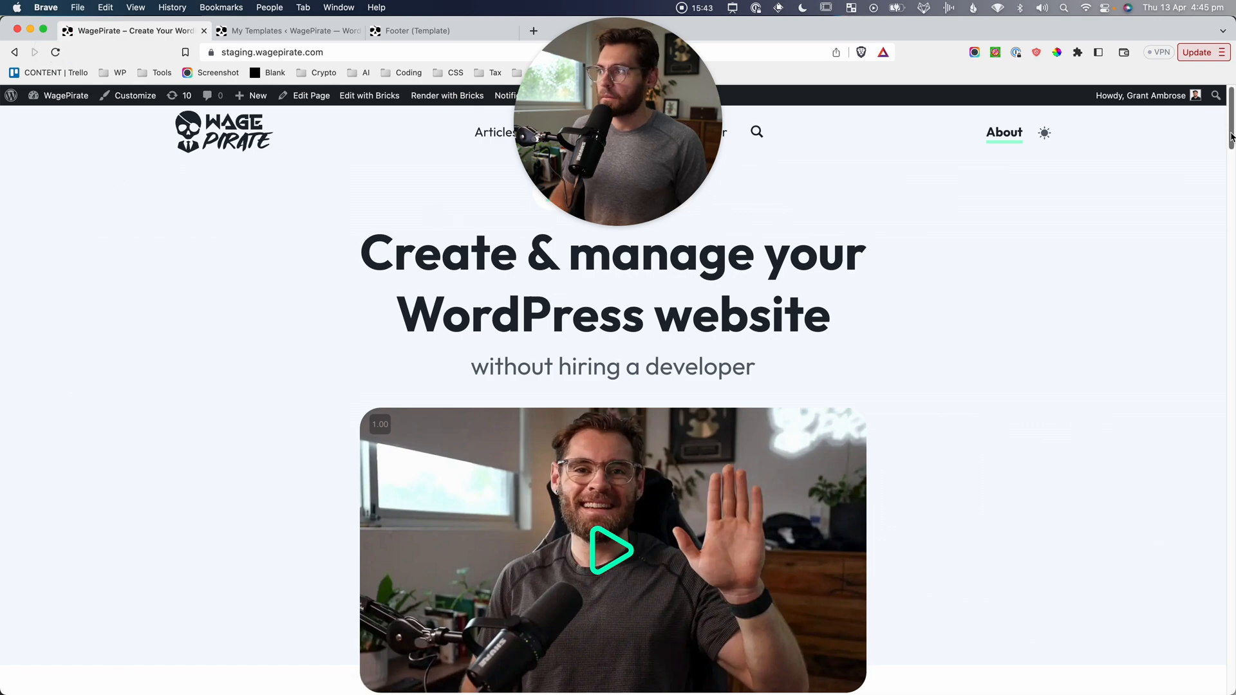
{"action": "left_click_drag", "start_coordinate": [1233, 131], "coordinate": [1230, 680]}
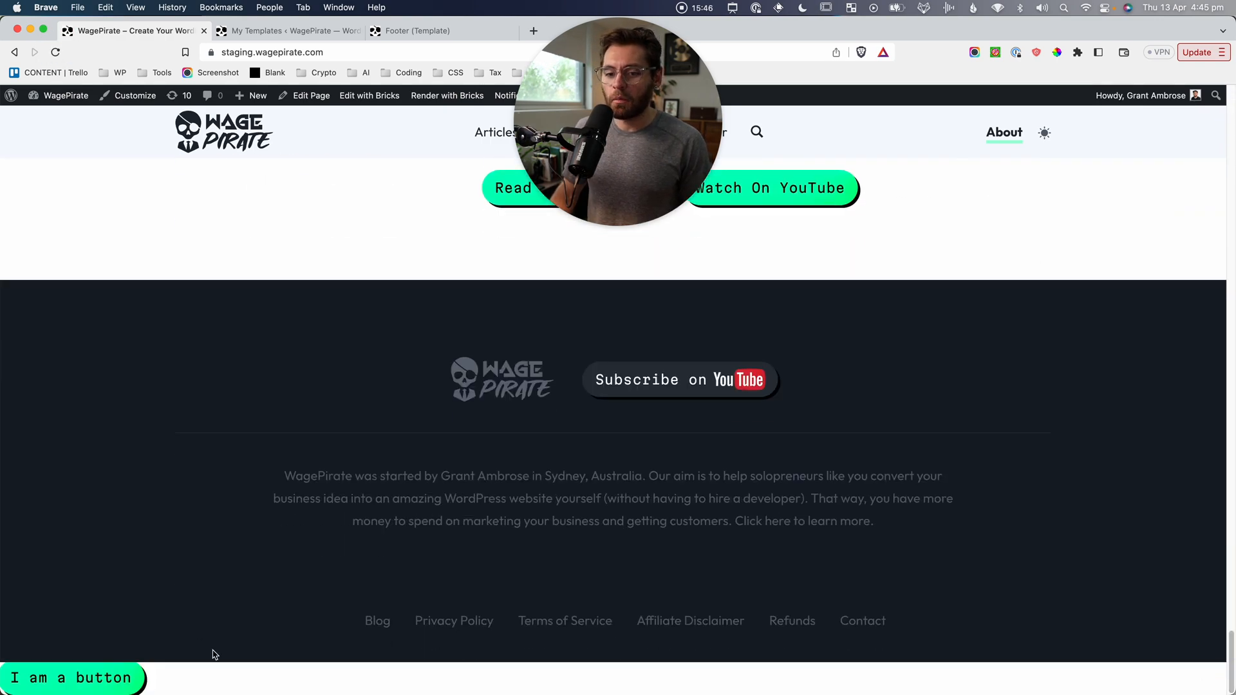
{"action": "scroll", "coordinate": [97, 682], "scroll_direction": "up", "scroll_amount": 1}
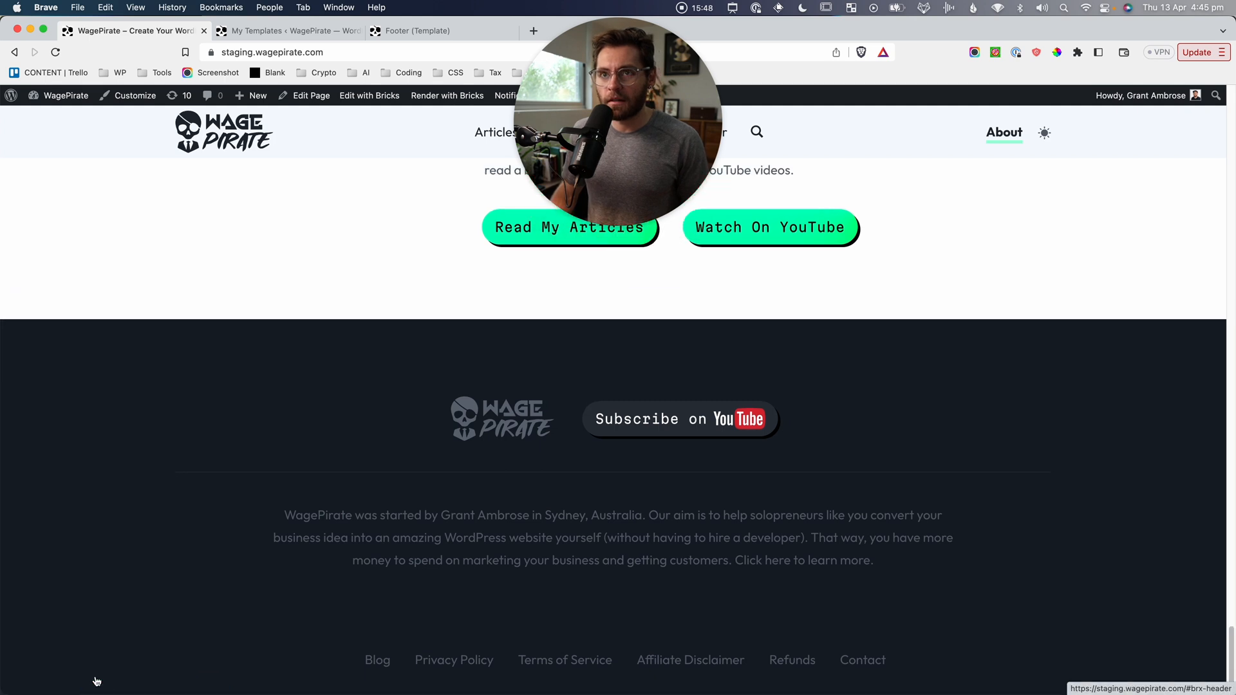
{"action": "scroll", "coordinate": [97, 682], "scroll_direction": "down", "scroll_amount": 1}
{"action": "scroll", "coordinate": [93, 684], "scroll_direction": "up", "scroll_amount": 1}
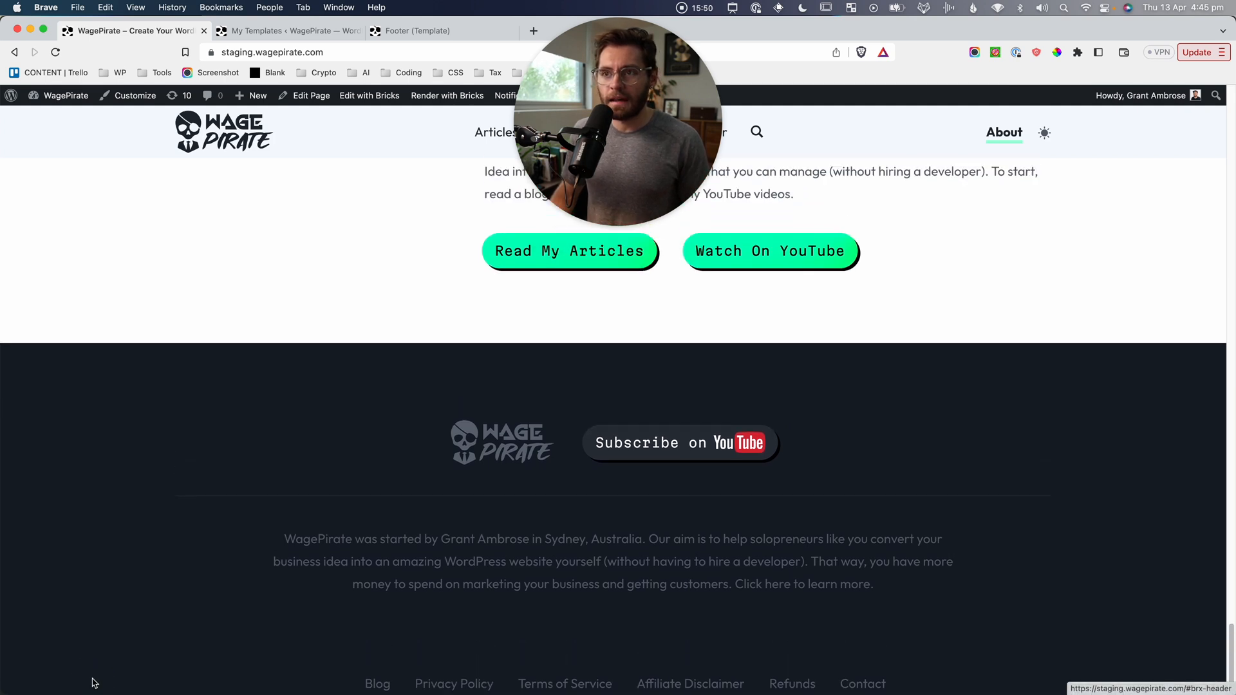
{"action": "scroll", "coordinate": [93, 683], "scroll_direction": "down", "scroll_amount": 1}
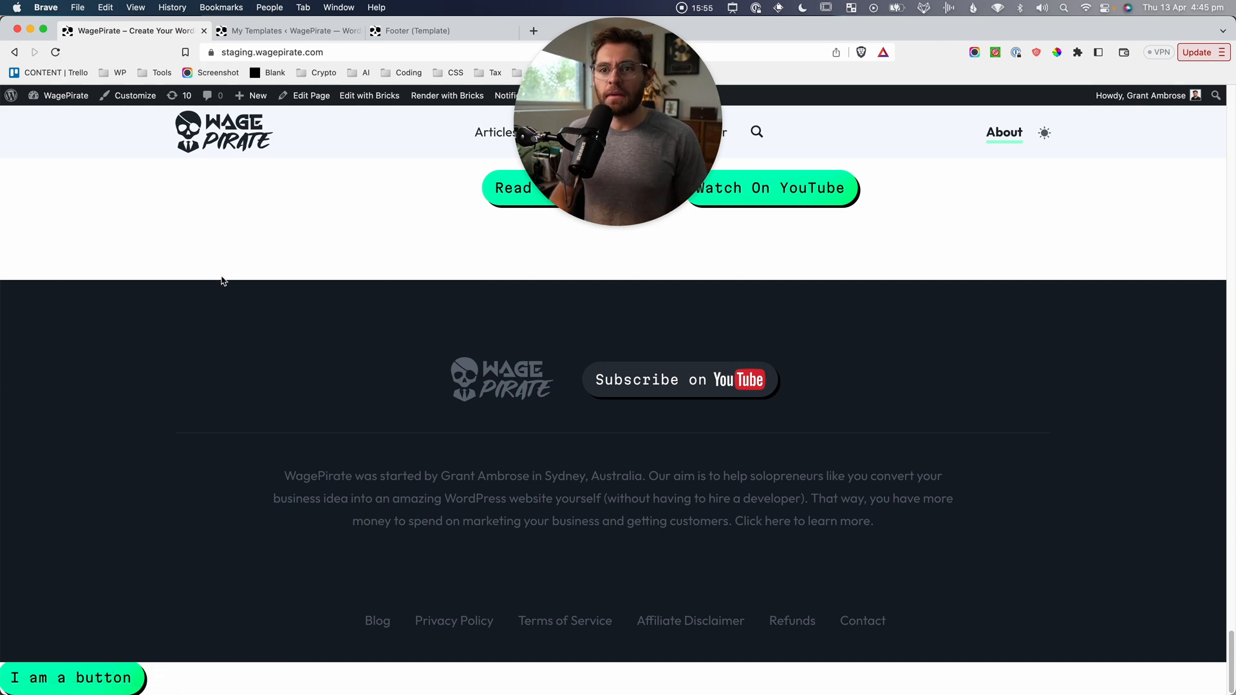
{"action": "scroll", "coordinate": [232, 353], "scroll_direction": "up", "scroll_amount": 1}
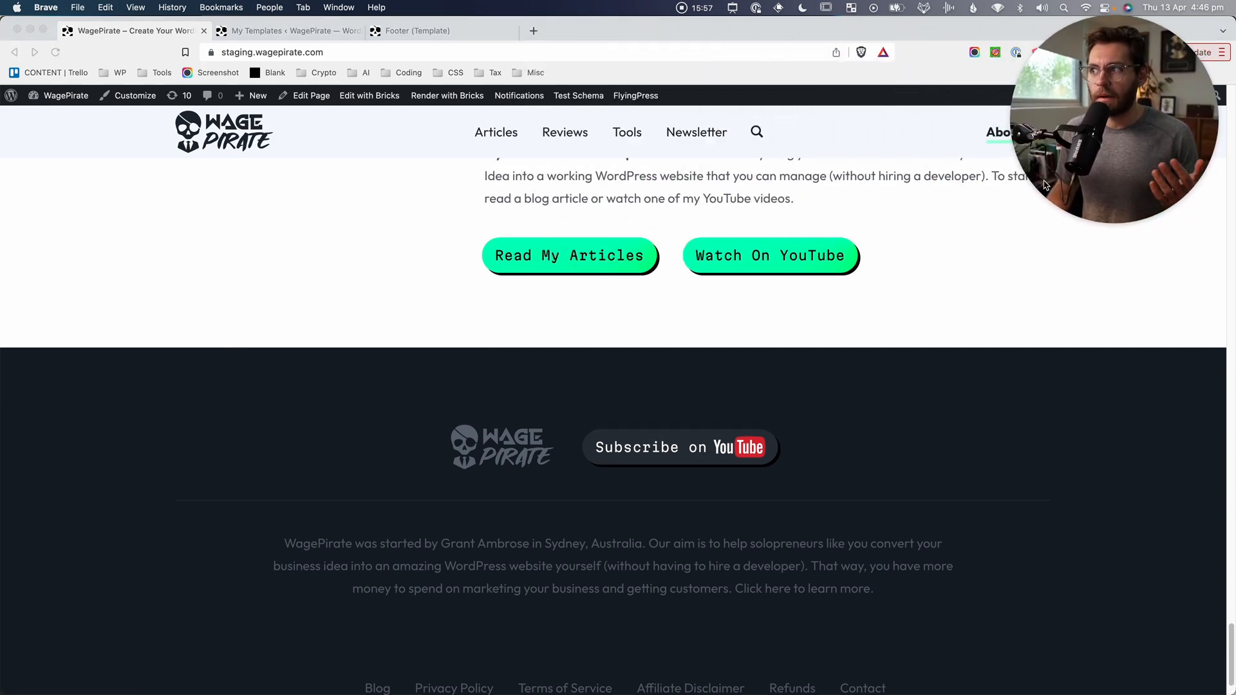
Examine how the sticky header behaves on the staging homepage between the content sections and the button below the footer.
{"action": "left_click", "coordinate": [386, 372]}
{"action": "scroll", "coordinate": [380, 374], "scroll_direction": "up", "scroll_amount": 15}
{"action": "scroll", "coordinate": [374, 377], "scroll_direction": "down", "scroll_amount": 10}
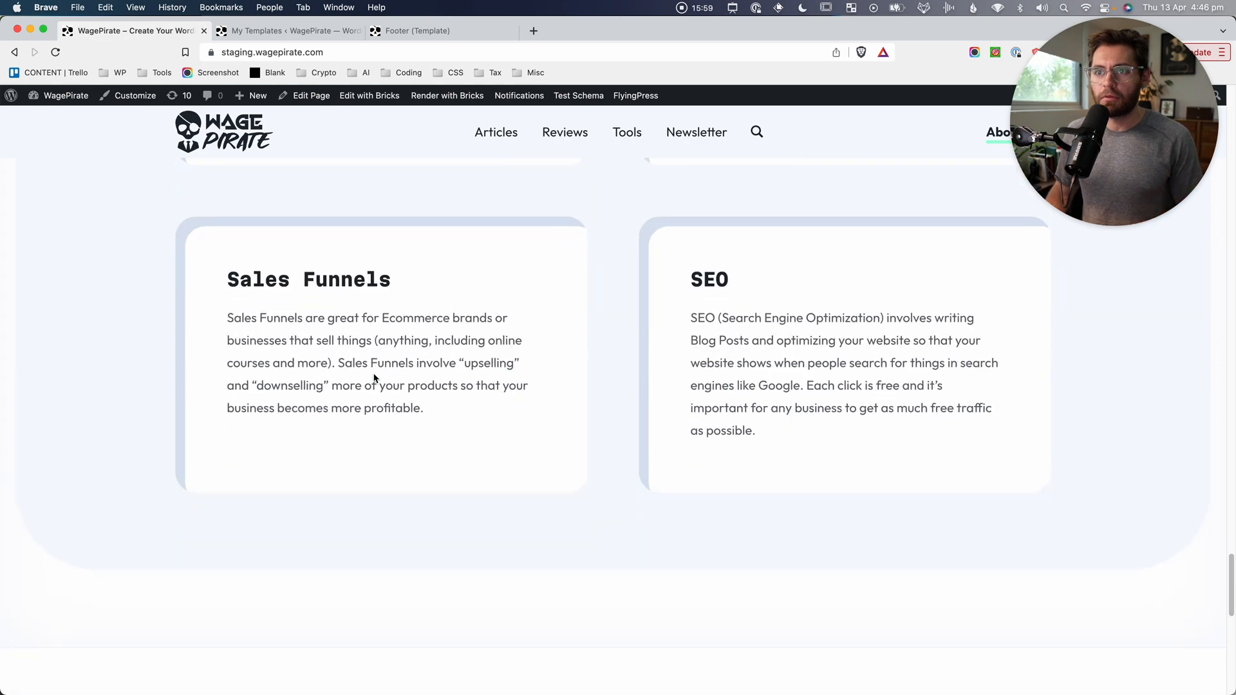
{"action": "key", "text": "super+shift+4"}
{"action": "left_click_drag", "start_coordinate": [161, 107], "coordinate": [834, 164]}
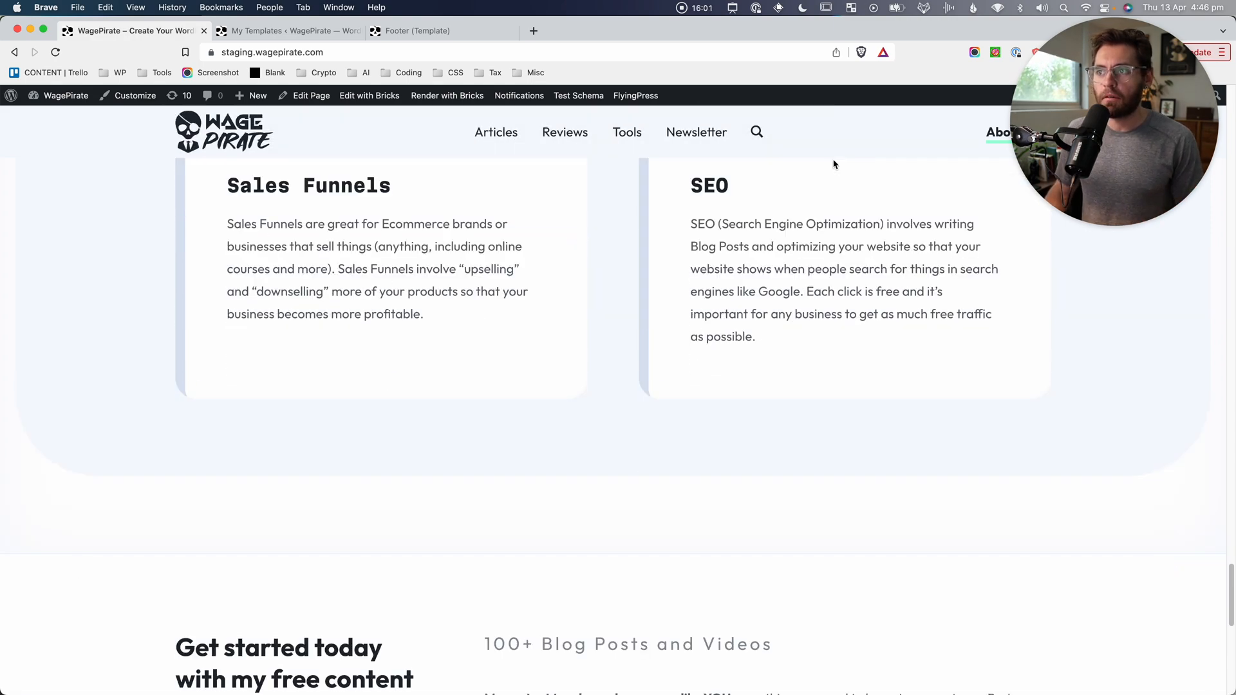
{"action": "scroll", "coordinate": [249, 386], "scroll_direction": "down", "scroll_amount": 10}
{"action": "scroll", "coordinate": [193, 580], "scroll_direction": "up", "scroll_amount": 2}
{"action": "scroll", "coordinate": [180, 637], "scroll_direction": "down", "scroll_amount": 2}
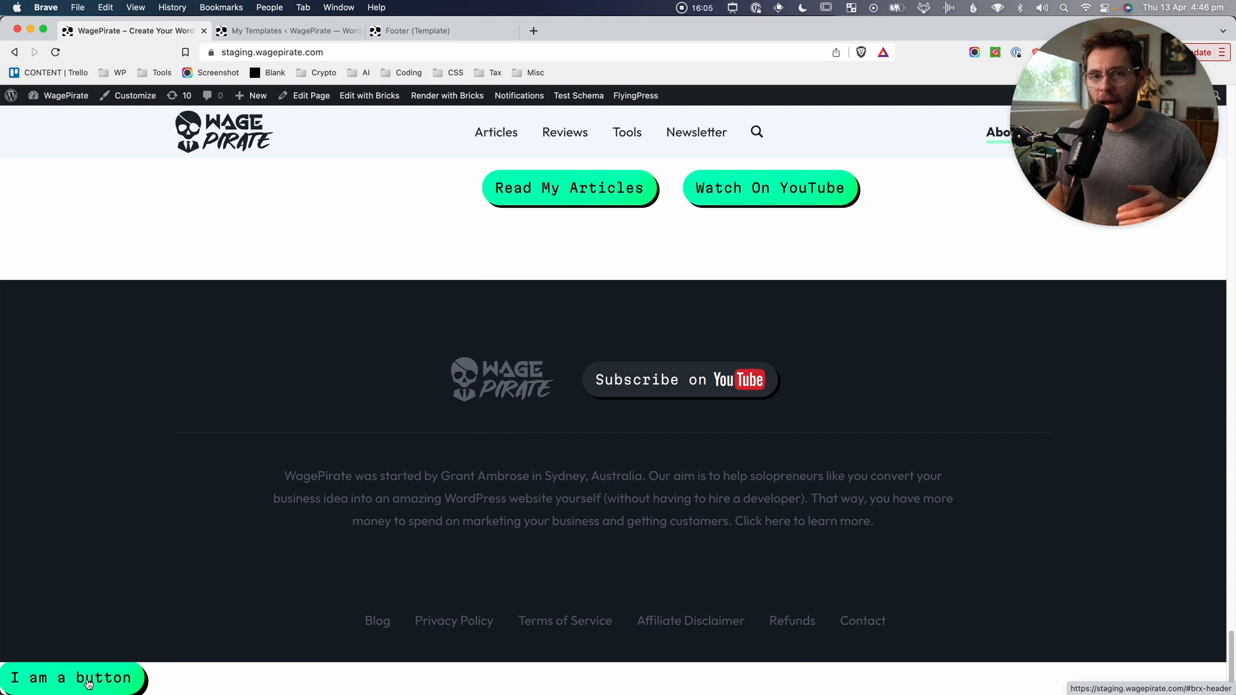
{"action": "key", "text": "super+shift+4"}
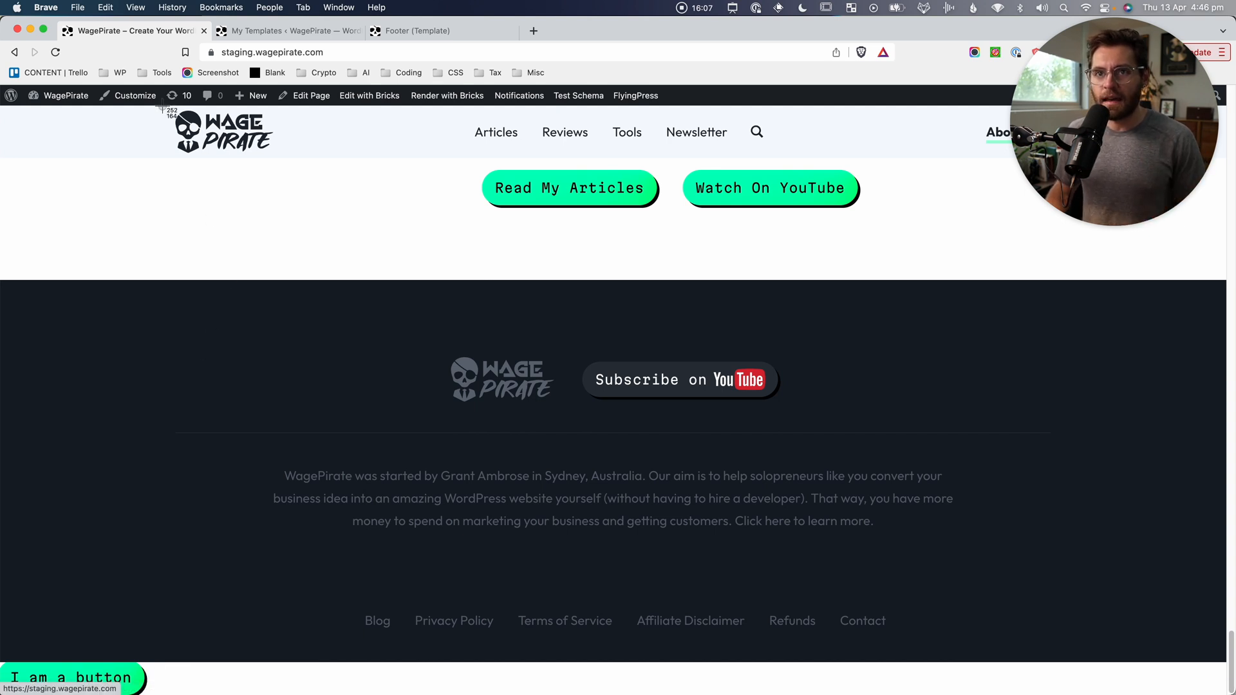
{"action": "left_click_drag", "start_coordinate": [160, 105], "coordinate": [900, 166]}
{"action": "key", "text": "Escape"}
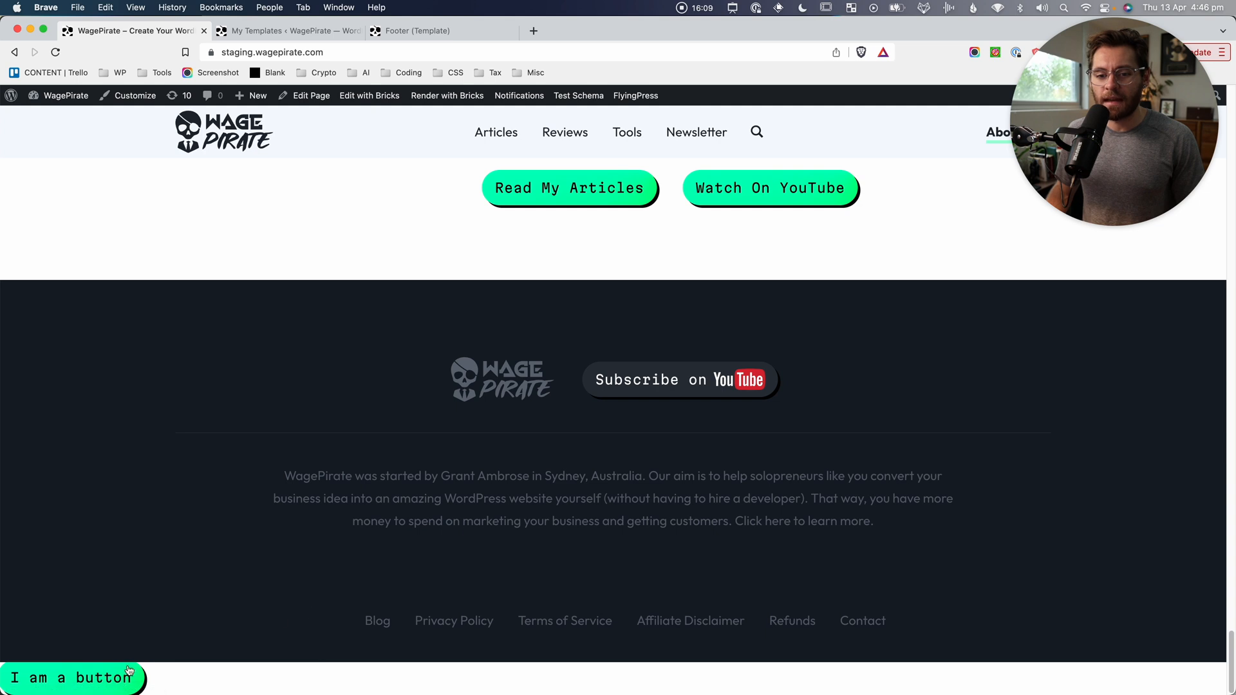
{"action": "scroll", "coordinate": [123, 678], "scroll_direction": "up", "scroll_amount": 1}
{"action": "scroll", "coordinate": [193, 500], "scroll_direction": "down", "scroll_amount": 1}
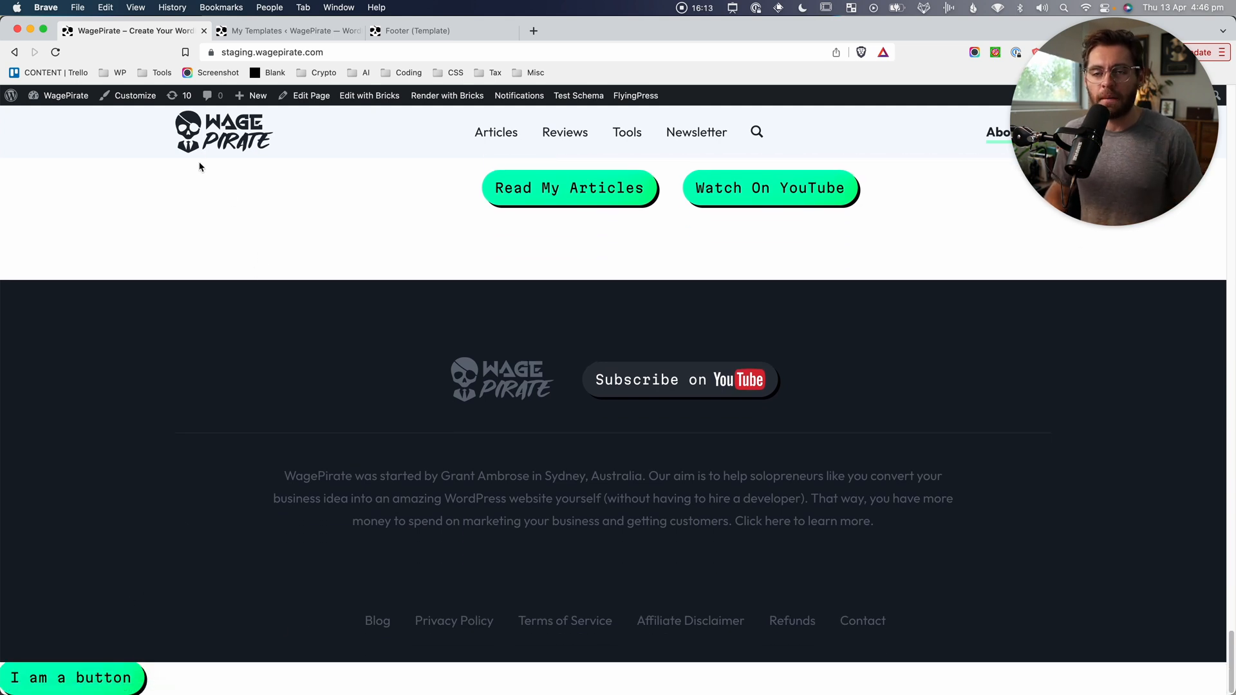
Inspect the site logo in the sticky header, locate the parent header element with ID brx-header, and collapse its code.
{"action": "key", "text": "super+shift+4"}
{"action": "right_click", "coordinate": [201, 131]}
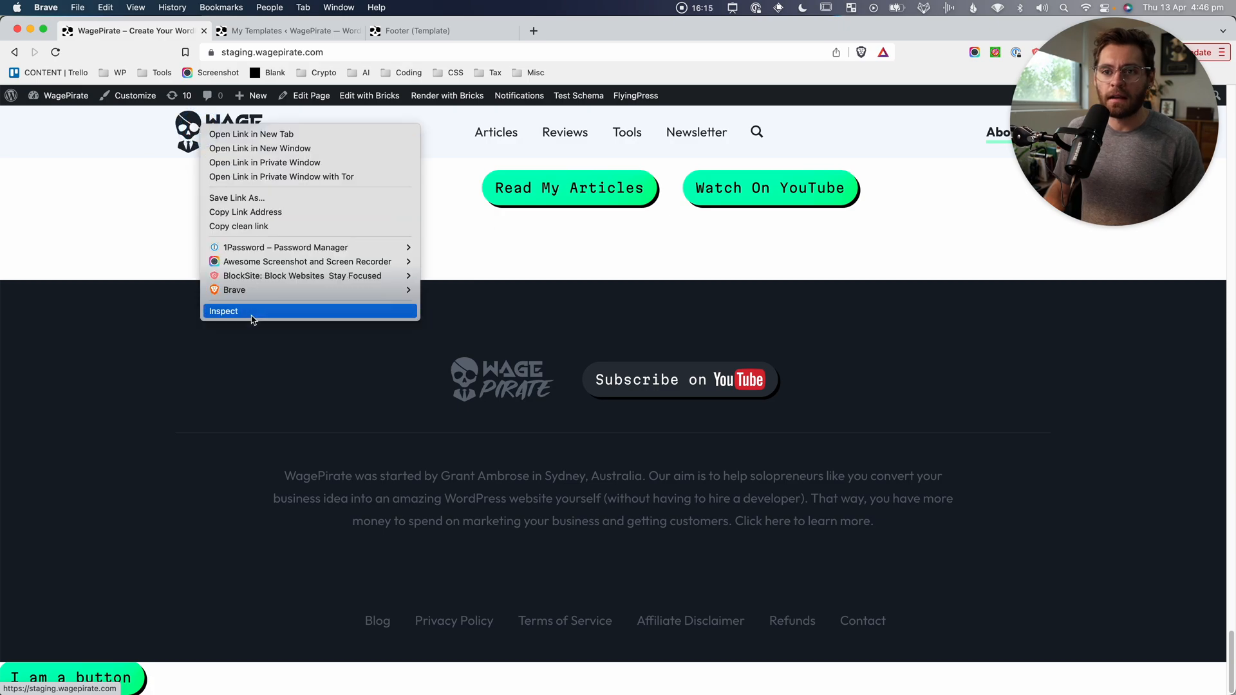
{"action": "left_click", "coordinate": [232, 312]}
{"action": "scroll", "coordinate": [130, 399], "scroll_direction": "up", "scroll_amount": 10}
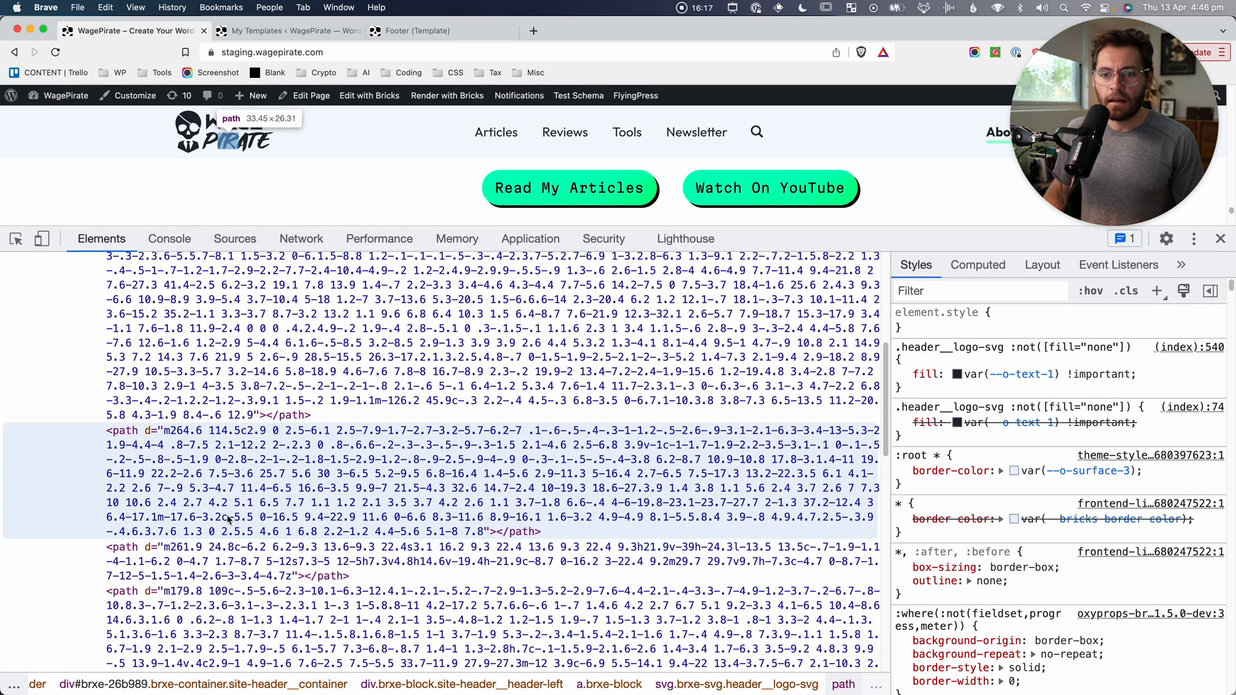
{"action": "left_click", "coordinate": [95, 369]}
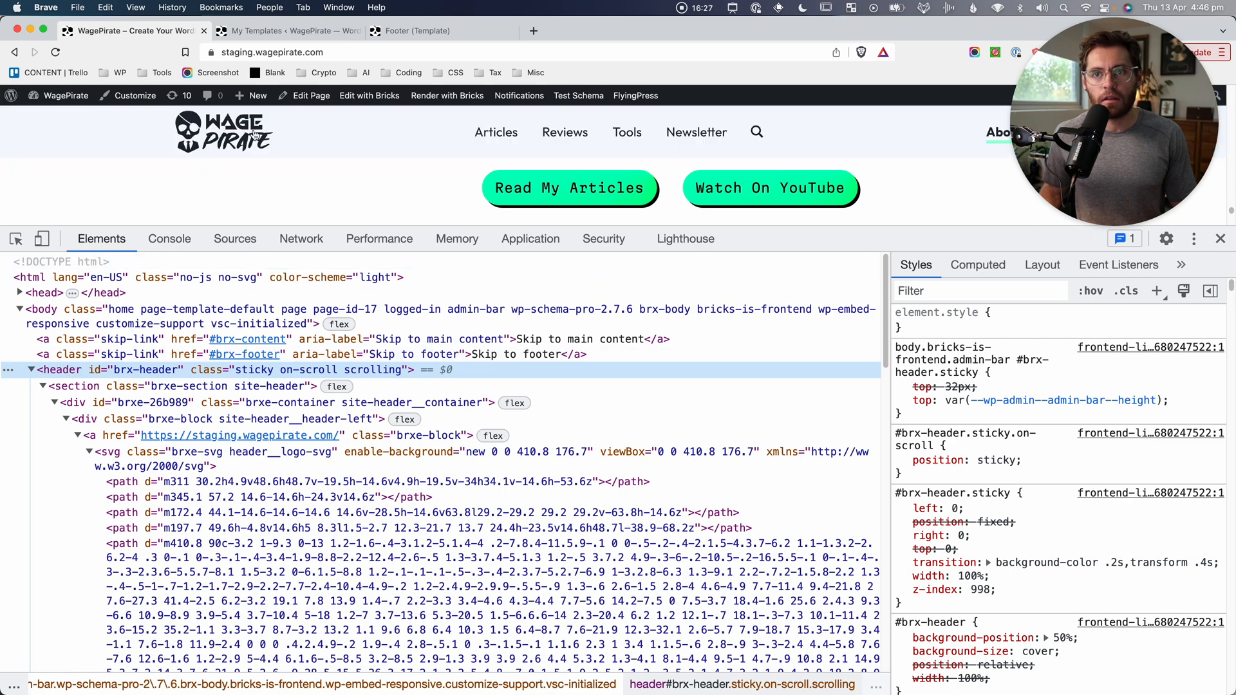
{"action": "left_click", "coordinate": [32, 369]}
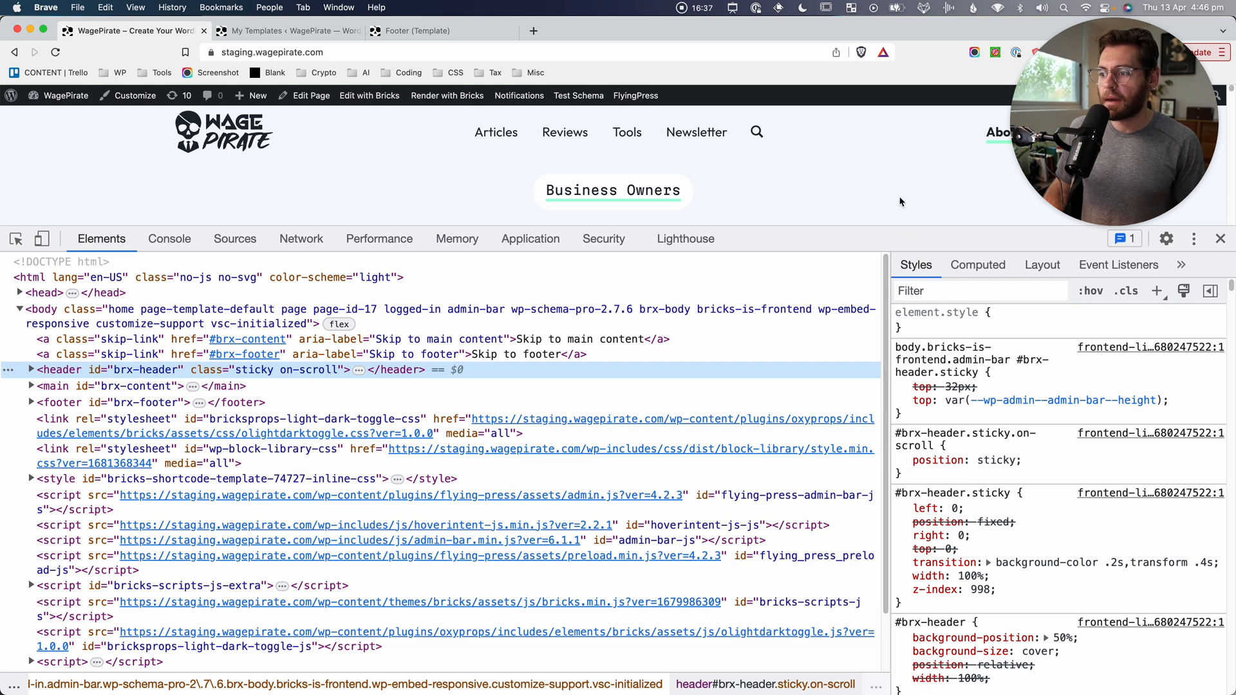
Watch the header element's classes in the page code while moving through the homepage, and close the developer tools.
{"action": "scroll", "coordinate": [900, 201], "scroll_direction": "down", "scroll_amount": 10}
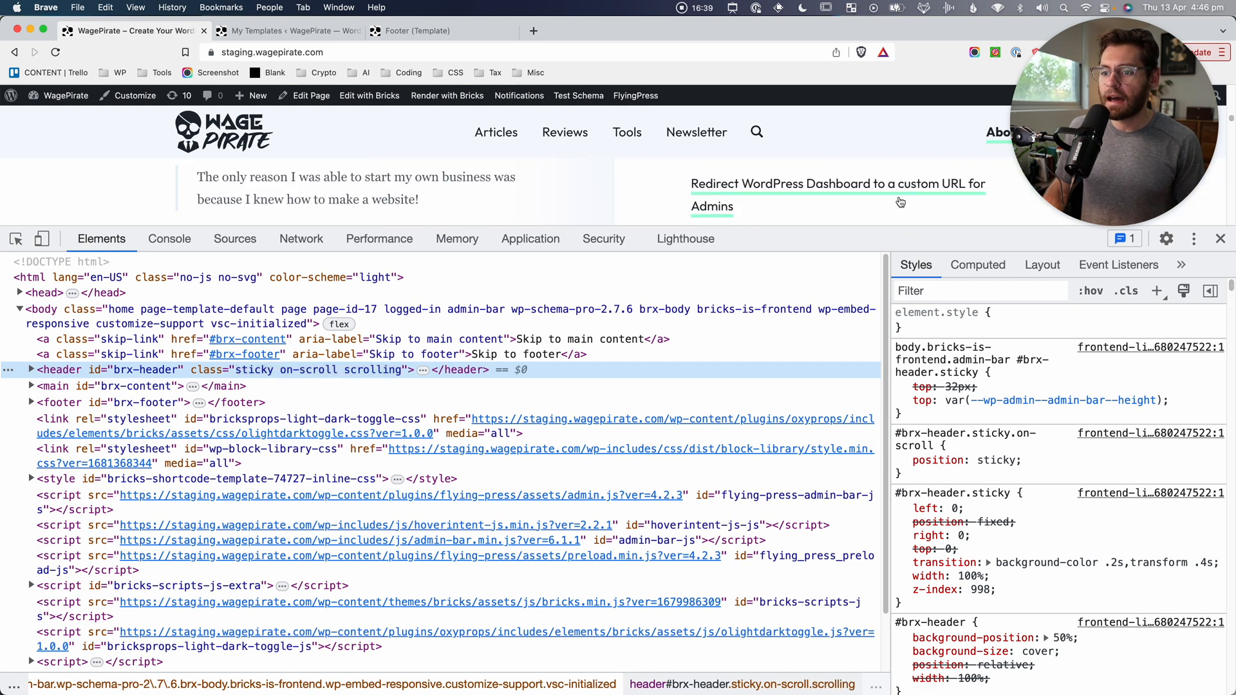
{"action": "left_click", "coordinate": [1221, 239]}
{"action": "scroll", "coordinate": [602, 298], "scroll_direction": "down", "scroll_amount": 10}
{"action": "scroll", "coordinate": [119, 685], "scroll_direction": "up", "scroll_amount": 1}
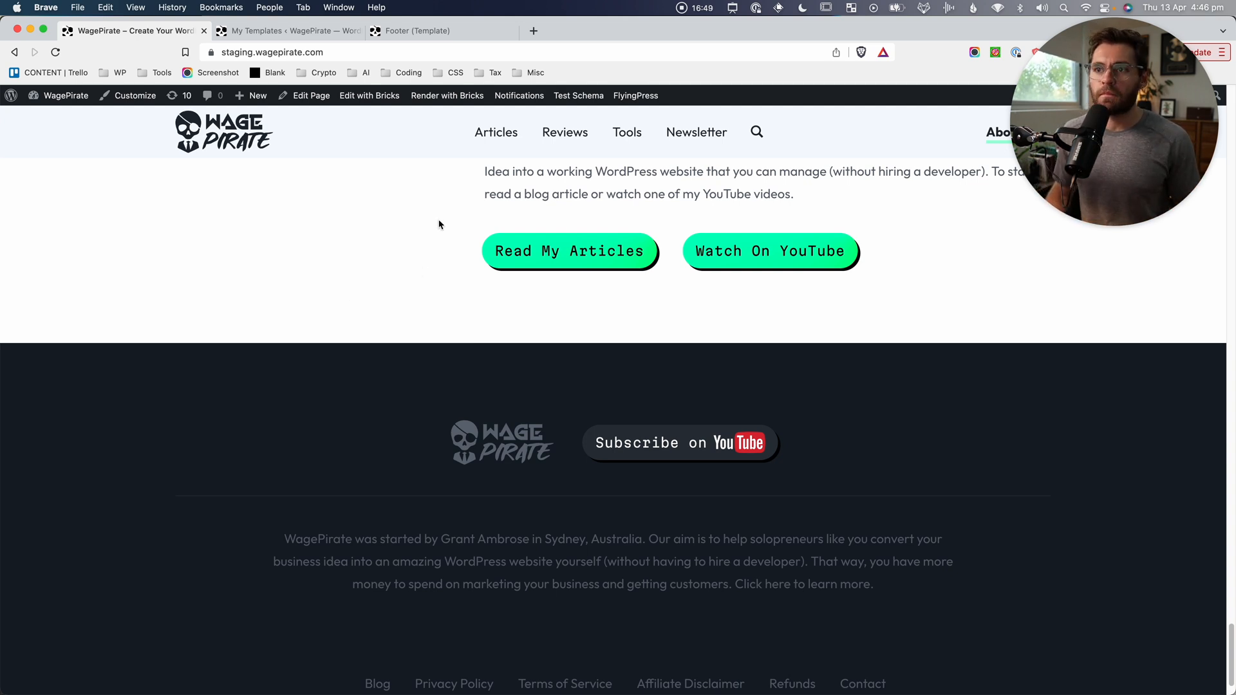
Search the Bricks templates for "header" and open the Header template in the Bricks editor in a new tab.
{"action": "left_click", "coordinate": [298, 30]}
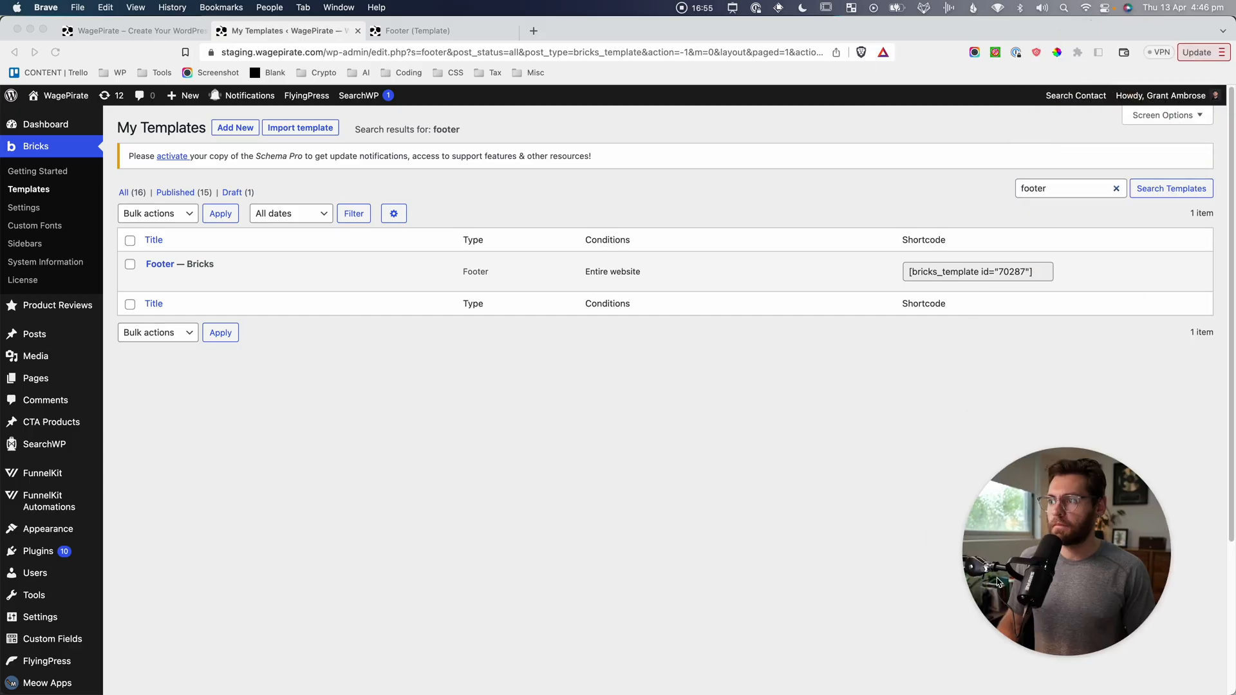
{"action": "double_click", "coordinate": [1060, 190]}
{"action": "type", "text": "header"}
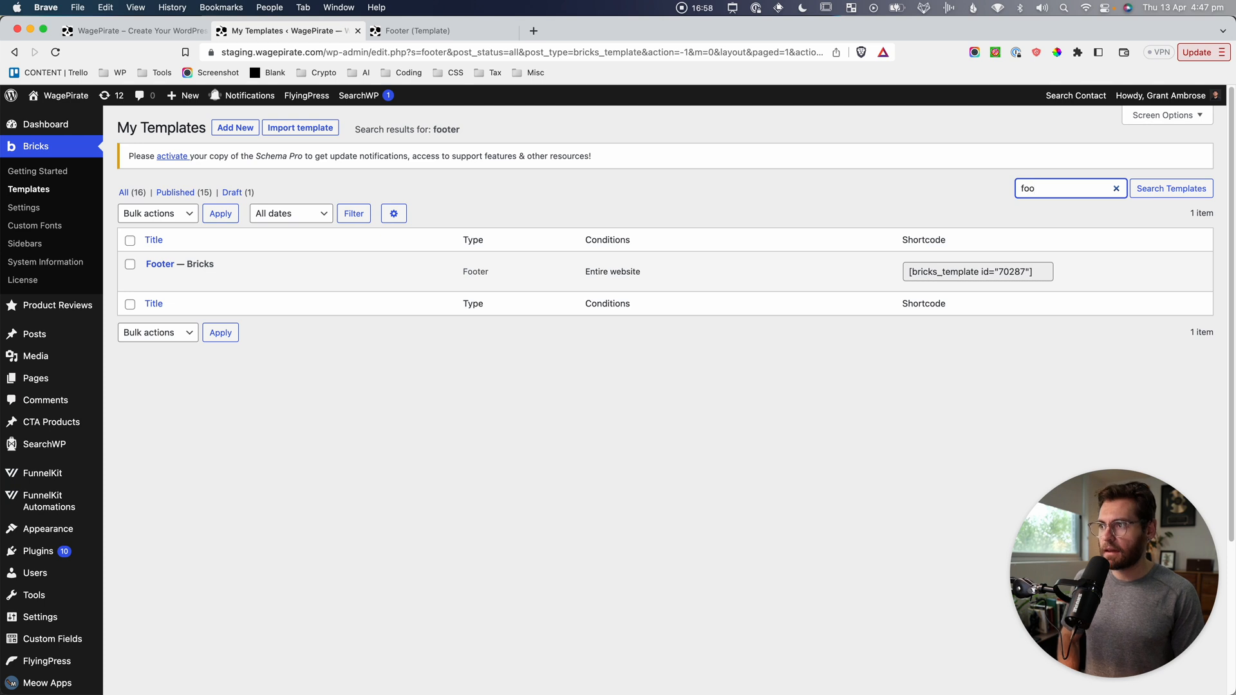
{"action": "key", "text": "Return"}
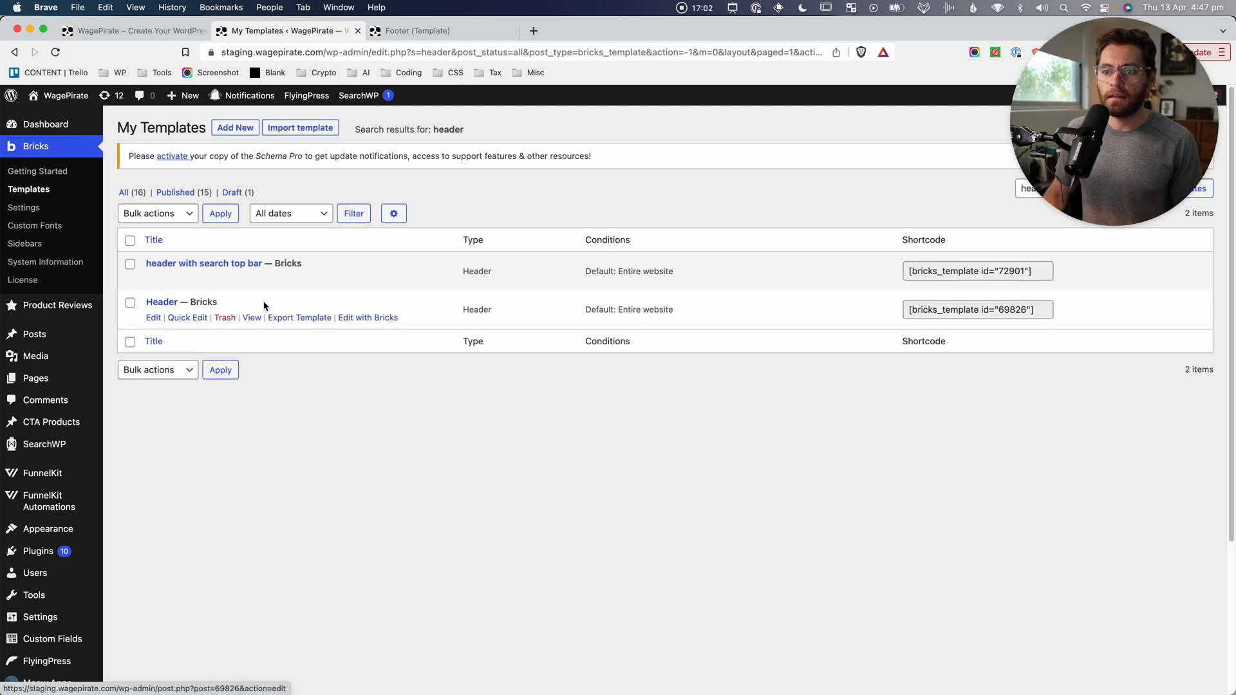
{"action": "left_click", "coordinate": [360, 318], "text": "super"}
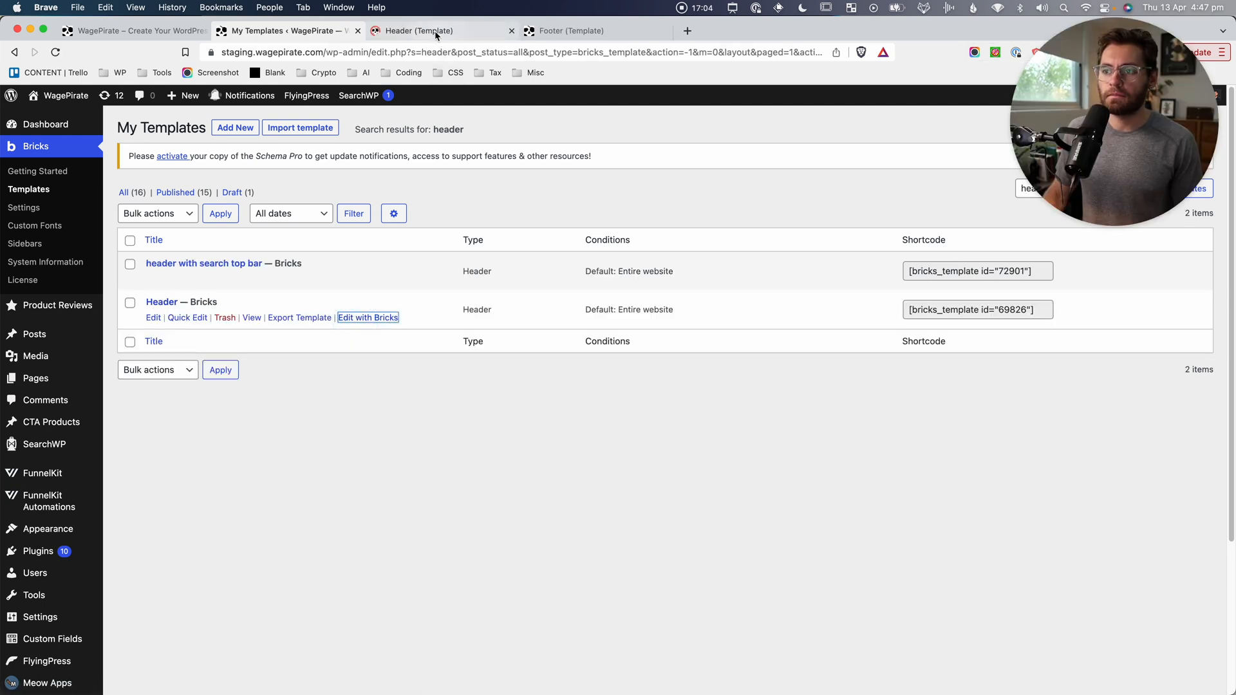
{"action": "left_click", "coordinate": [435, 36]}
Turn off the Sticky header option in the Header template's template settings.
{"action": "left_click", "coordinate": [156, 98]}
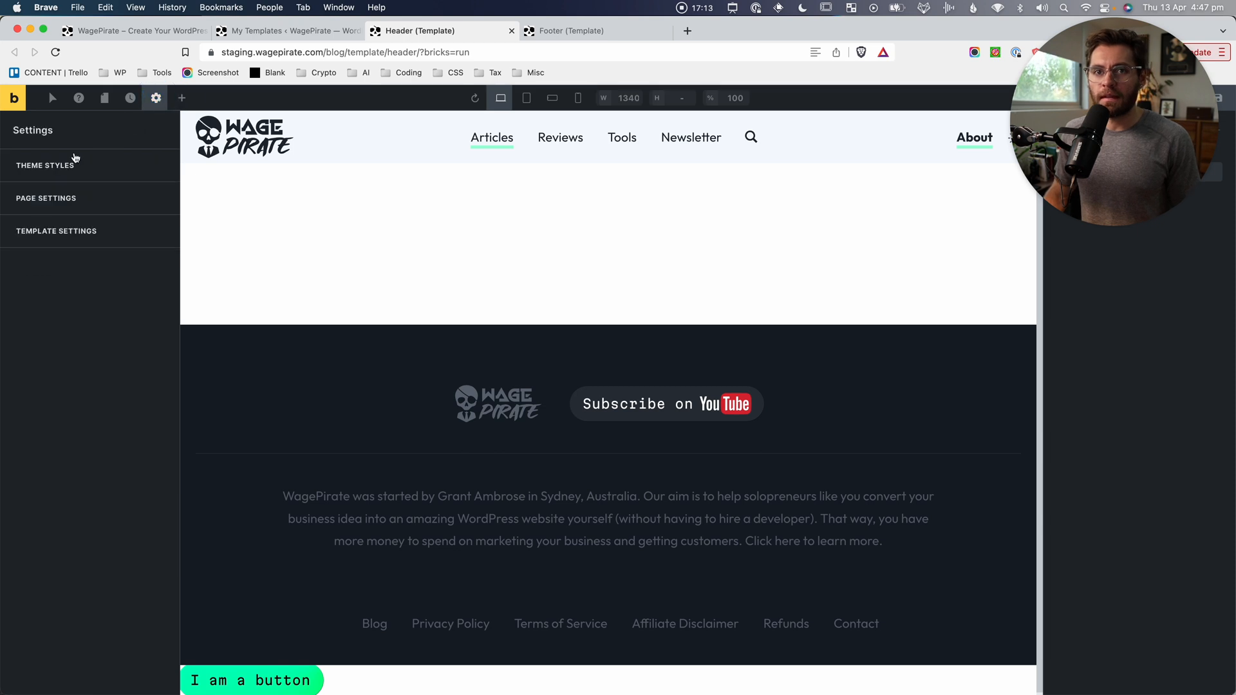
{"action": "left_click", "coordinate": [46, 231]}
{"action": "left_click", "coordinate": [46, 231]}
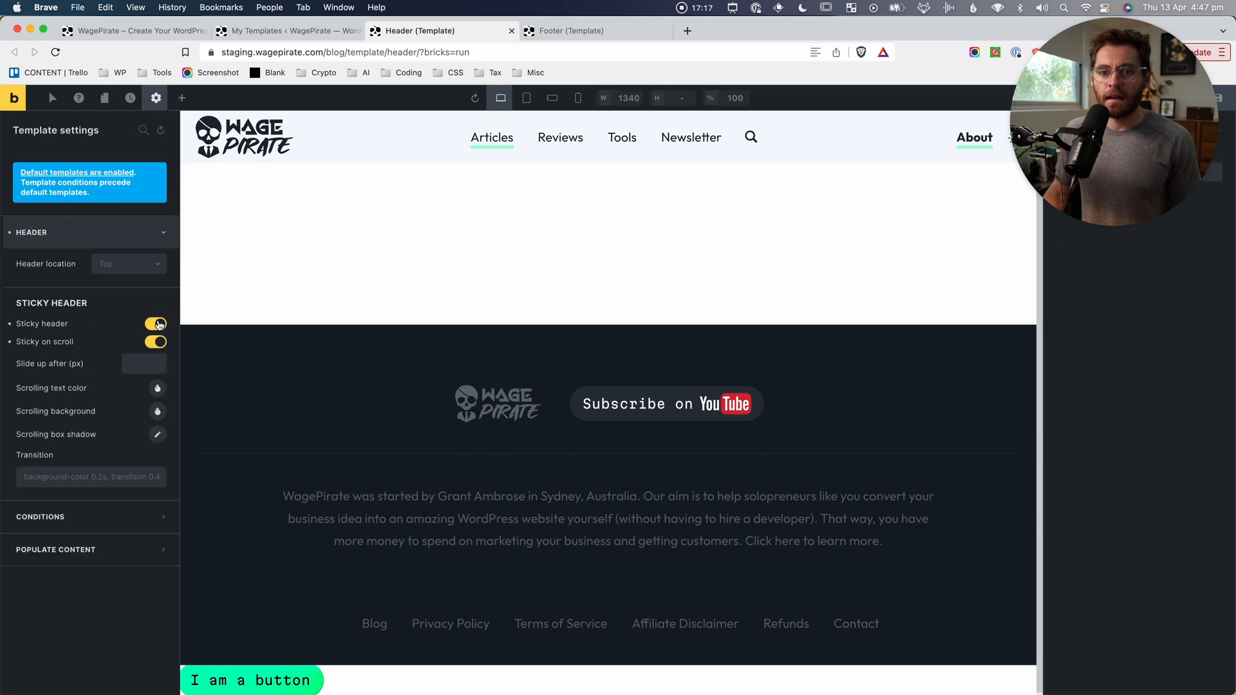
{"action": "left_click", "coordinate": [157, 324]}
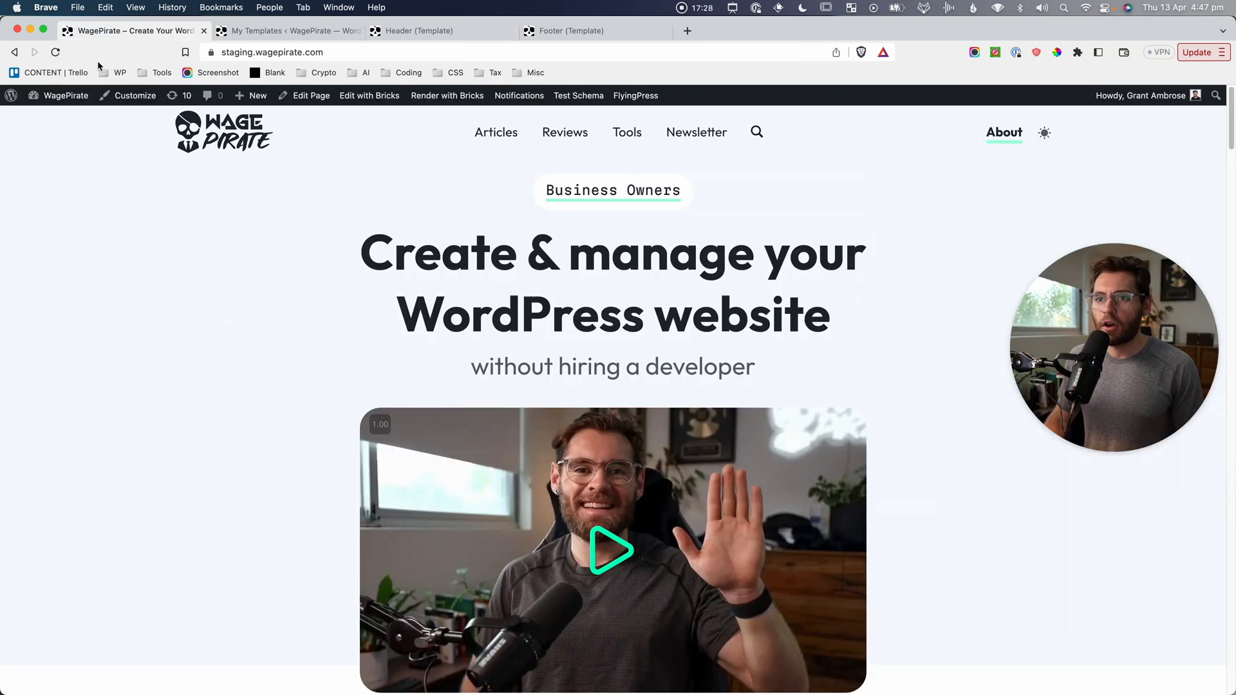
Reload the staging homepage and test the button below the footer with the sticky header disabled.
{"action": "left_click", "coordinate": [56, 52]}
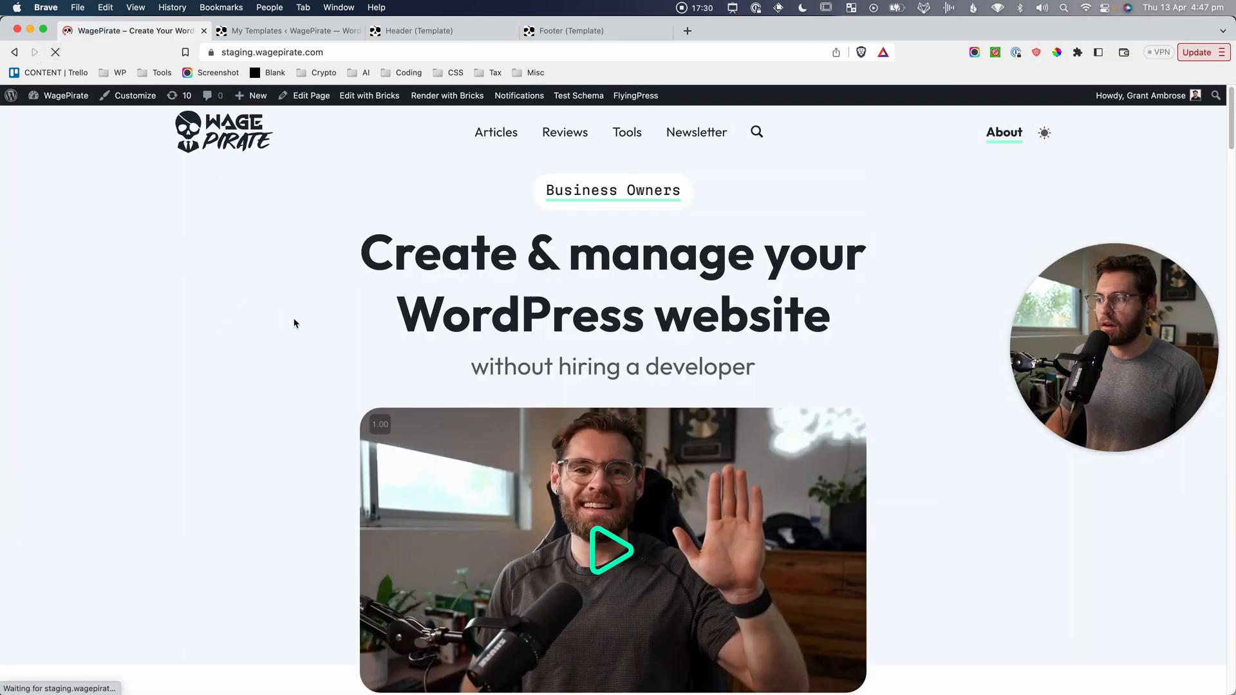
{"action": "scroll", "coordinate": [364, 371], "scroll_direction": "down", "scroll_amount": 2}
{"action": "scroll", "coordinate": [364, 371], "scroll_direction": "down", "scroll_amount": 15}
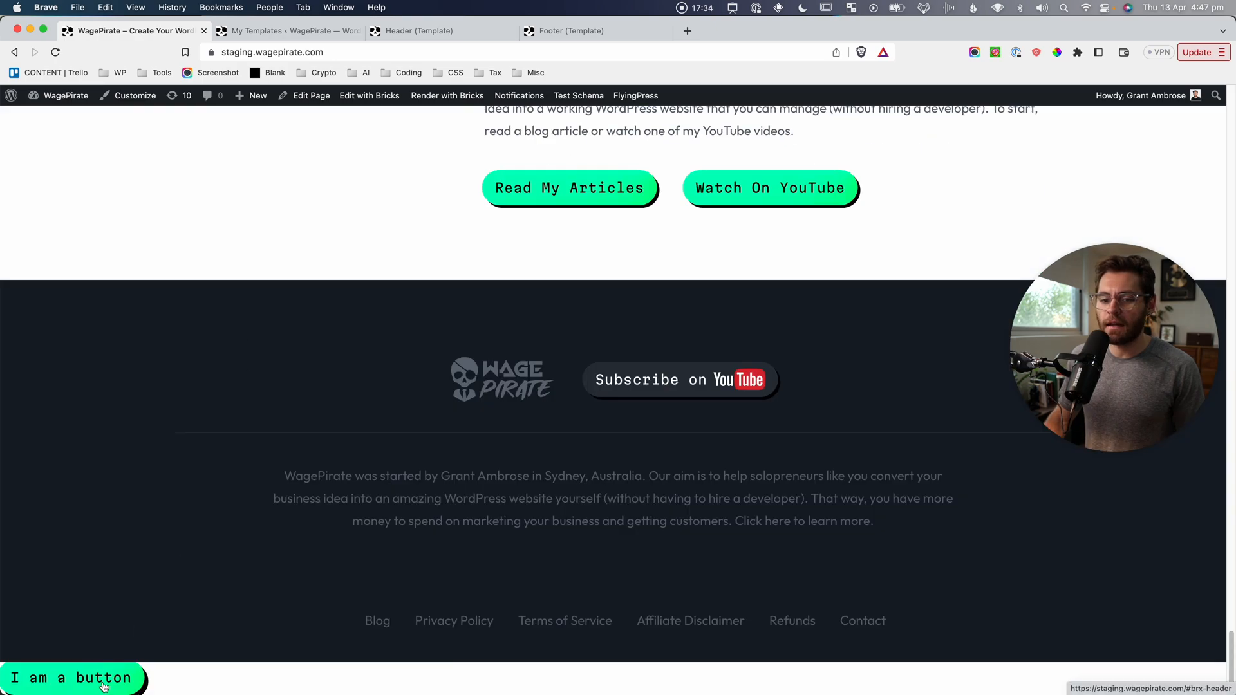
{"action": "left_click", "coordinate": [132, 676]}
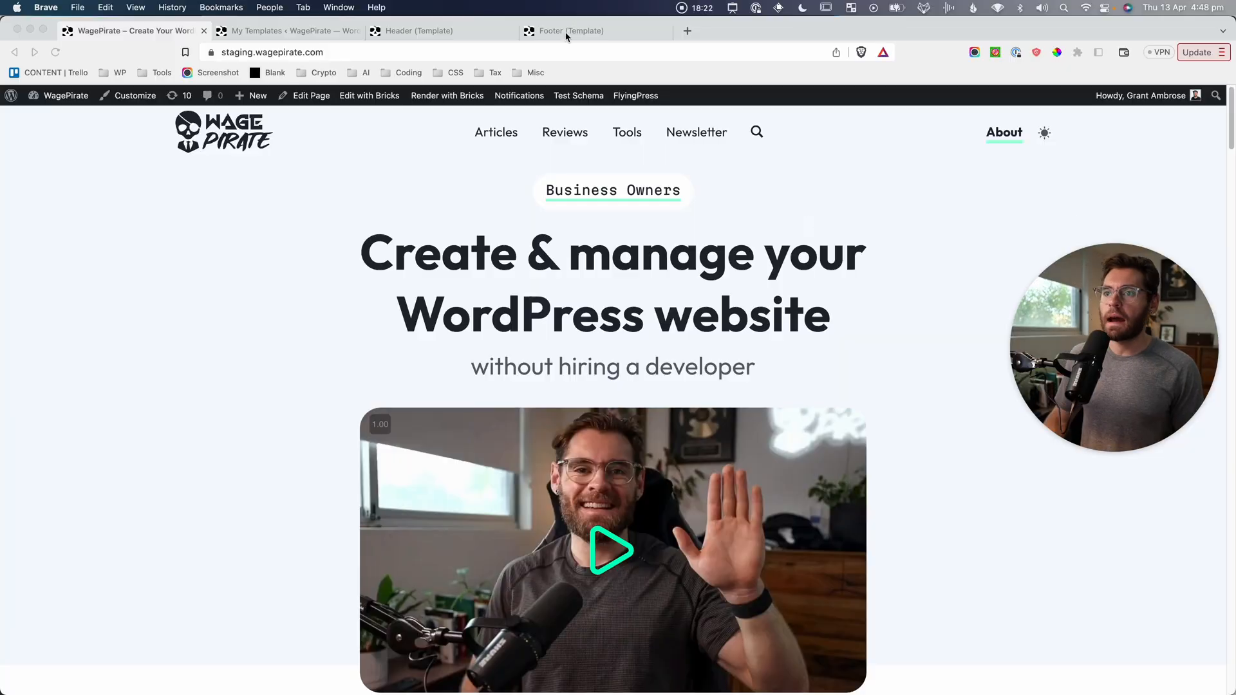
Turn the Header template's Sticky header option back on and reload the staging homepage.
{"action": "left_click", "coordinate": [431, 32]}
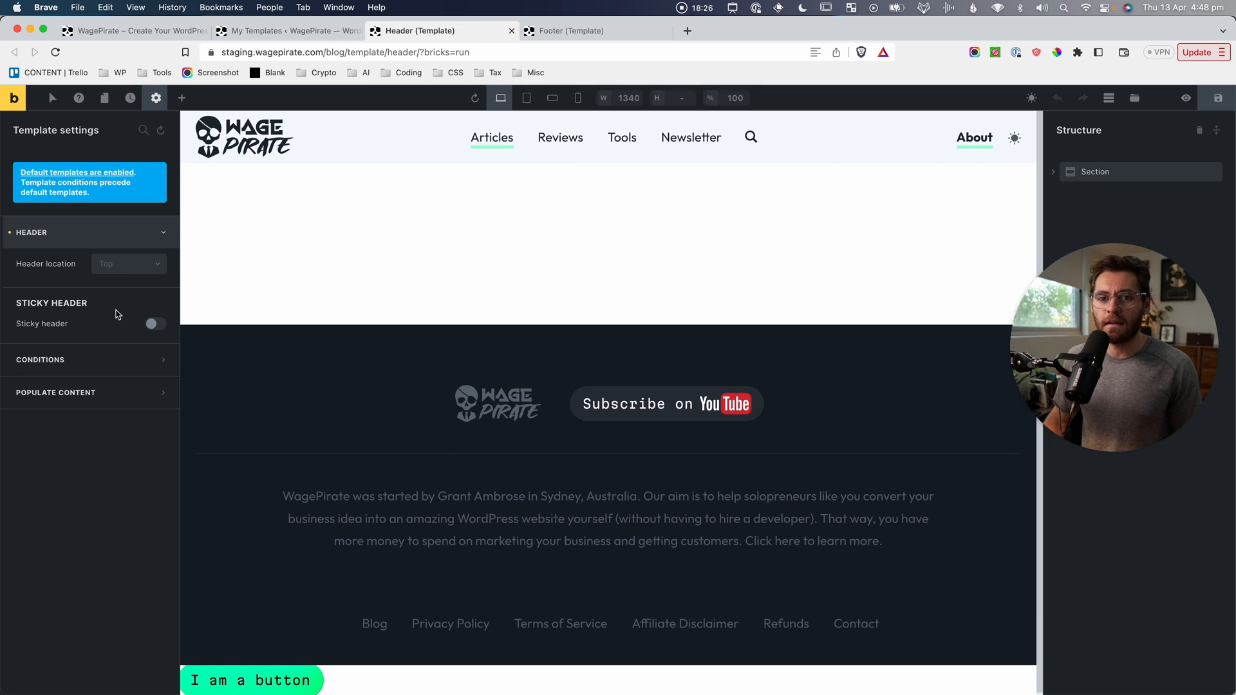
{"action": "left_click", "coordinate": [155, 326]}
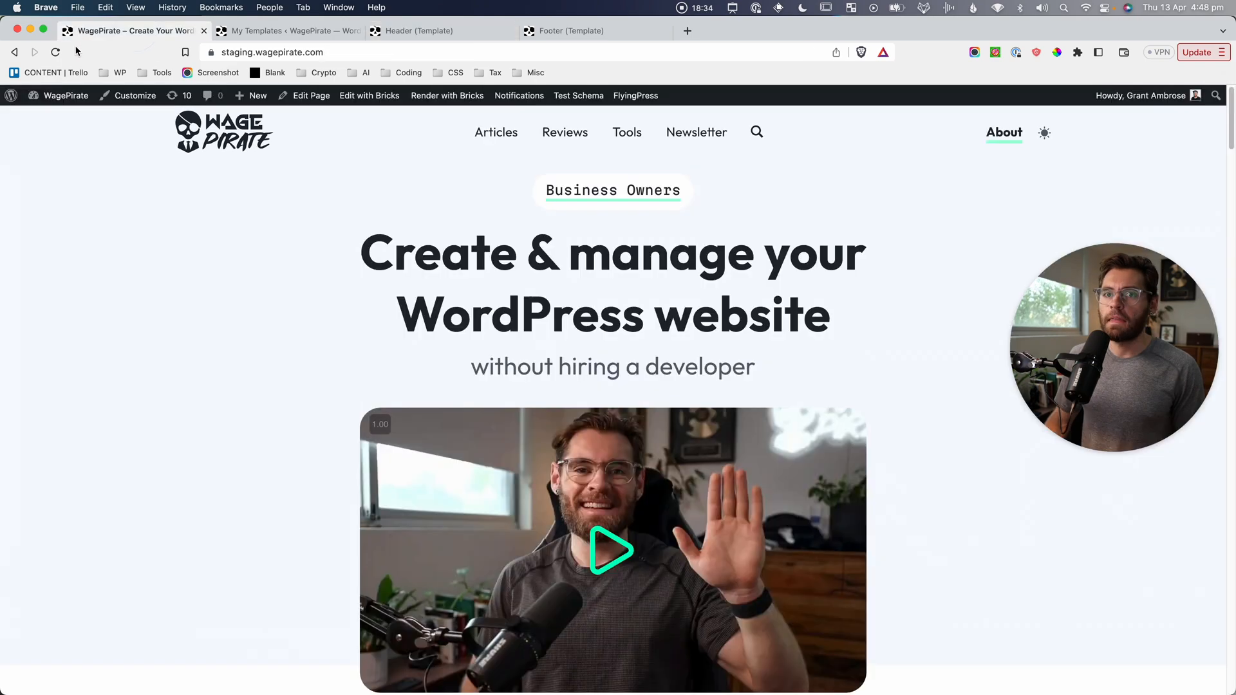
{"action": "left_click", "coordinate": [56, 51]}
Test the button below the footer again on the staging homepage with the sticky header enabled.
{"action": "left_click", "coordinate": [94, 276]}
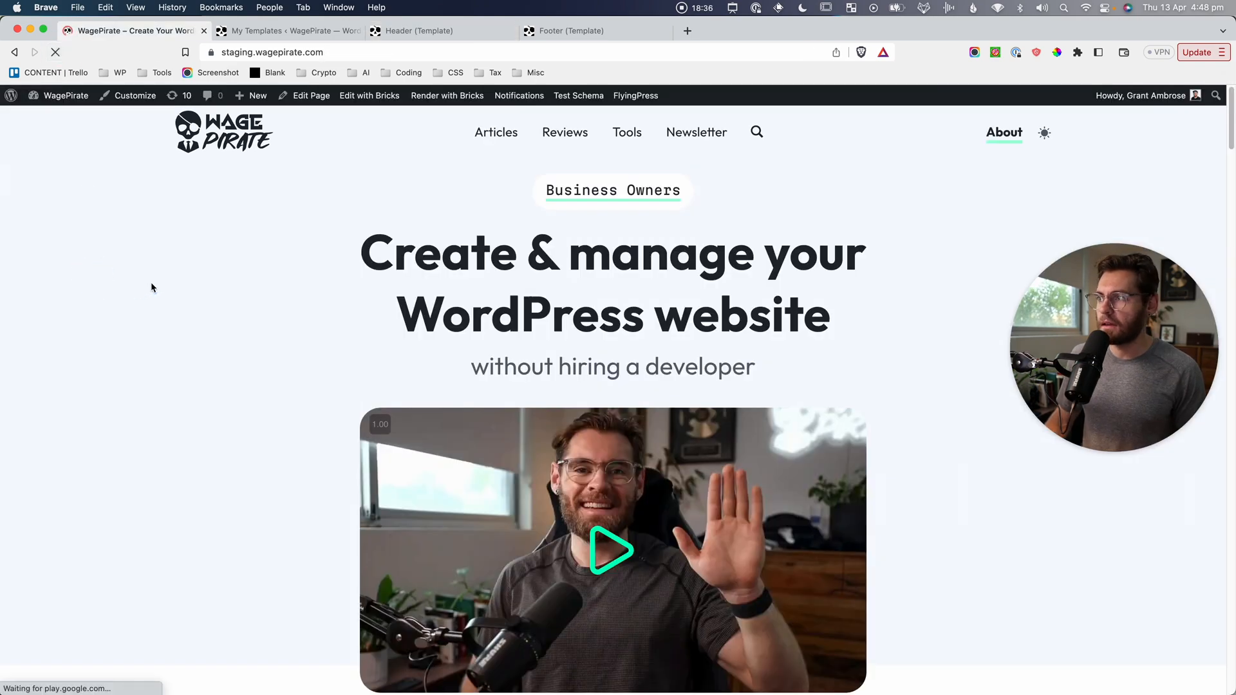
{"action": "scroll", "coordinate": [167, 297], "scroll_direction": "down", "scroll_amount": 7}
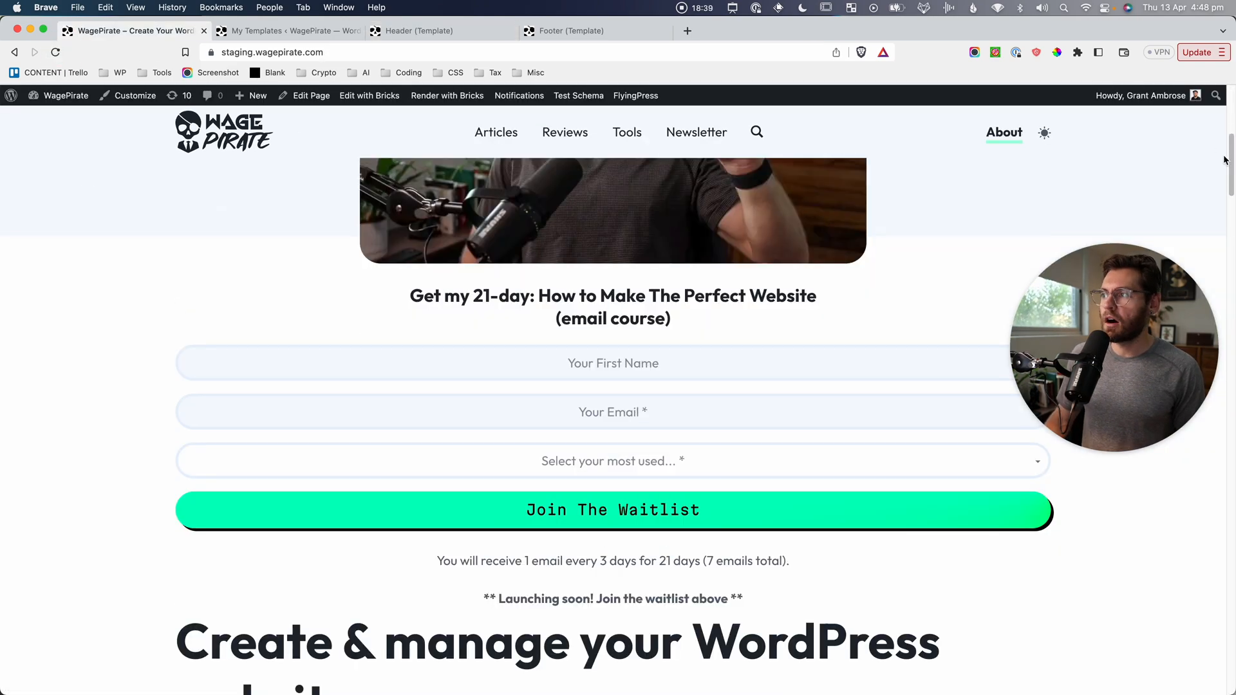
{"action": "scroll", "coordinate": [281, 669], "scroll_direction": "down", "scroll_amount": 15}
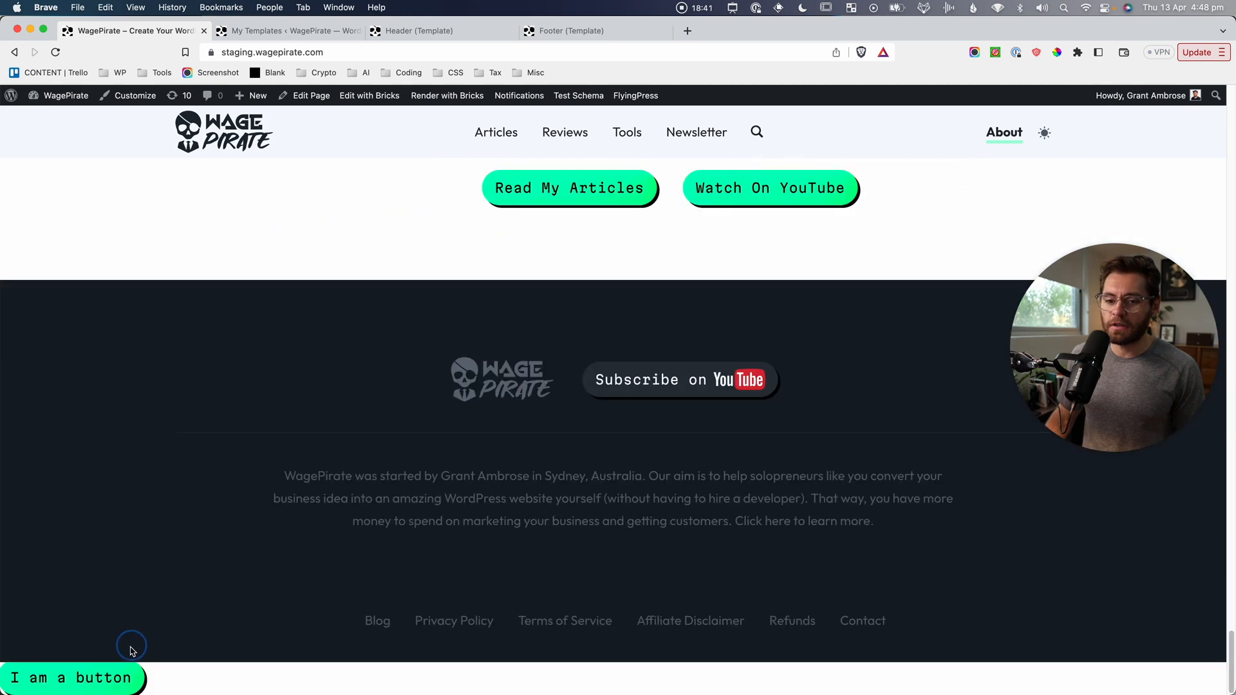
{"action": "scroll", "coordinate": [131, 651], "scroll_direction": "up", "scroll_amount": 2}
{"action": "scroll", "coordinate": [146, 571], "scroll_direction": "down", "scroll_amount": 2}
{"action": "scroll", "coordinate": [146, 635], "scroll_direction": "up", "scroll_amount": 1}
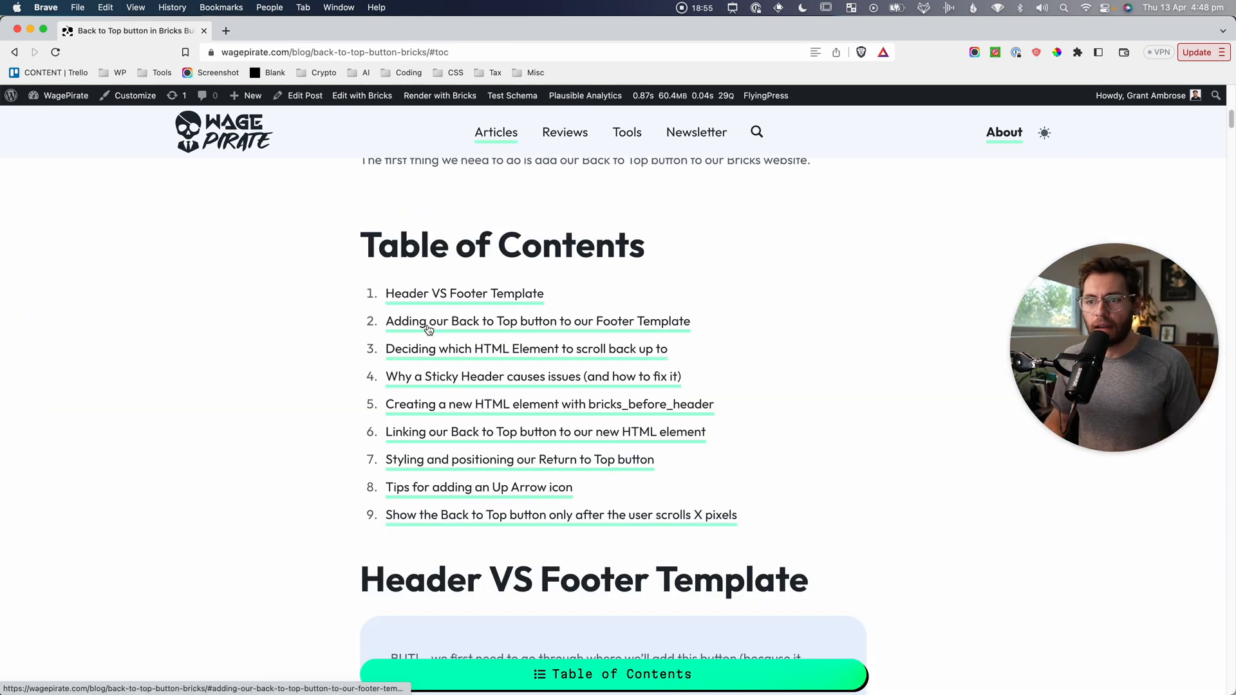
Review the first four sections in the Back to Top button article's table of contents.
{"action": "left_click_drag", "start_coordinate": [354, 268], "coordinate": [712, 395]}
{"action": "left_click", "coordinate": [710, 397]}
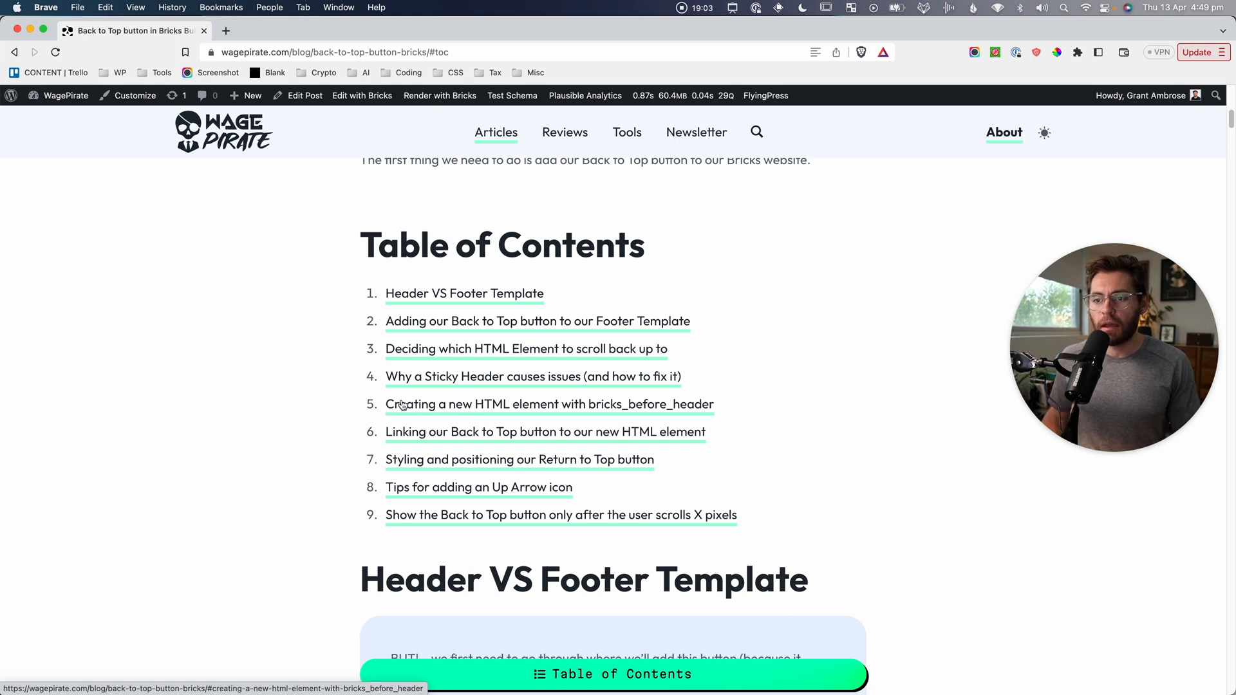
Open the article's section on creating a new HTML element with bricks_before_header and review its screenshot and PHP snippet.
{"action": "left_click_drag", "start_coordinate": [378, 390], "coordinate": [723, 427]}
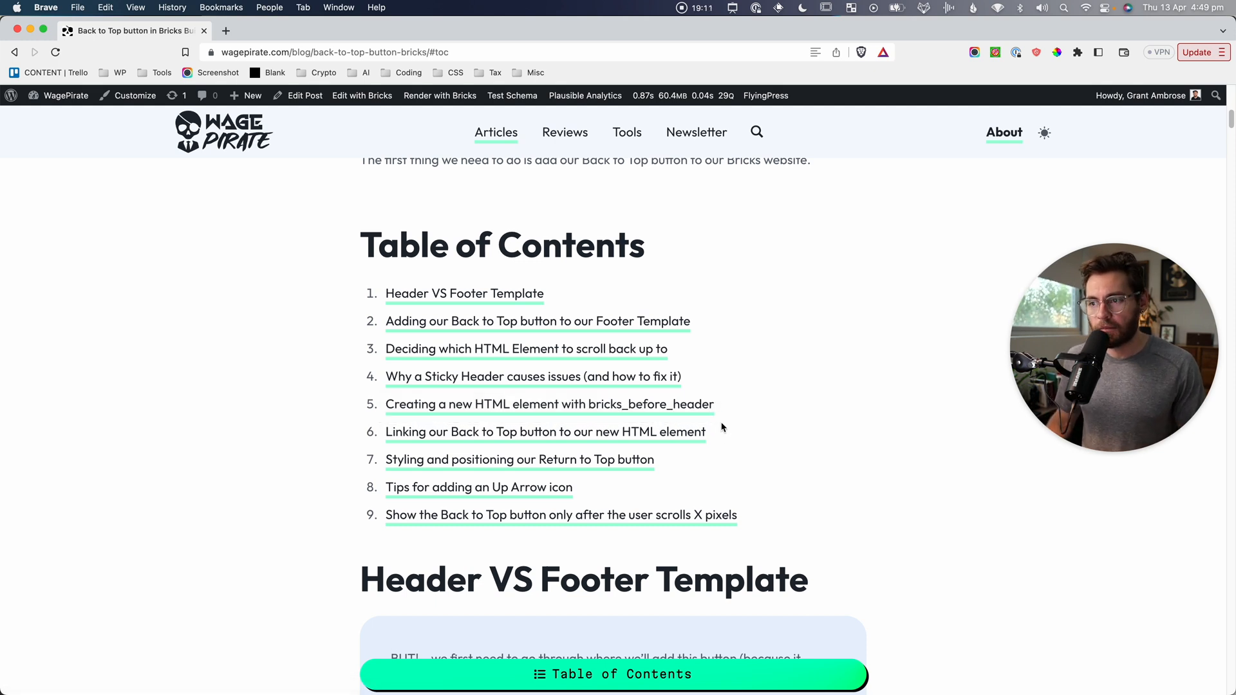
{"action": "left_click", "coordinate": [706, 406]}
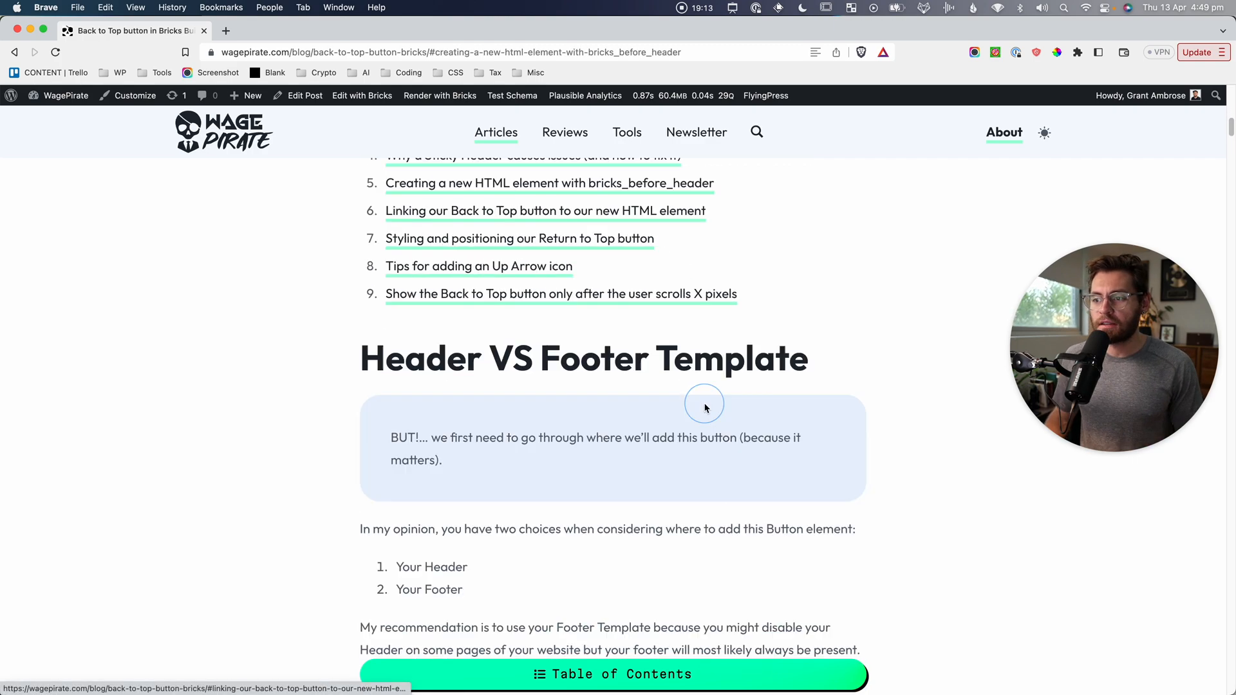
{"action": "scroll", "coordinate": [553, 362], "scroll_direction": "down", "scroll_amount": 4}
{"action": "scroll", "coordinate": [557, 365], "scroll_direction": "down", "scroll_amount": 3}
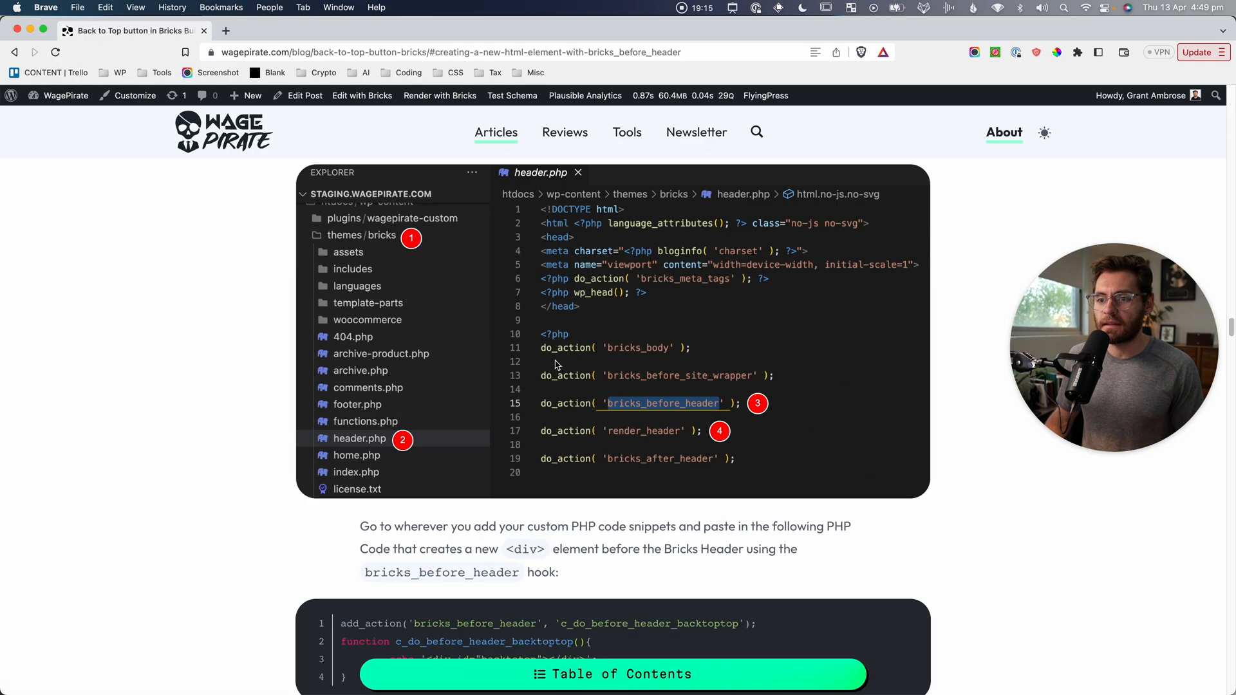
{"action": "scroll", "coordinate": [558, 365], "scroll_direction": "down", "scroll_amount": 4}
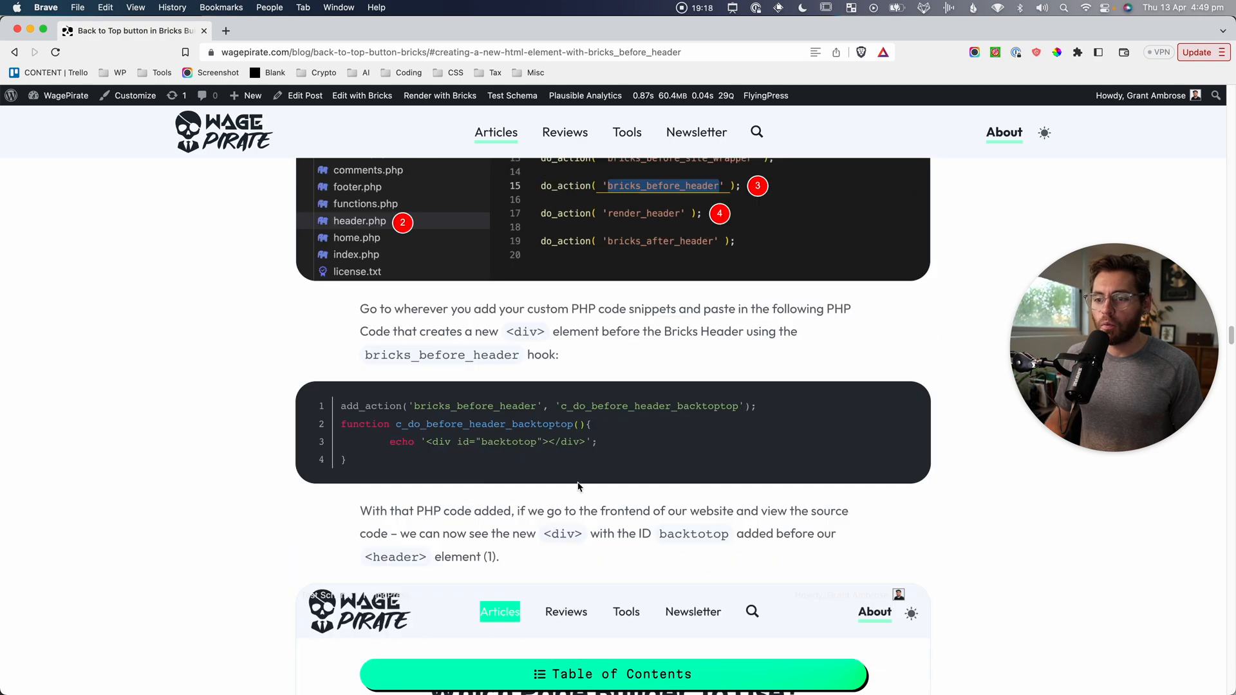
{"action": "left_click", "coordinate": [364, 436]}
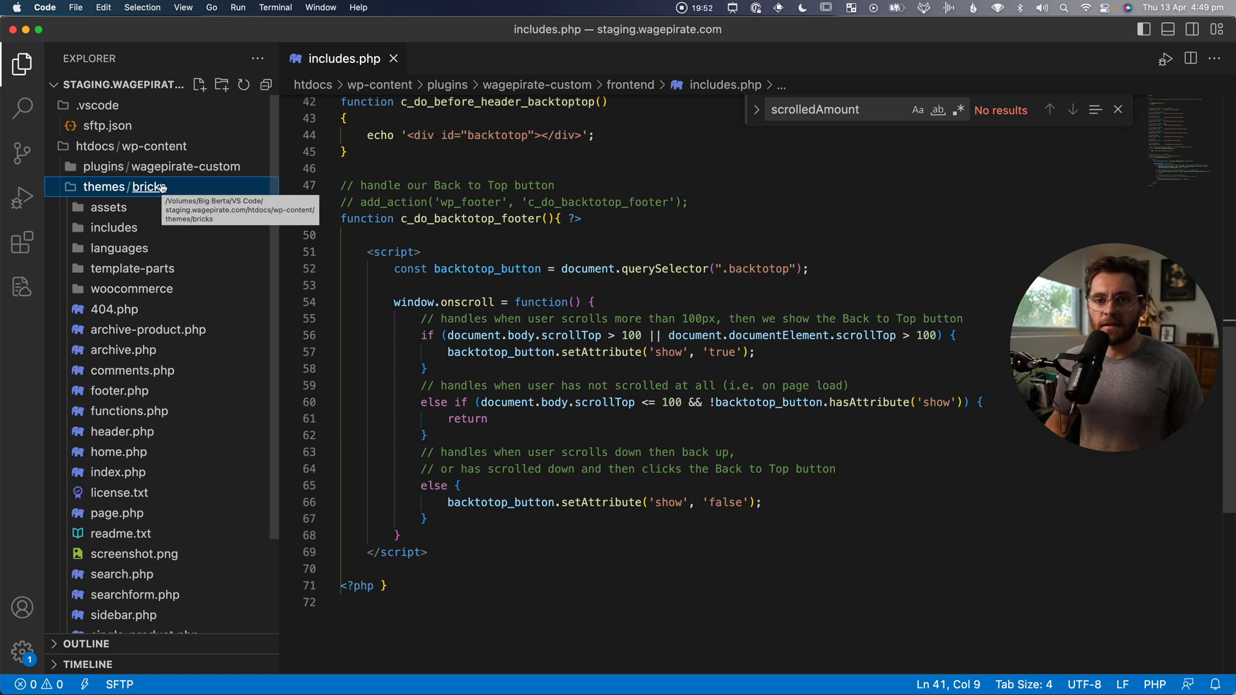
Open the Bricks theme's header.php in the code editor and examine the render_header and bricks_before_header action lines.
{"action": "left_click", "coordinate": [122, 432]}
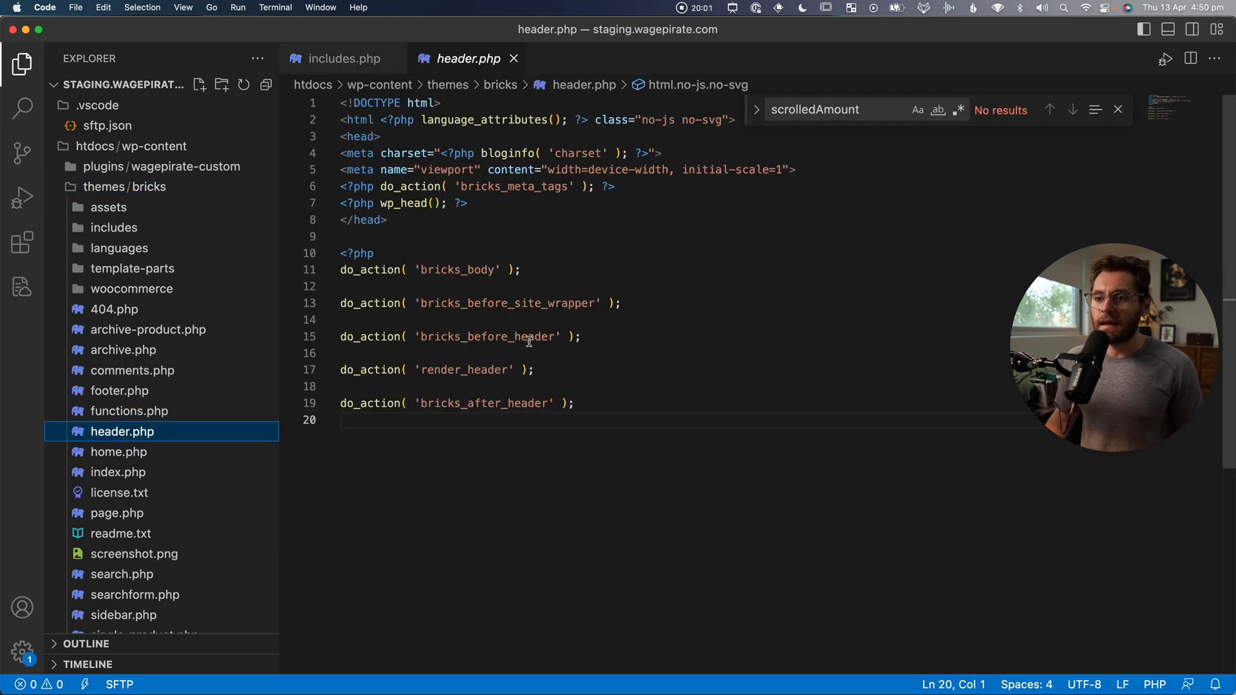
{"action": "left_click_drag", "start_coordinate": [545, 371], "coordinate": [341, 371]}
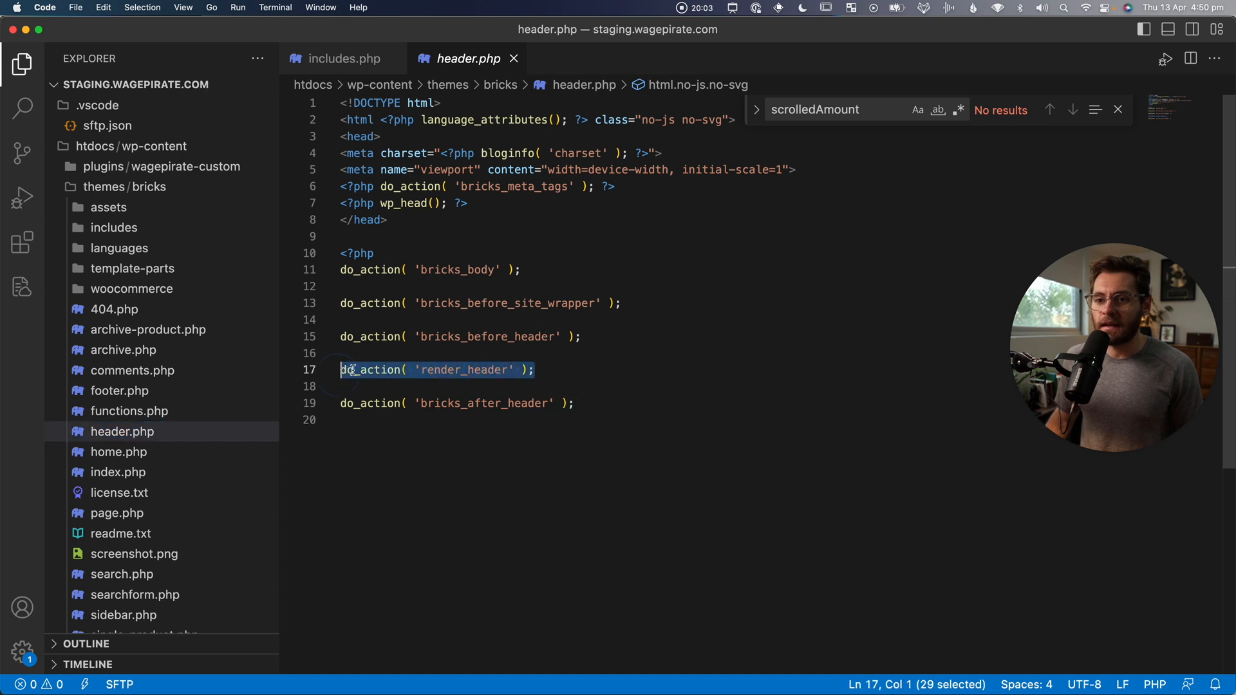
{"action": "left_click_drag", "start_coordinate": [520, 371], "coordinate": [395, 371]}
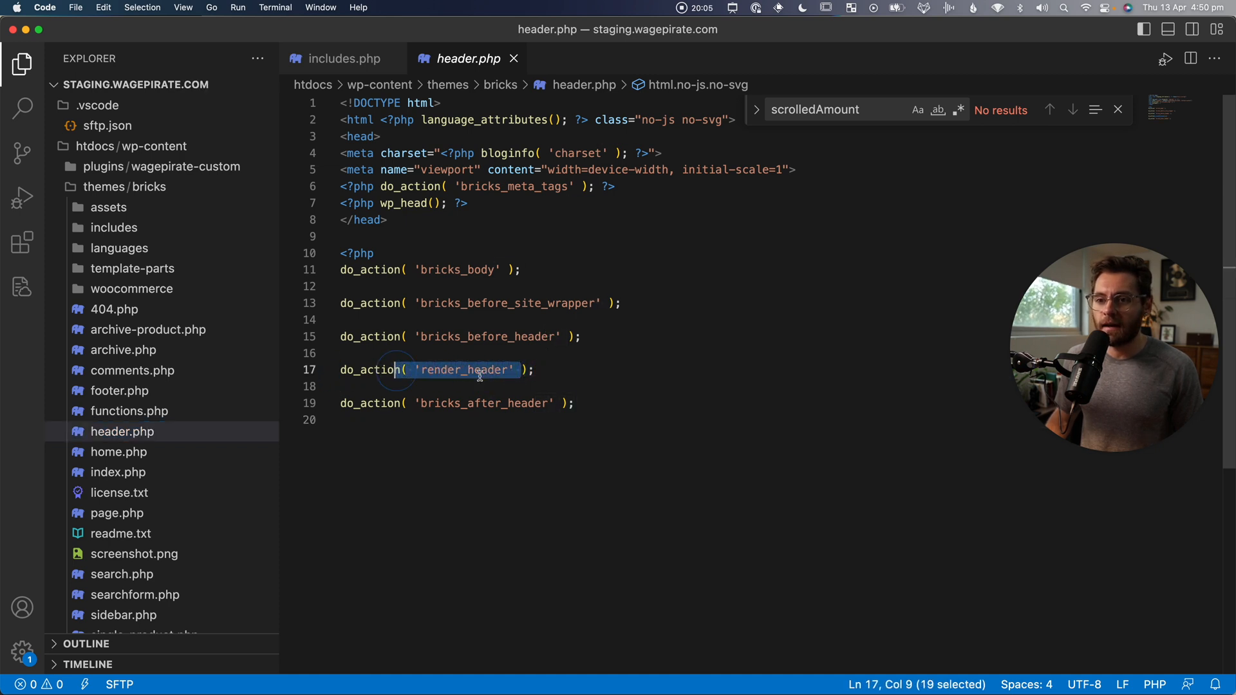
{"action": "left_click_drag", "start_coordinate": [582, 372], "coordinate": [363, 369]}
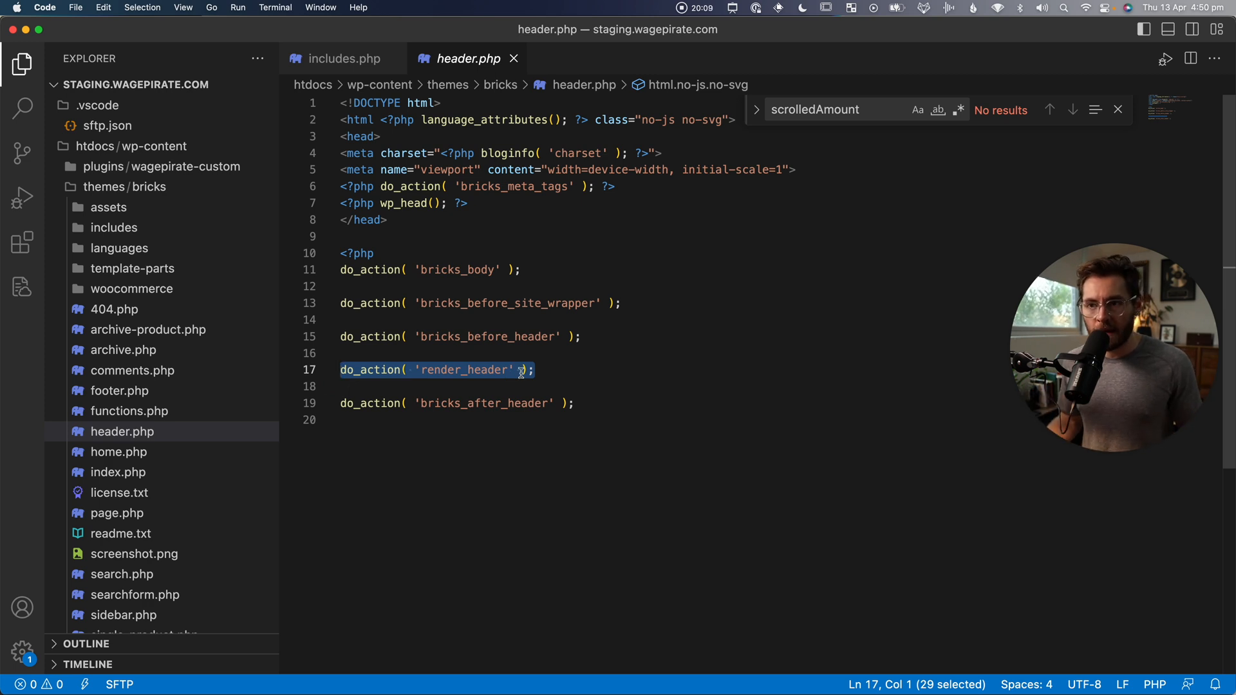
{"action": "left_click_drag", "start_coordinate": [583, 335], "coordinate": [347, 336]}
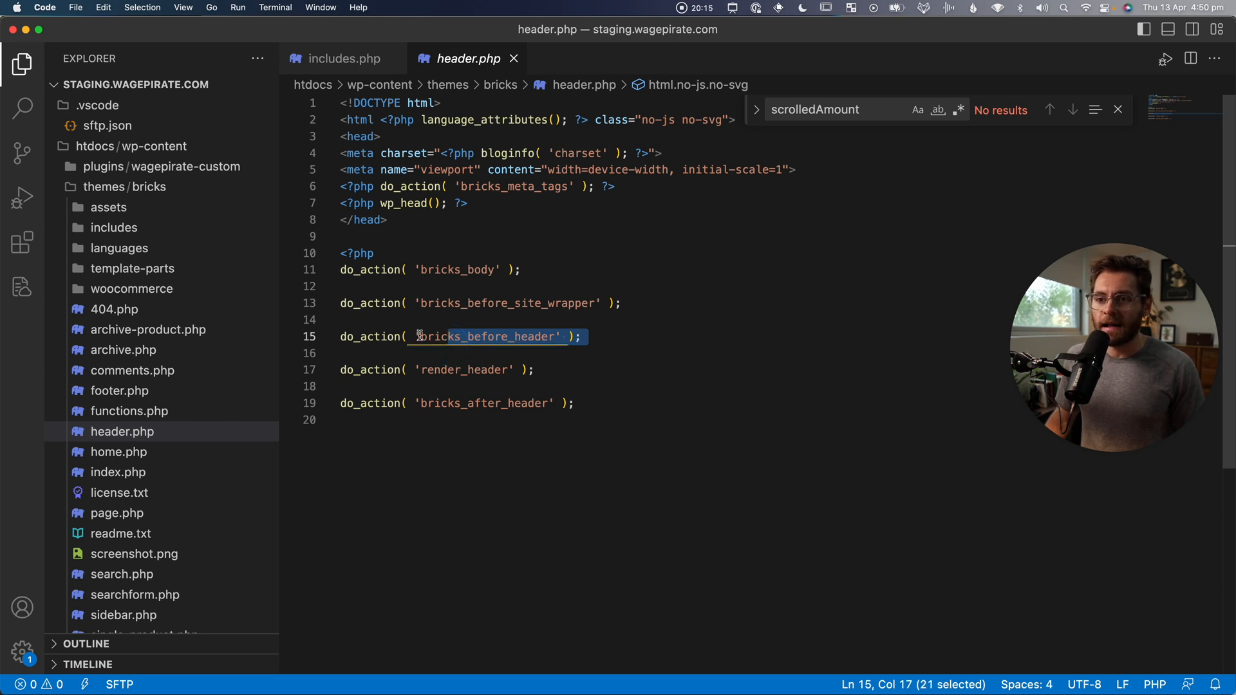
{"action": "left_click_drag", "start_coordinate": [420, 336], "coordinate": [549, 336]}
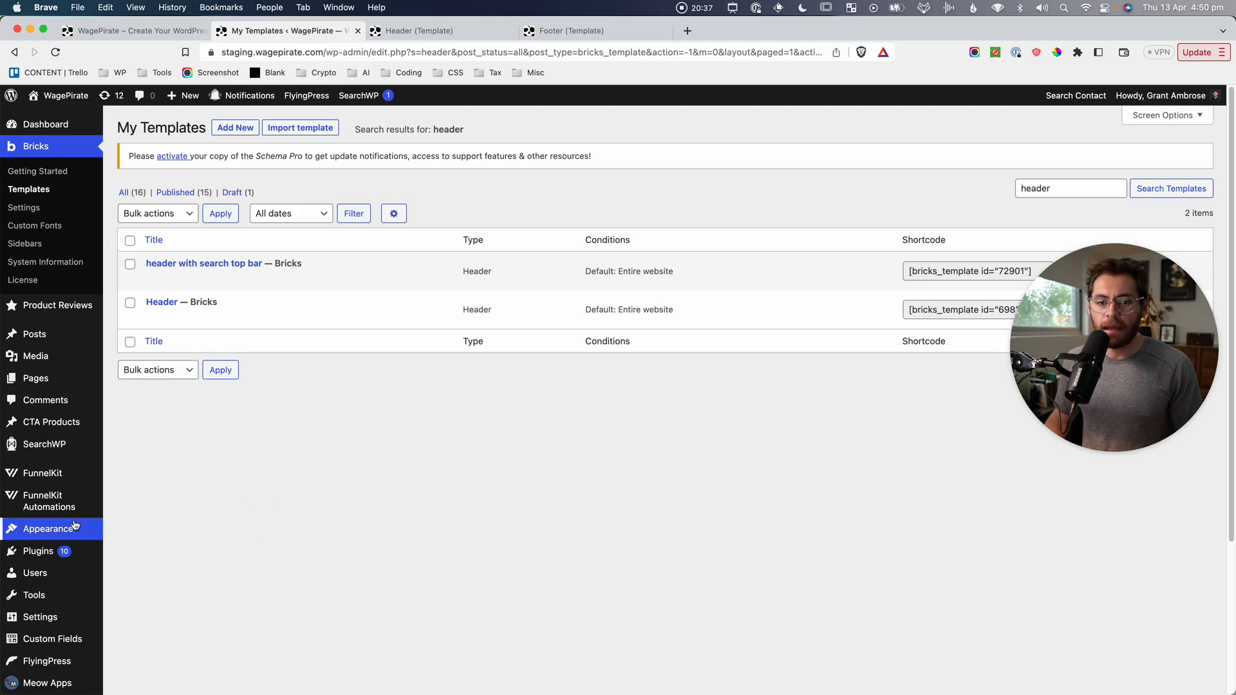
Open the Bricks Child Theme's functions.php in the WordPress Theme File Editor and add three blank lines at its end.
{"action": "mouse_move", "coordinate": [74, 525]}
{"action": "left_click", "coordinate": [152, 602], "text": "super"}
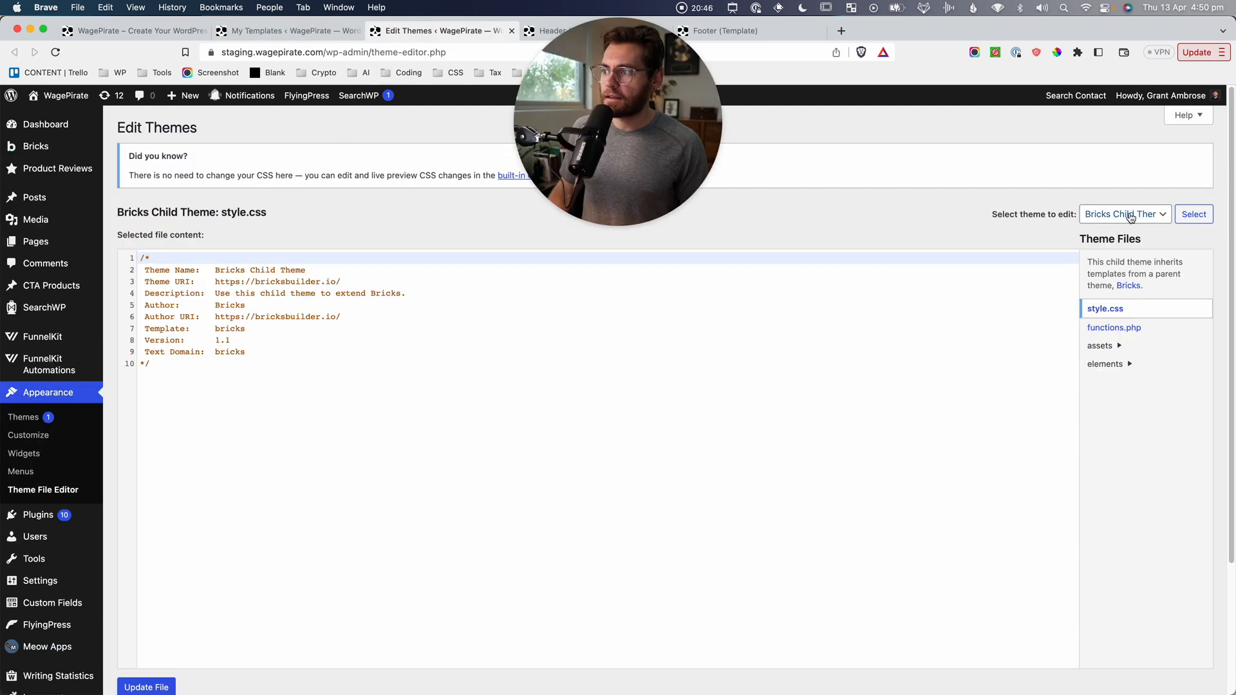
{"action": "left_click", "coordinate": [1117, 328]}
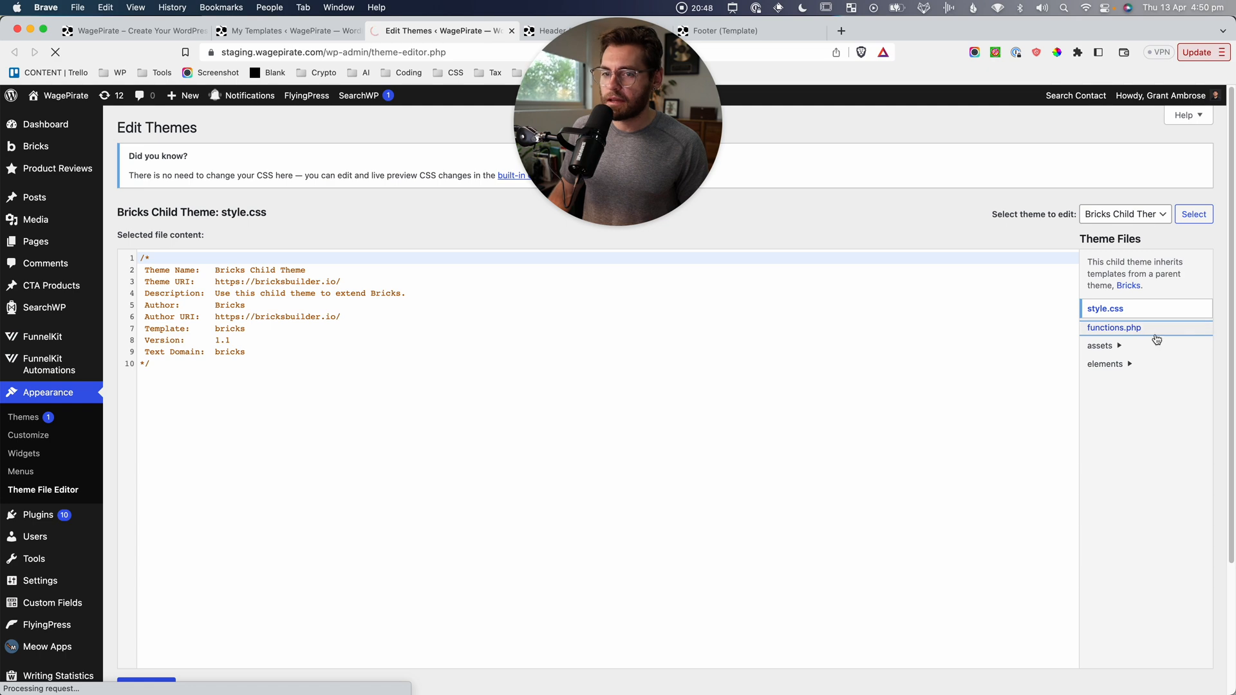
{"action": "scroll", "coordinate": [772, 418], "scroll_direction": "down", "scroll_amount": 3}
{"action": "left_click", "coordinate": [236, 436]}
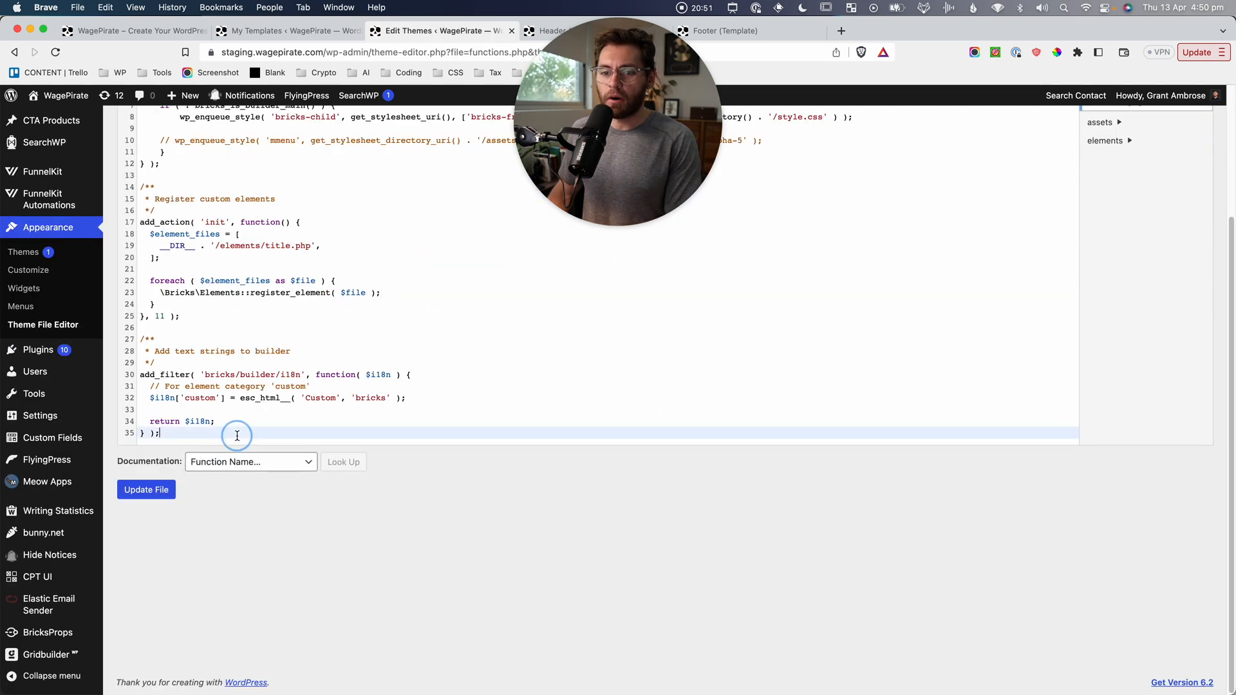
{"action": "key", "text": "Return"}
{"action": "key", "text": "Return"}
{"action": "key", "text": "Return"}
Return to the article and examine the PHP snippet's bricks_before_header hook, callback function name and echoed div with its ID.
{"action": "key", "text": "super+grave"}
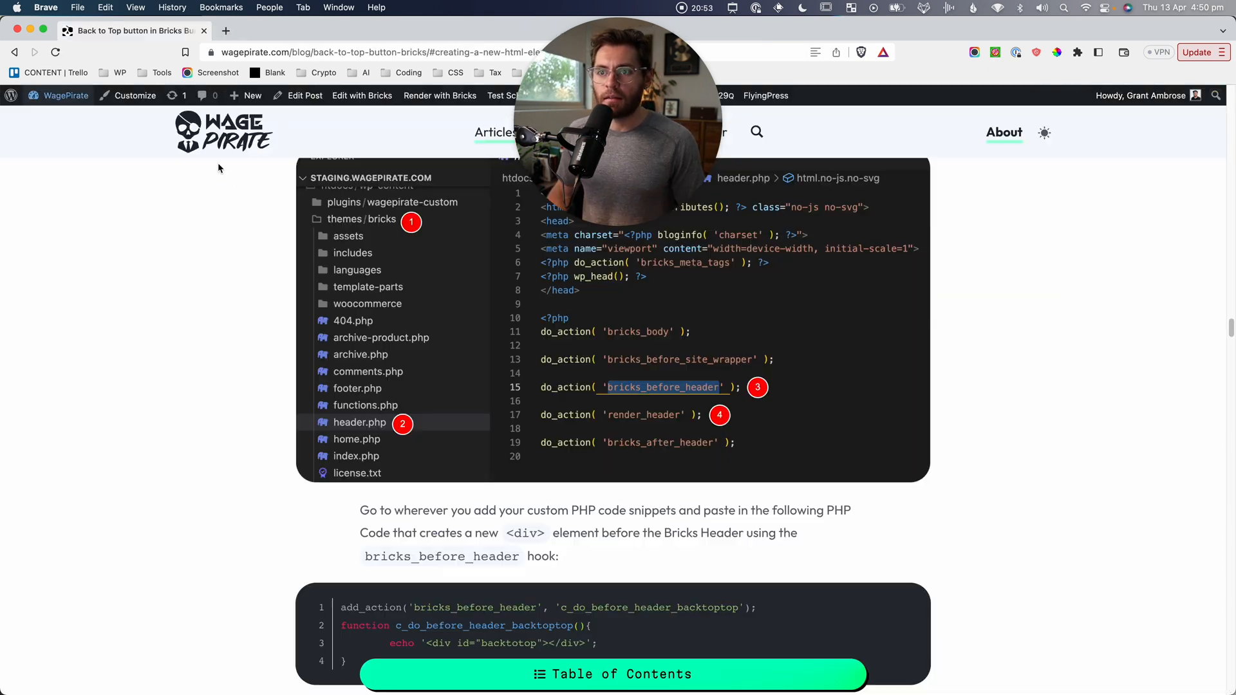
{"action": "scroll", "coordinate": [345, 483], "scroll_direction": "down", "scroll_amount": 3}
{"action": "left_click", "coordinate": [367, 455]}
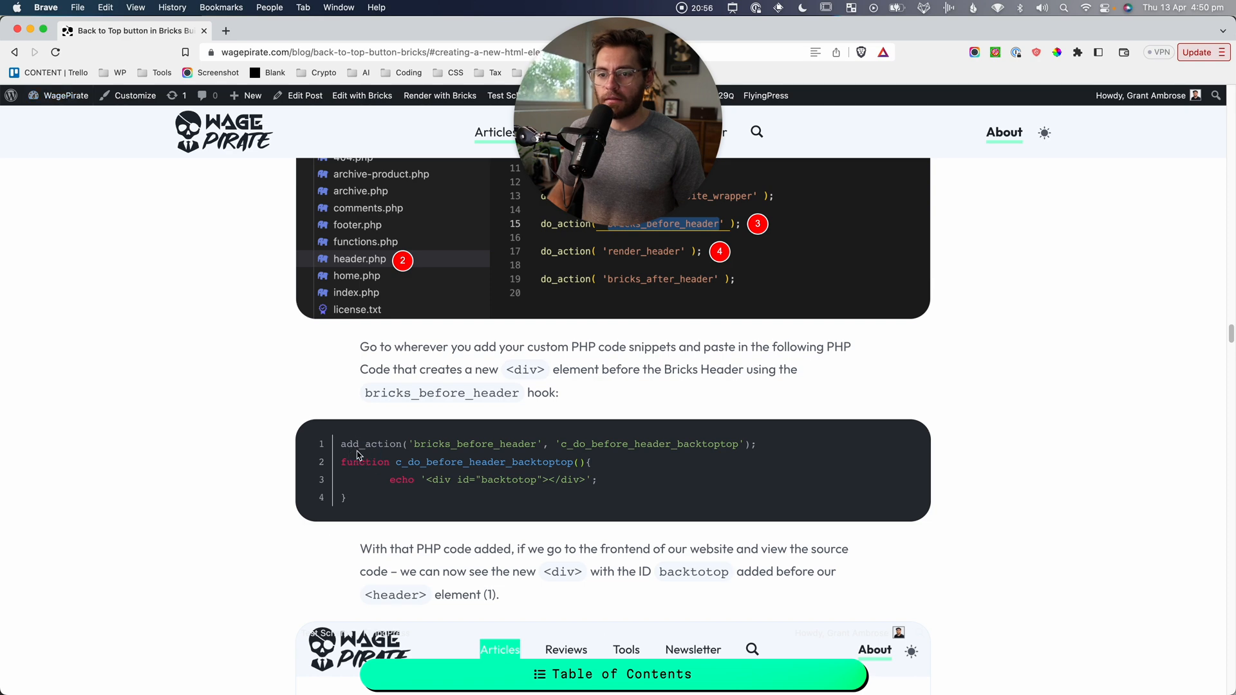
{"action": "left_click_drag", "start_coordinate": [352, 445], "coordinate": [524, 444]}
{"action": "left_click", "coordinate": [443, 459]}
{"action": "scroll", "coordinate": [546, 436], "scroll_direction": "up", "scroll_amount": 3}
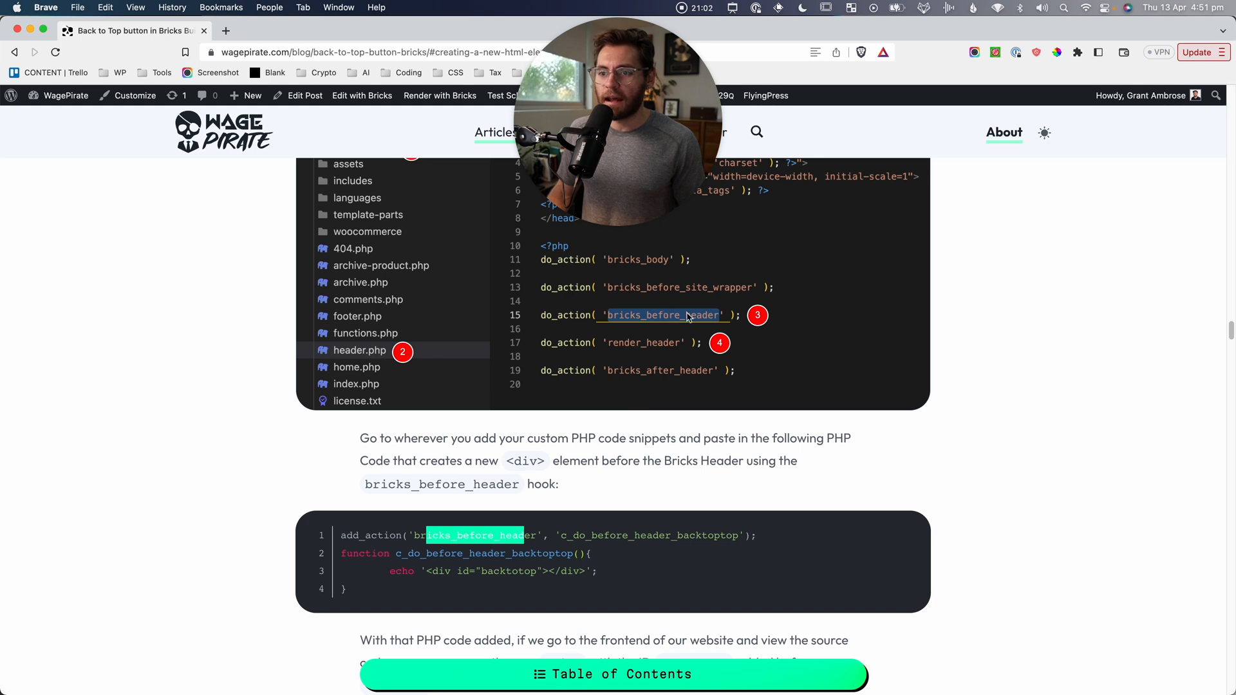
{"action": "left_click", "coordinate": [496, 534]}
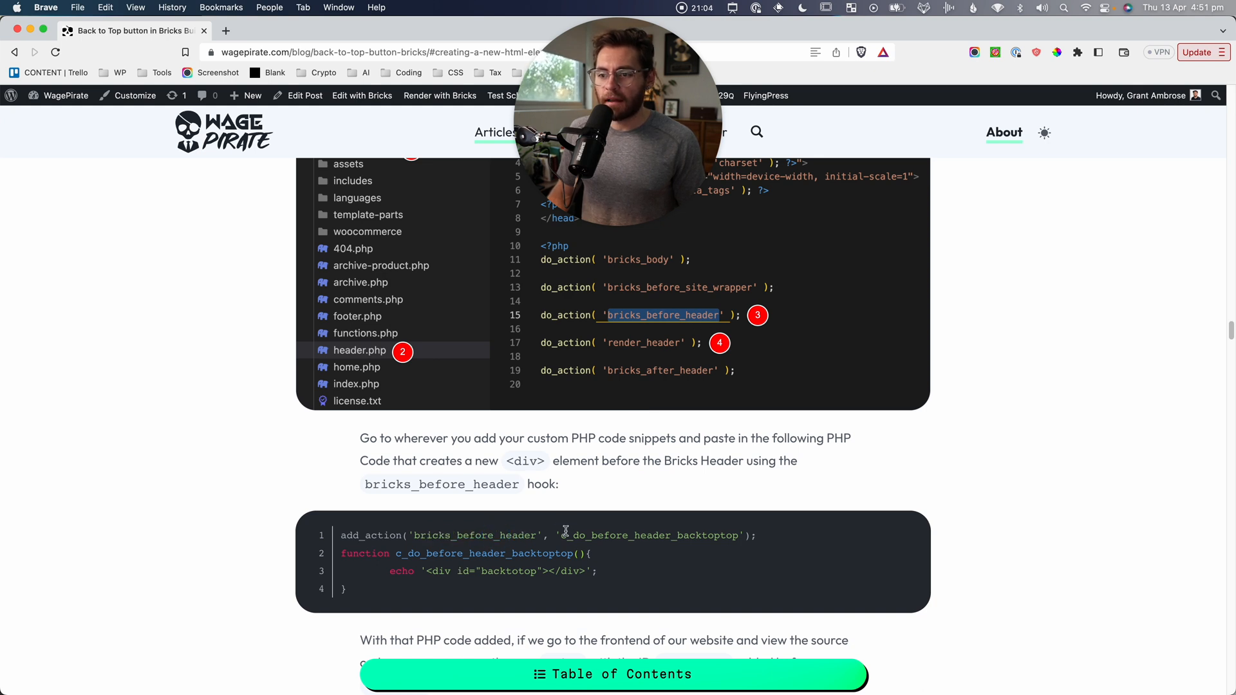
{"action": "left_click_drag", "start_coordinate": [565, 533], "coordinate": [723, 533]}
{"action": "left_click_drag", "start_coordinate": [402, 553], "coordinate": [559, 552]}
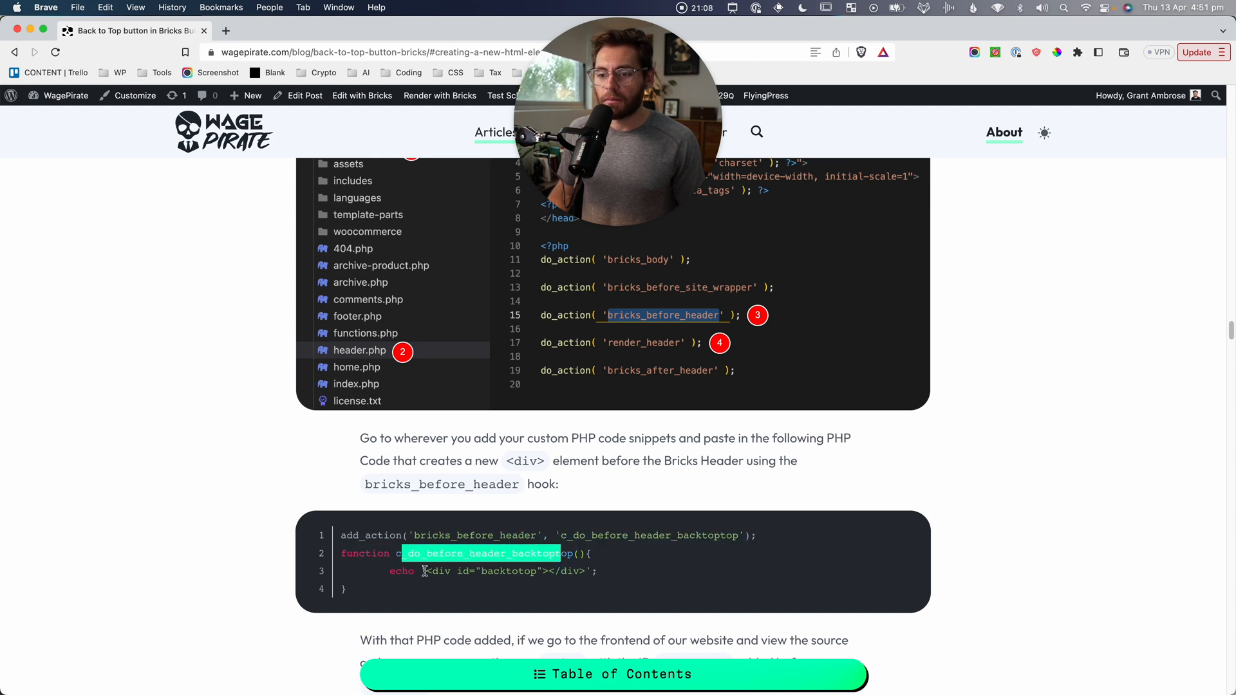
{"action": "left_click_drag", "start_coordinate": [435, 572], "coordinate": [548, 573]}
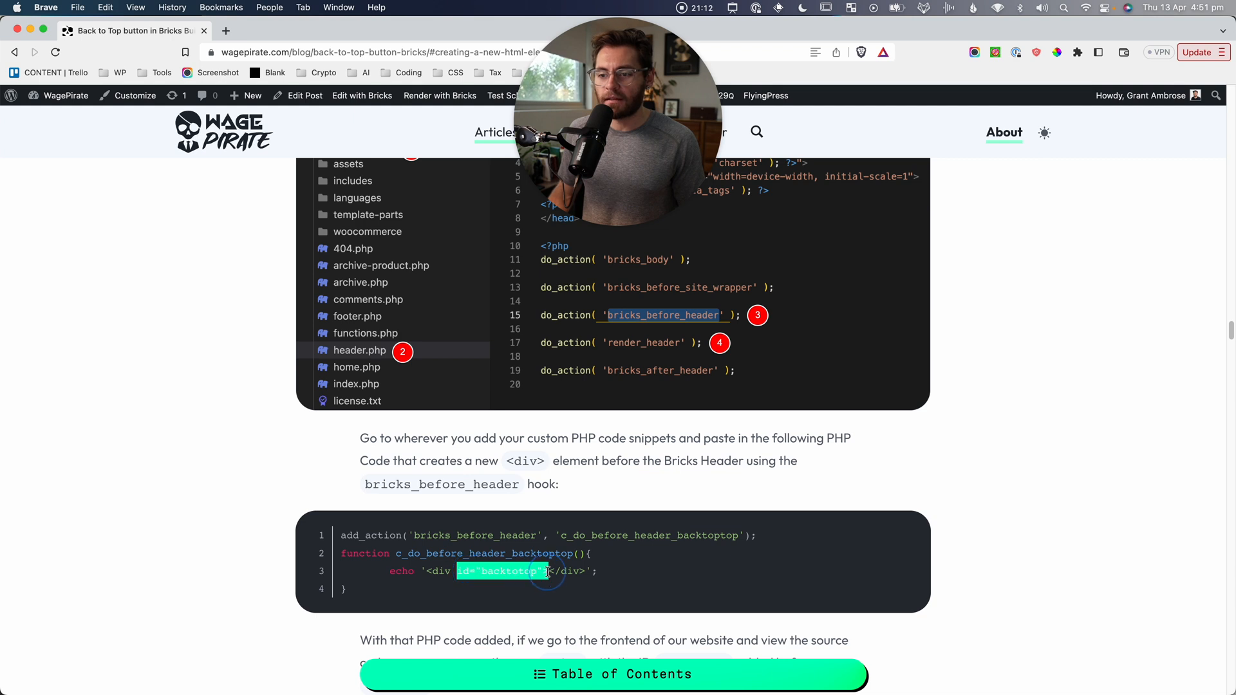
{"action": "scroll", "coordinate": [544, 577], "scroll_direction": "down", "scroll_amount": 1}
{"action": "left_click", "coordinate": [383, 575]}
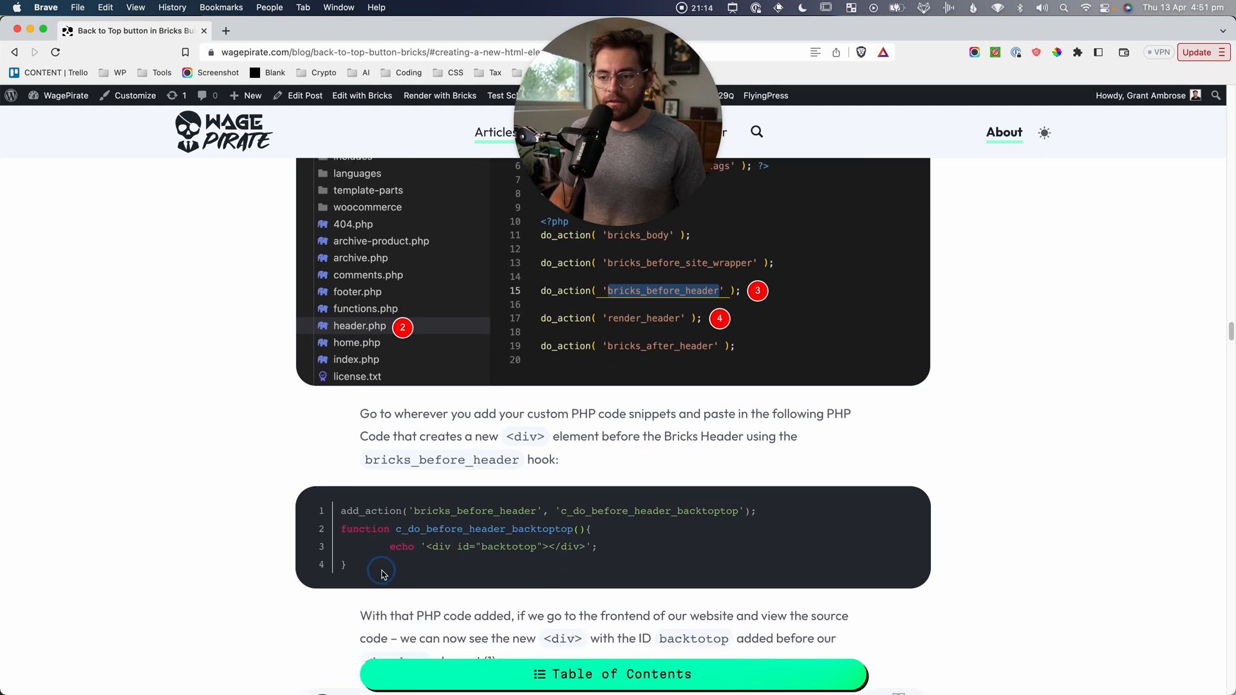
{"action": "scroll", "coordinate": [383, 586], "scroll_direction": "down", "scroll_amount": 1}
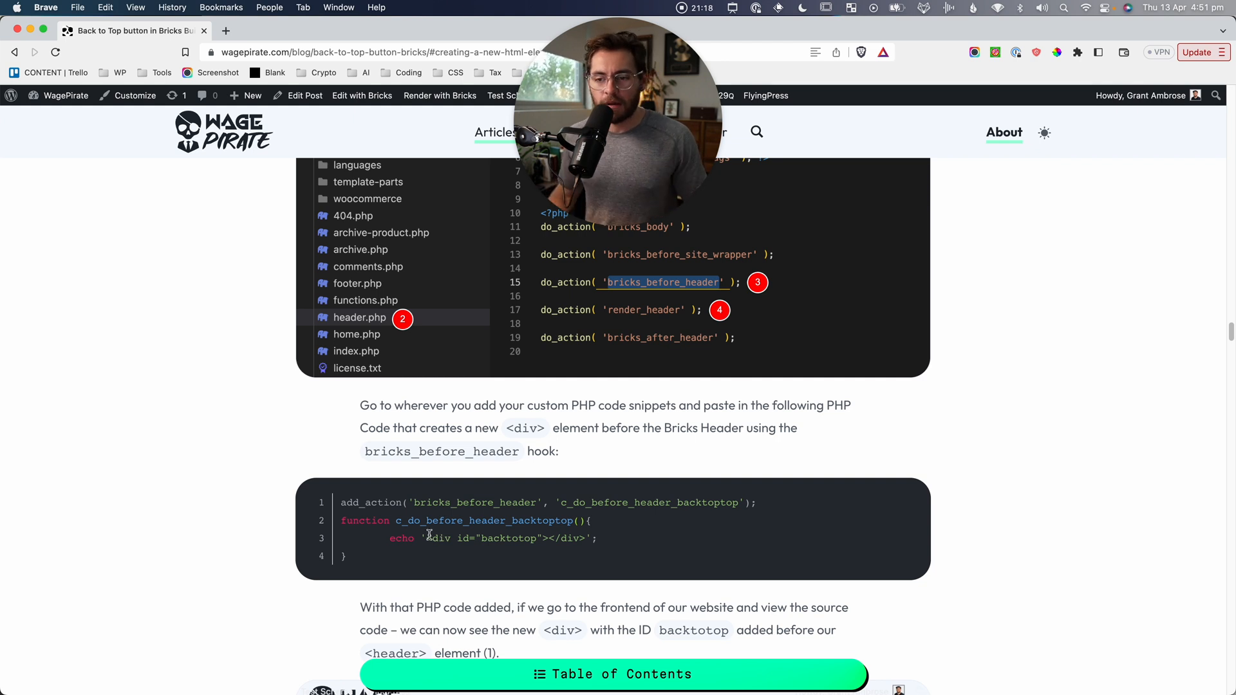
Copy the article's four-line PHP snippet into the custom plugin's frontend includes.php, at line 42 below the flying-press include.
{"action": "left_click_drag", "start_coordinate": [366, 559], "coordinate": [342, 502]}
{"action": "key", "text": "super+c"}
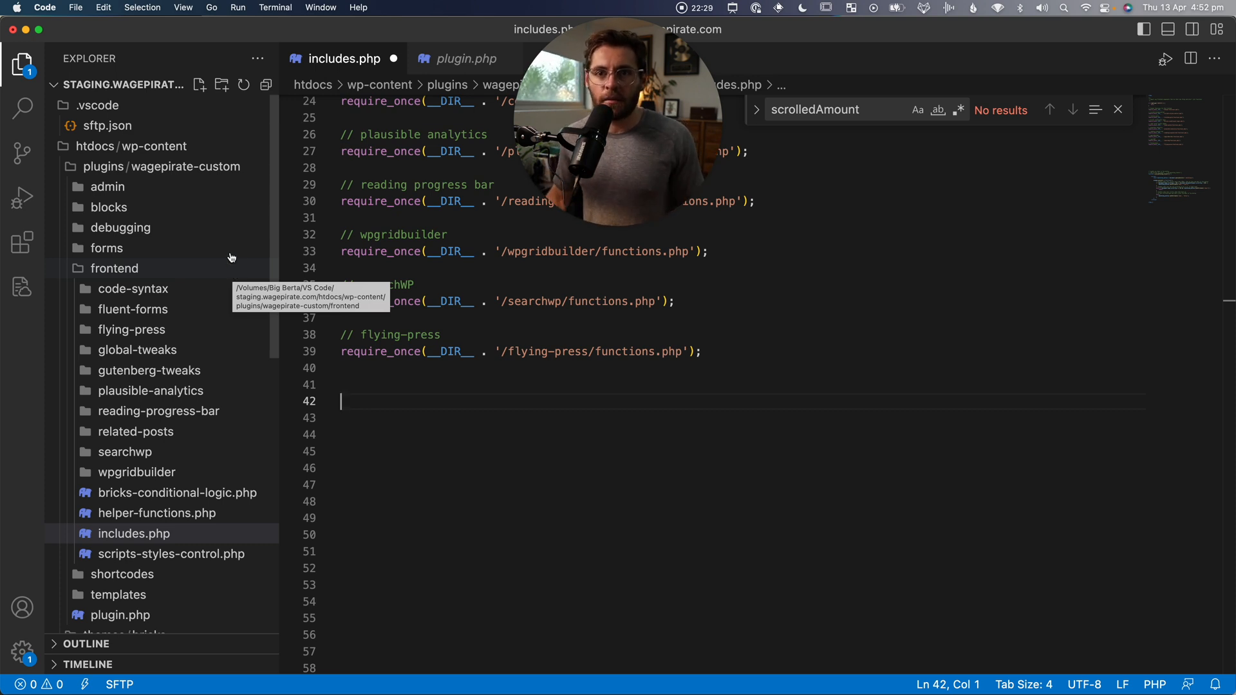
{"action": "left_click", "coordinate": [354, 397]}
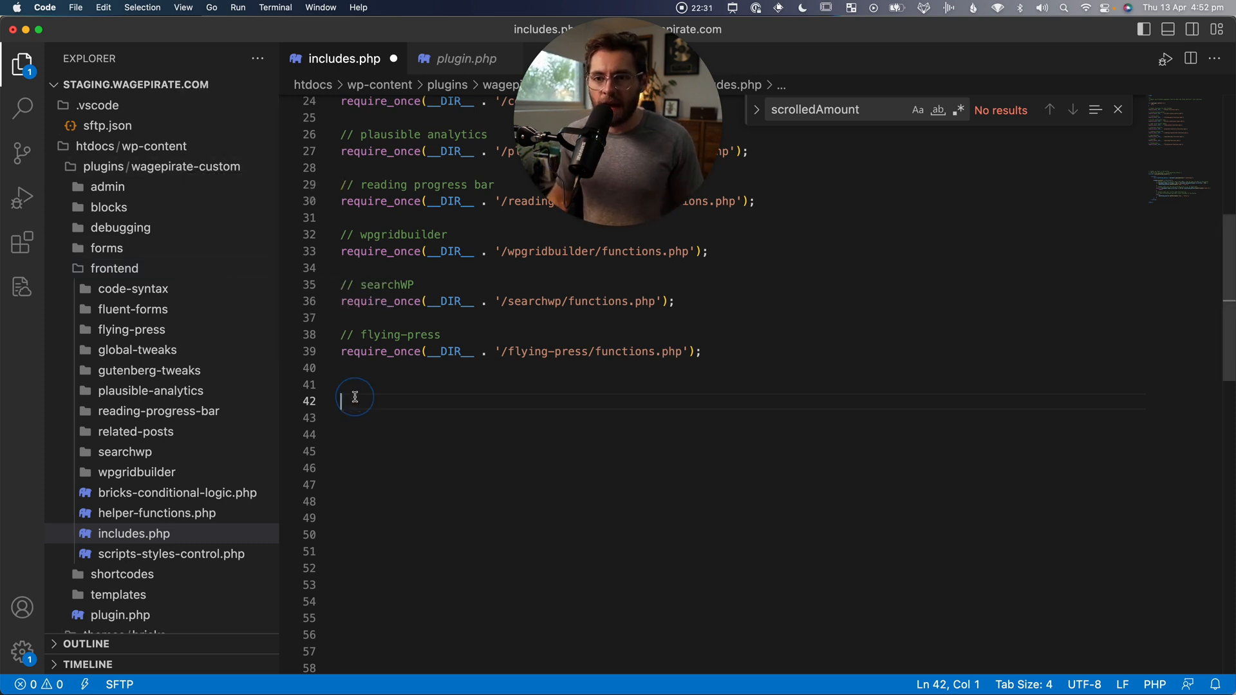
{"action": "key", "text": "super+v"}
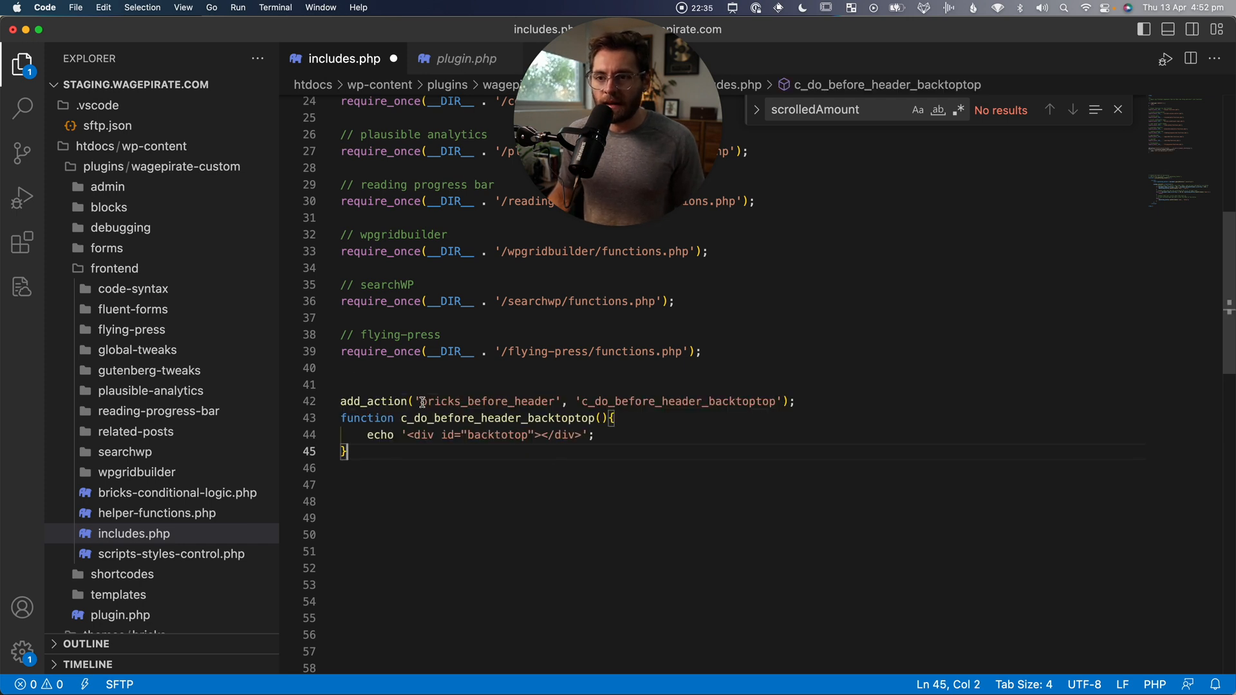
Check the hook name and the backtotop div ID in the pasted snippet and save includes.php.
{"action": "left_click_drag", "start_coordinate": [422, 402], "coordinate": [582, 400]}
{"action": "left_click_drag", "start_coordinate": [414, 434], "coordinate": [592, 435]}
{"action": "left_click", "coordinate": [592, 435]}
{"action": "double_click", "coordinate": [515, 436]}
{"action": "left_click", "coordinate": [526, 477]}
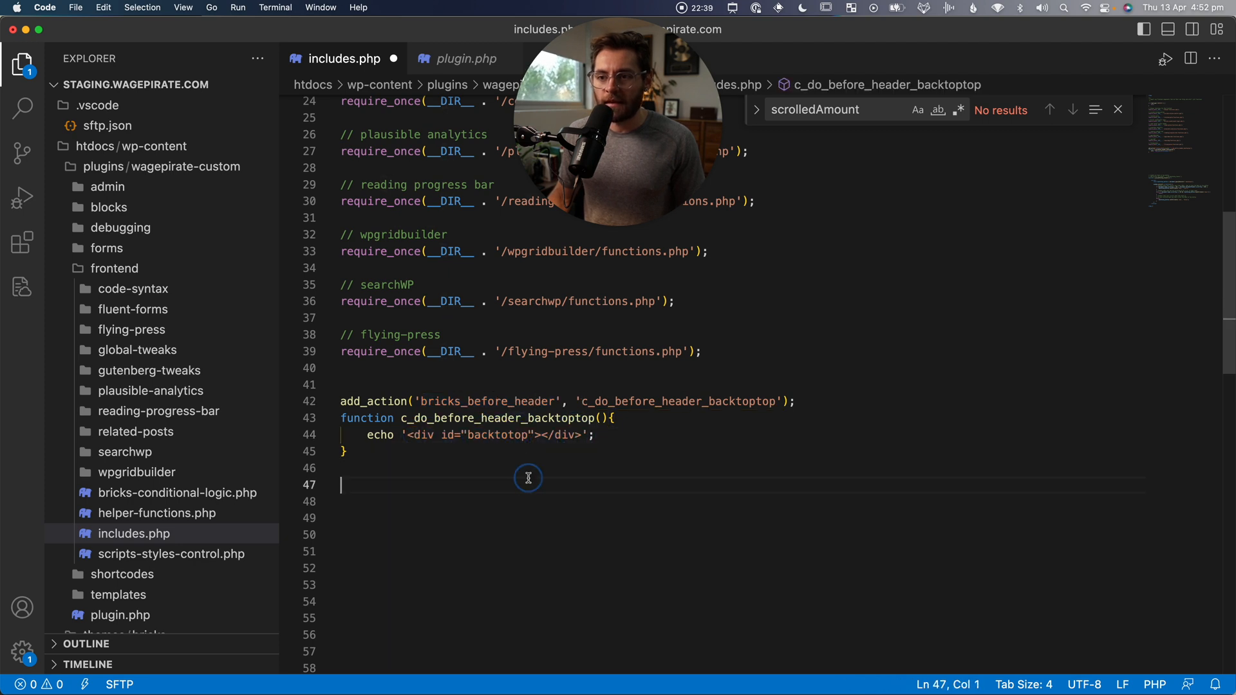
{"action": "key", "text": "super+s"}
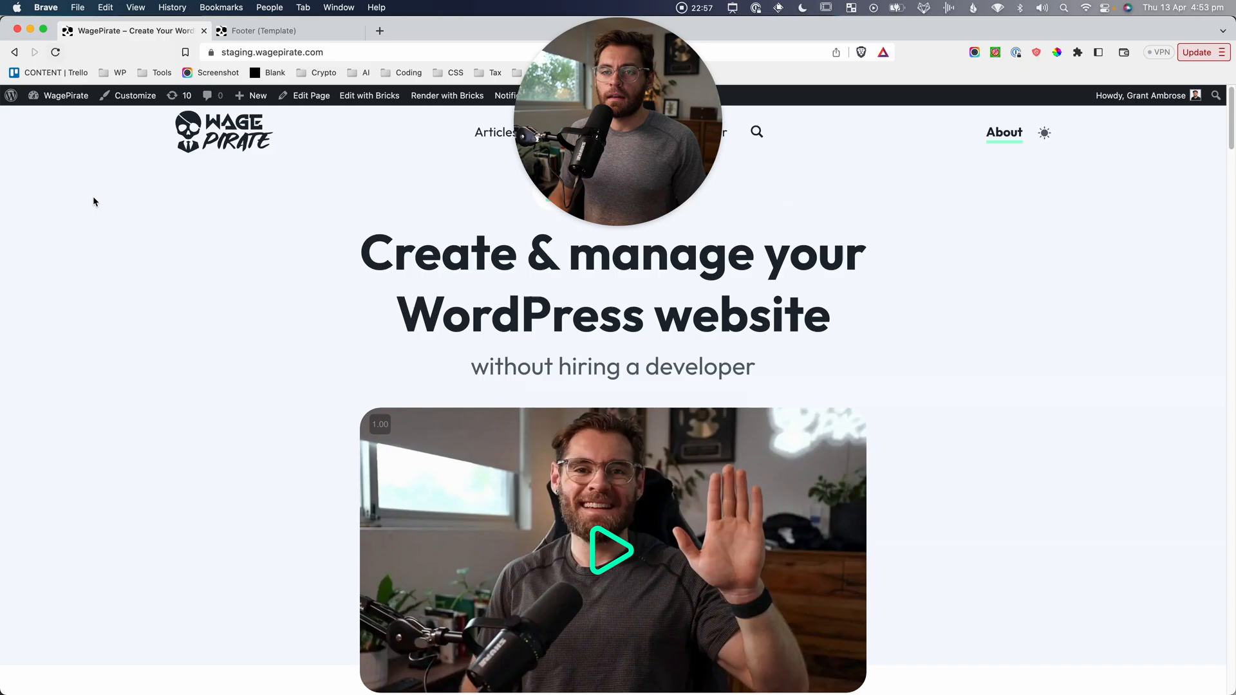
Reload the staging homepage and inspect the page's HTML around the header element, including the backtotop div and its ID.
{"action": "left_click", "coordinate": [56, 52]}
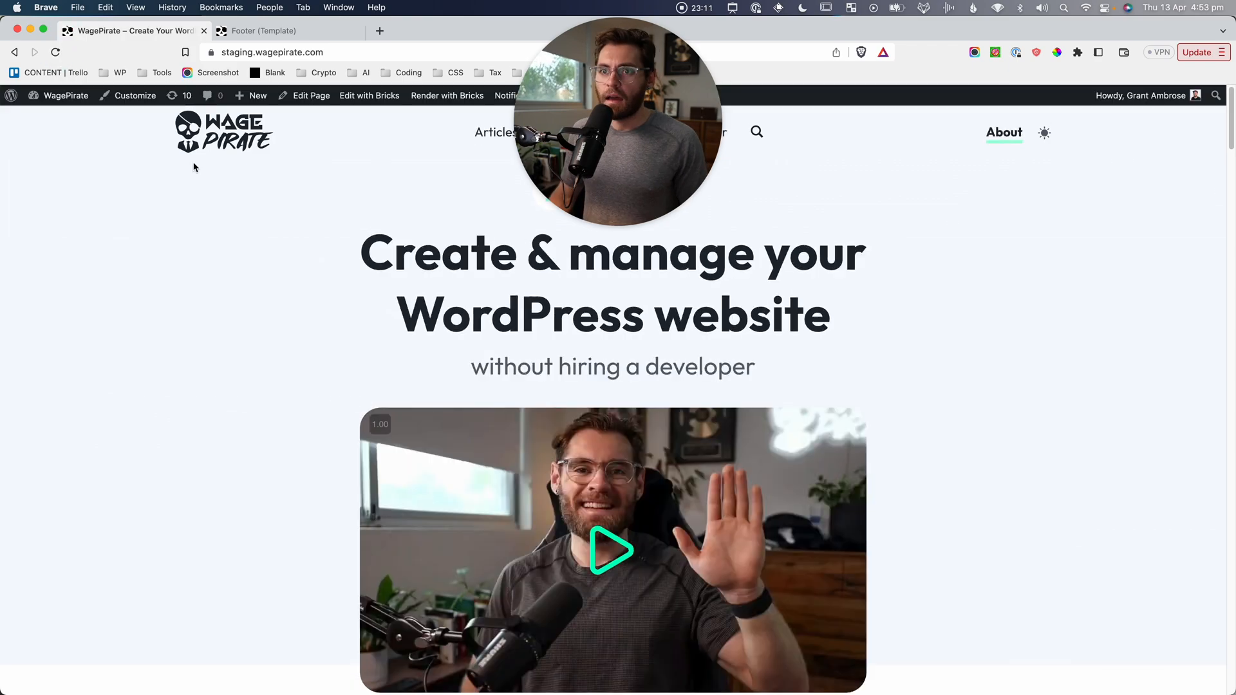
{"action": "right_click", "coordinate": [204, 131]}
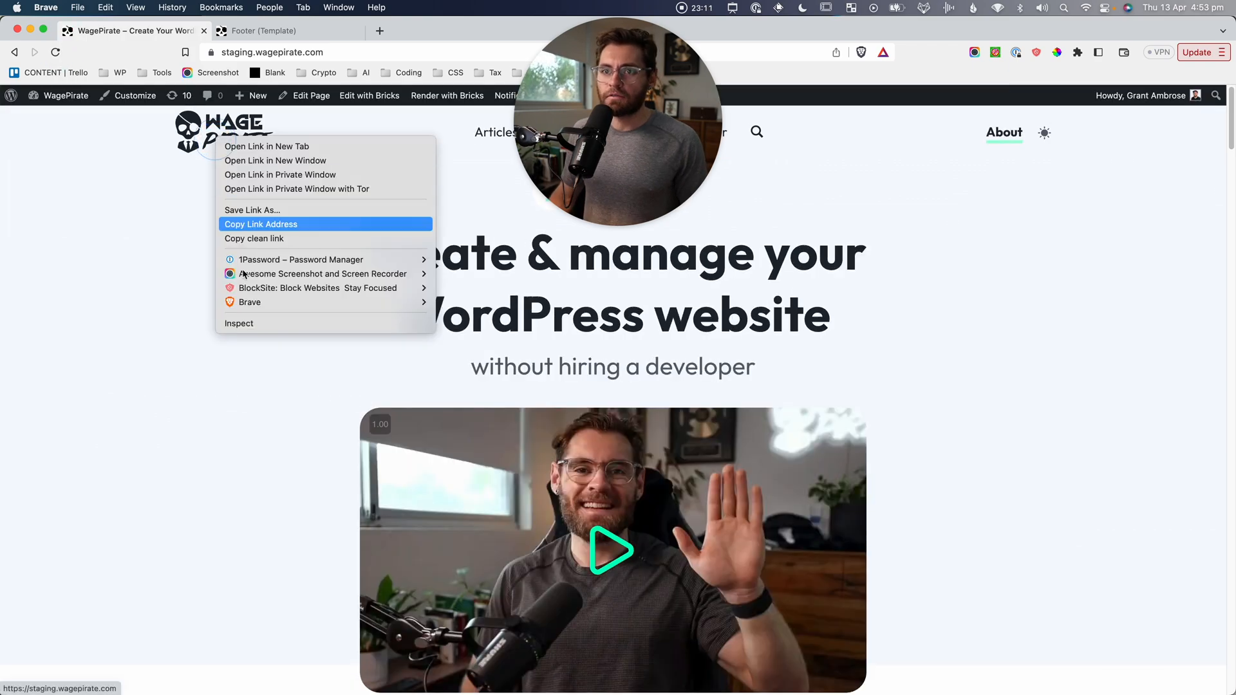
{"action": "left_click", "coordinate": [257, 326]}
{"action": "scroll", "coordinate": [88, 401], "scroll_direction": "up", "scroll_amount": 10}
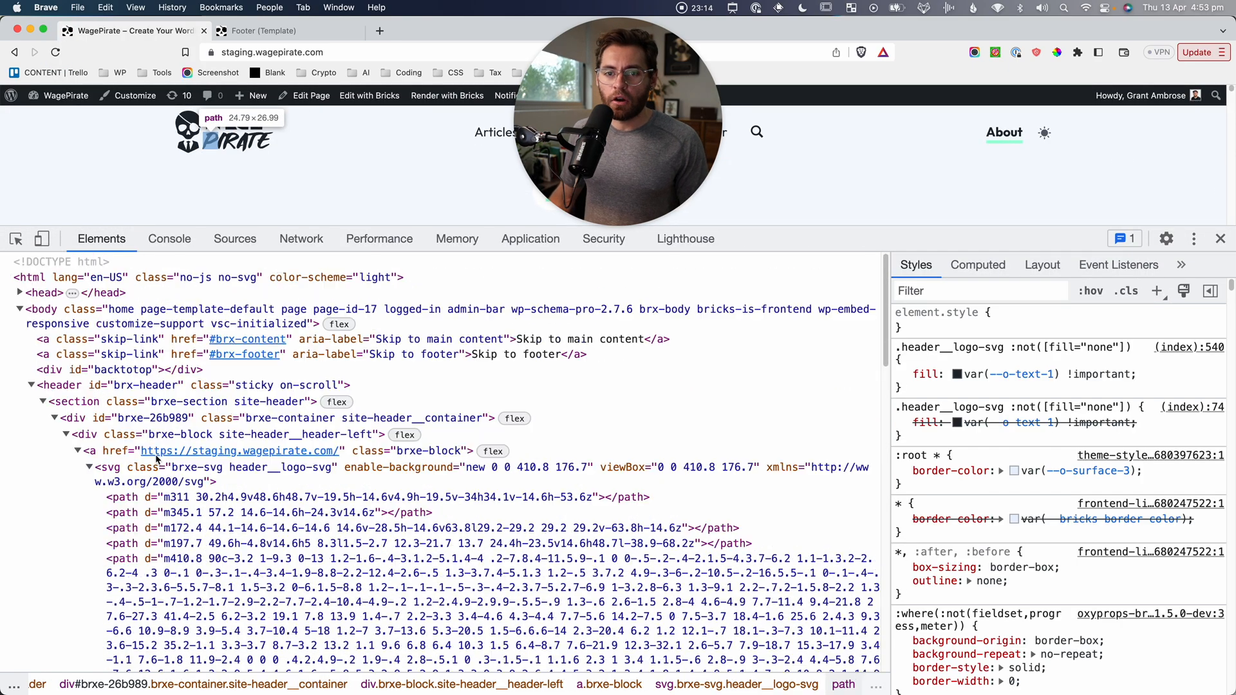
{"action": "left_click", "coordinate": [129, 385]}
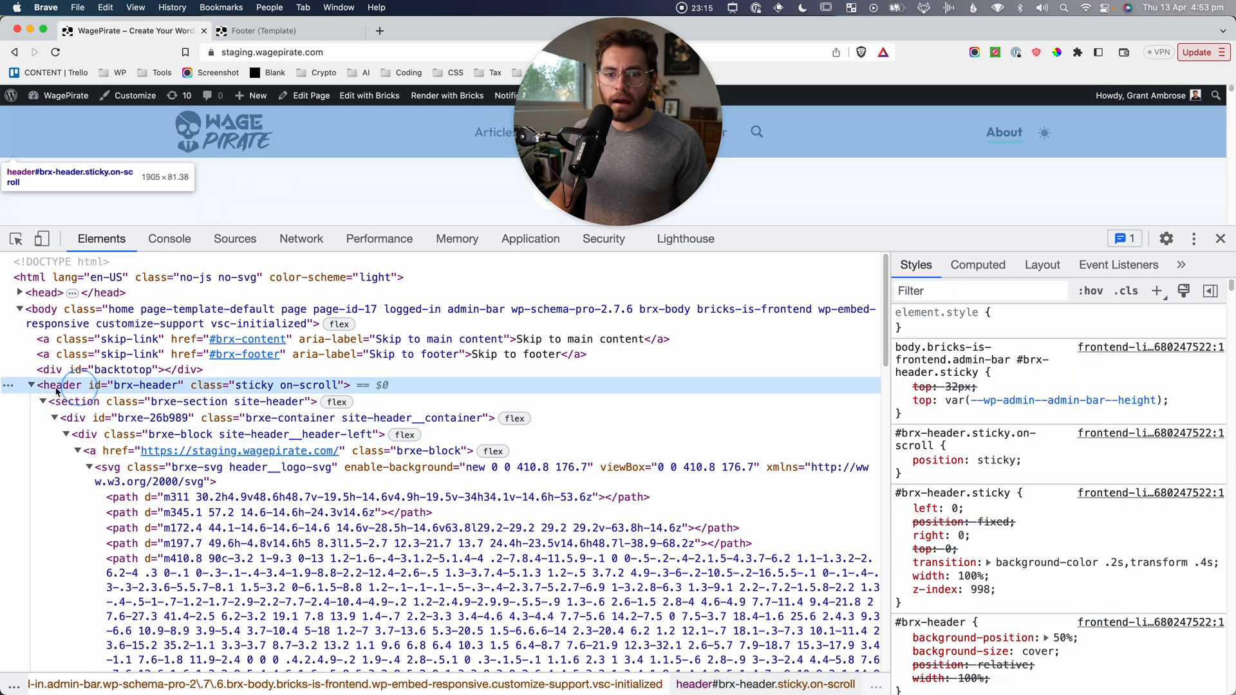
{"action": "left_click", "coordinate": [166, 372]}
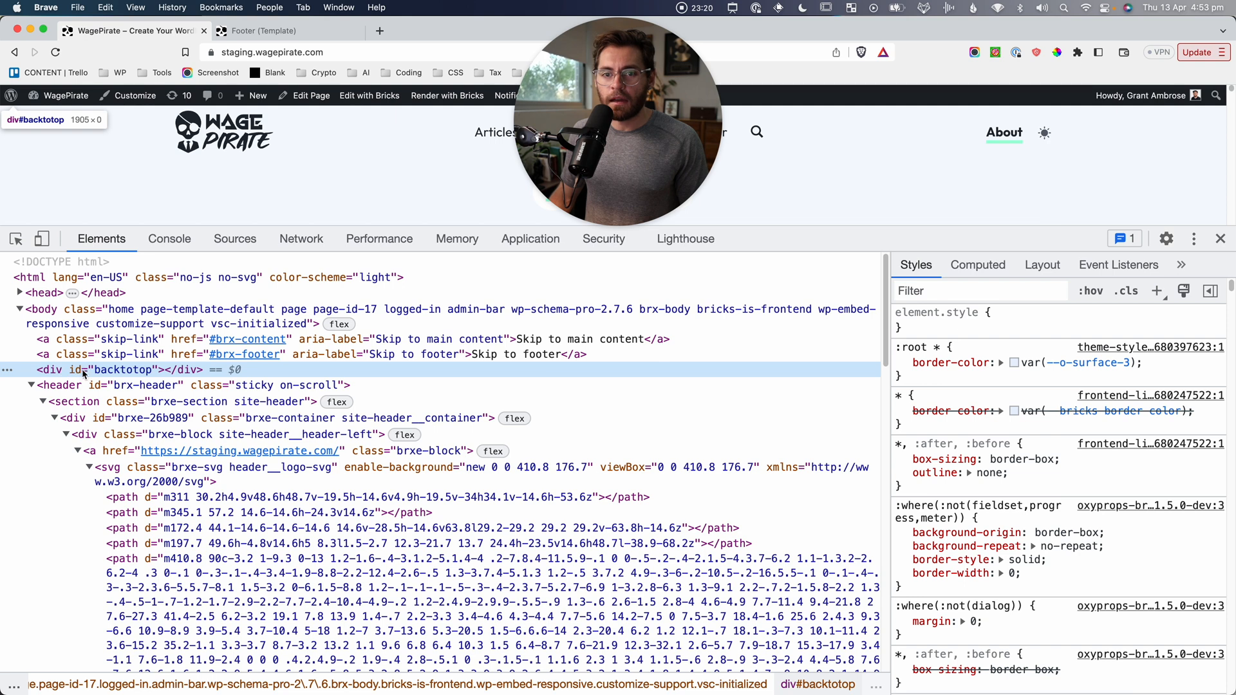
{"action": "double_click", "coordinate": [125, 370]}
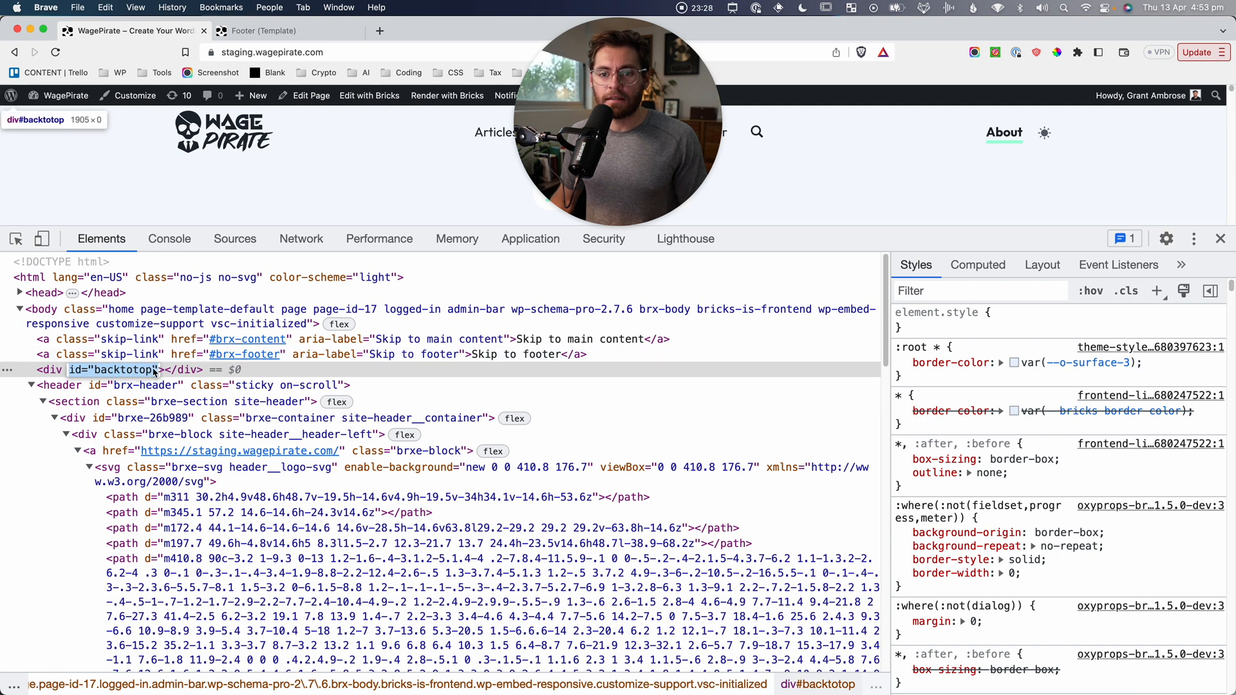
{"action": "double_click", "coordinate": [126, 369]}
Set the Back to Top button's link URL in the Footer template to #backtotop.
{"action": "left_click", "coordinate": [300, 34]}
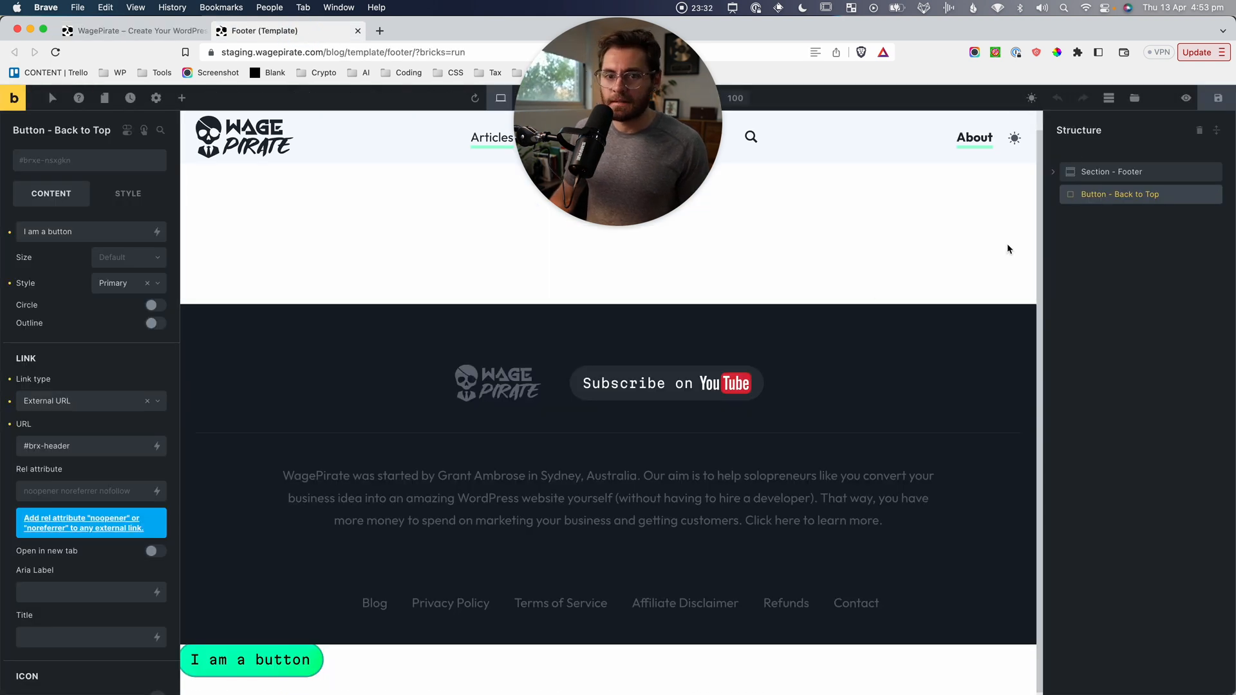
{"action": "mouse_move", "coordinate": [29, 452]}
{"action": "left_mouse_down"}
{"action": "mouse_move", "coordinate": [82, 454]}
{"action": "mouse_move", "coordinate": [27, 451]}
{"action": "left_mouse_up"}
{"action": "type", "text": "#backtotop"}
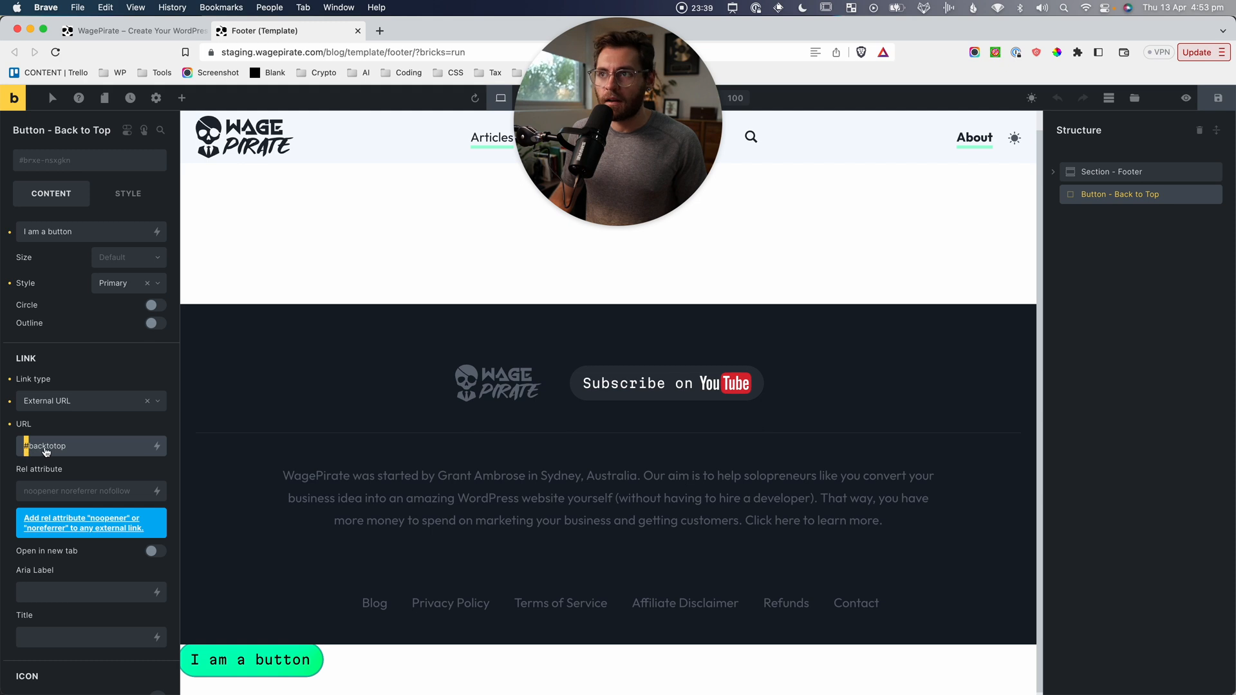
Save the Footer template, reload the staging homepage and test the Back to Top button below the footer.
{"action": "left_click", "coordinate": [1218, 98]}
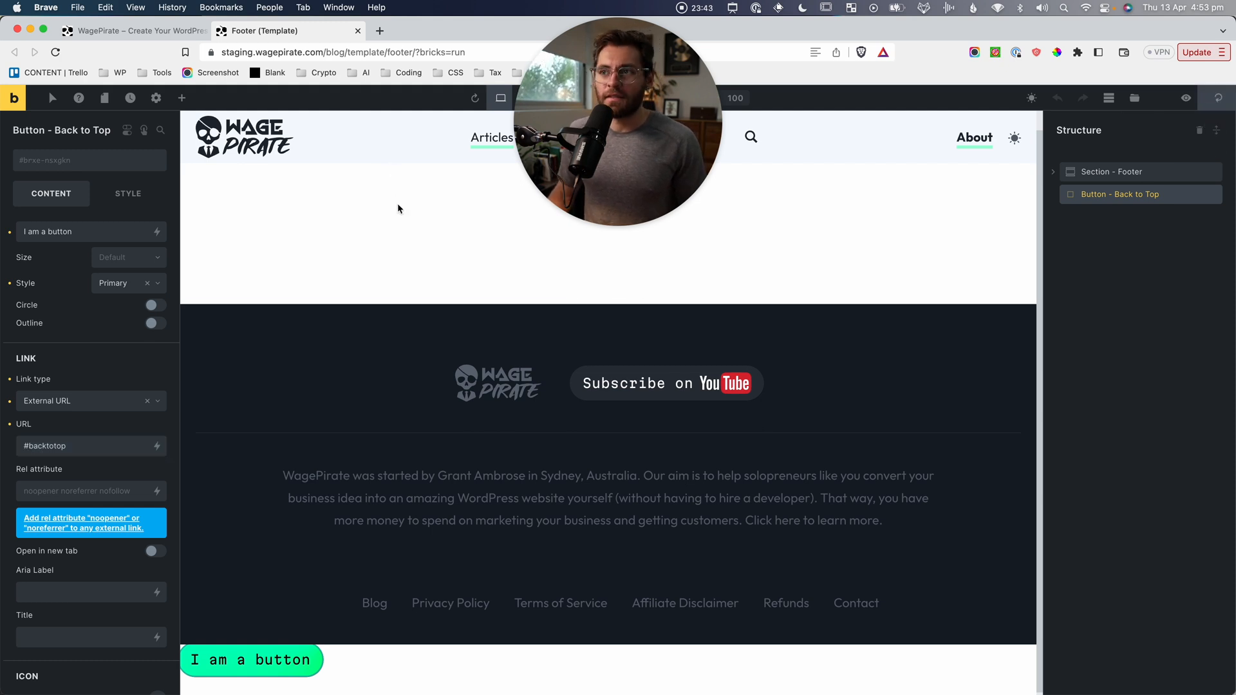
{"action": "left_click", "coordinate": [109, 33]}
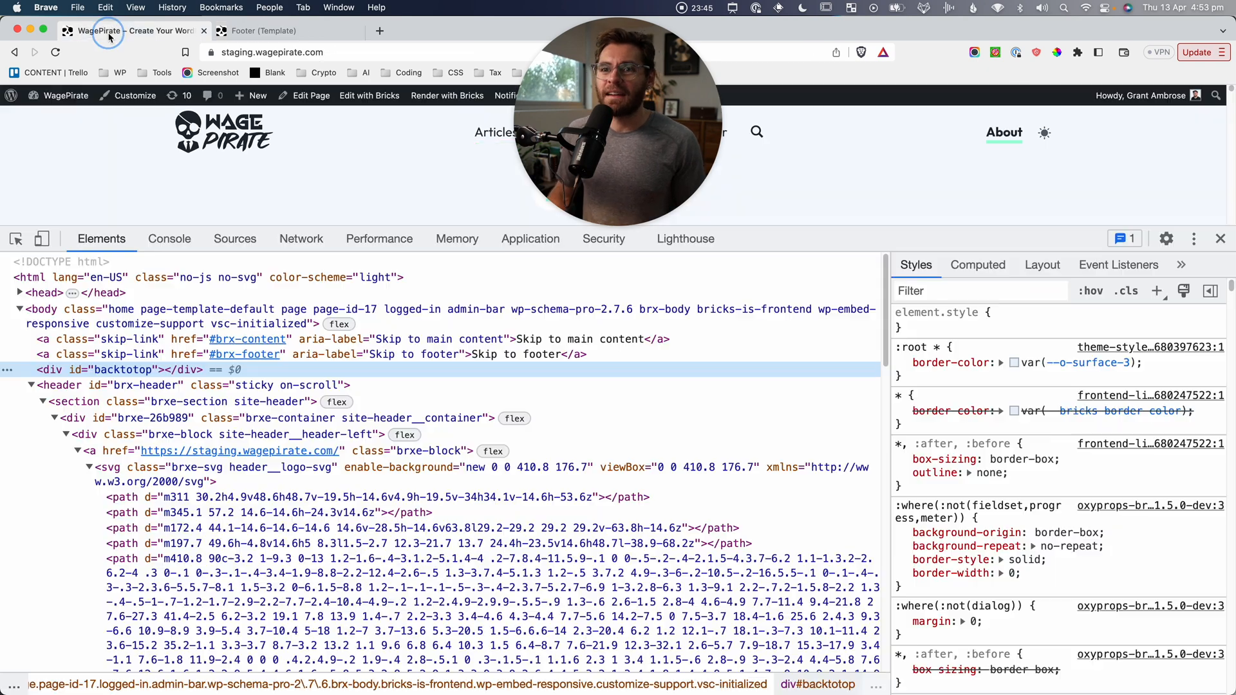
{"action": "left_click", "coordinate": [1218, 240]}
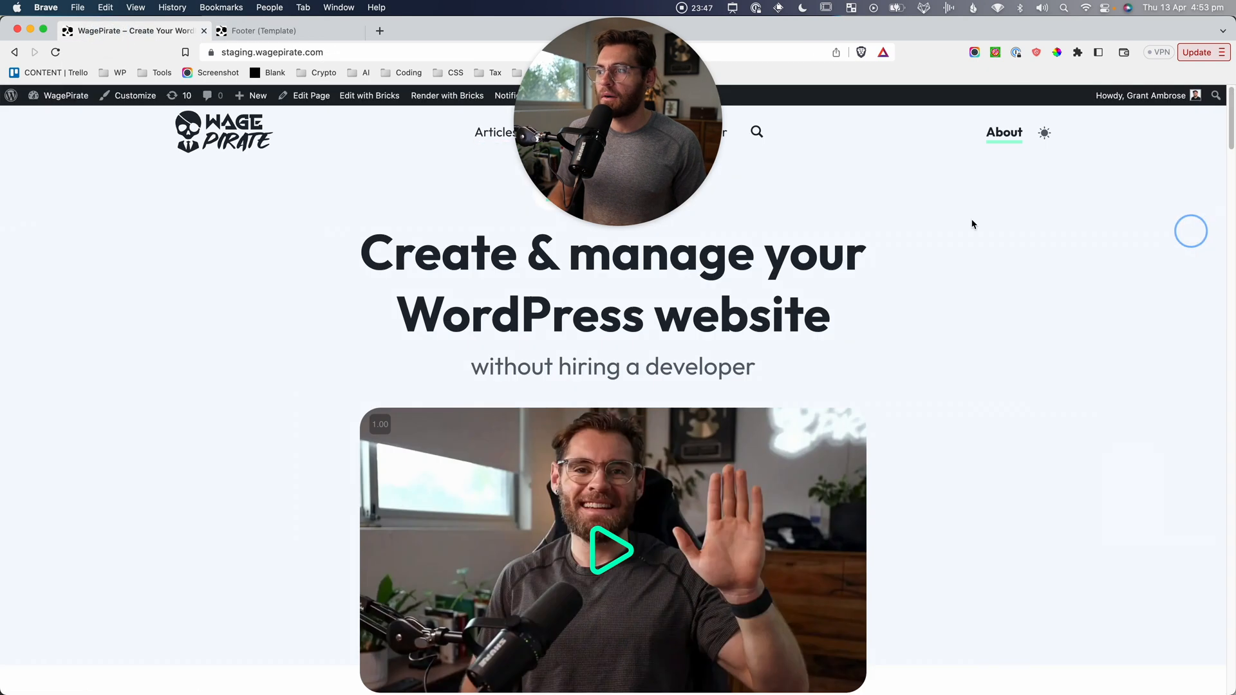
{"action": "left_click", "coordinate": [56, 51]}
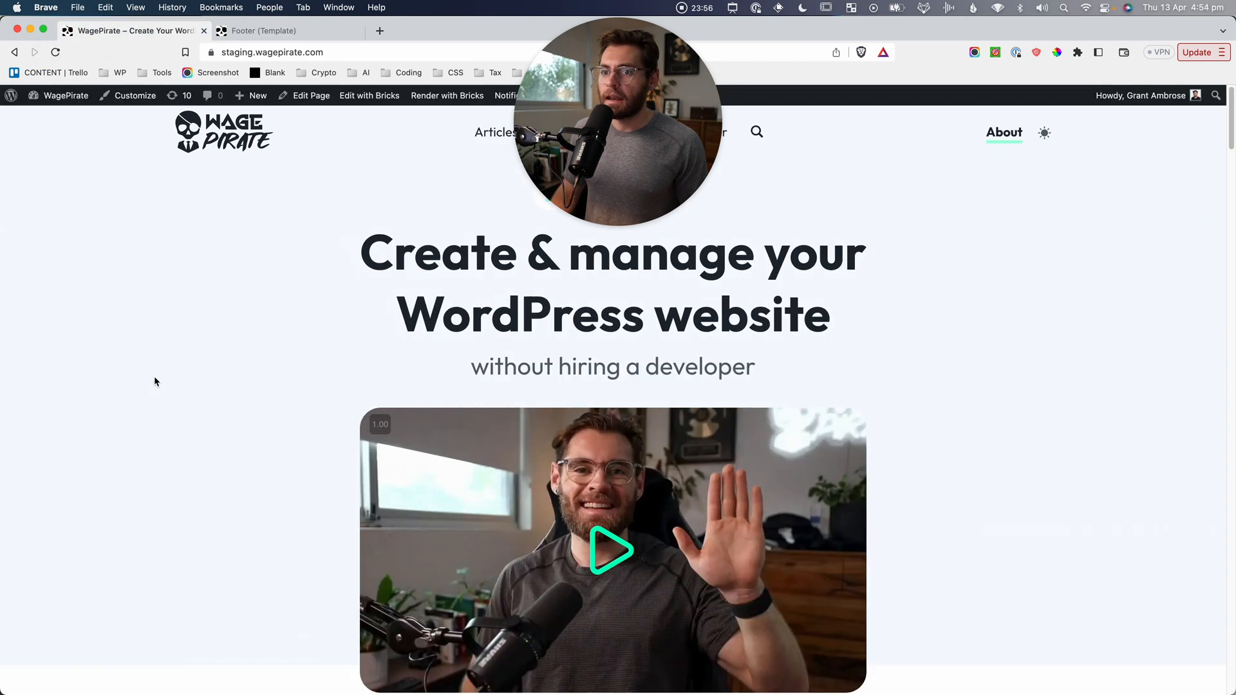
{"action": "scroll", "coordinate": [154, 380], "scroll_direction": "down", "scroll_amount": 15}
{"action": "scroll", "coordinate": [155, 382], "scroll_direction": "down", "scroll_amount": 8}
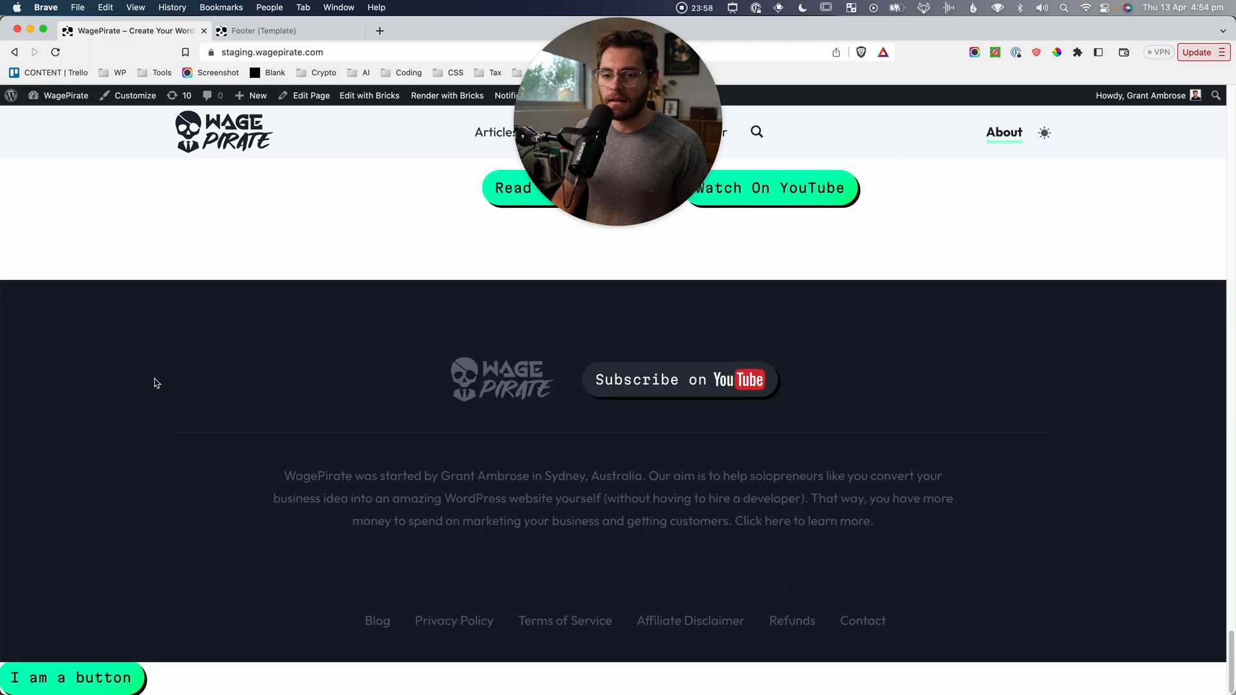
{"action": "left_click", "coordinate": [77, 680]}
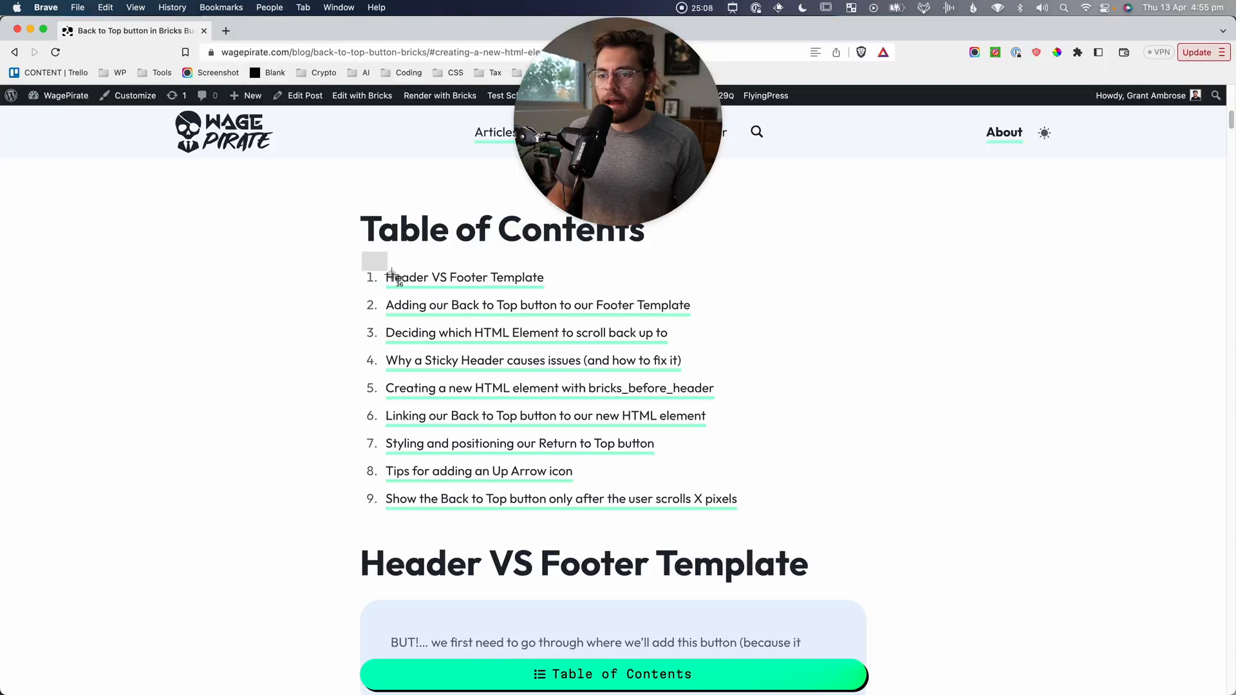
Review the article's table of contents and go to the section on styling and positioning the Return to Top button.
{"action": "left_click_drag", "start_coordinate": [392, 274], "coordinate": [724, 433]}
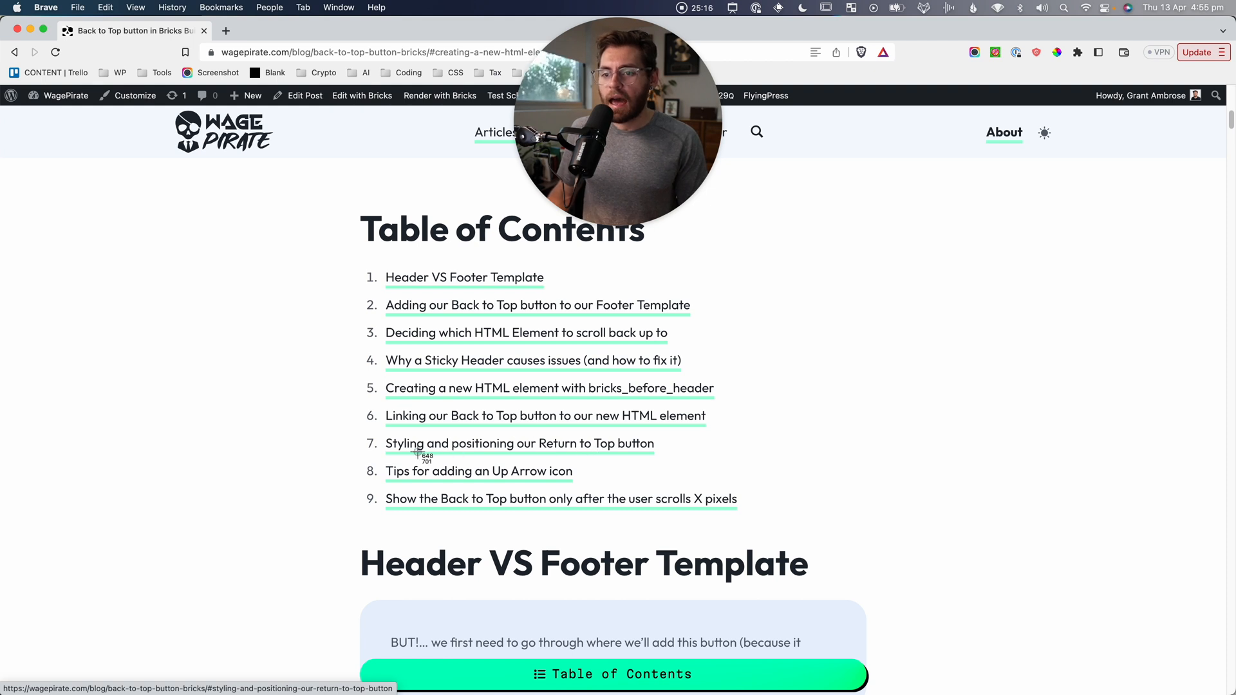
{"action": "mouse_move", "coordinate": [361, 433]}
{"action": "left_mouse_down"}
{"action": "mouse_move", "coordinate": [435, 488]}
{"action": "mouse_move", "coordinate": [390, 495]}
{"action": "mouse_move", "coordinate": [686, 501]}
{"action": "left_mouse_up"}
{"action": "left_click", "coordinate": [250, 469]}
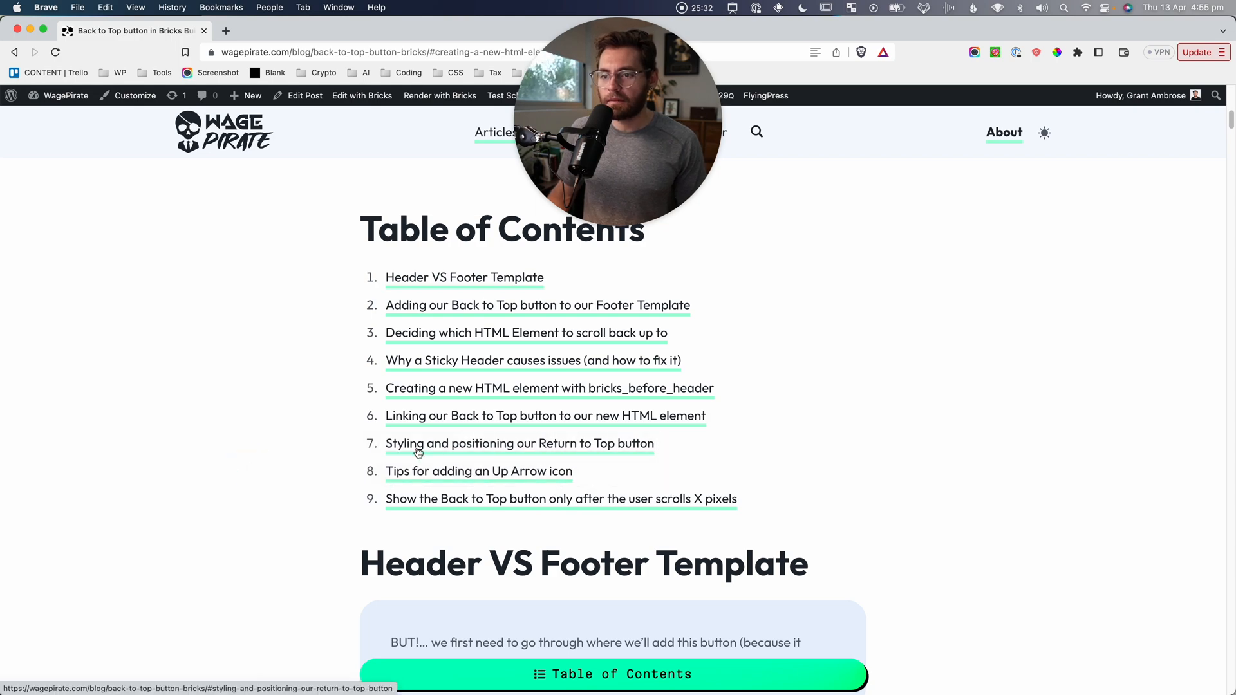
{"action": "left_click", "coordinate": [443, 449]}
{"action": "scroll", "coordinate": [412, 435], "scroll_direction": "down", "scroll_amount": 8}
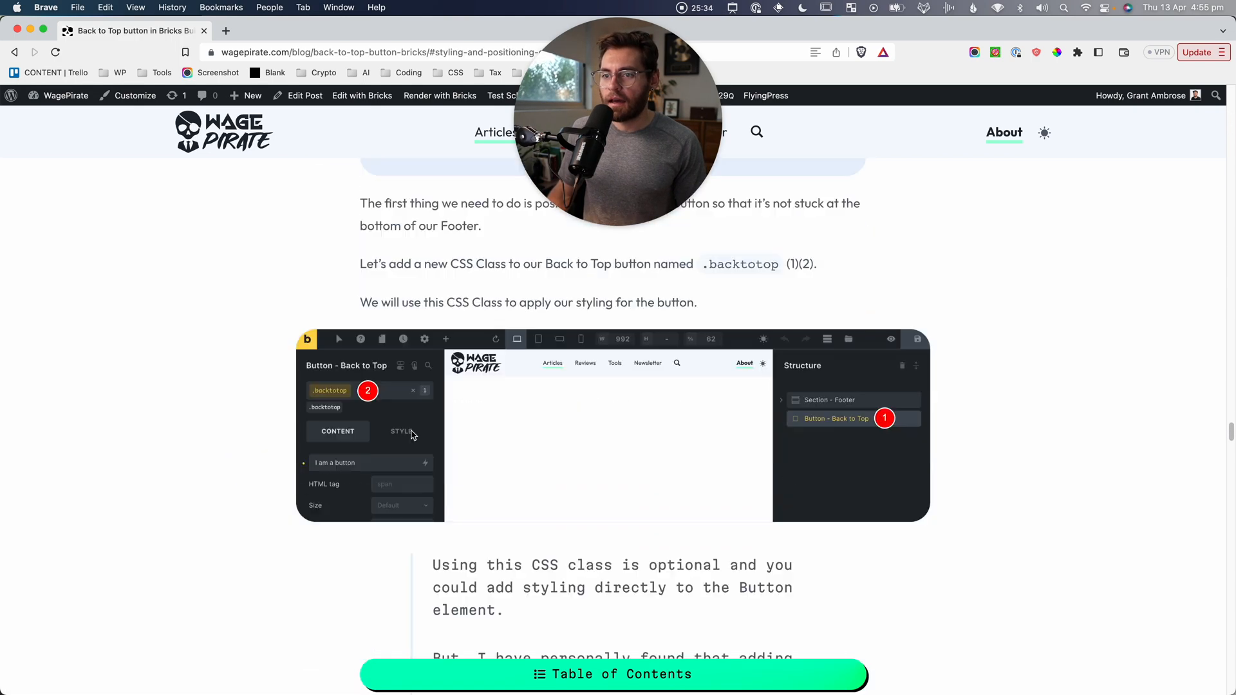
{"action": "scroll", "coordinate": [412, 435], "scroll_direction": "down", "scroll_amount": 5}
{"action": "scroll", "coordinate": [429, 396], "scroll_direction": "up", "scroll_amount": 2}
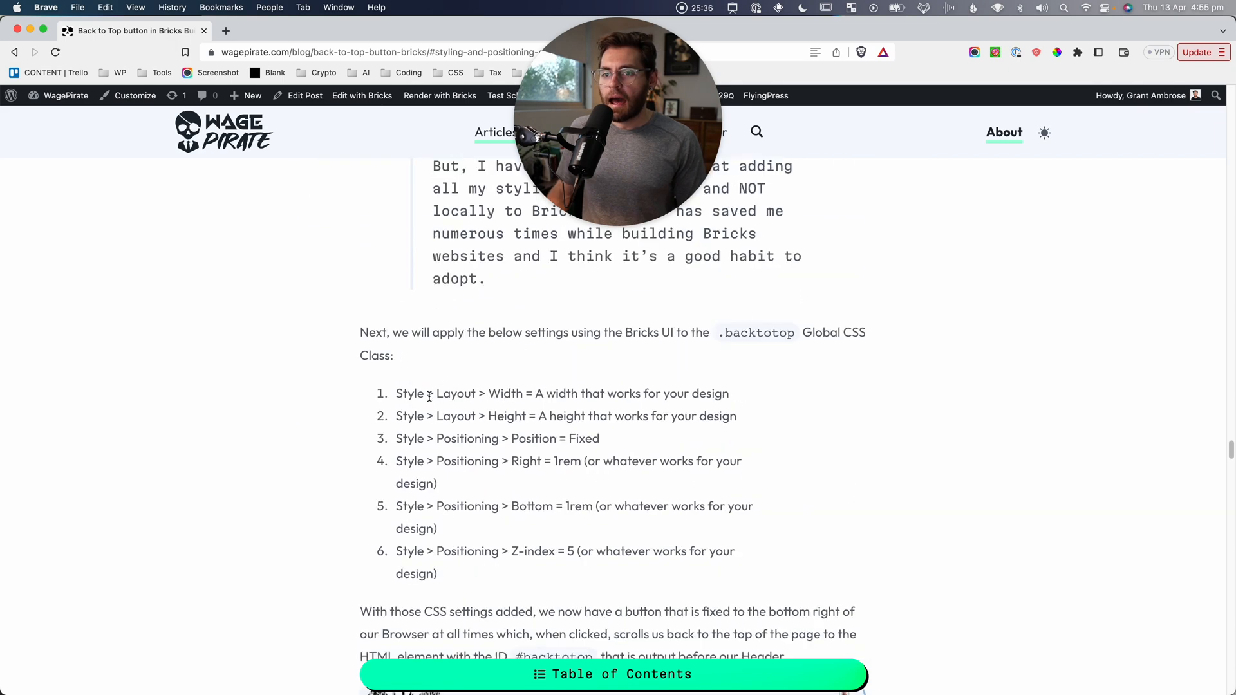
Read the article's list of width, height, position, right, bottom and z-index settings for the .backtotop class.
{"action": "left_click_drag", "start_coordinate": [404, 391], "coordinate": [515, 581]}
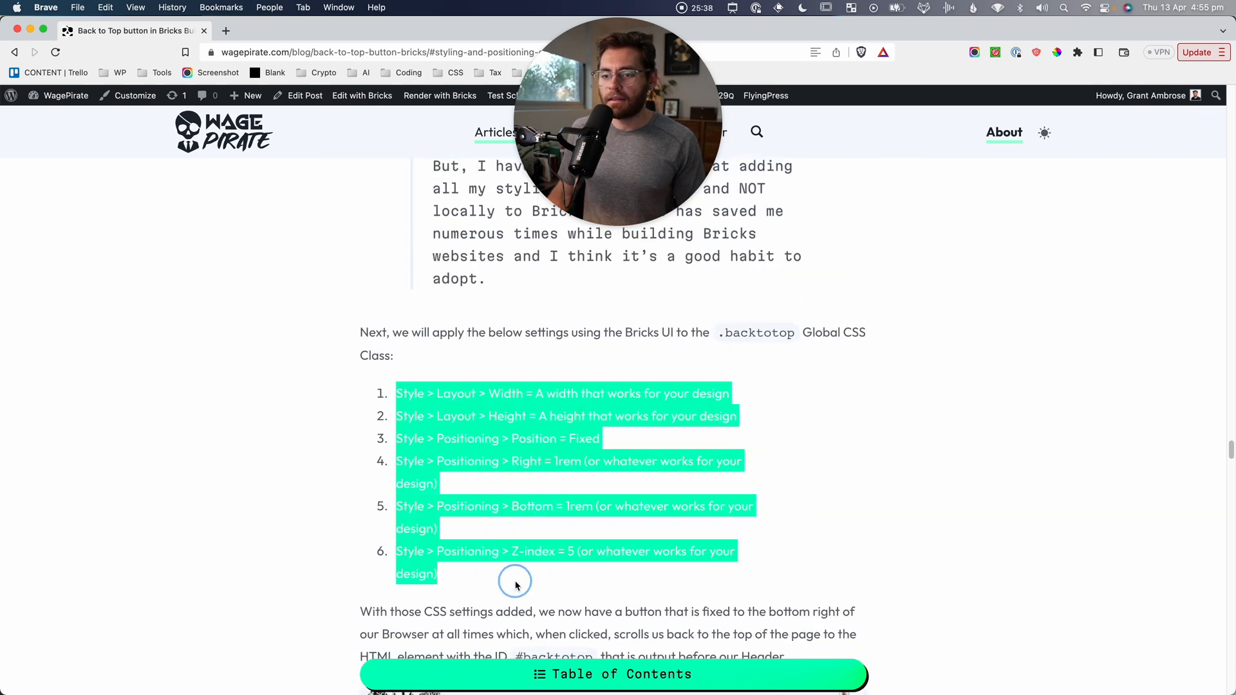
{"action": "left_click", "coordinate": [515, 581]}
{"action": "left_click_drag", "start_coordinate": [403, 392], "coordinate": [515, 417]}
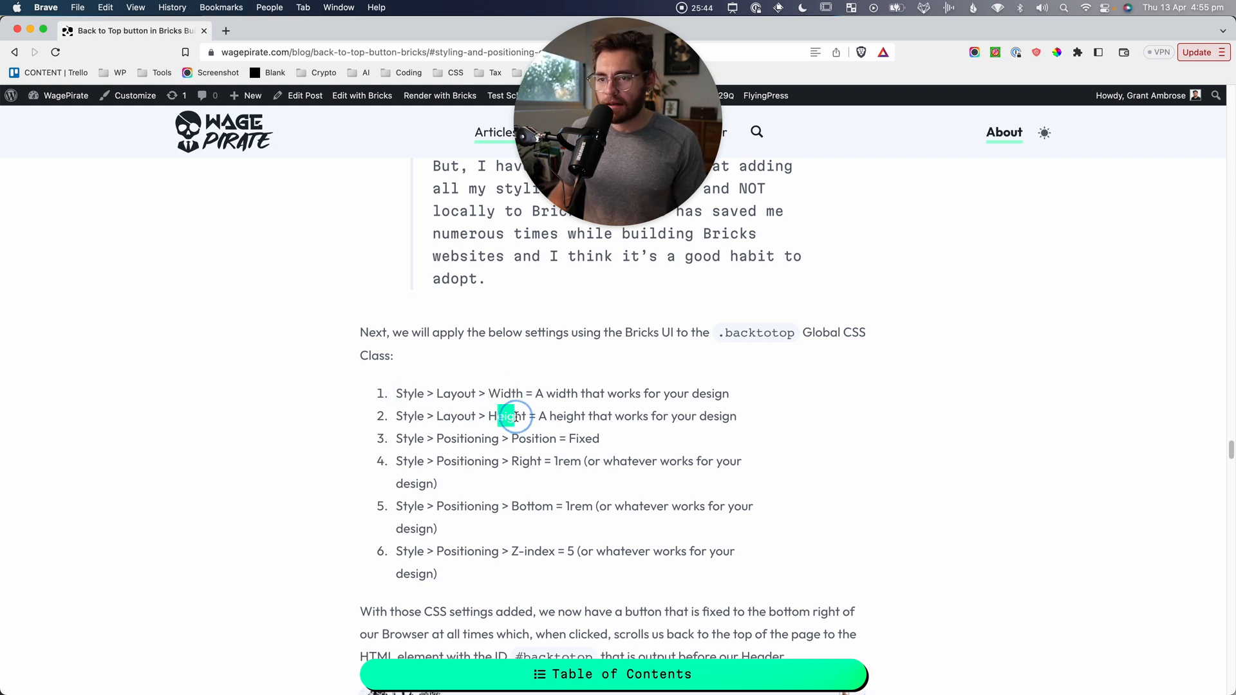
{"action": "left_click_drag", "start_coordinate": [587, 441], "coordinate": [575, 439]}
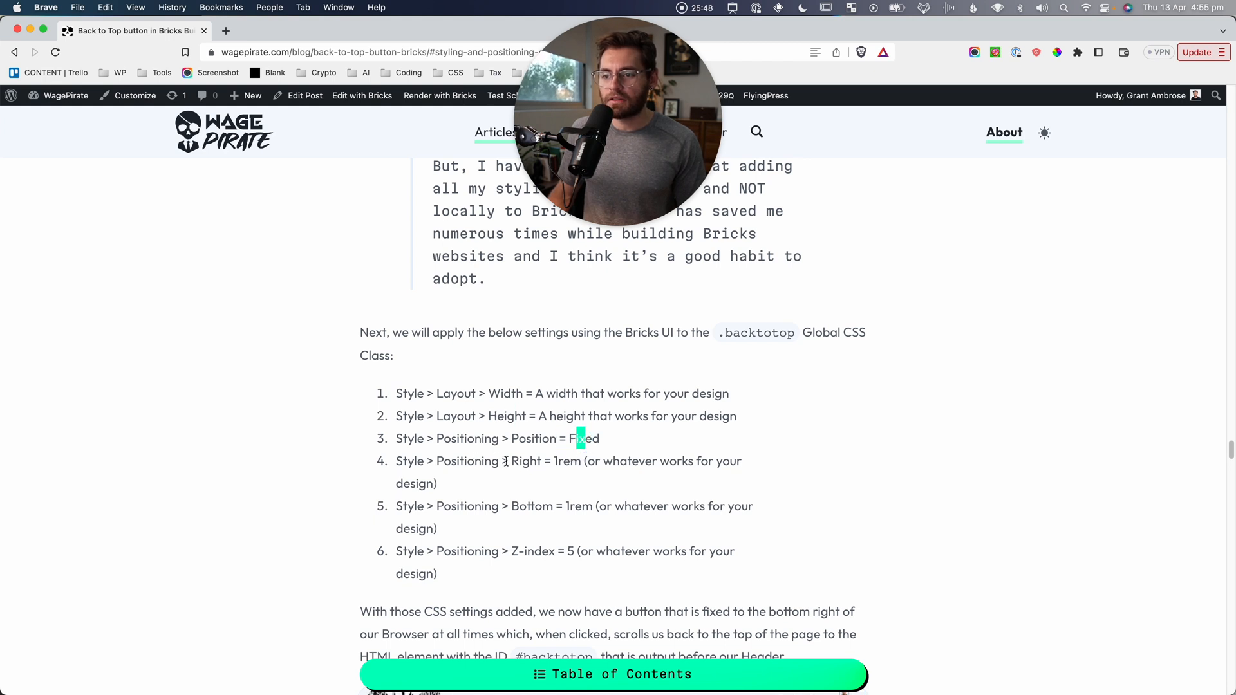
{"action": "left_click_drag", "start_coordinate": [518, 460], "coordinate": [538, 460]}
{"action": "left_click_drag", "start_coordinate": [520, 506], "coordinate": [547, 507]}
{"action": "left_click_drag", "start_coordinate": [525, 551], "coordinate": [570, 552]}
{"action": "key", "text": "super+shift+4"}
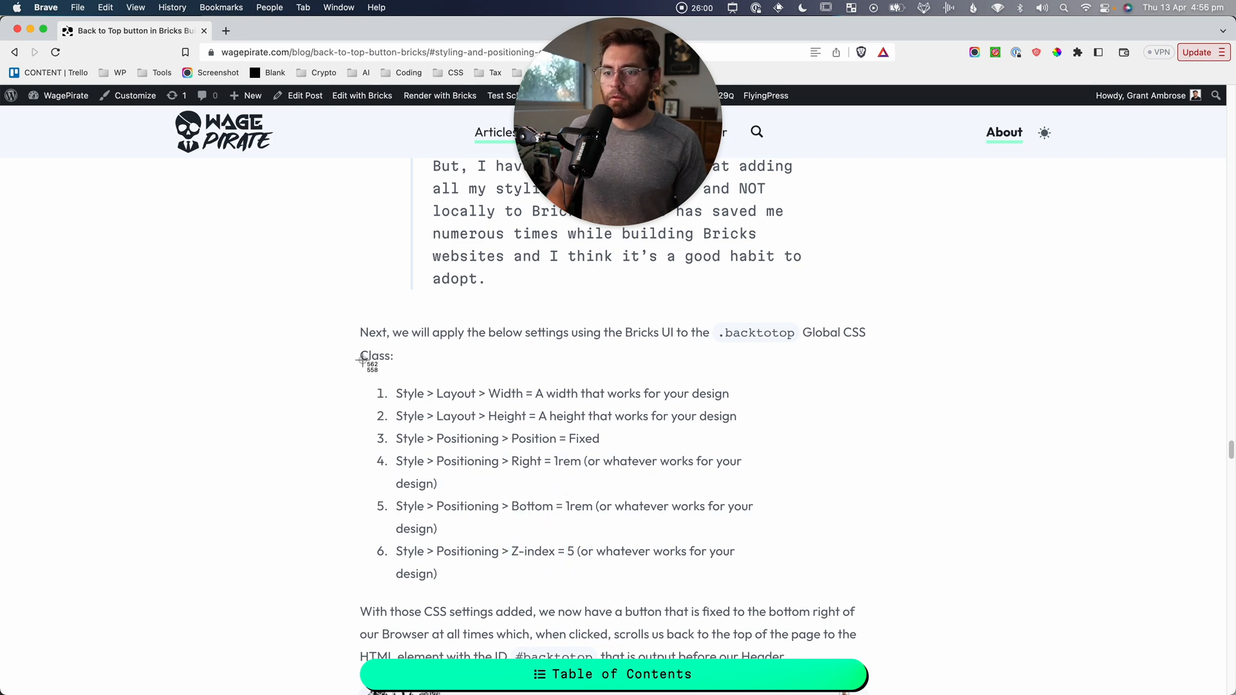
{"action": "left_click_drag", "start_coordinate": [362, 360], "coordinate": [810, 612]}
Examine the article's screenshot of the .backtotop class assigned to the Back to Top button.
{"action": "scroll", "coordinate": [814, 595], "scroll_direction": "up", "scroll_amount": 7}
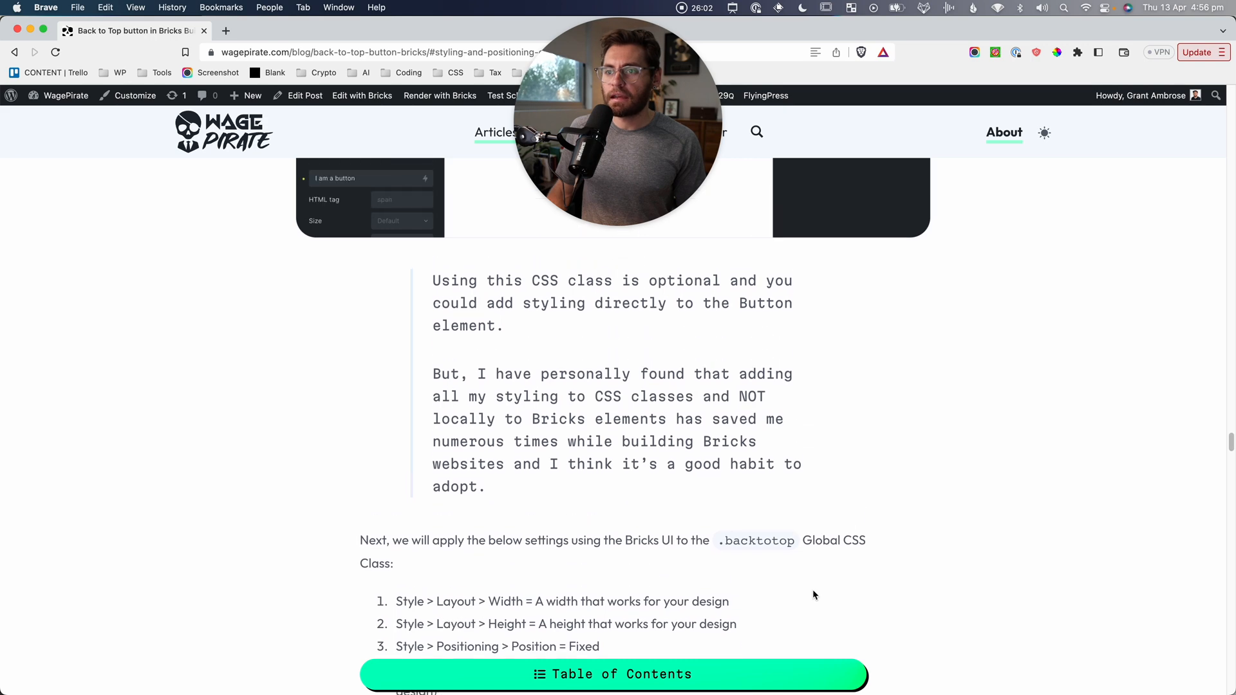
{"action": "scroll", "coordinate": [814, 595], "scroll_direction": "up", "scroll_amount": 2}
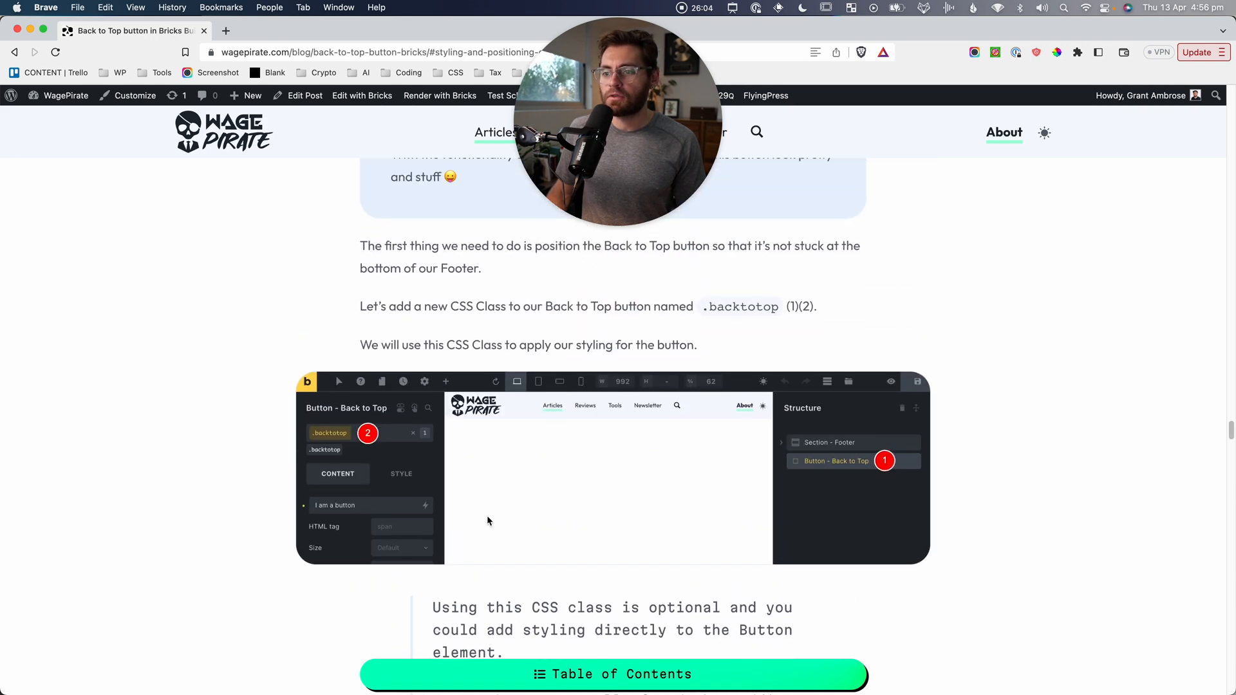
{"action": "left_click_drag", "start_coordinate": [294, 418], "coordinate": [400, 459]}
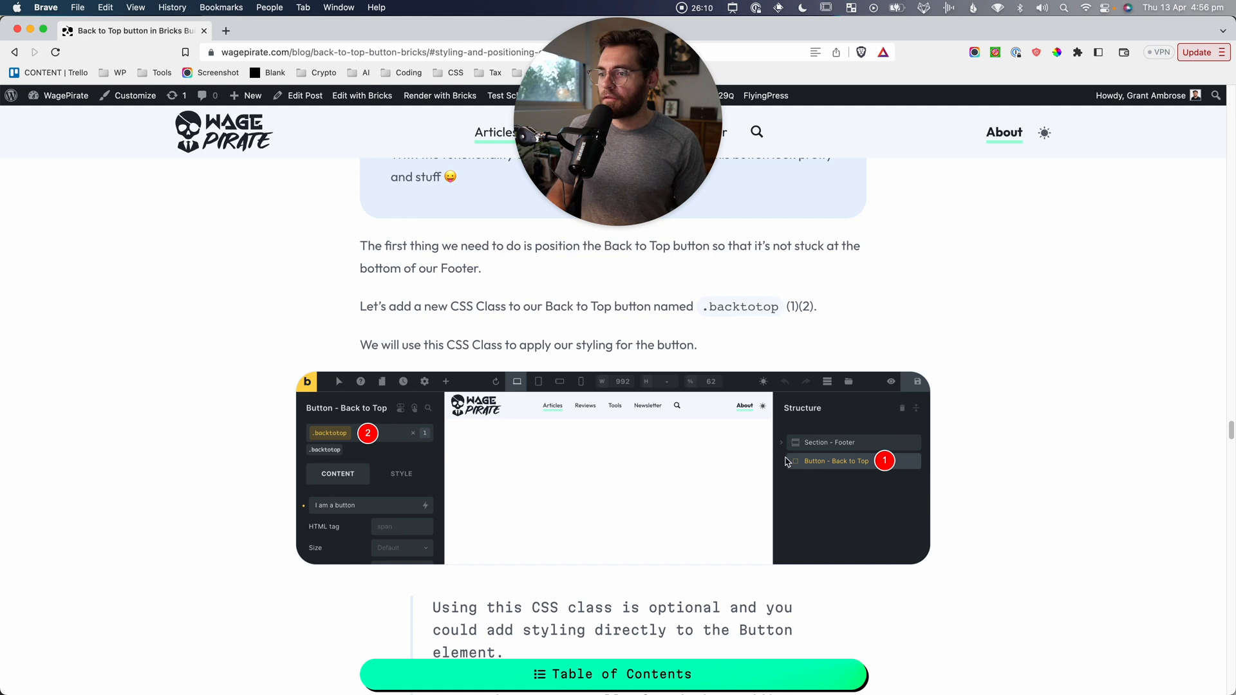
{"action": "key", "text": "super+shift+4"}
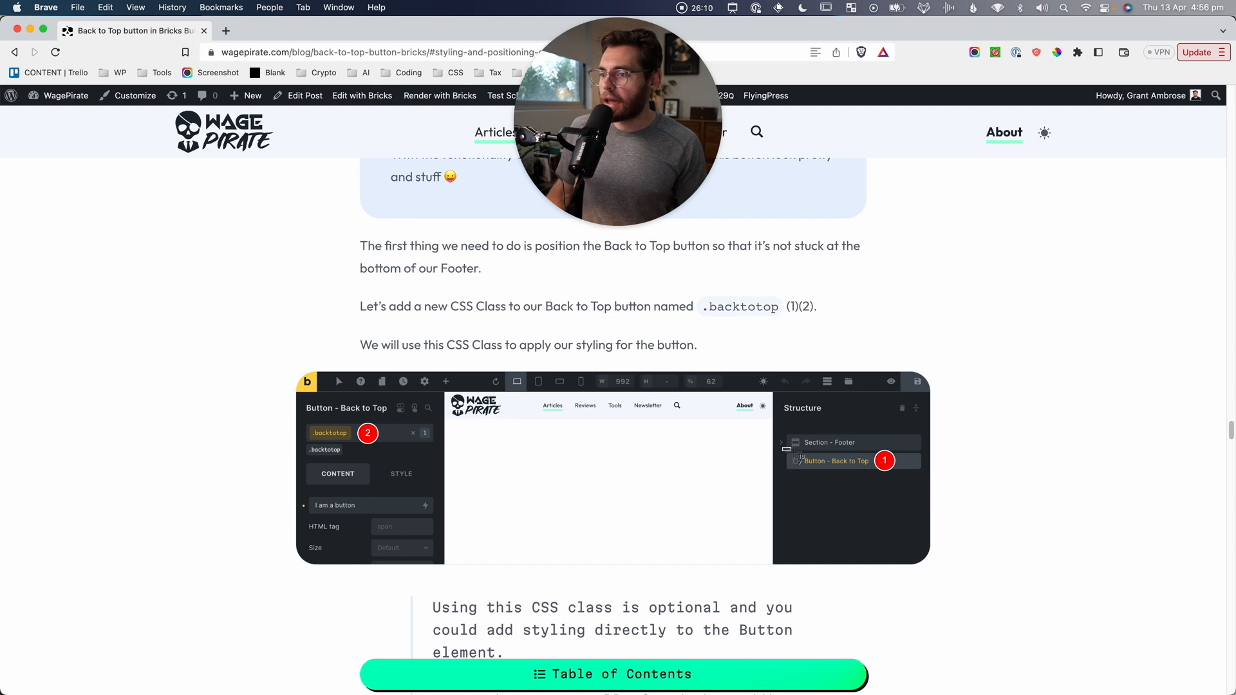
{"action": "left_click_drag", "start_coordinate": [783, 448], "coordinate": [903, 477]}
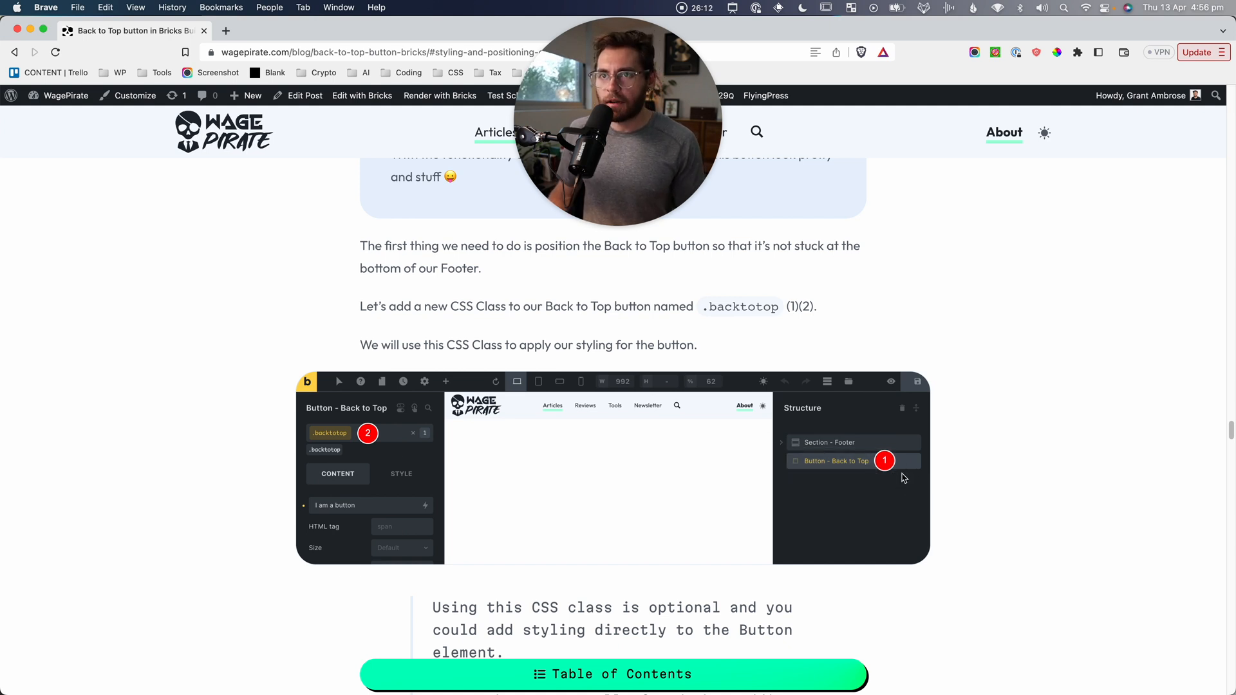
In the Footer template, set the Back to Top button's own position to fixed, with right and bottom offsets of 1rem.
{"action": "key", "text": "super+grave"}
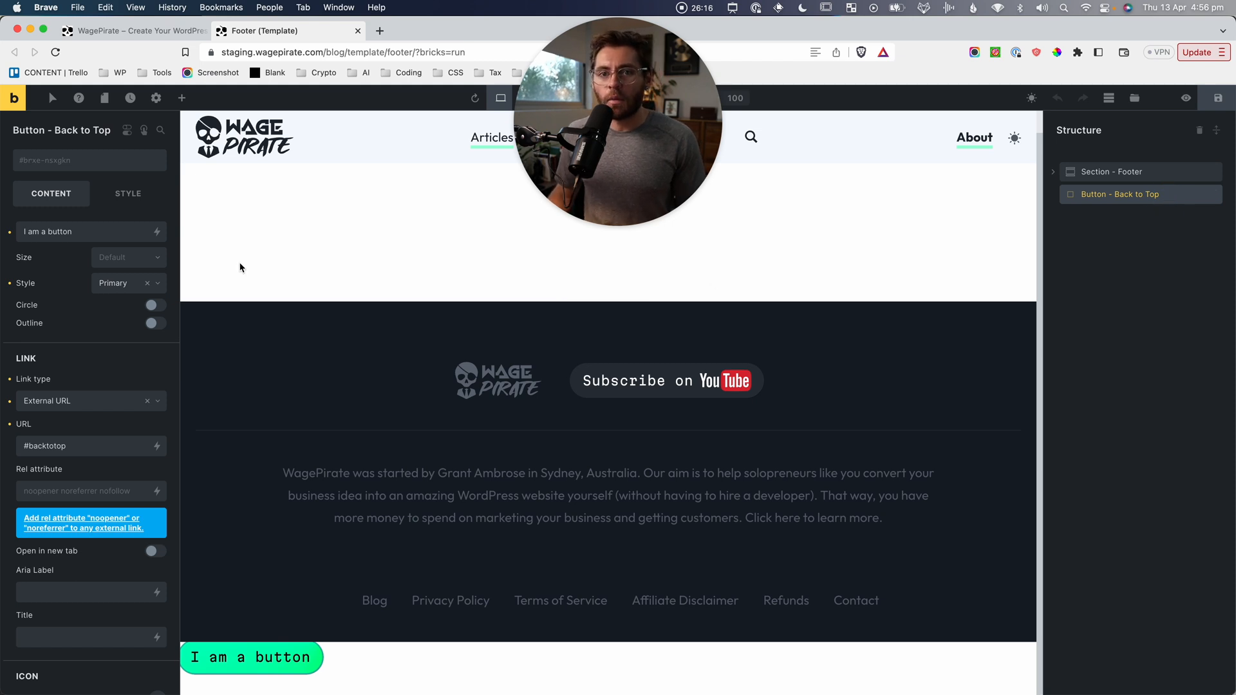
{"action": "left_click", "coordinate": [128, 200]}
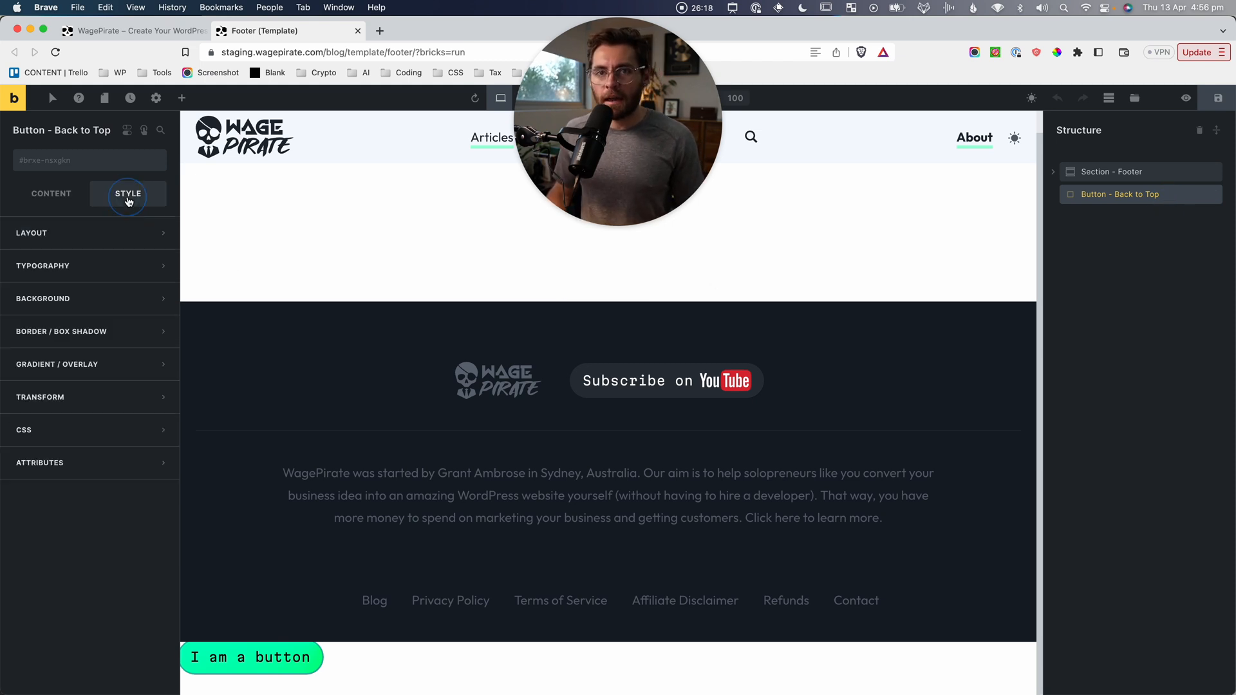
{"action": "left_click", "coordinate": [71, 240]}
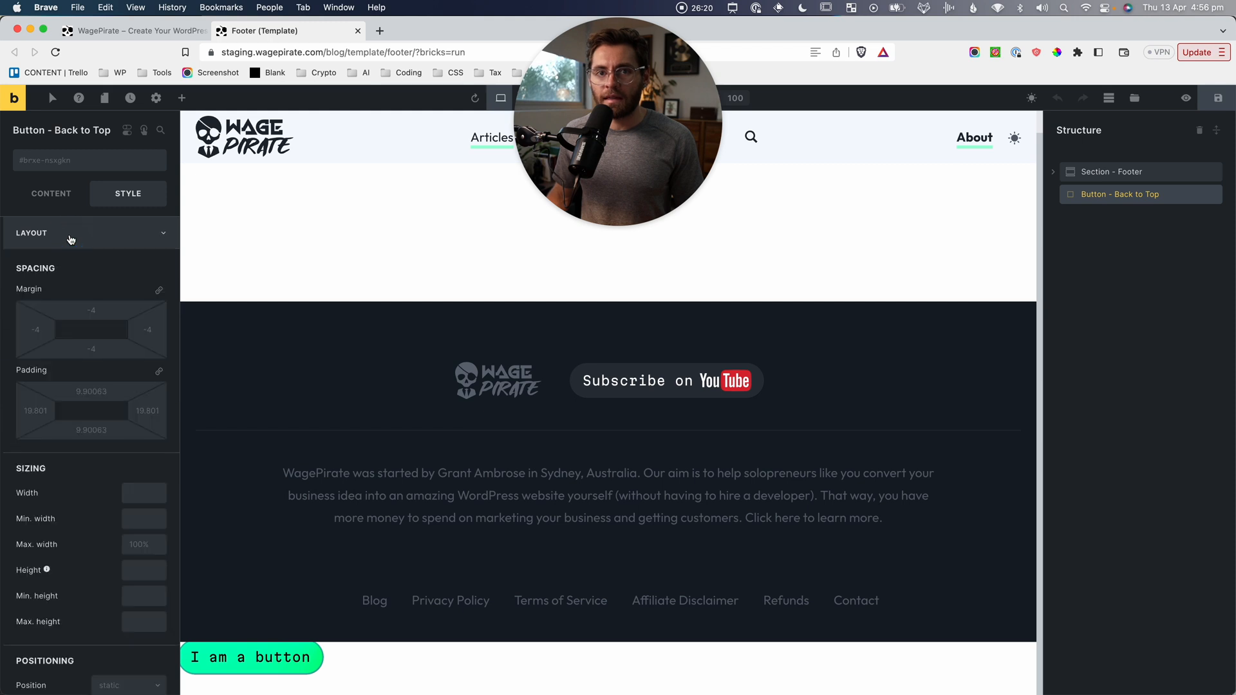
{"action": "scroll", "coordinate": [54, 367], "scroll_direction": "down", "scroll_amount": 5}
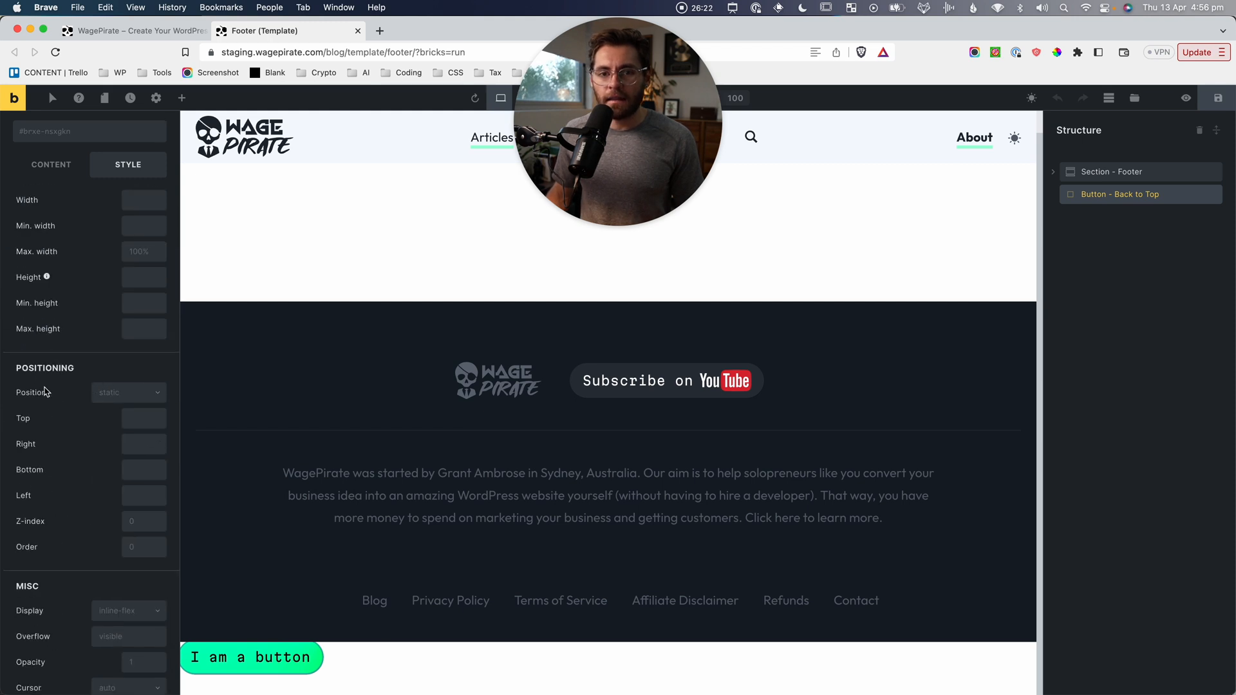
{"action": "left_click", "coordinate": [127, 394]}
{"action": "left_click", "coordinate": [116, 474]}
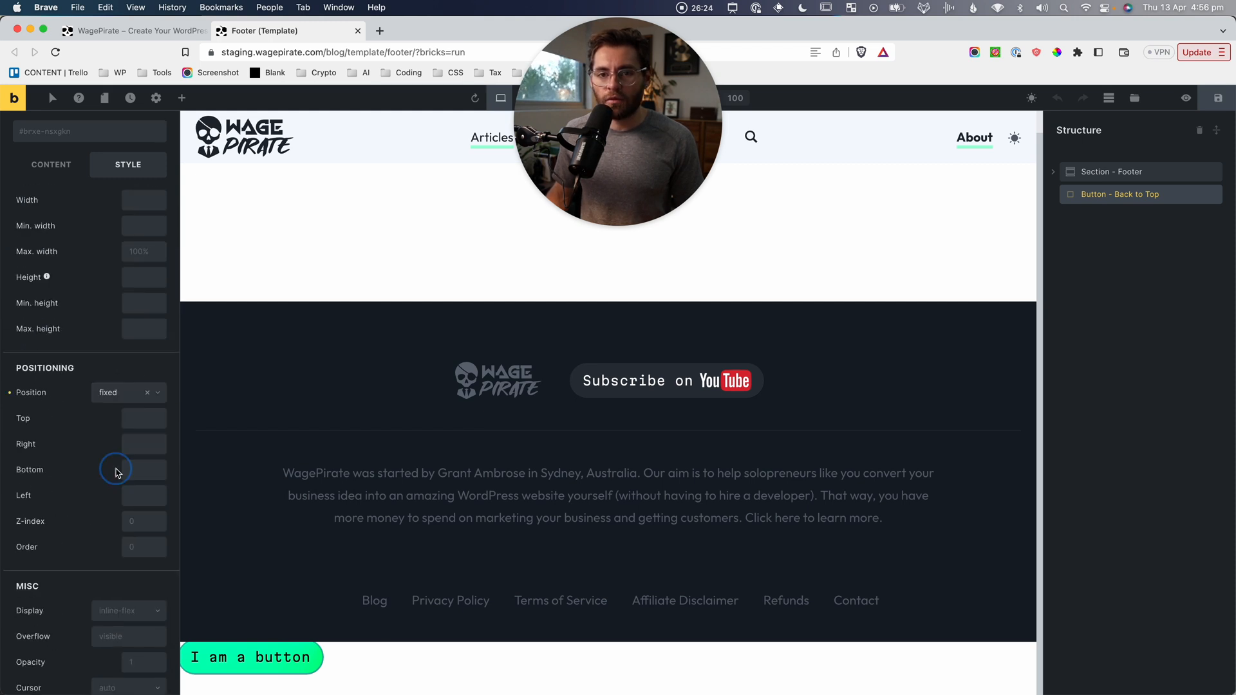
{"action": "left_click", "coordinate": [135, 443]}
{"action": "type", "text": "1rem"}
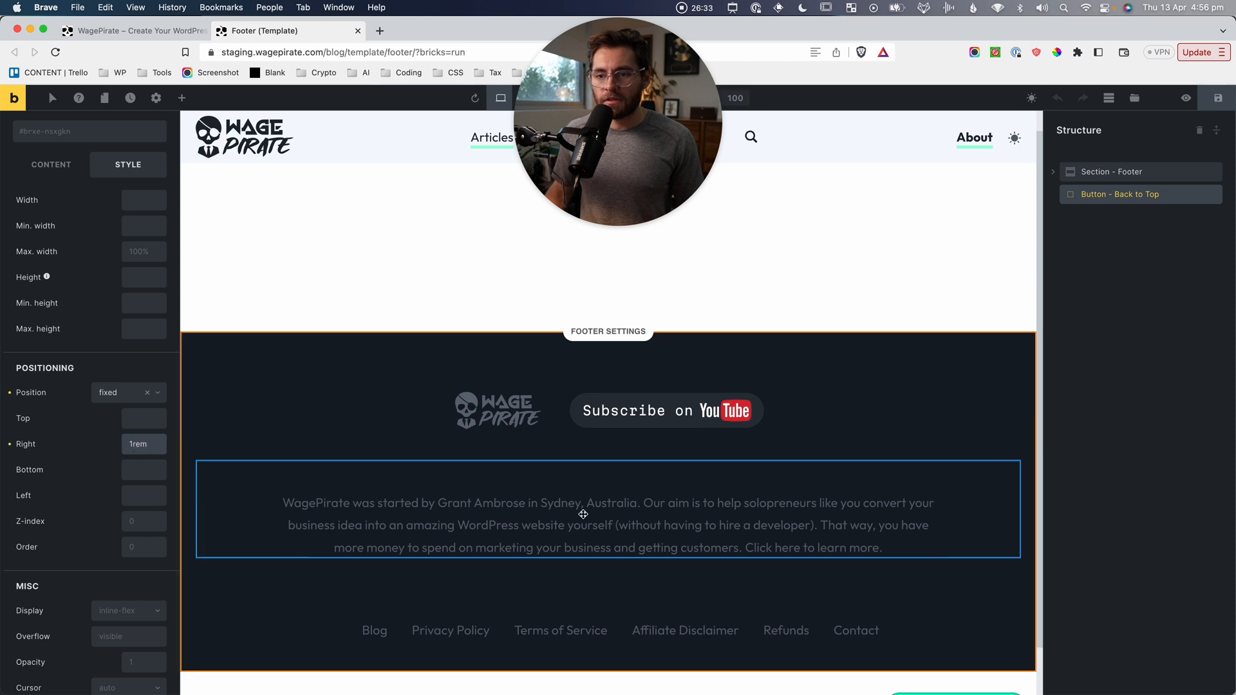
{"action": "scroll", "coordinate": [910, 676], "scroll_direction": "down", "scroll_amount": 1}
{"action": "left_click", "coordinate": [139, 470]}
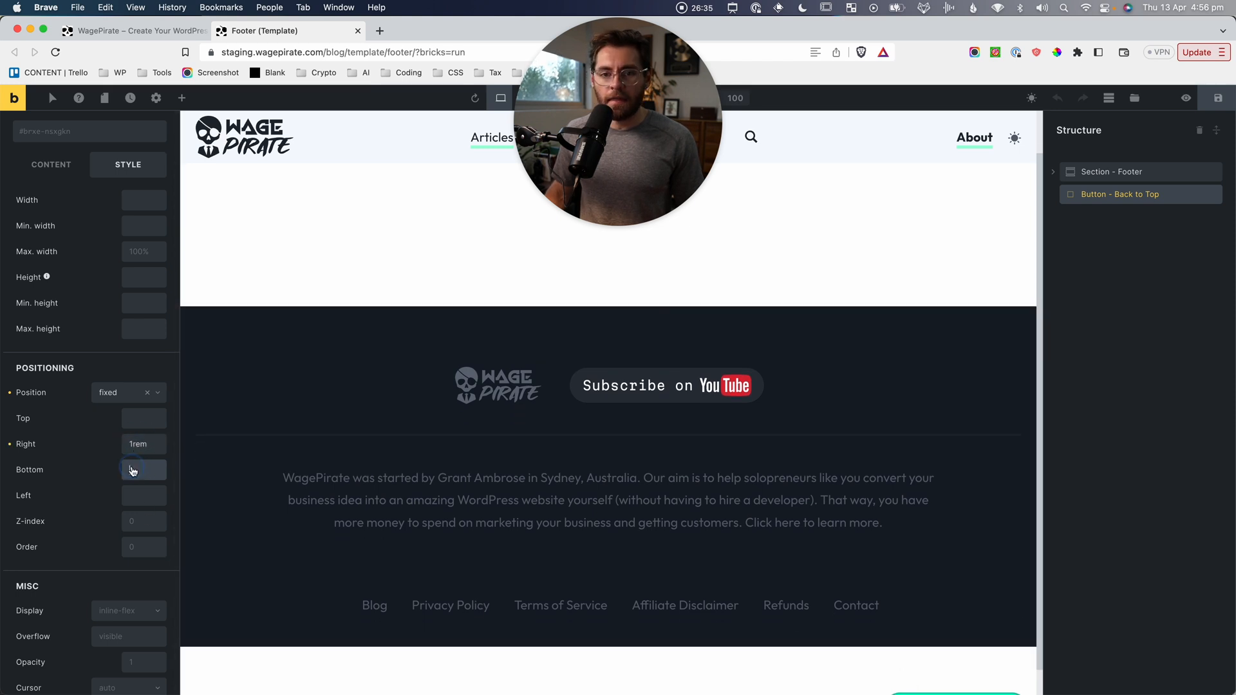
{"action": "type", "text": "1rem"}
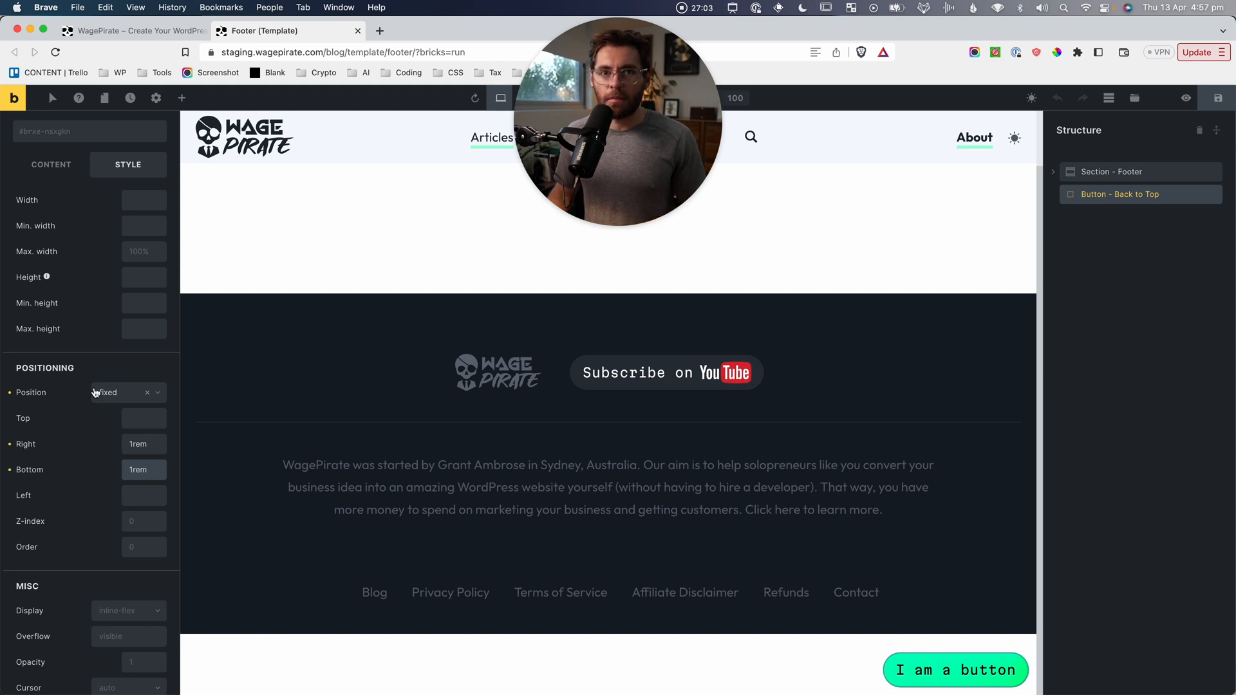
Clear the bottom, right and position values from the button's element-level styling.
{"action": "left_click", "coordinate": [9, 469]}
{"action": "left_click", "coordinate": [10, 444]}
{"action": "left_click", "coordinate": [12, 392]}
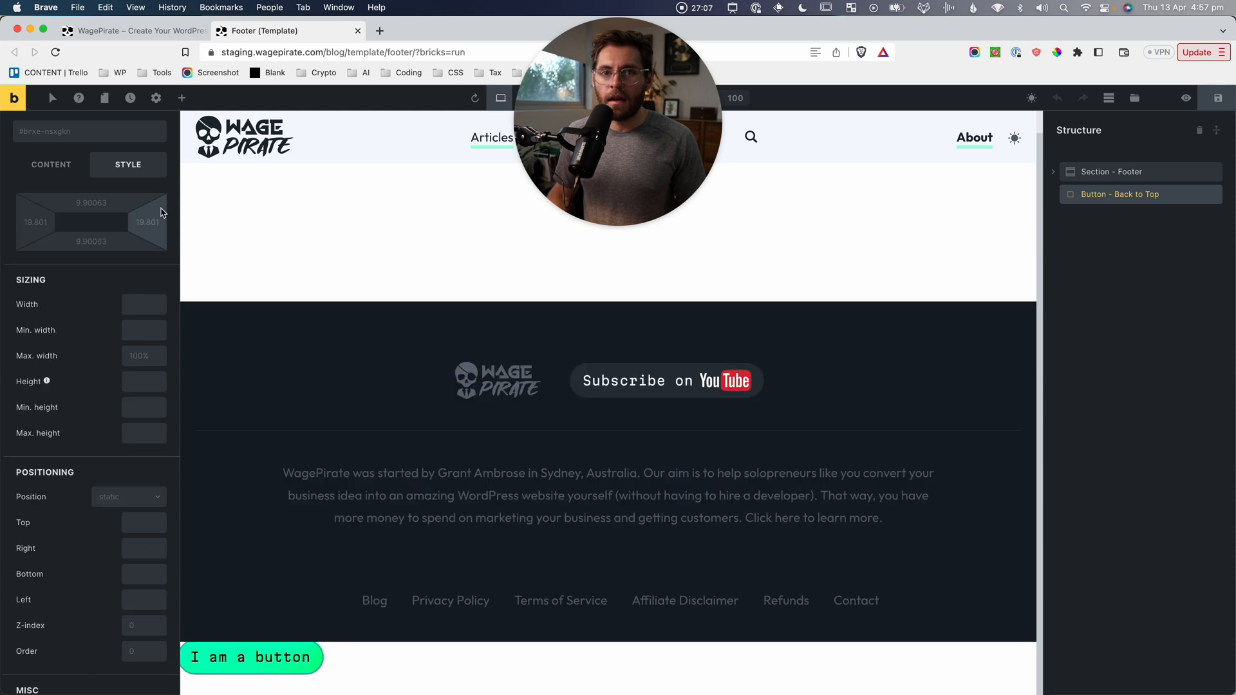
Find the existing .backtotop global class among the button's CSS classes and delete it.
{"action": "left_click", "coordinate": [53, 135]}
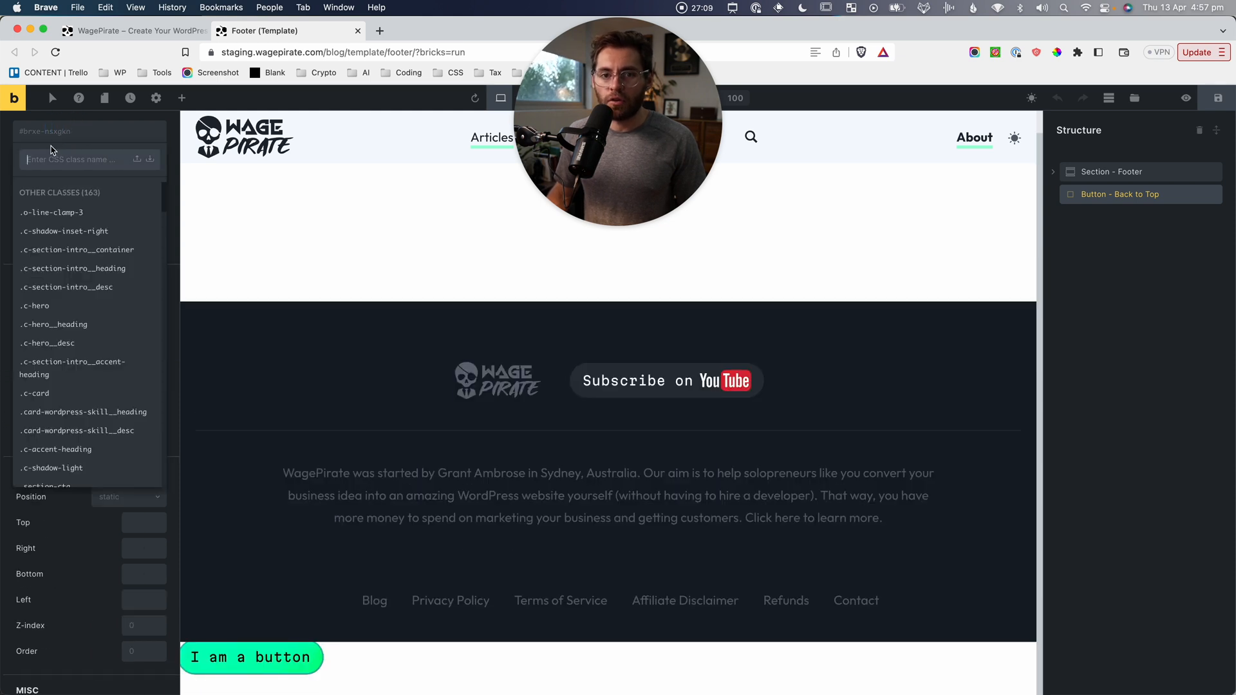
{"action": "type", "text": "back"}
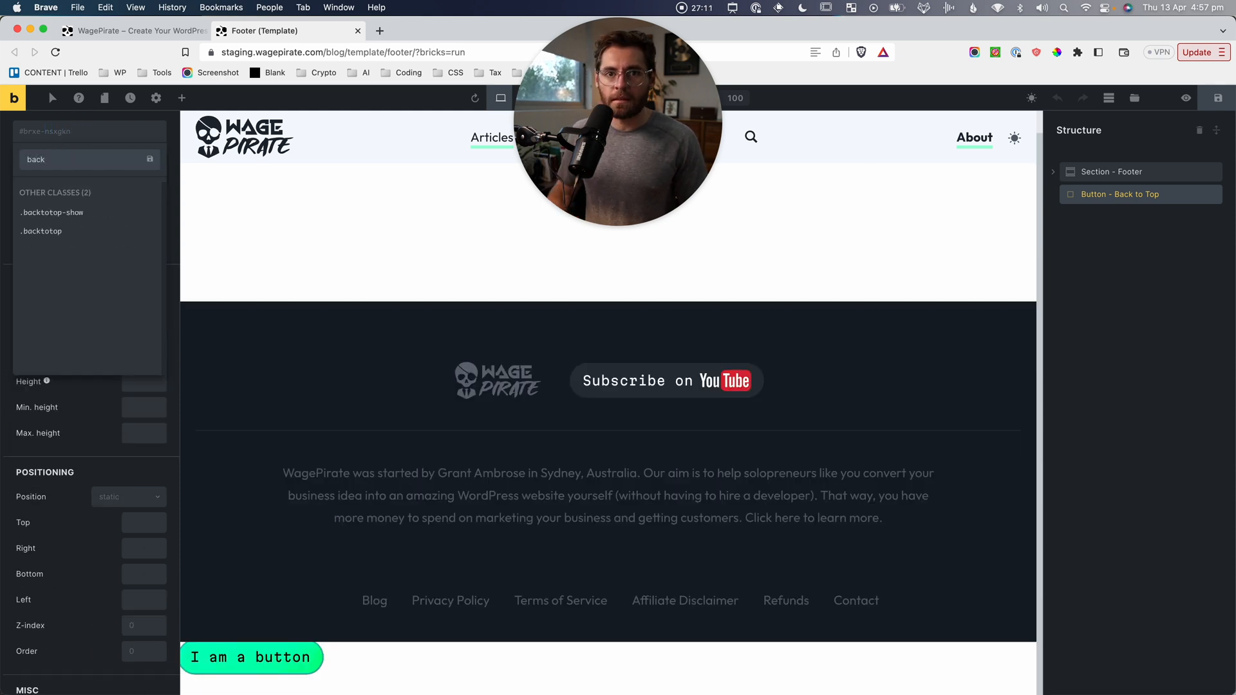
{"action": "left_click", "coordinate": [150, 233]}
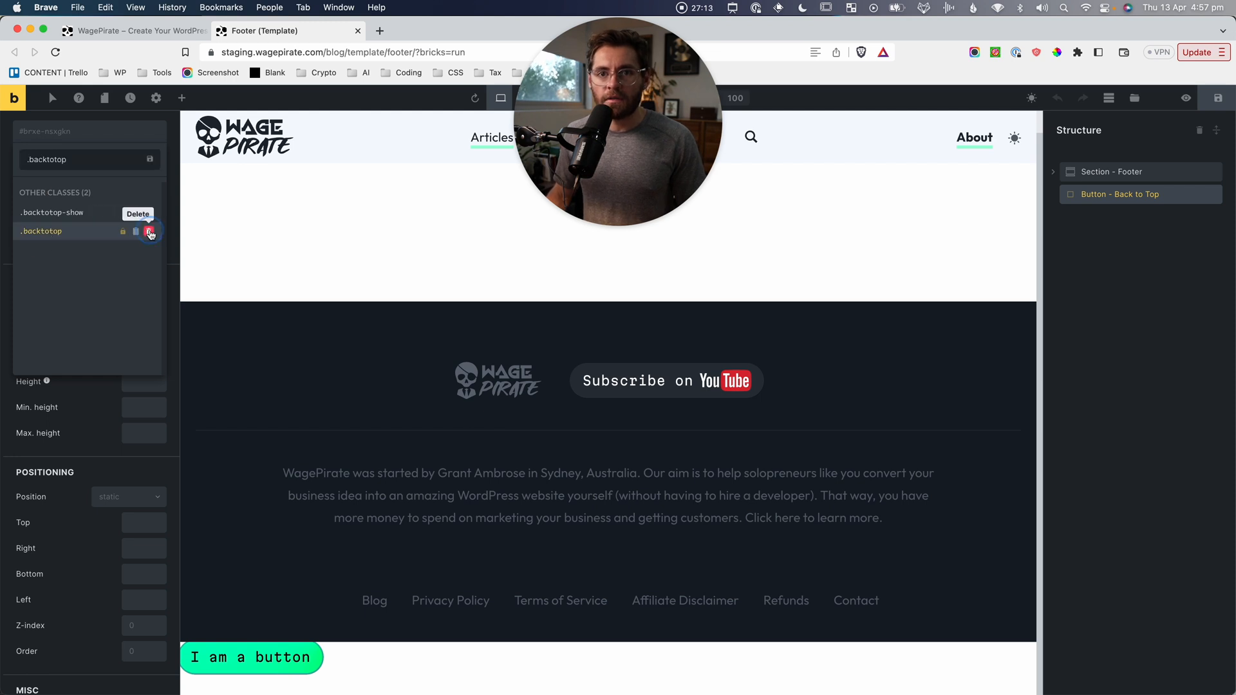
{"action": "left_click", "coordinate": [149, 233]}
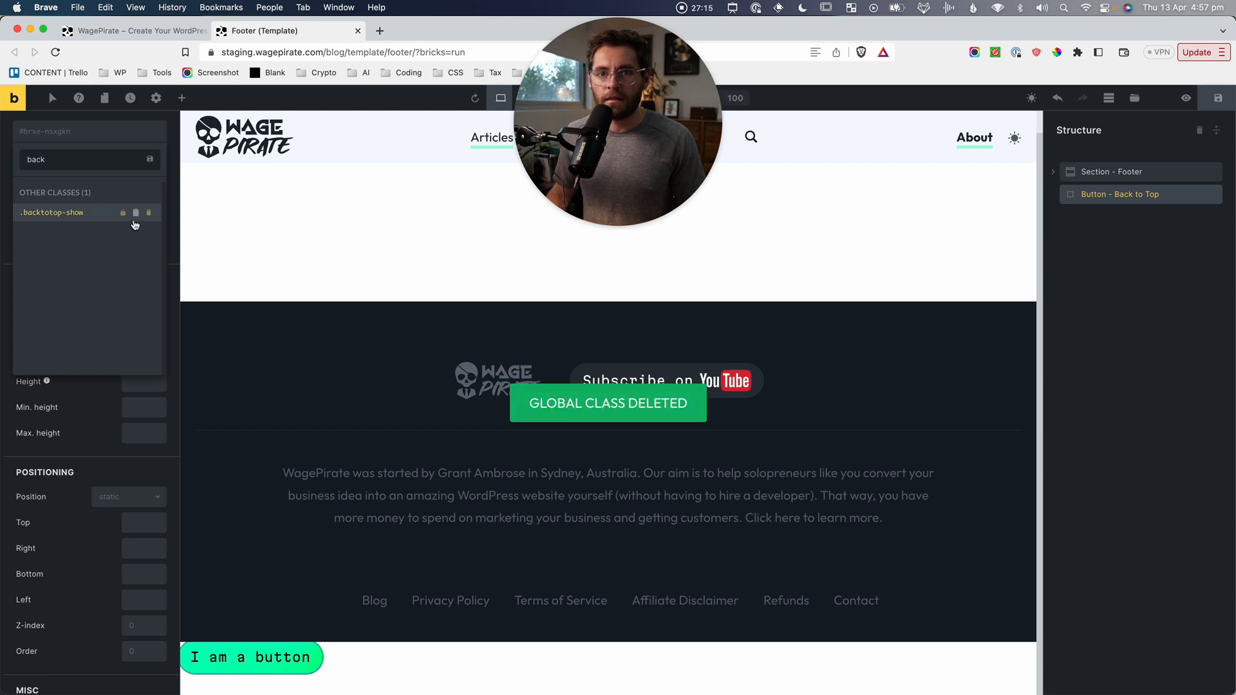
Add a new CSS class named backtotop to the Back to Top button and review the article's style settings for it.
{"action": "left_click", "coordinate": [103, 161]}
{"action": "type", "text": "to"}
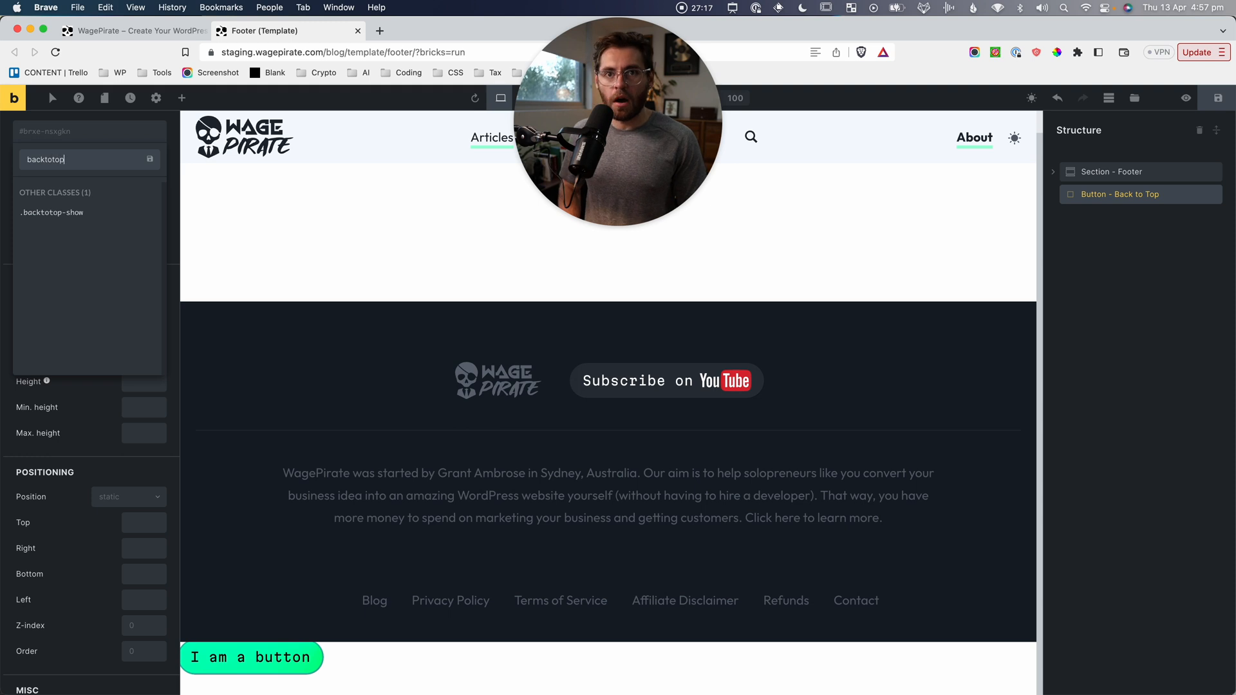
{"action": "type", "text": "top"}
{"action": "key", "text": "Return"}
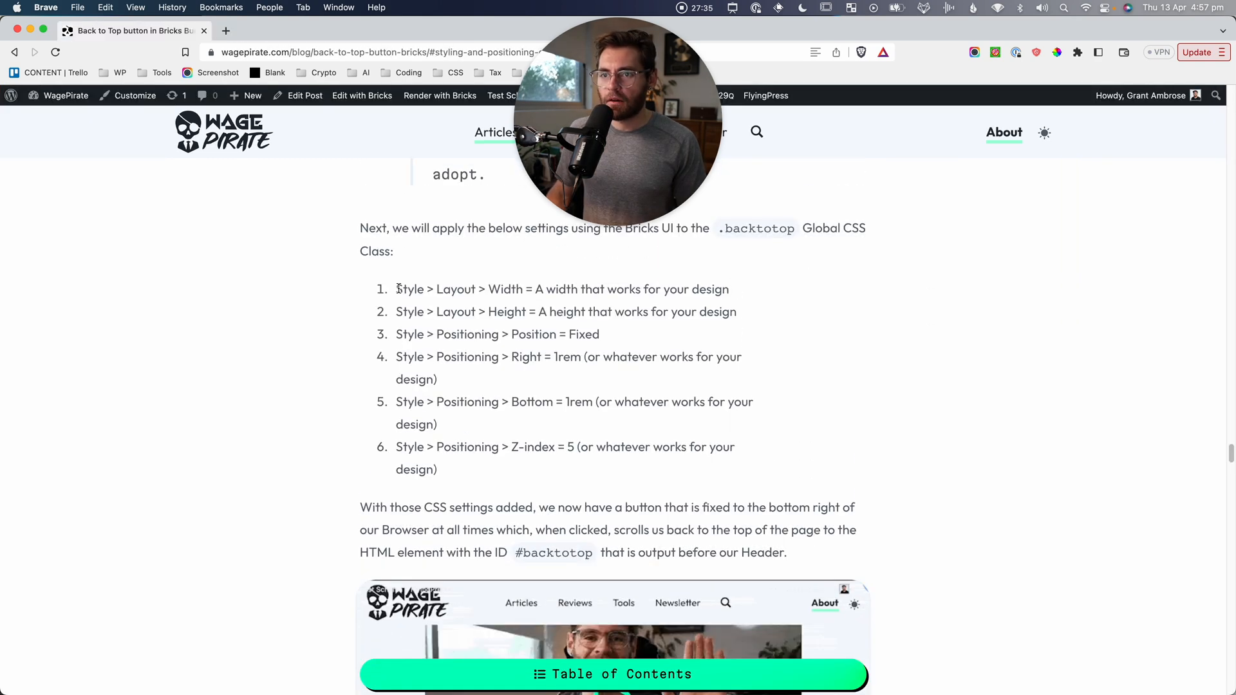
{"action": "left_click_drag", "start_coordinate": [396, 289], "coordinate": [550, 469]}
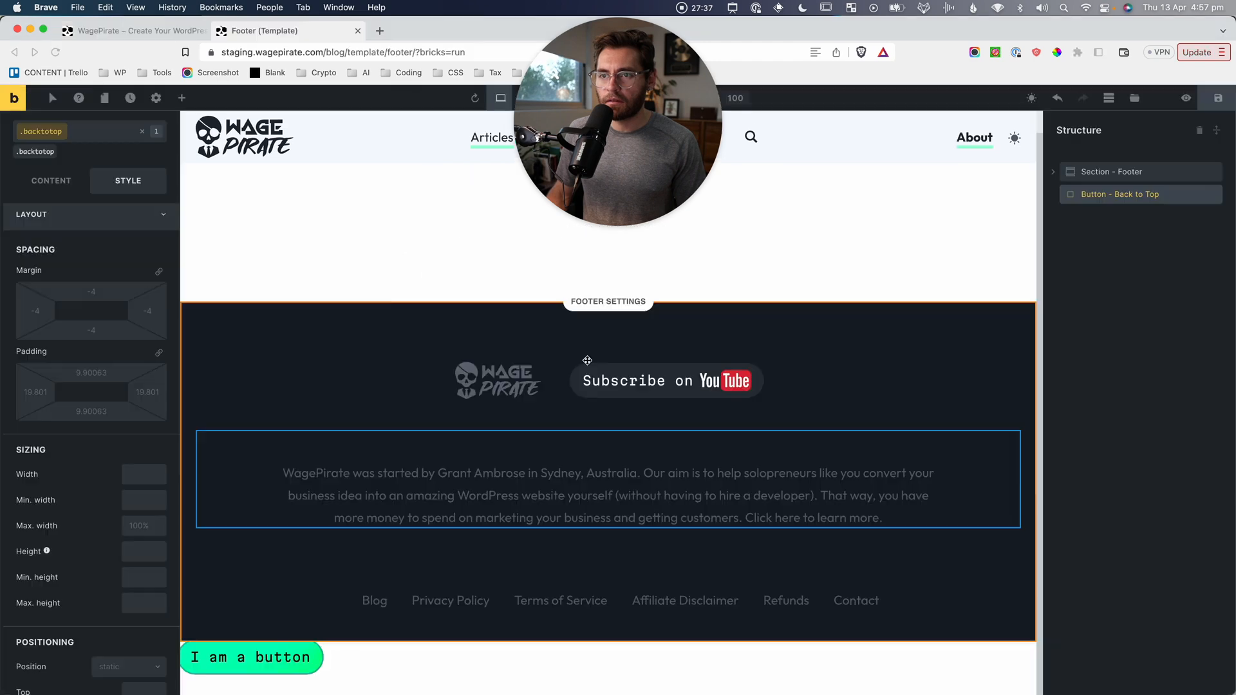
Set the .backtotop class's width to 3rem and its height to 6rem.
{"action": "scroll", "coordinate": [83, 367], "scroll_direction": "down", "scroll_amount": 3}
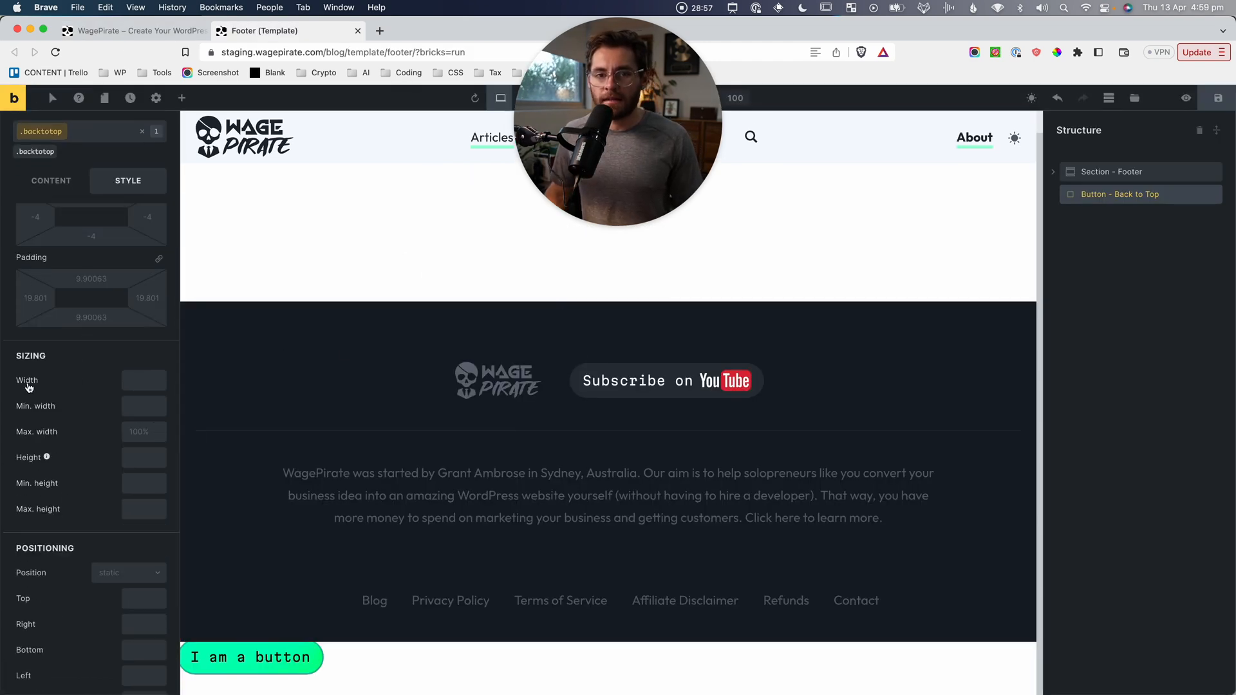
{"action": "left_click", "coordinate": [140, 381]}
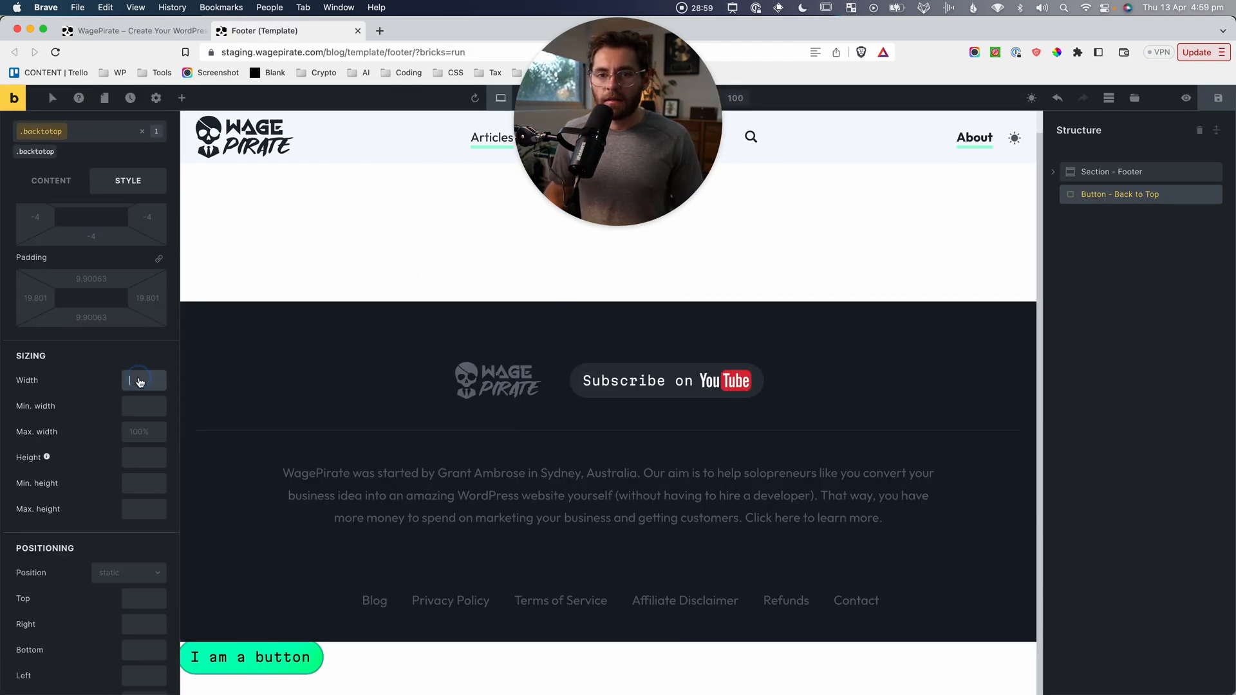
{"action": "type", "text": "4r"}
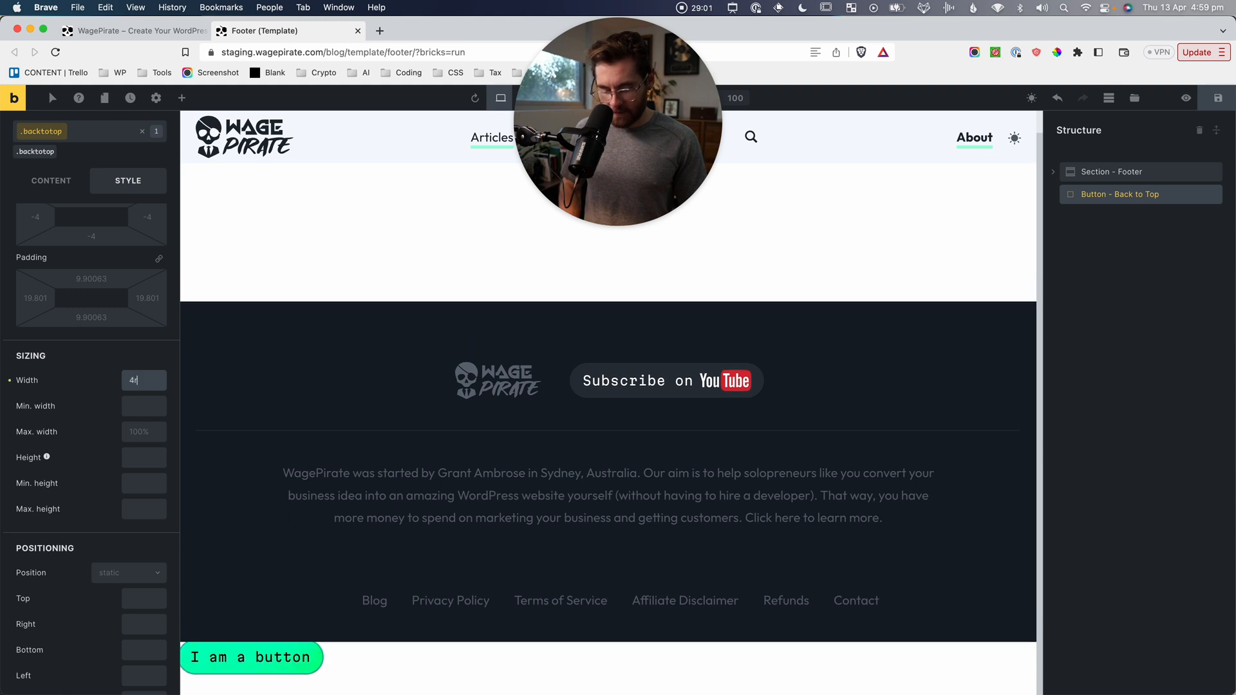
{"action": "type", "text": "em"}
{"action": "left_click", "coordinate": [137, 457]}
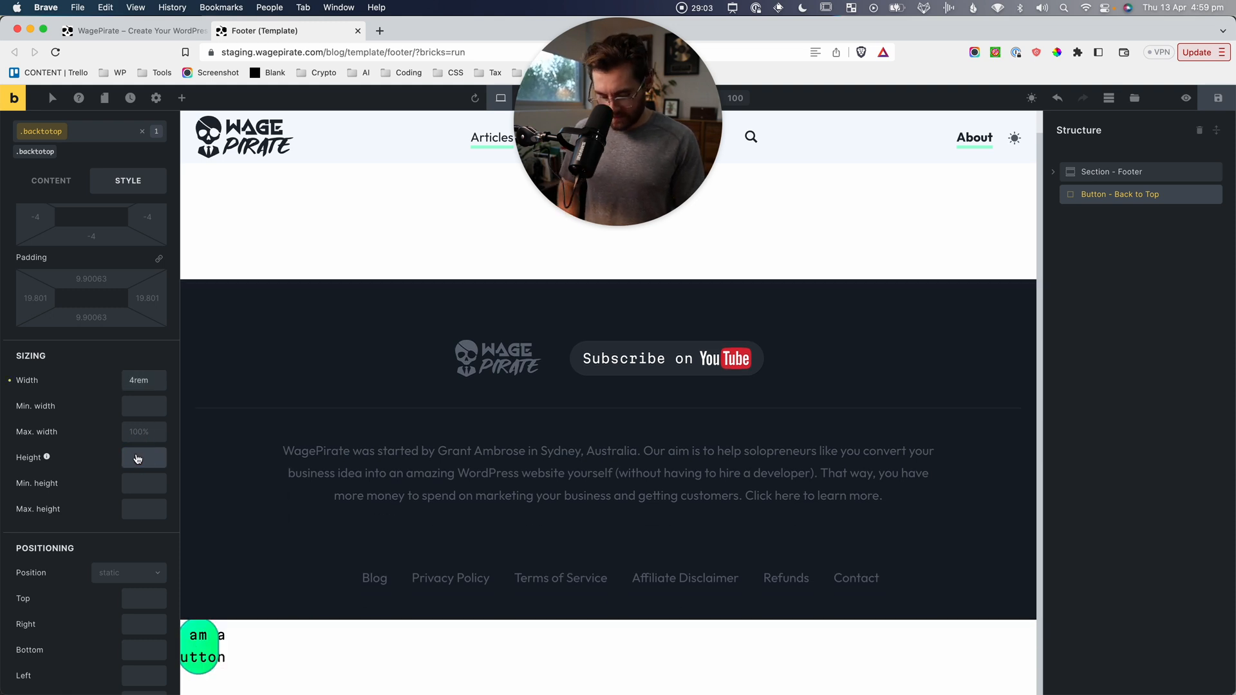
{"action": "type", "text": "6rem"}
{"action": "left_click", "coordinate": [138, 379]}
{"action": "double_click", "coordinate": [139, 380]}
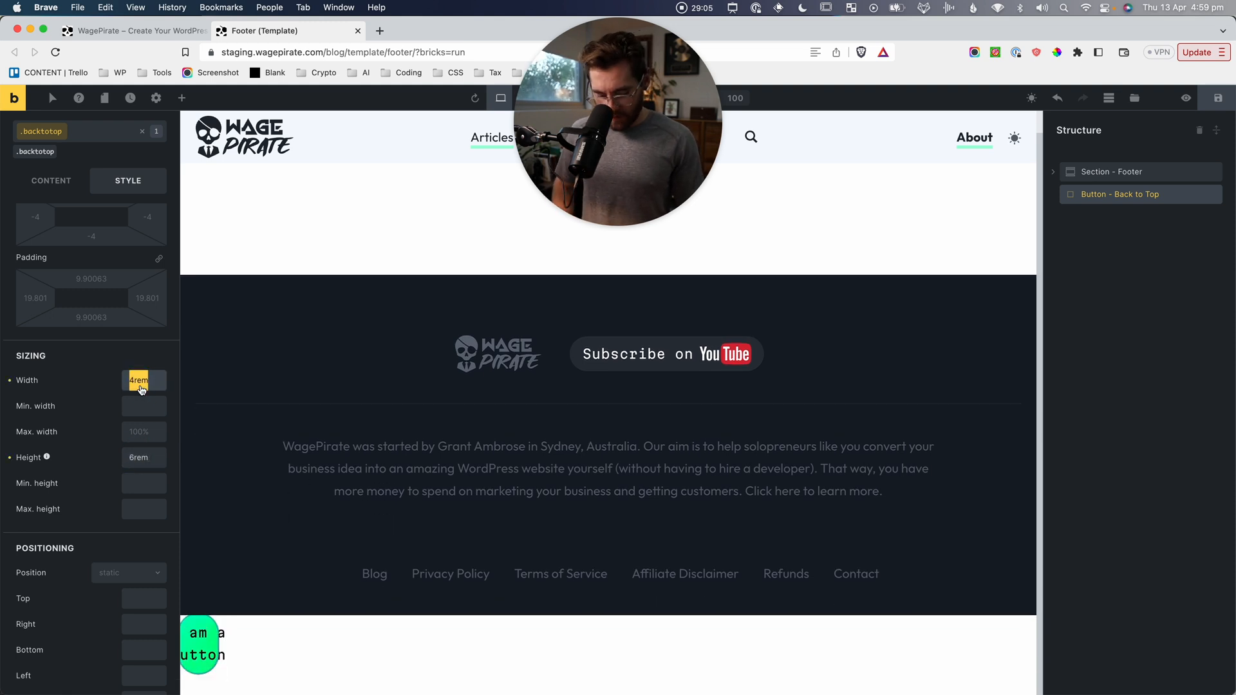
{"action": "type", "text": "3rem"}
{"action": "double_click", "coordinate": [144, 461]}
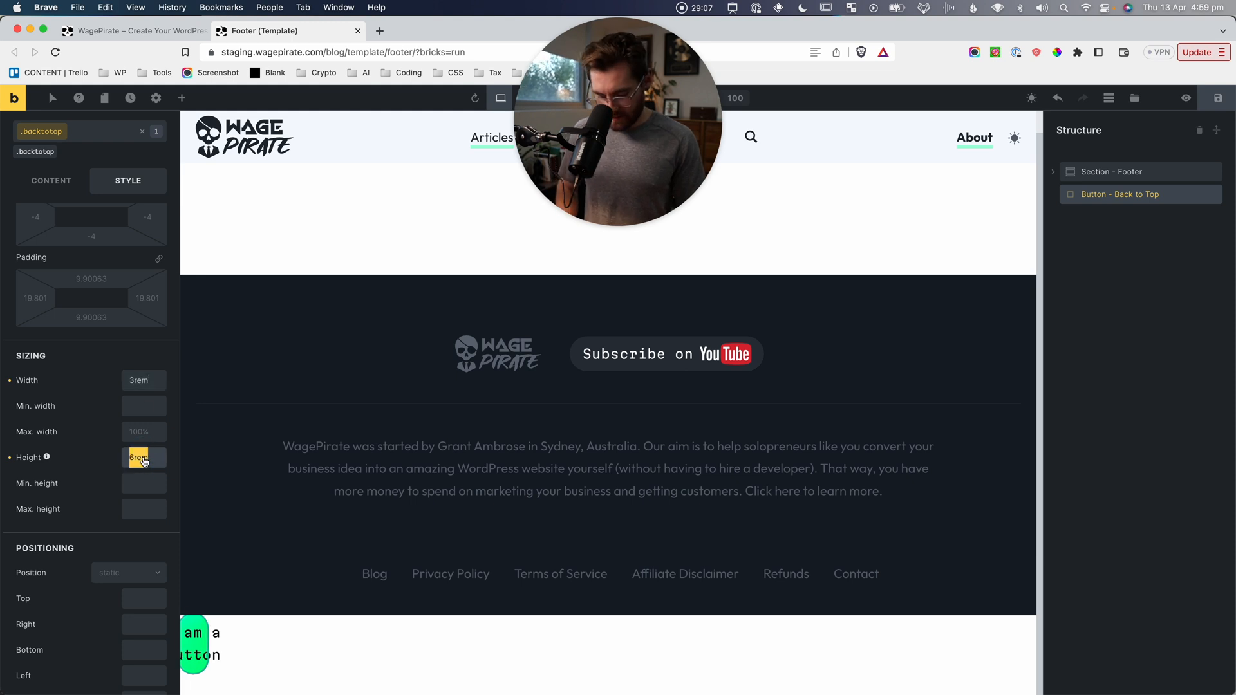
{"action": "type", "text": "6rem"}
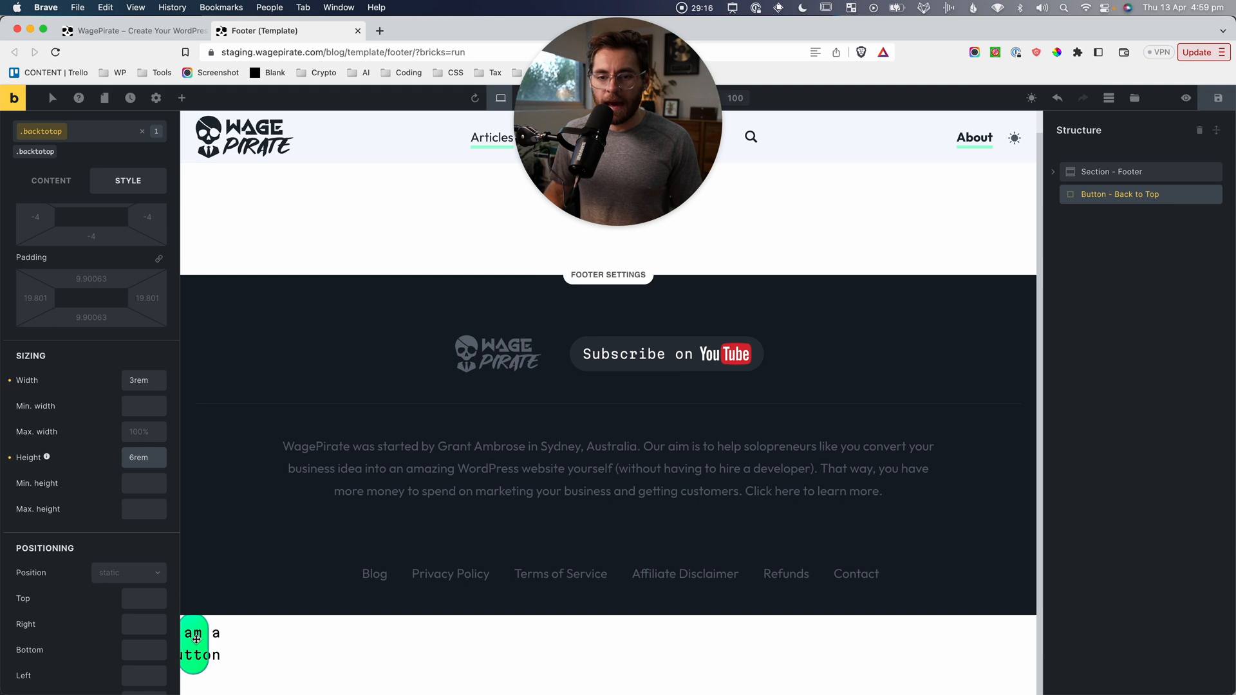
Set the .backtotop class's position to fixed, with a bottom offset of 2rem, a right offset of 4rem and a z-index of 5.
{"action": "scroll", "coordinate": [127, 423], "scroll_direction": "down", "scroll_amount": 3}
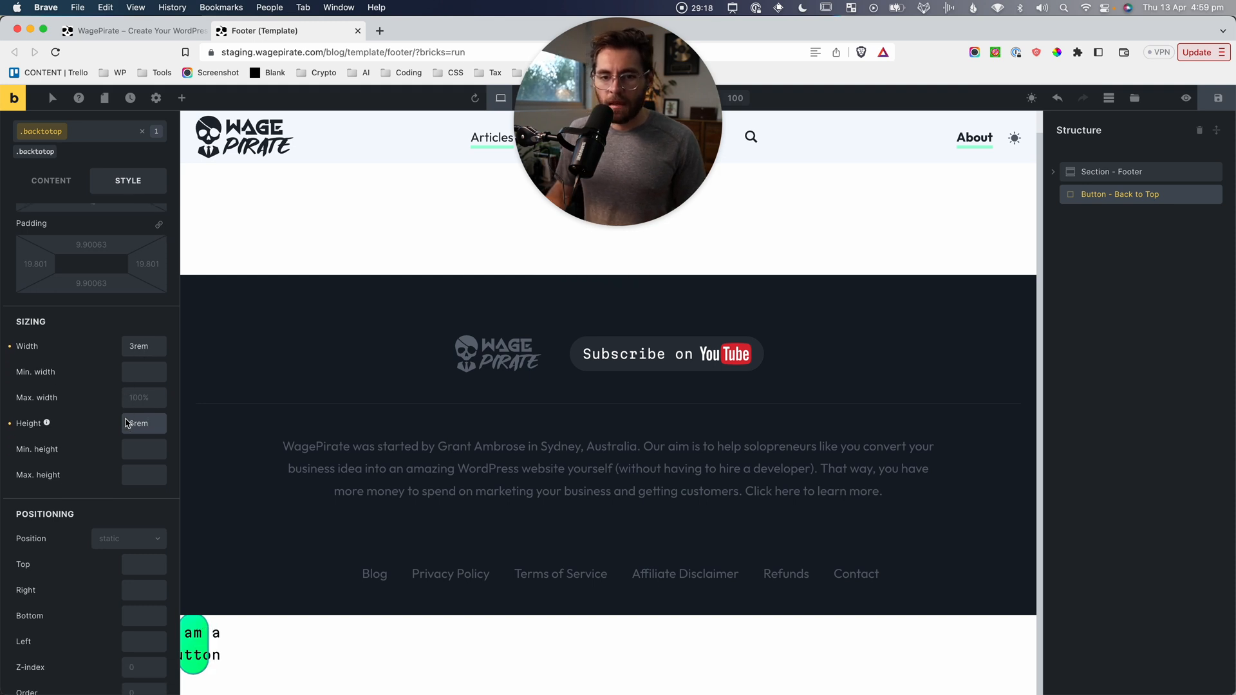
{"action": "scroll", "coordinate": [127, 423], "scroll_direction": "down", "scroll_amount": 1}
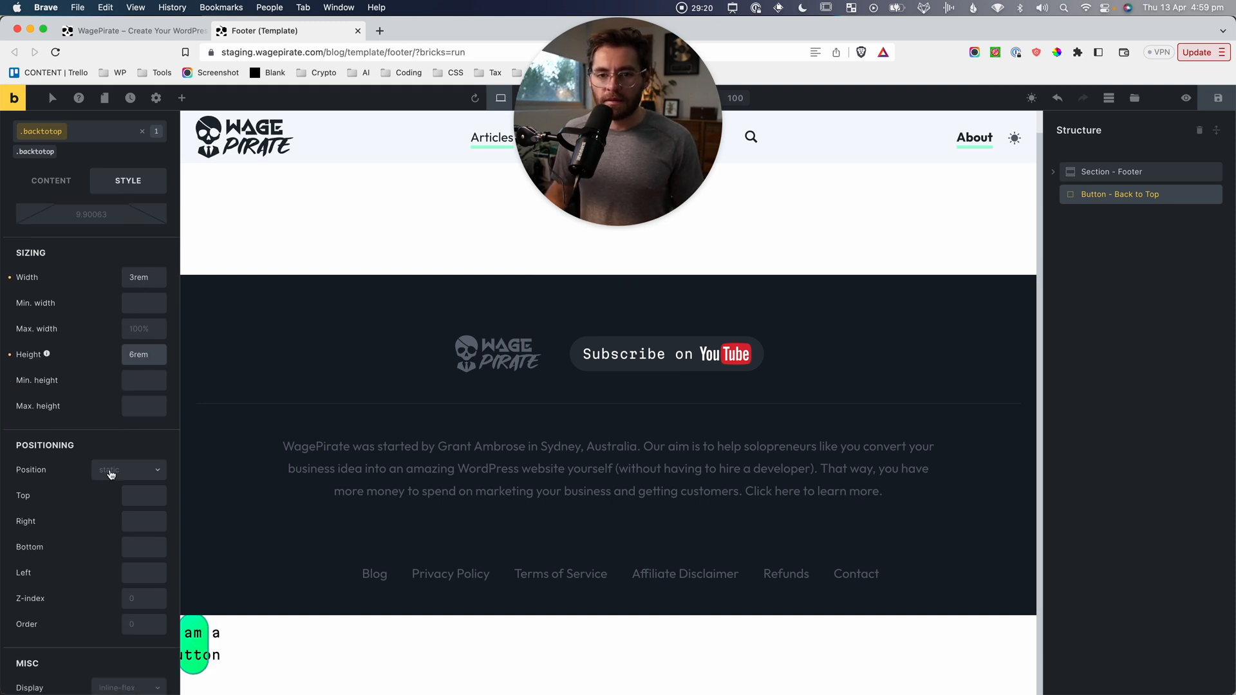
{"action": "left_click", "coordinate": [111, 473]}
{"action": "left_click", "coordinate": [105, 554]}
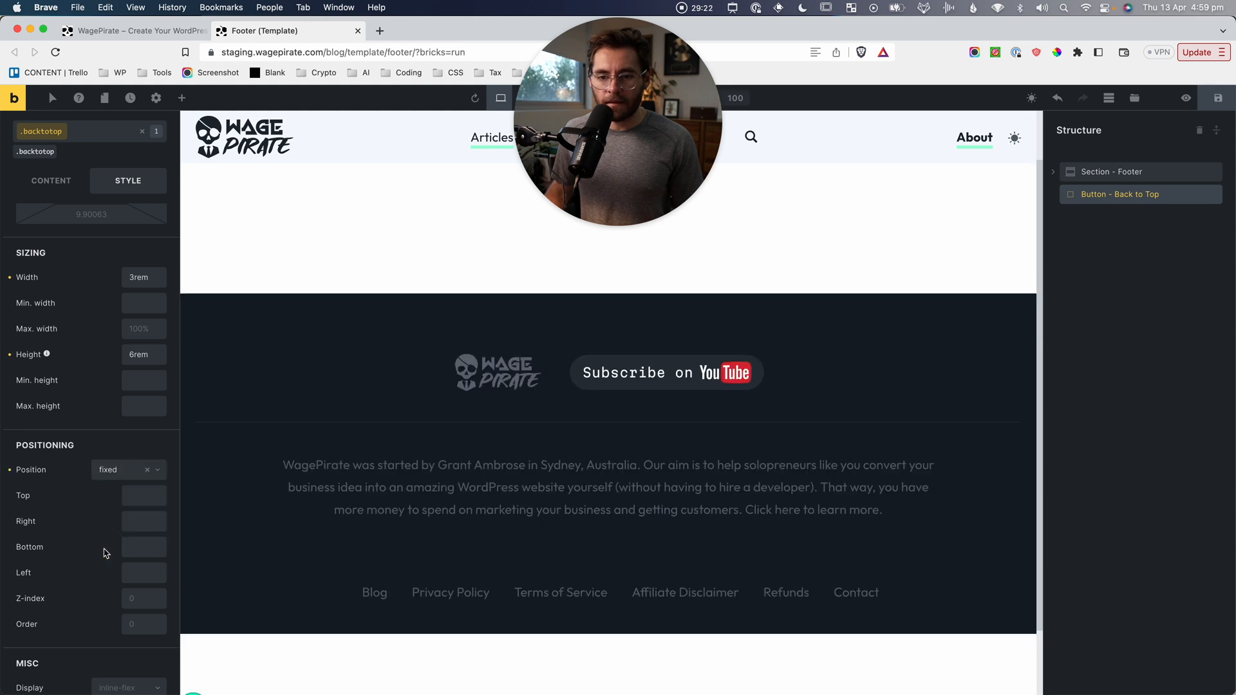
{"action": "left_click", "coordinate": [134, 555]}
{"action": "type", "text": "2rem"}
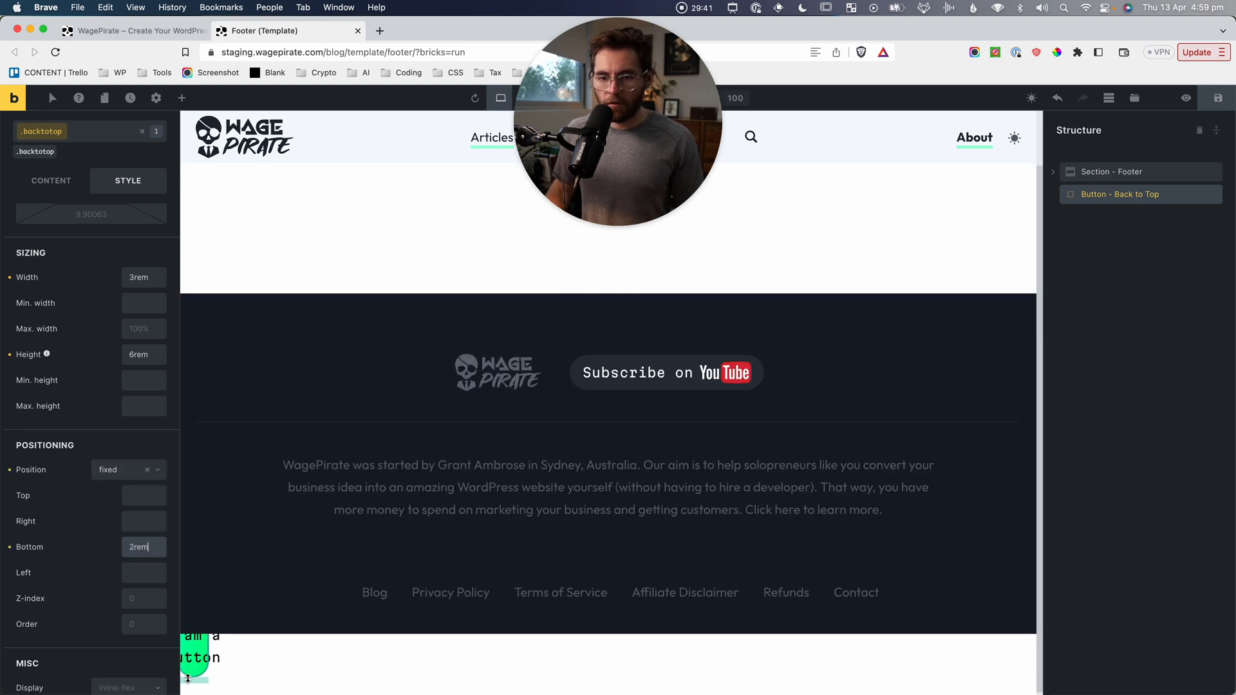
{"action": "left_click", "coordinate": [139, 522]}
{"action": "type", "text": "4rem"}
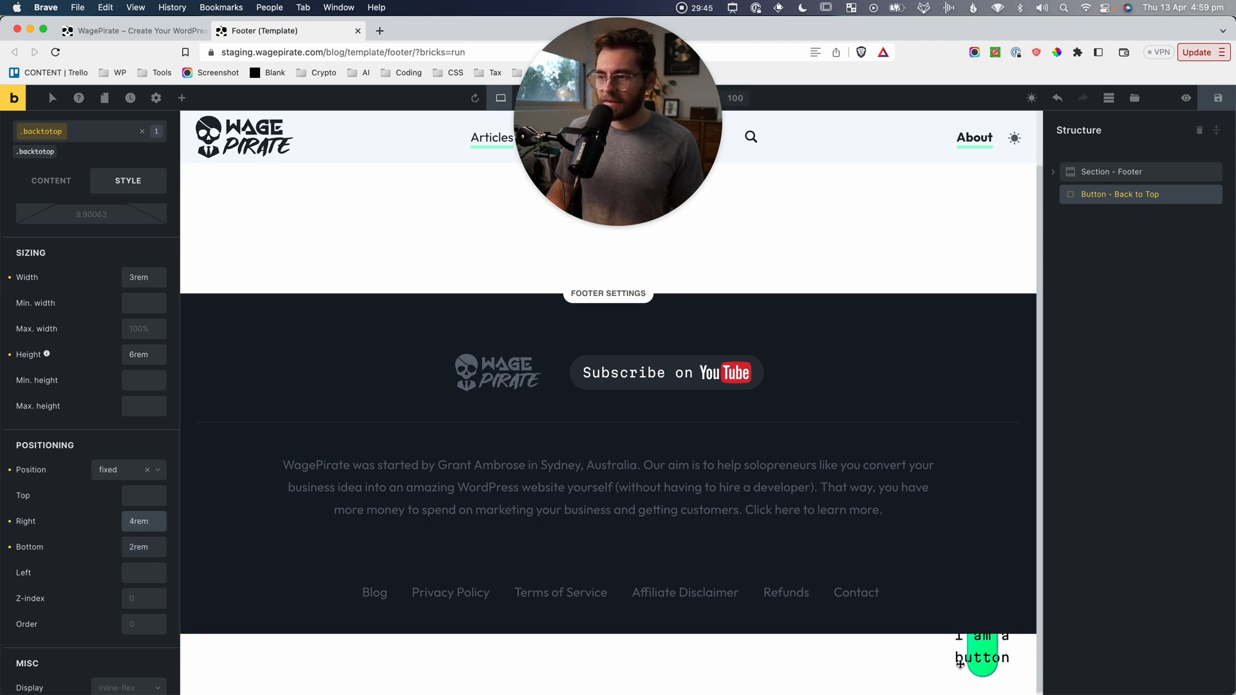
{"action": "left_click", "coordinate": [148, 602]}
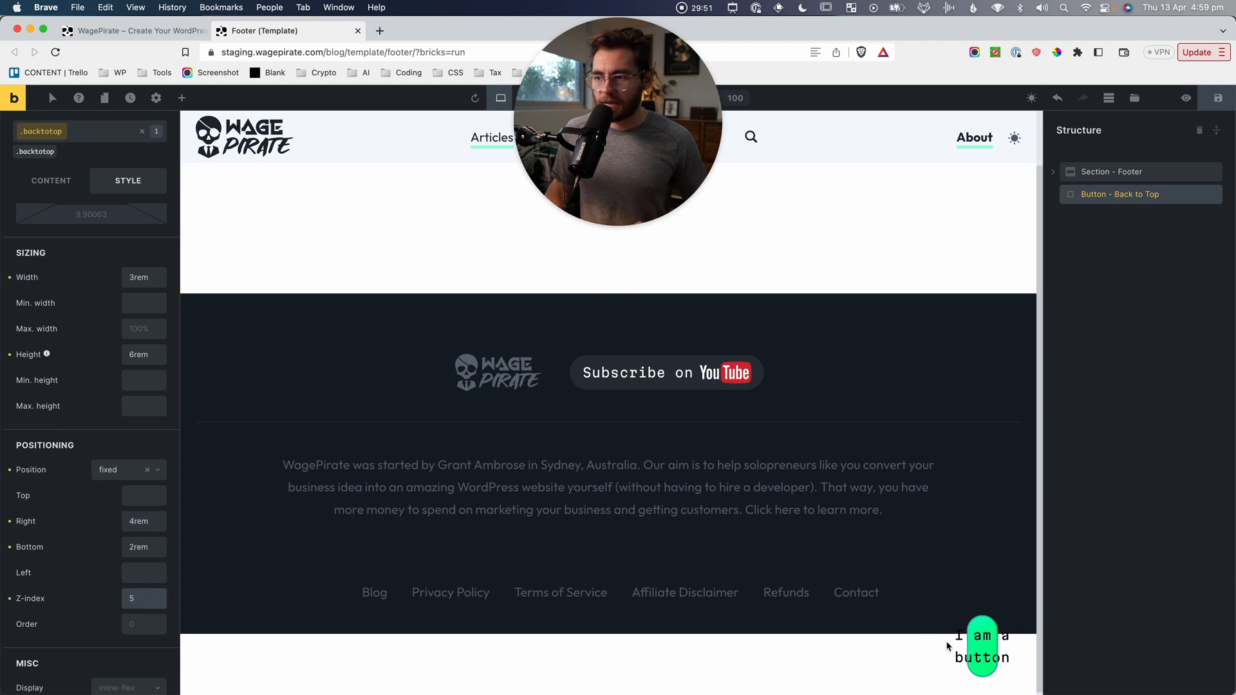
Review the article's list of .backtotop settings and its section on adding an Up Arrow icon, and return to the Footer template.
{"action": "left_click_drag", "start_coordinate": [396, 311], "coordinate": [489, 491]}
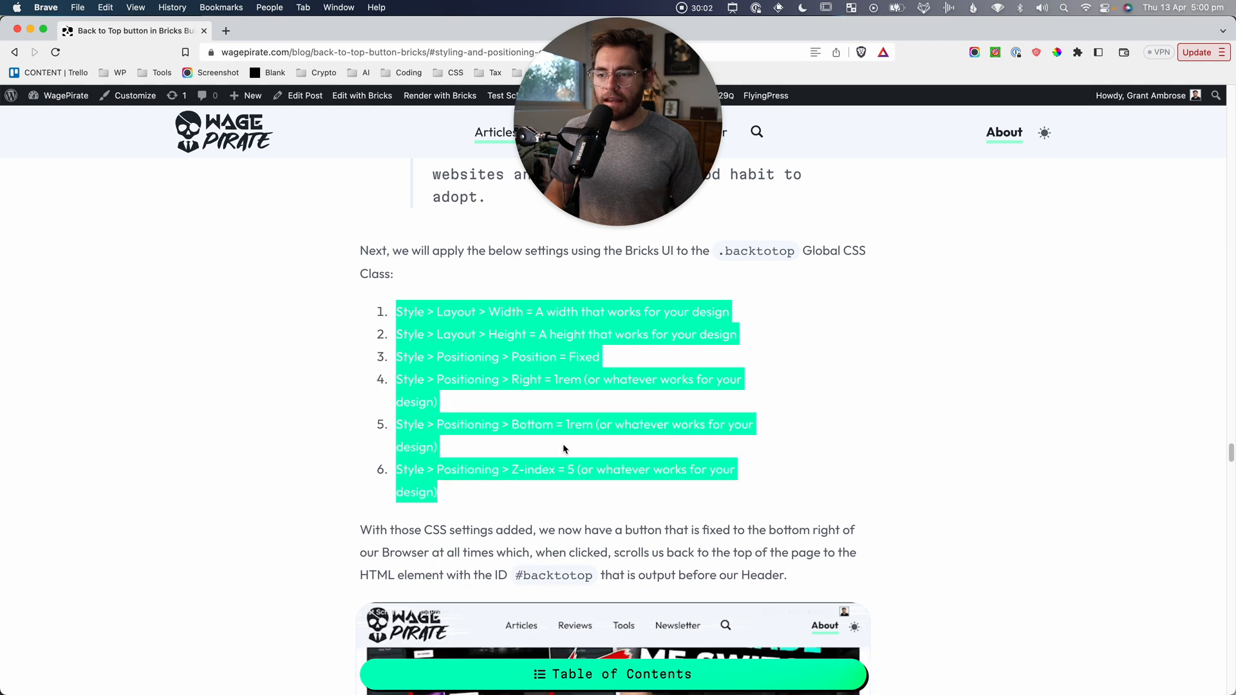
{"action": "left_click", "coordinate": [740, 420]}
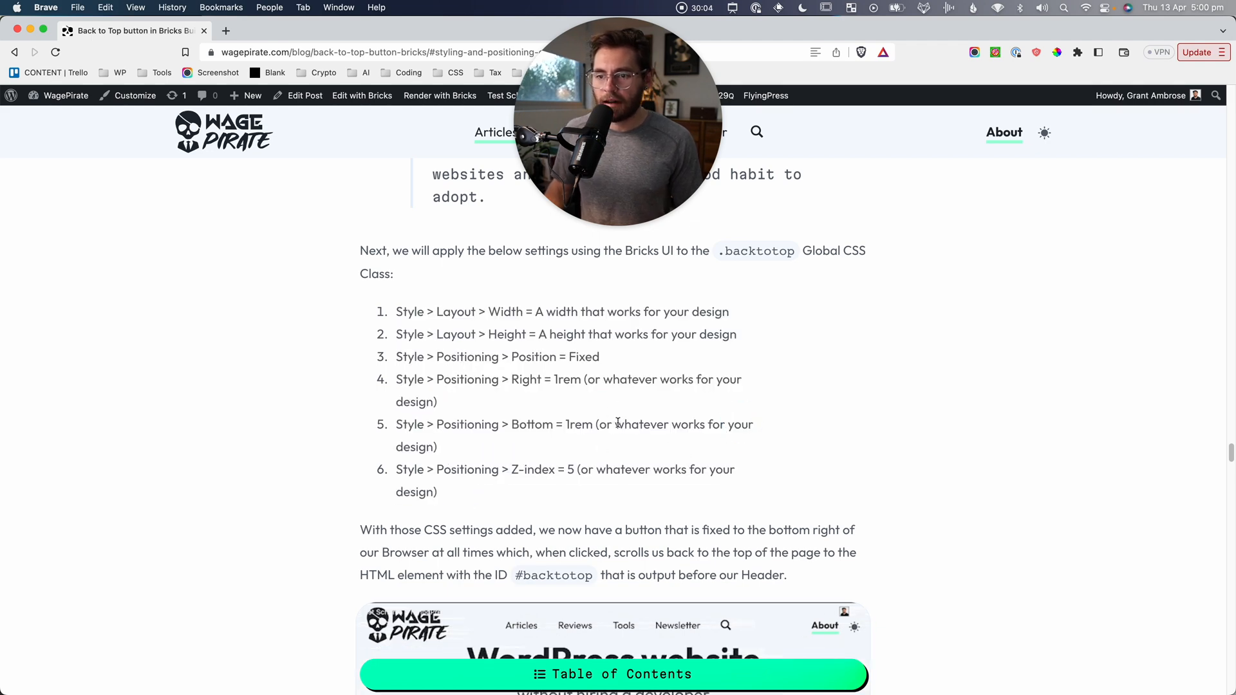
{"action": "scroll", "coordinate": [623, 472], "scroll_direction": "down", "scroll_amount": 10}
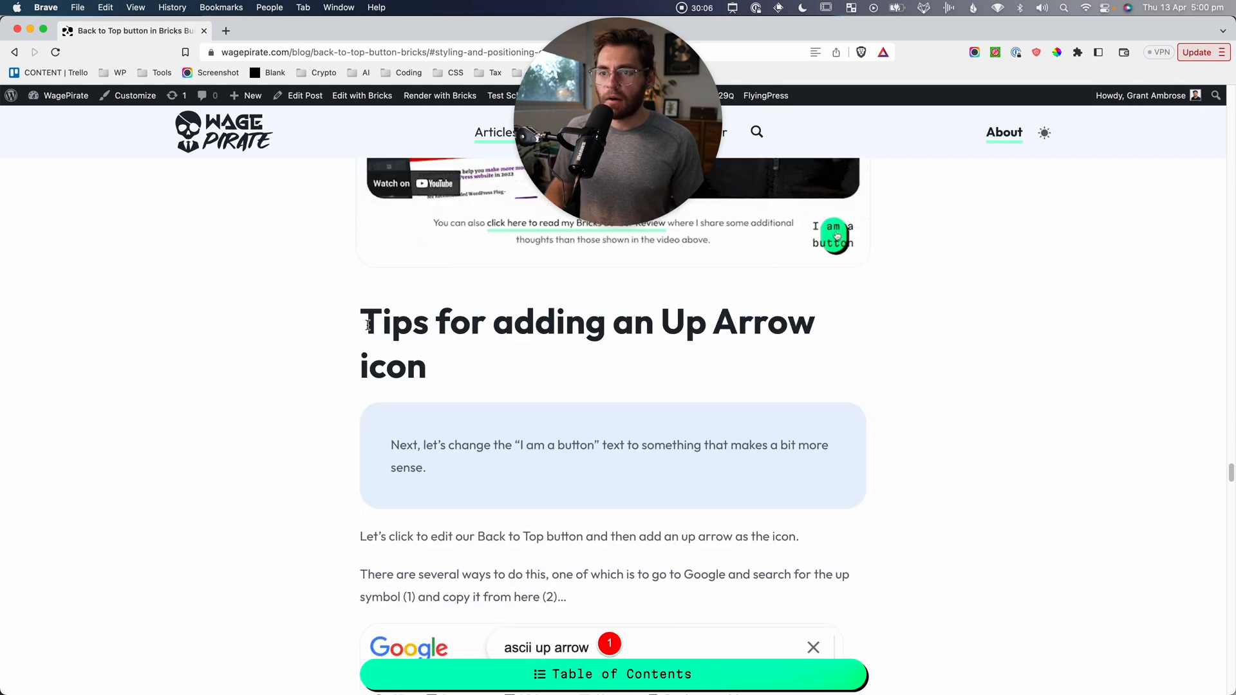
{"action": "left_click_drag", "start_coordinate": [373, 322], "coordinate": [767, 384]}
{"action": "left_click", "coordinate": [762, 380]}
{"action": "key", "text": "super+grave"}
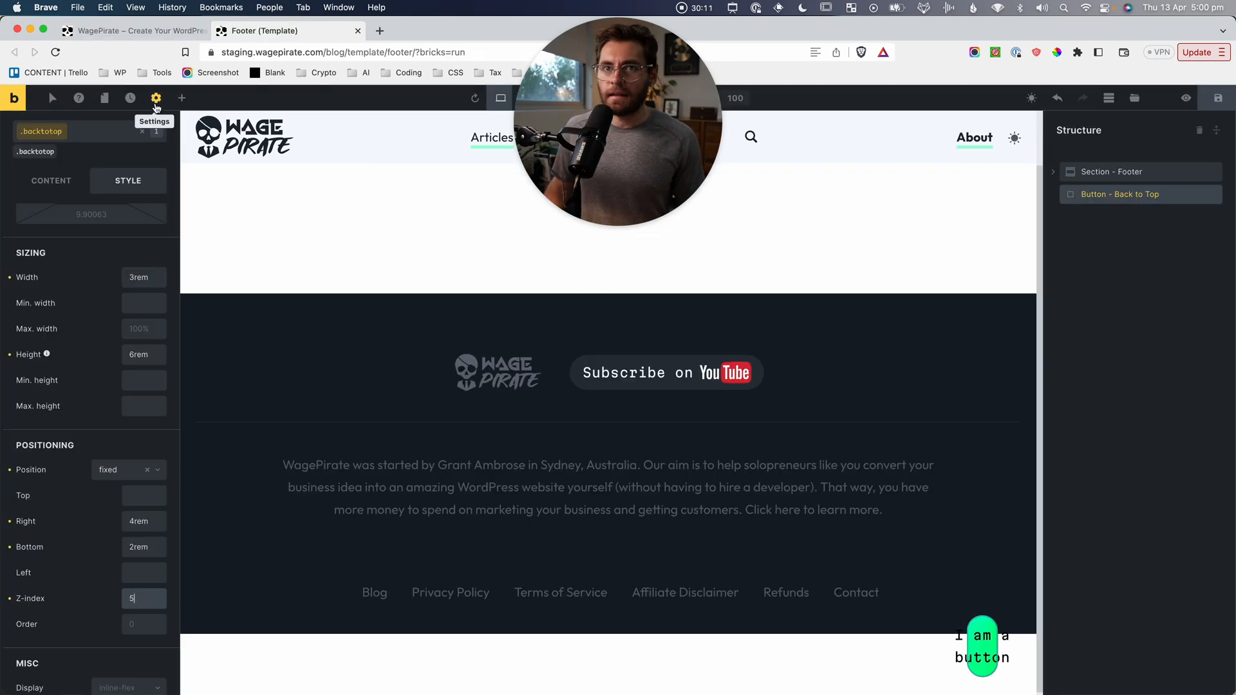
Leave the .backtotop class and replace the Back to Top button's text with the placeholder fdsafasdf.
{"action": "left_click", "coordinate": [142, 131]}
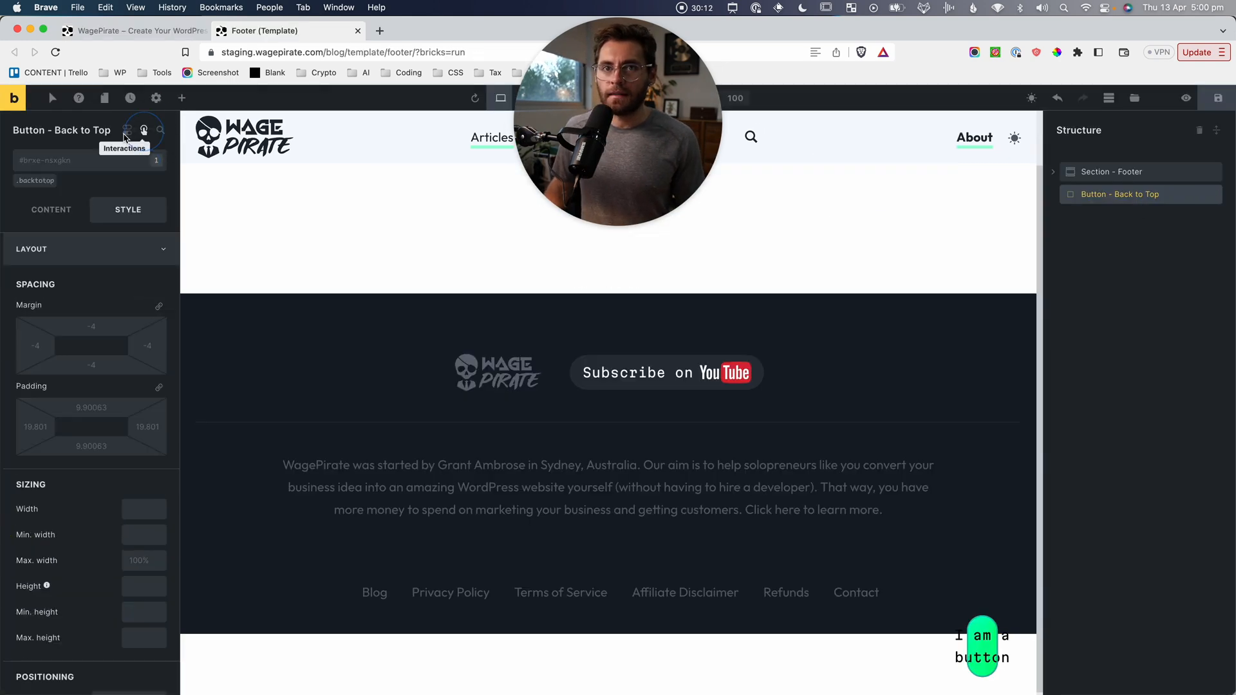
{"action": "left_click", "coordinate": [45, 209]}
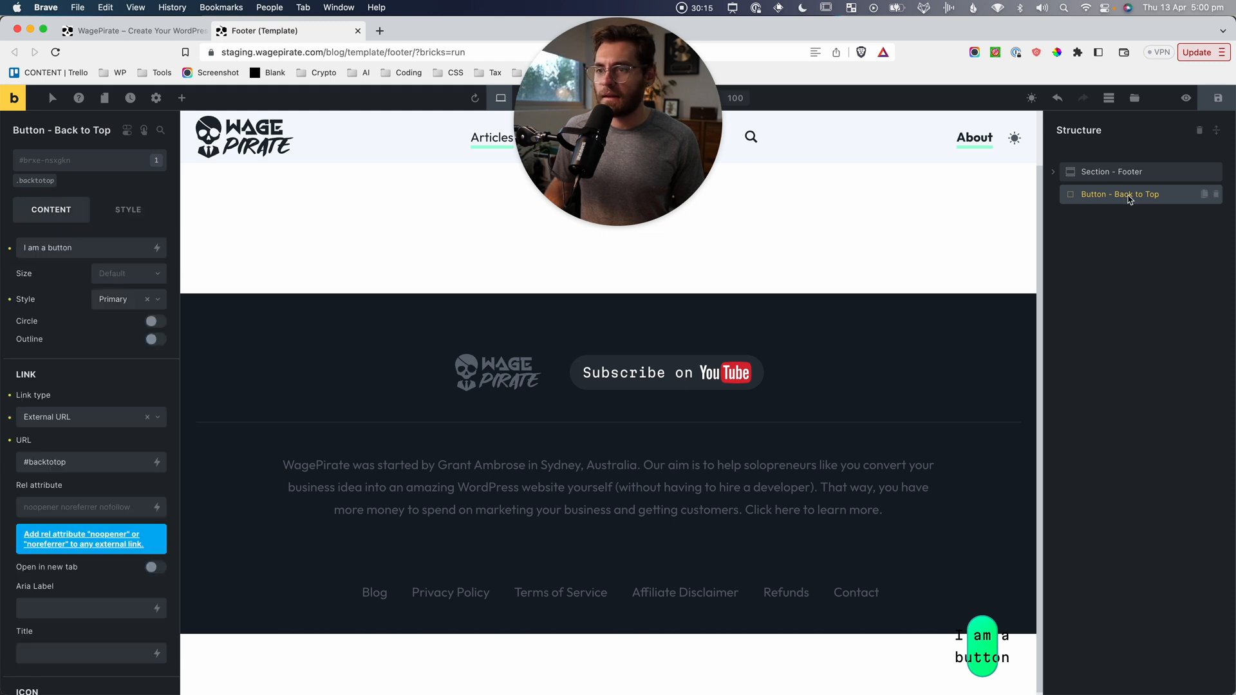
{"action": "scroll", "coordinate": [100, 427], "scroll_direction": "down", "scroll_amount": 2}
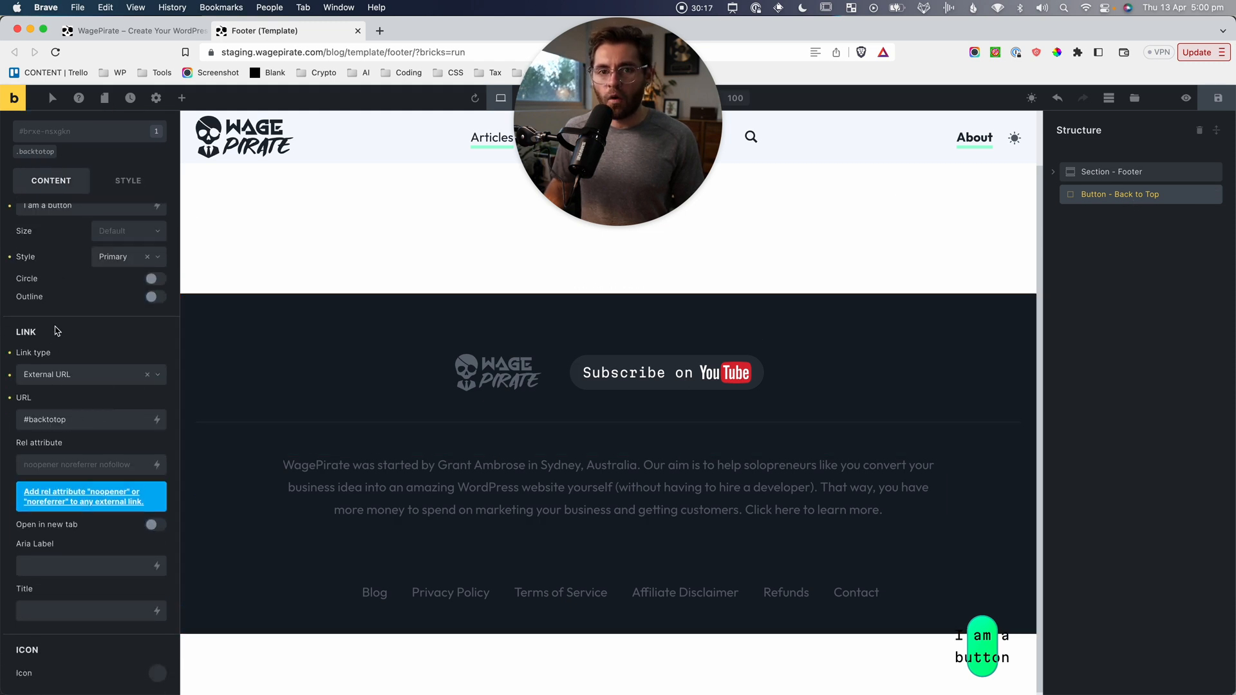
{"action": "scroll", "coordinate": [55, 331], "scroll_direction": "up", "scroll_amount": 2}
{"action": "left_click", "coordinate": [51, 251]}
{"action": "key", "text": "super+a"}
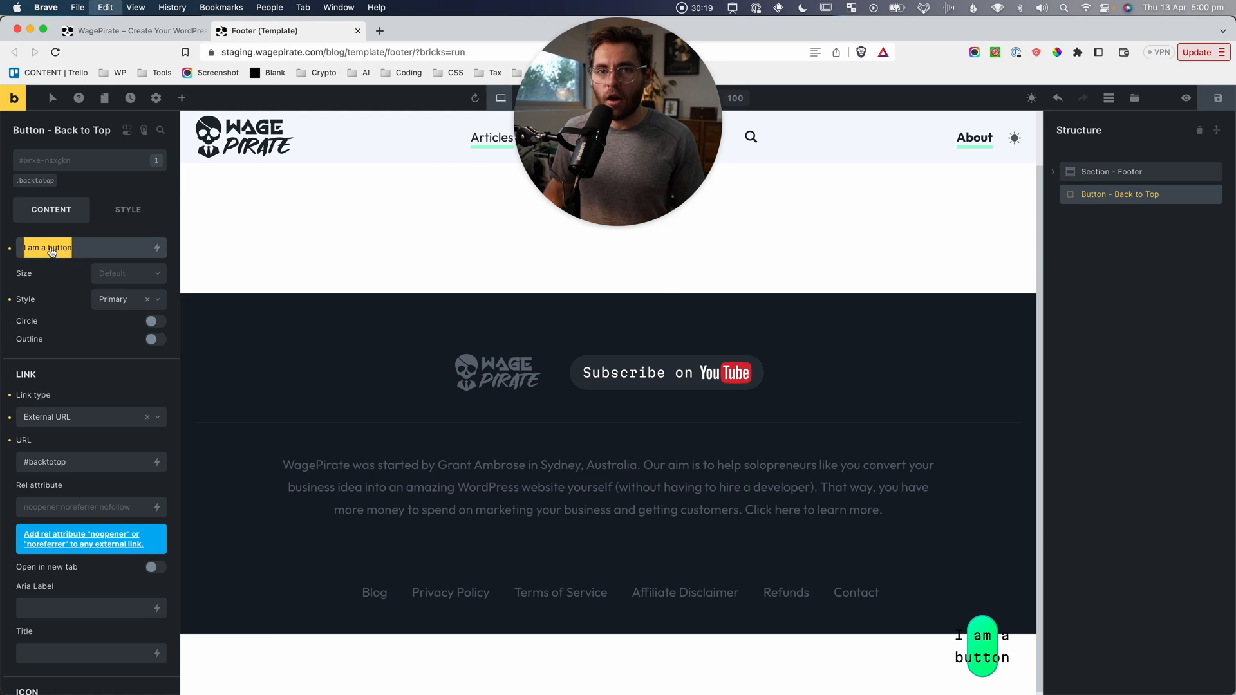
{"action": "key", "text": "BackSpace"}
{"action": "type", "text": "fdsafasdf"}
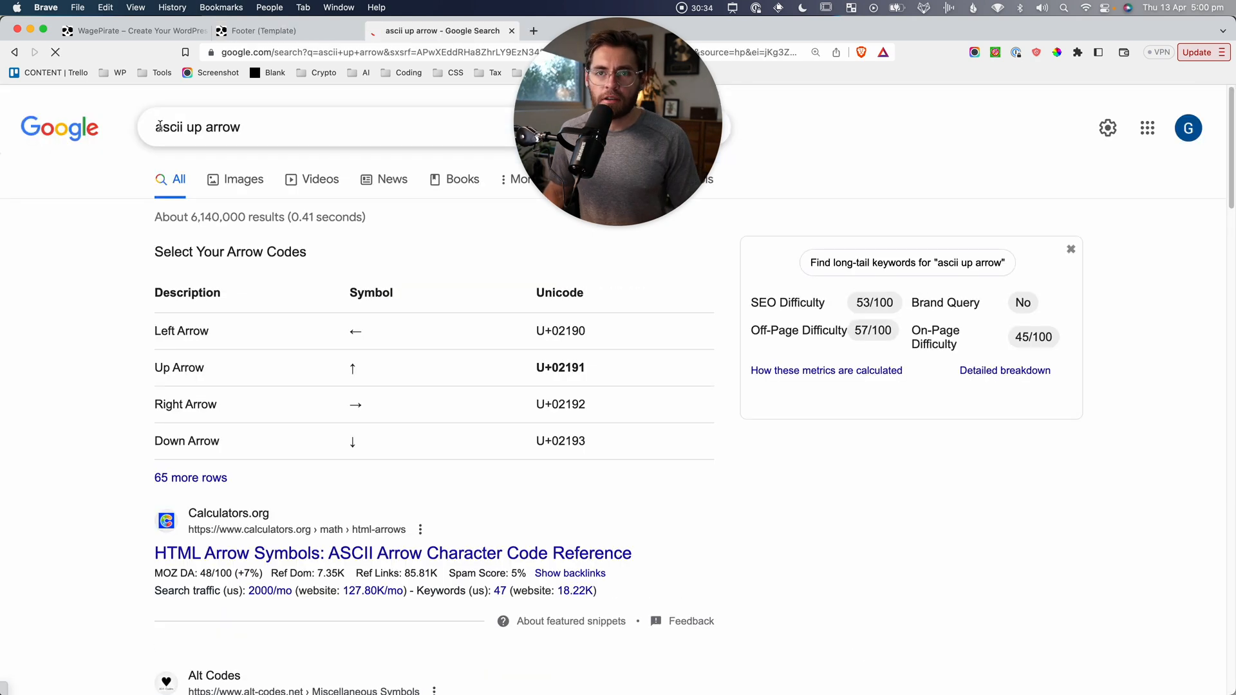
Copy the ↑ symbol from the Google results for "ascii up arrow" and paste it as the Back to Top button's text.
{"action": "left_click_drag", "start_coordinate": [156, 126], "coordinate": [238, 127]}
{"action": "left_click", "coordinate": [28, 289]}
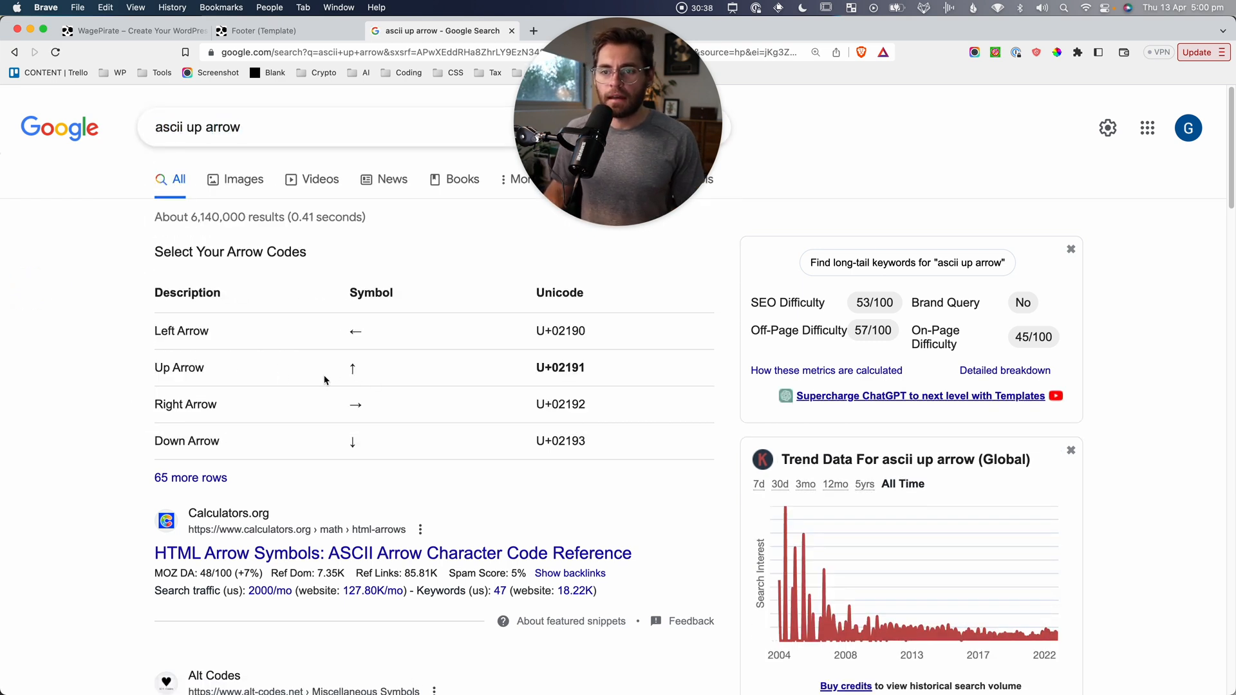
{"action": "double_click", "coordinate": [353, 367]}
{"action": "key", "text": "super+c"}
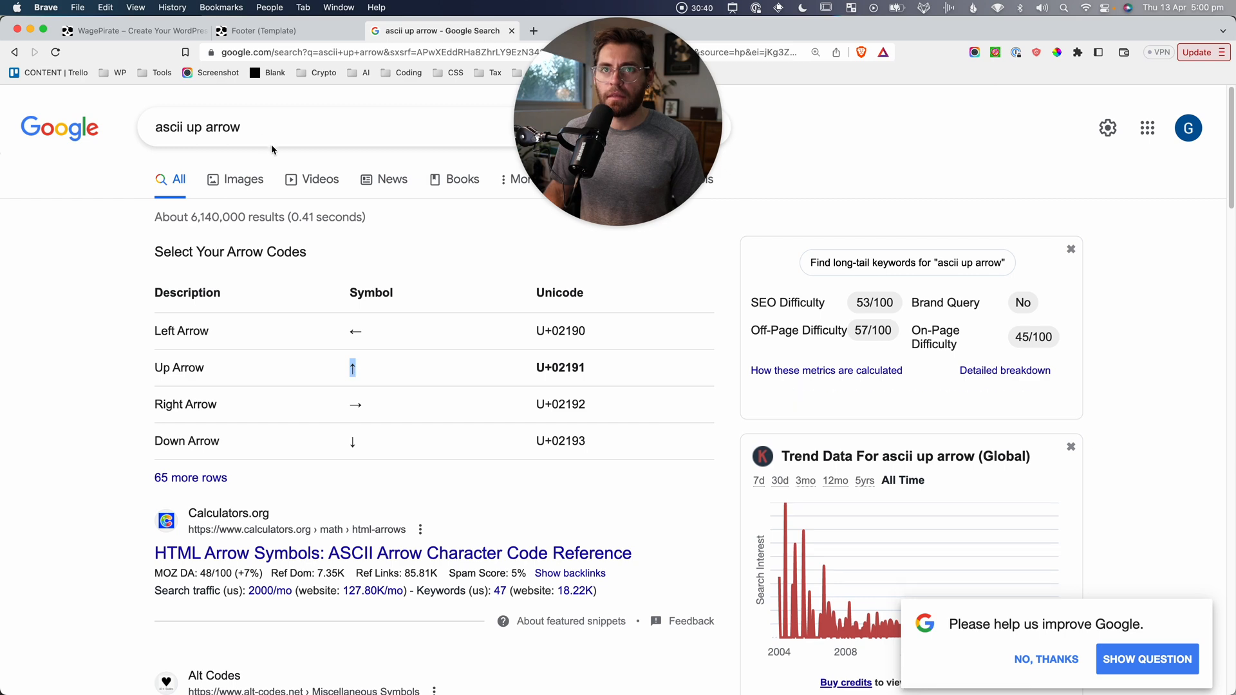
{"action": "left_click", "coordinate": [264, 31]}
{"action": "key", "text": "super+v"}
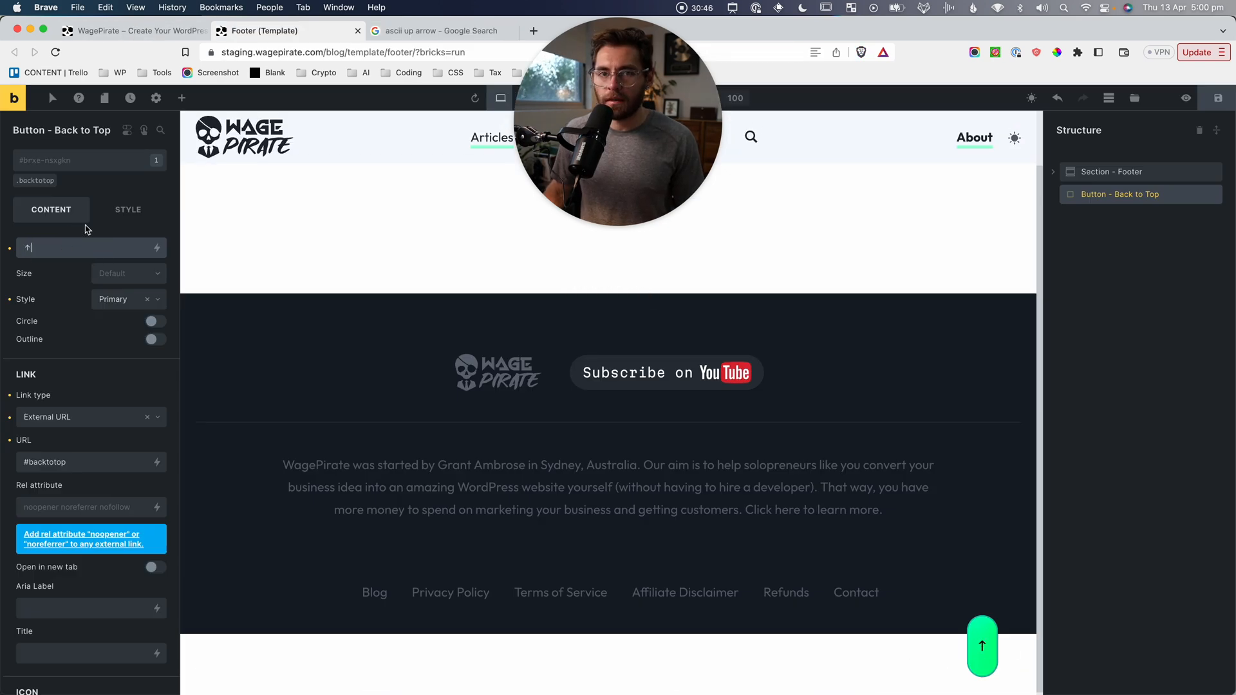
Clear the Back to Top button's text and choose SVG as the library for its icon.
{"action": "key", "text": "super+a"}
{"action": "key", "text": "BackSpace"}
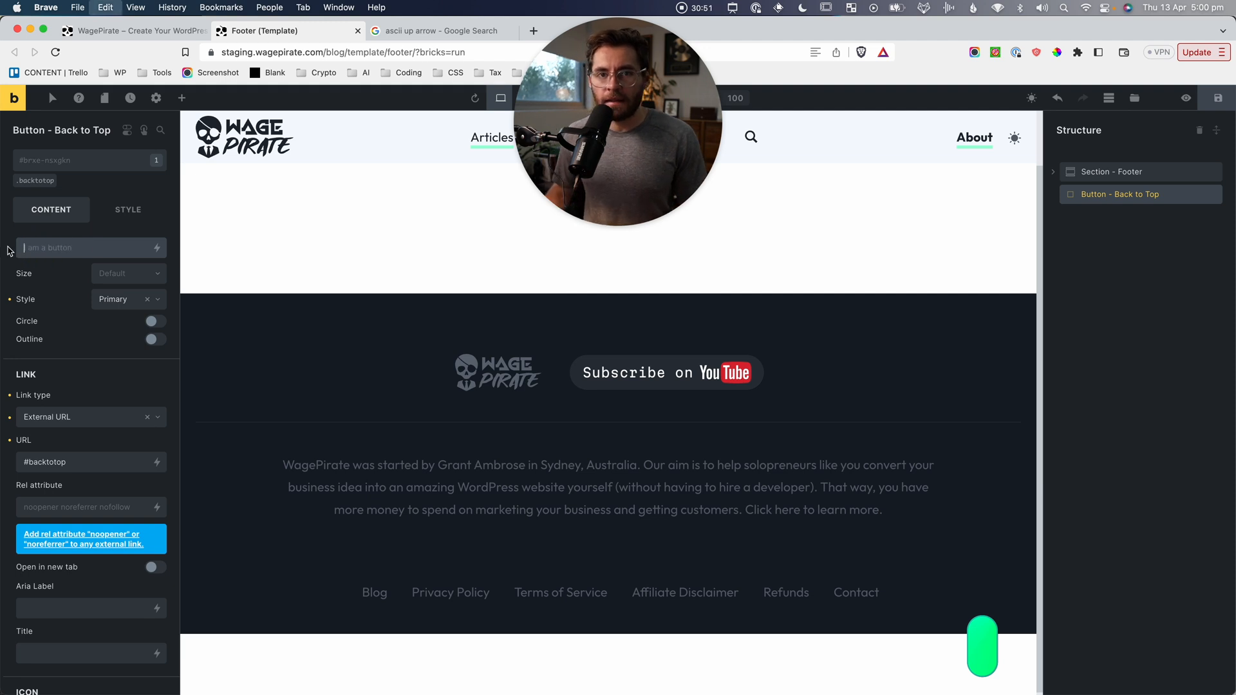
{"action": "scroll", "coordinate": [82, 422], "scroll_direction": "down", "scroll_amount": 2}
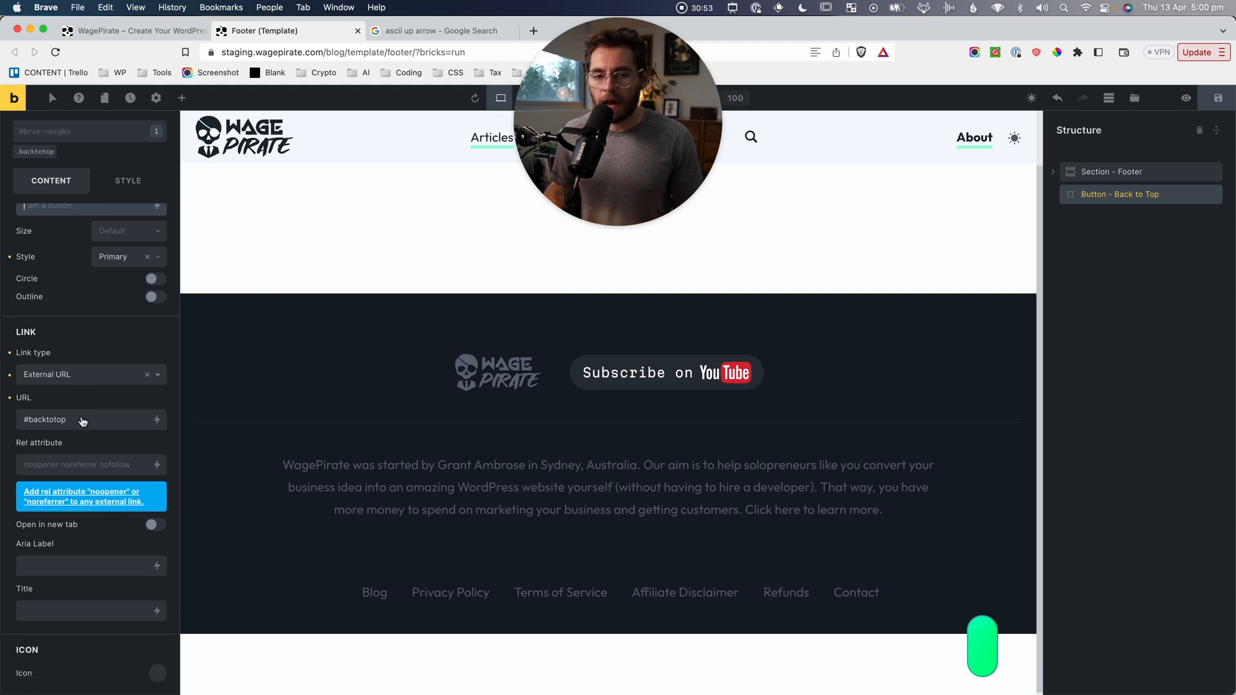
{"action": "left_click", "coordinate": [158, 674]}
{"action": "scroll", "coordinate": [163, 673], "scroll_direction": "down", "scroll_amount": 2}
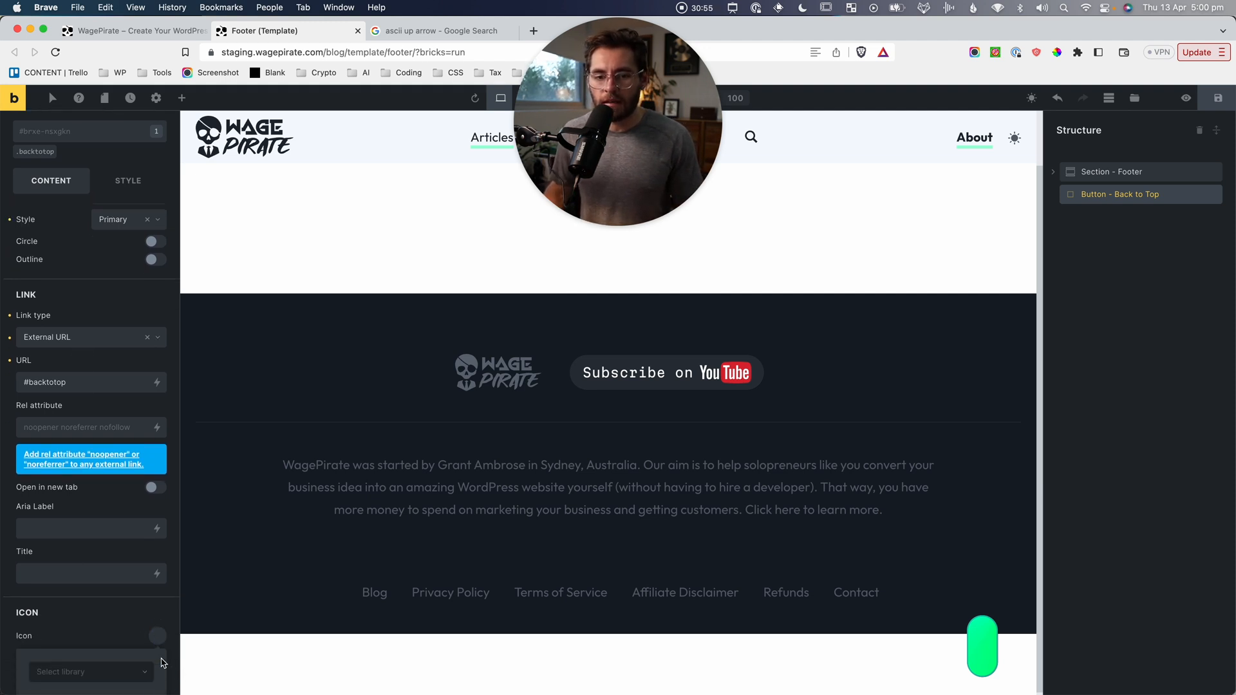
{"action": "left_click", "coordinate": [132, 676]}
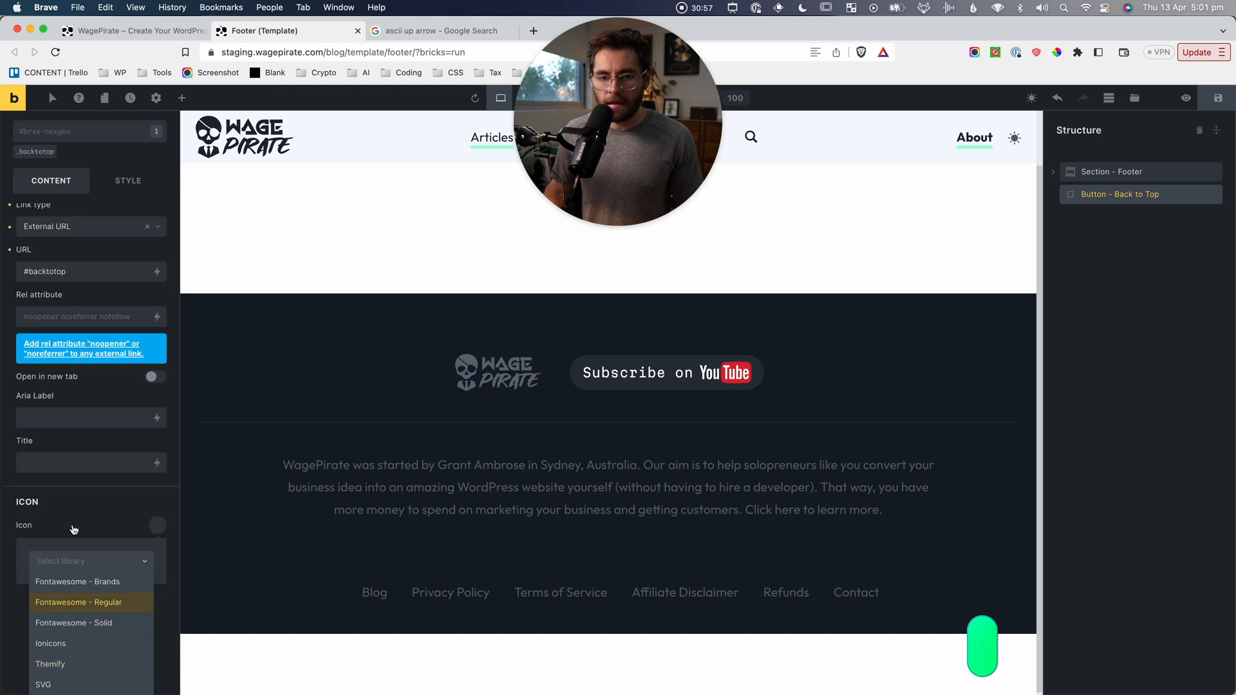
{"action": "left_click", "coordinate": [51, 685]}
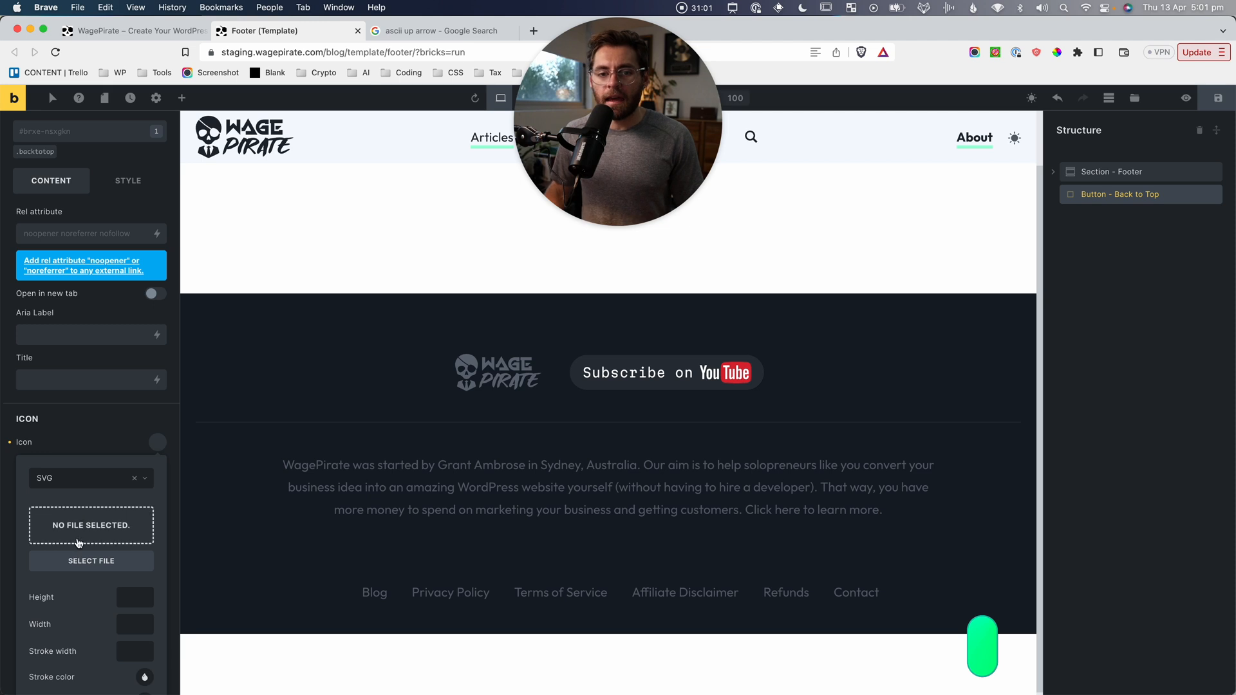
{"action": "scroll", "coordinate": [82, 512], "scroll_direction": "down", "scroll_amount": 3}
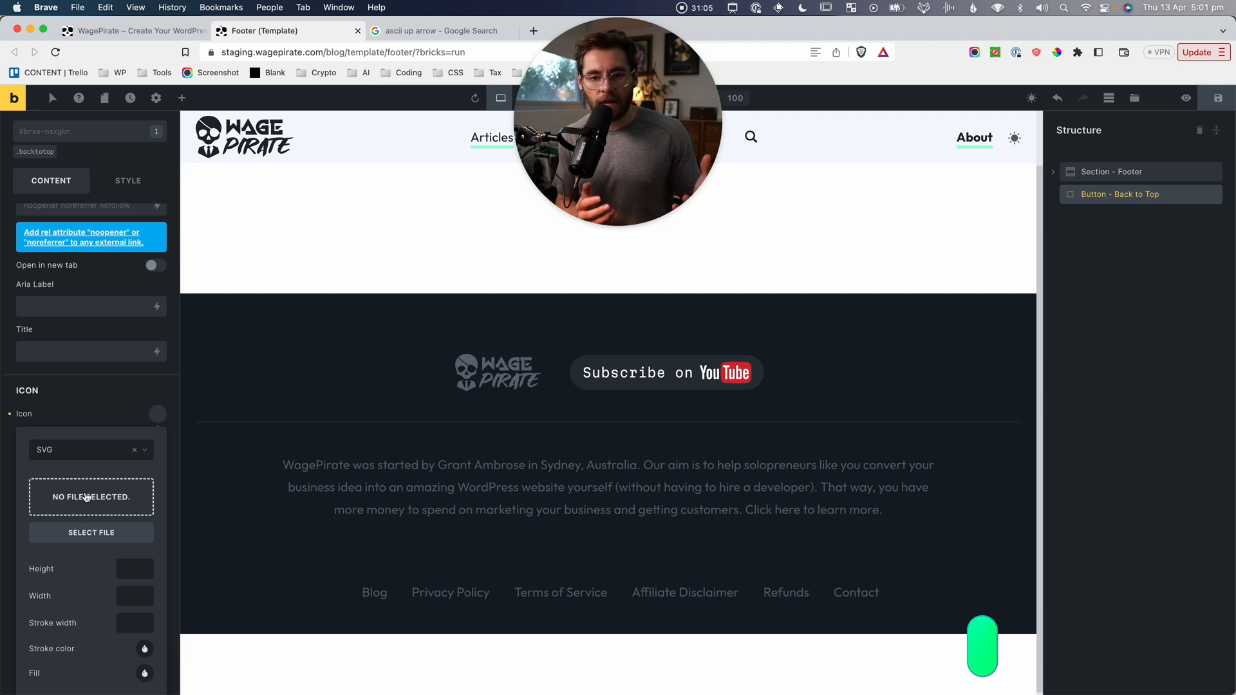
{"action": "left_click", "coordinate": [80, 454]}
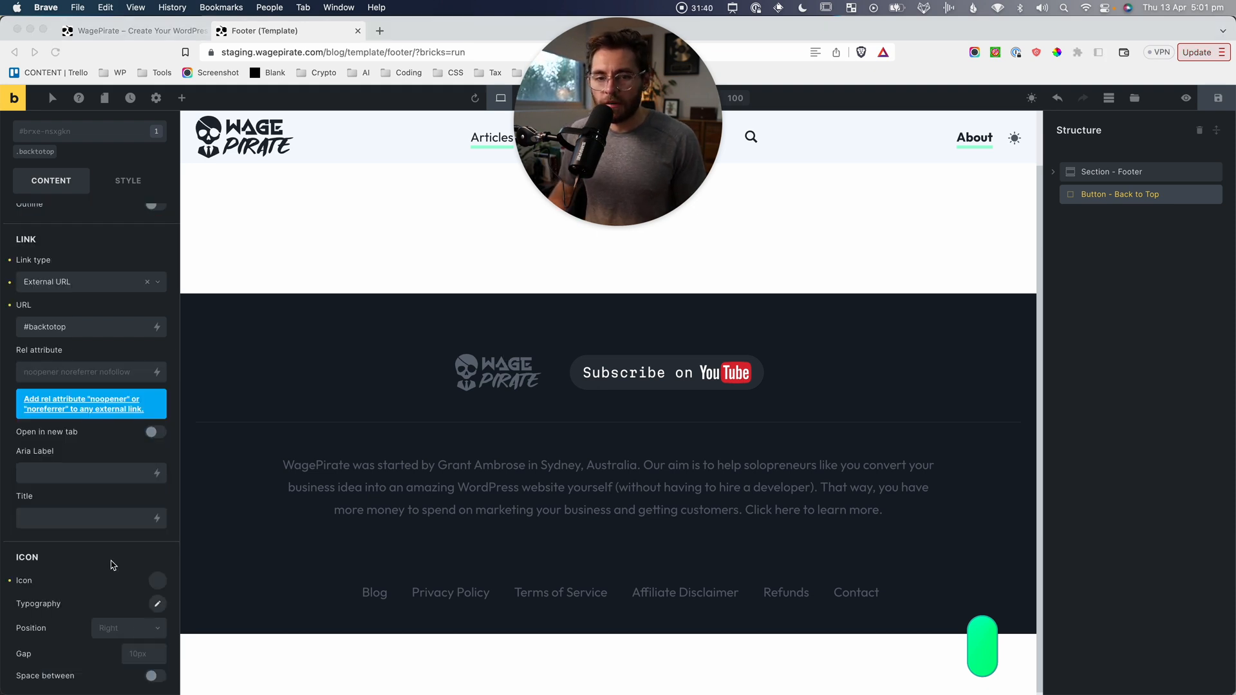
Reset the button's icon setting and paste the ↑ symbol back in as the button's text.
{"action": "left_click", "coordinate": [12, 583]}
{"action": "scroll", "coordinate": [27, 587], "scroll_direction": "up", "scroll_amount": 3}
{"action": "scroll", "coordinate": [50, 580], "scroll_direction": "up", "scroll_amount": 2}
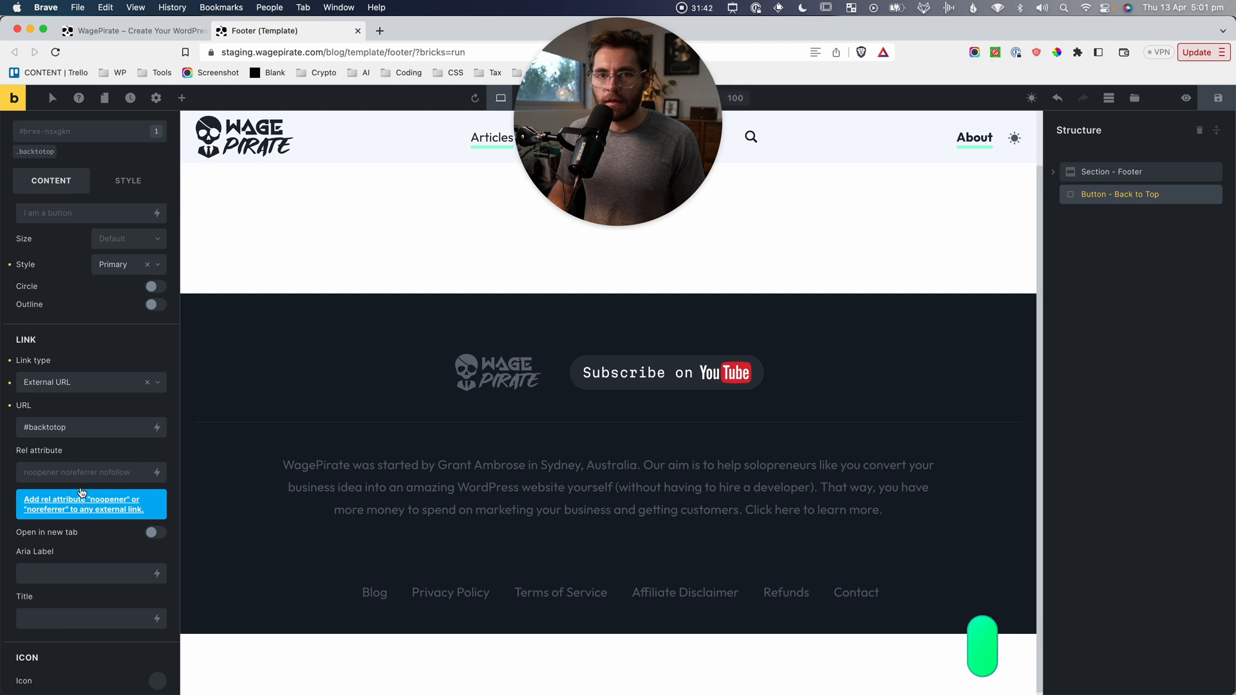
{"action": "left_click", "coordinate": [27, 248]}
{"action": "key", "text": "super+v"}
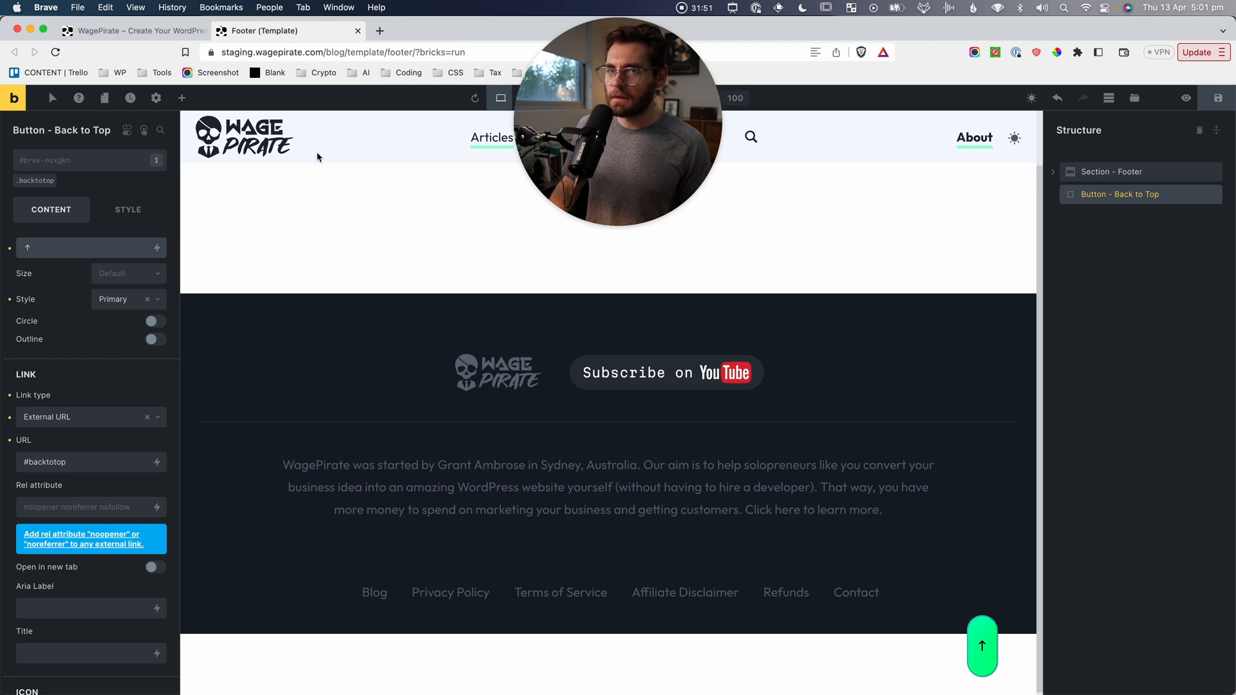
Set the height of the Back to Top button's .backtotop class to 5rem.
{"action": "left_click", "coordinate": [39, 180]}
{"action": "left_click", "coordinate": [128, 209]}
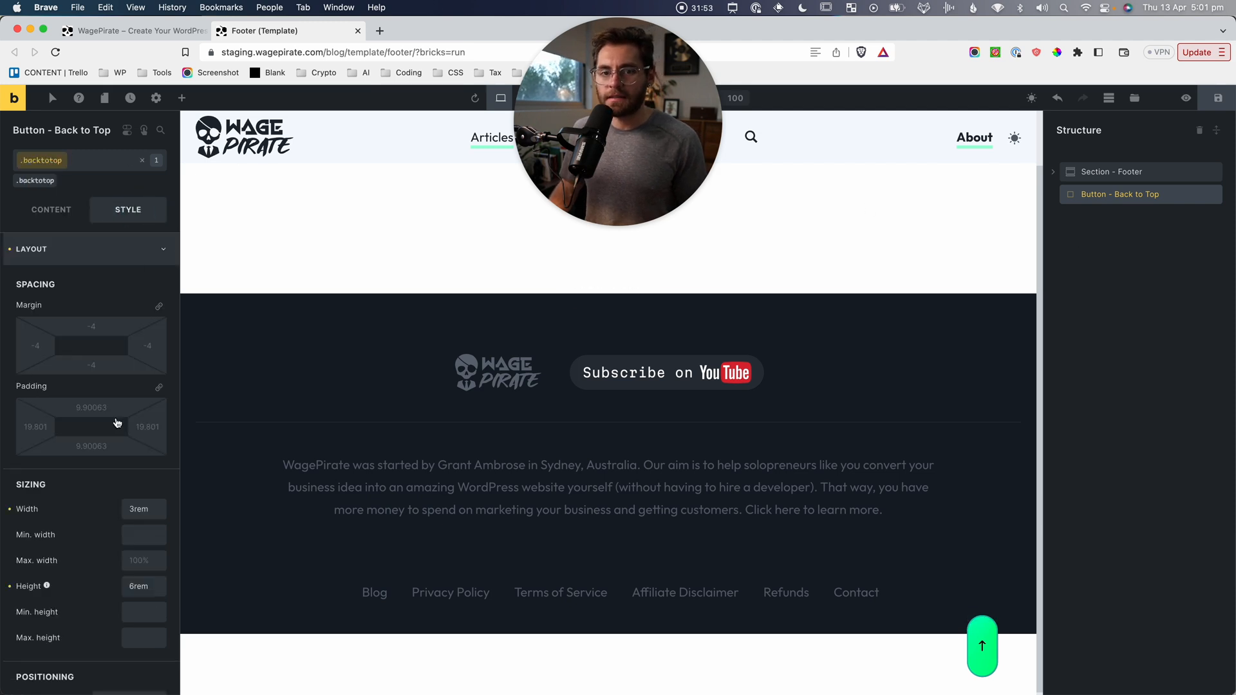
{"action": "scroll", "coordinate": [117, 423], "scroll_direction": "down", "scroll_amount": 1}
{"action": "double_click", "coordinate": [144, 571]}
{"action": "type", "text": "5r"}
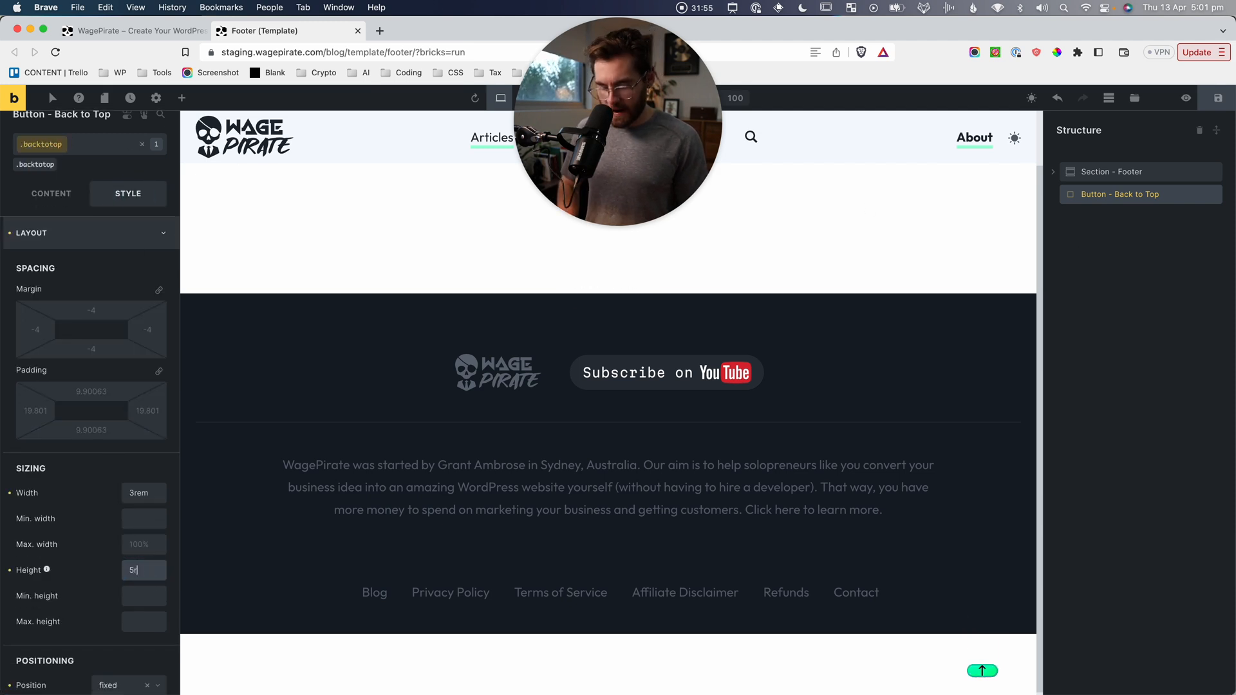
{"action": "type", "text": "em"}
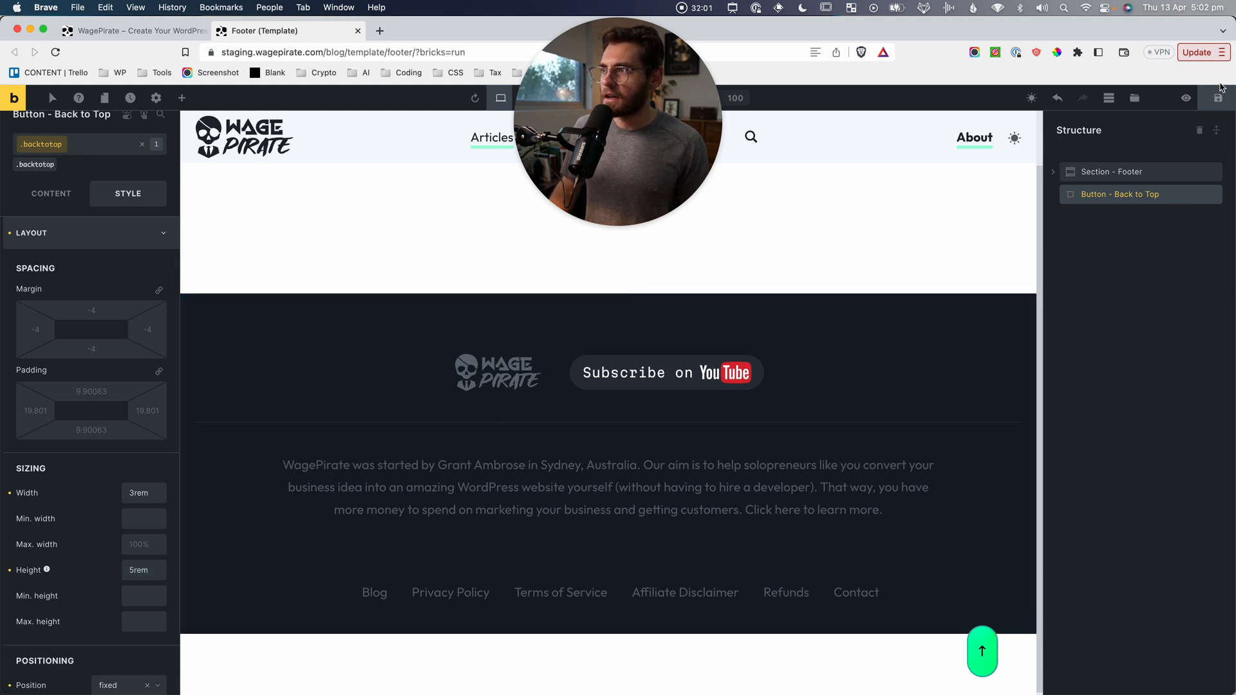
Reload the staging home page, scroll down to the footer and test the Back to Top button.
{"action": "left_click", "coordinate": [178, 29]}
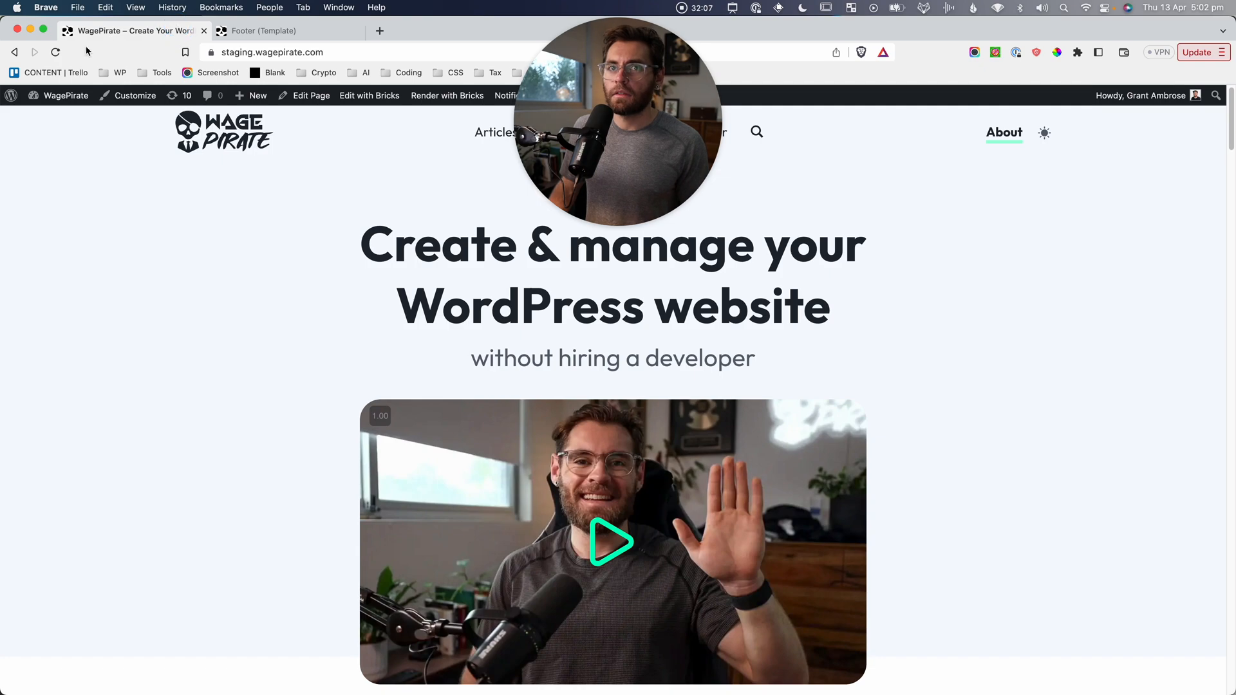
{"action": "left_click", "coordinate": [55, 53]}
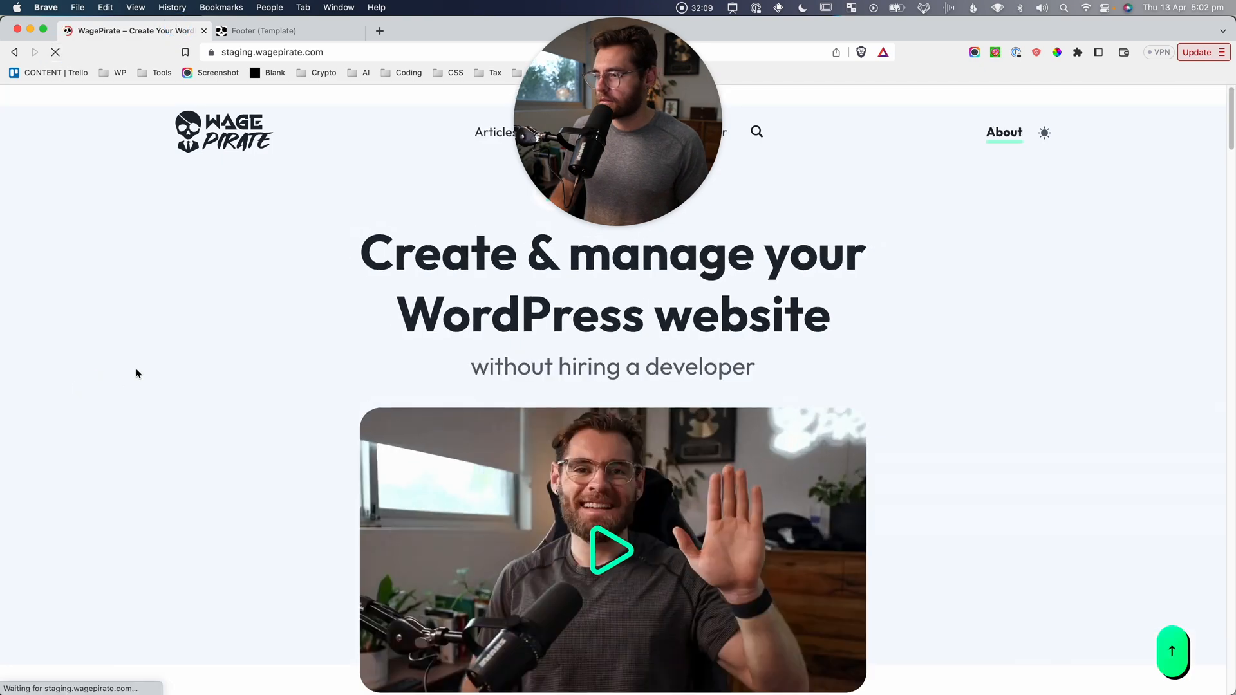
{"action": "scroll", "coordinate": [587, 555], "scroll_direction": "down", "scroll_amount": 5}
{"action": "scroll", "coordinate": [587, 555], "scroll_direction": "down", "scroll_amount": 15}
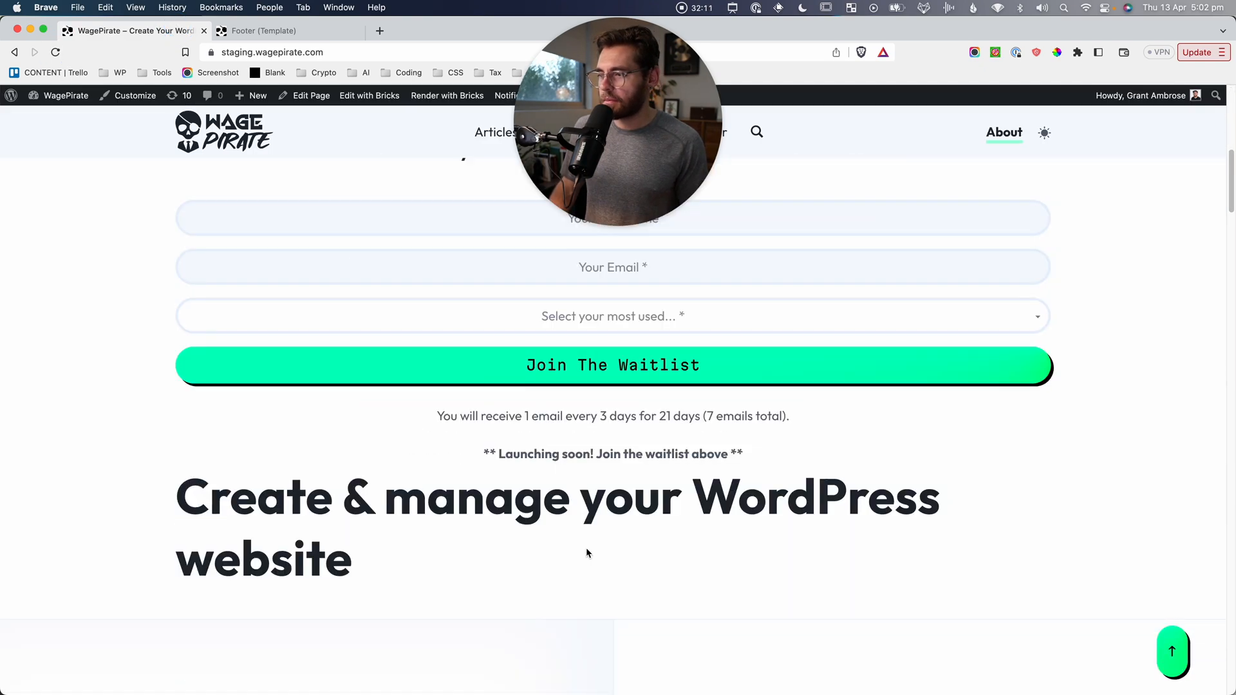
{"action": "scroll", "coordinate": [966, 612], "scroll_direction": "up", "scroll_amount": 2}
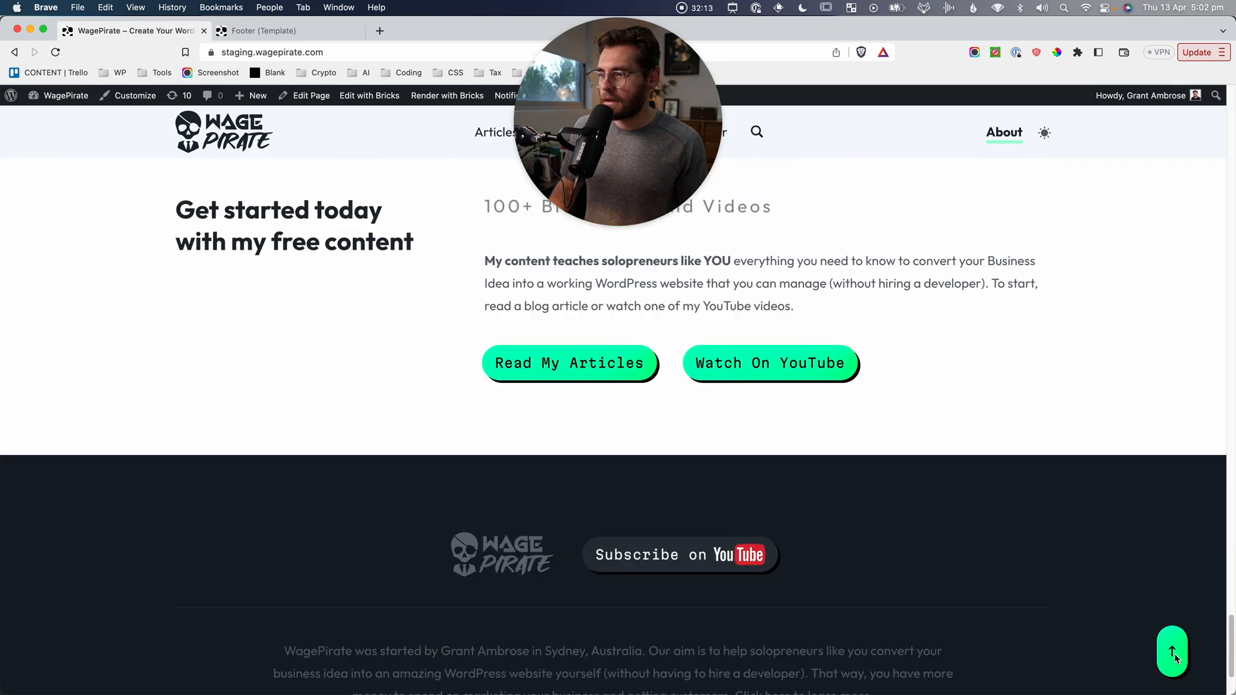
{"action": "scroll", "coordinate": [1134, 668], "scroll_direction": "down", "scroll_amount": 1}
{"action": "left_click", "coordinate": [1172, 652]}
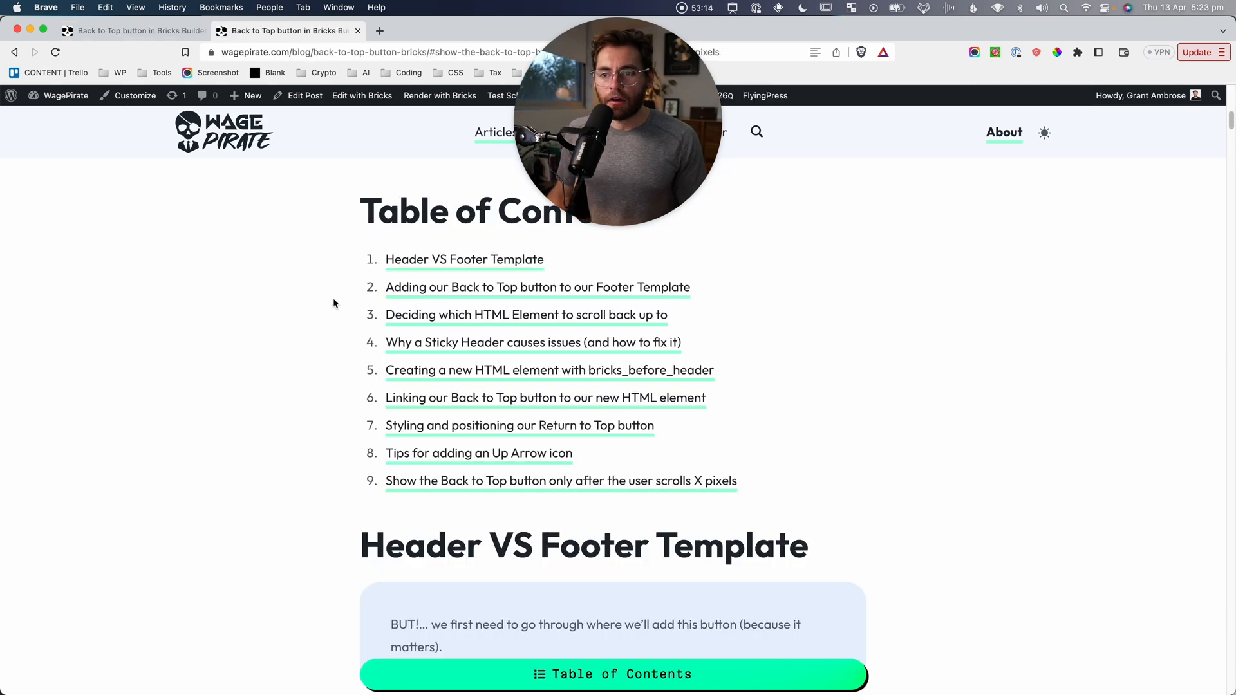
Go to the Bricks Back to Top button article's section "Show the Back to Top button only after the user scrolls X pixels".
{"action": "key", "text": "super+shift+4"}
{"action": "left_click_drag", "start_coordinate": [364, 243], "coordinate": [740, 483]}
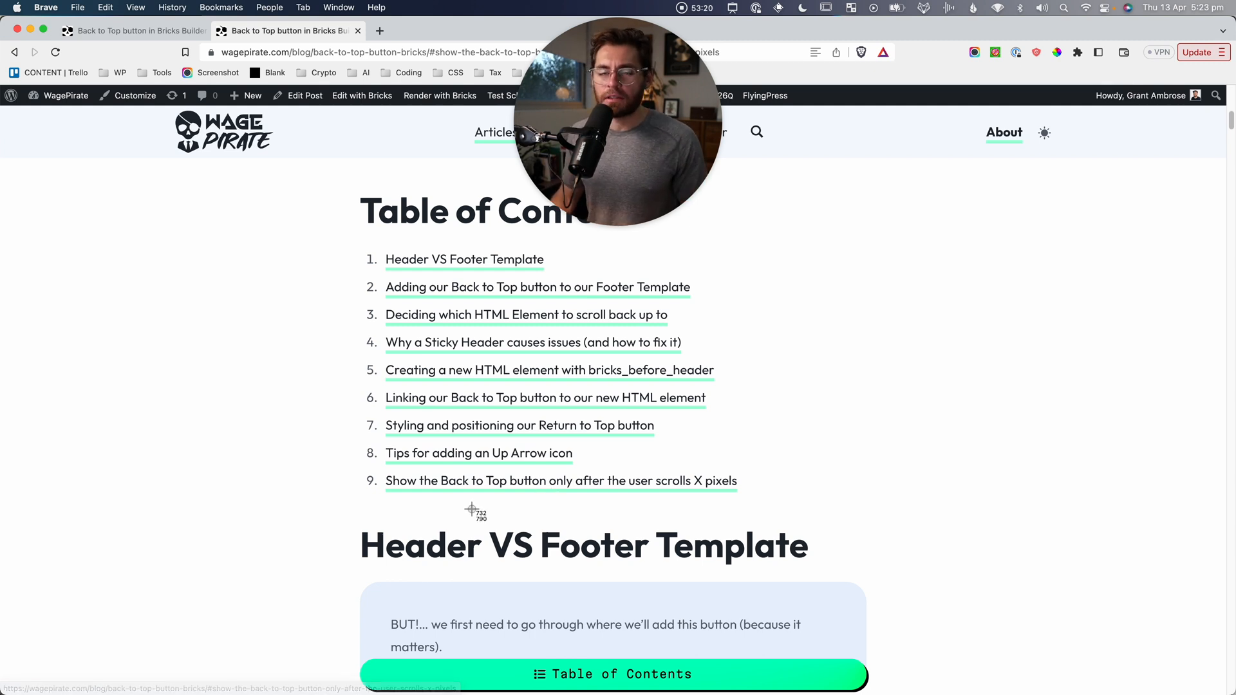
{"action": "key", "text": "super+shift+4"}
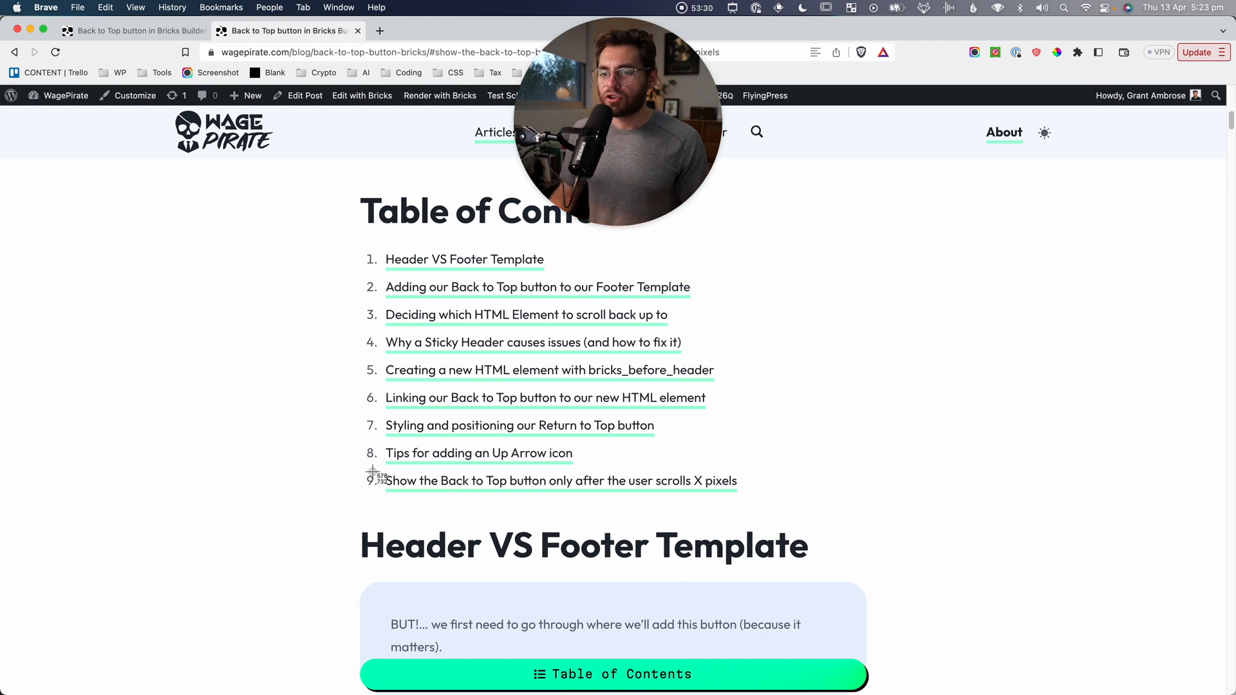
{"action": "left_click_drag", "start_coordinate": [372, 471], "coordinate": [743, 497]}
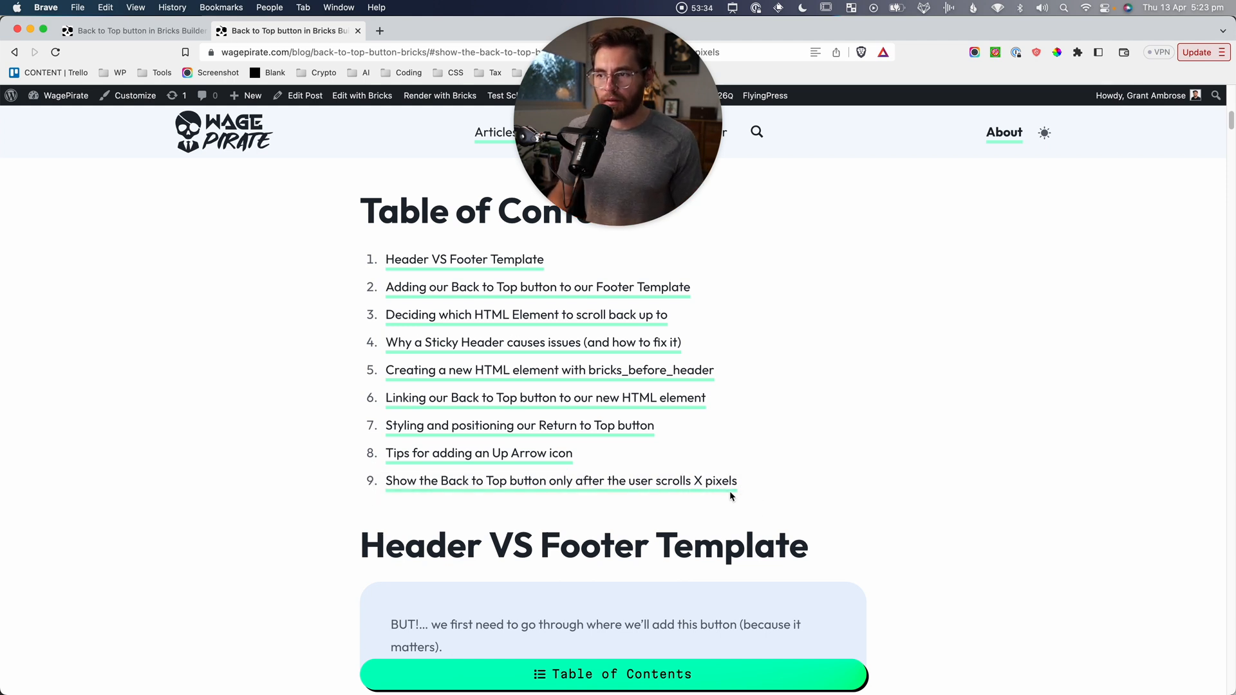
{"action": "left_click", "coordinate": [712, 480]}
{"action": "scroll", "coordinate": [307, 454], "scroll_direction": "down", "scroll_amount": 3}
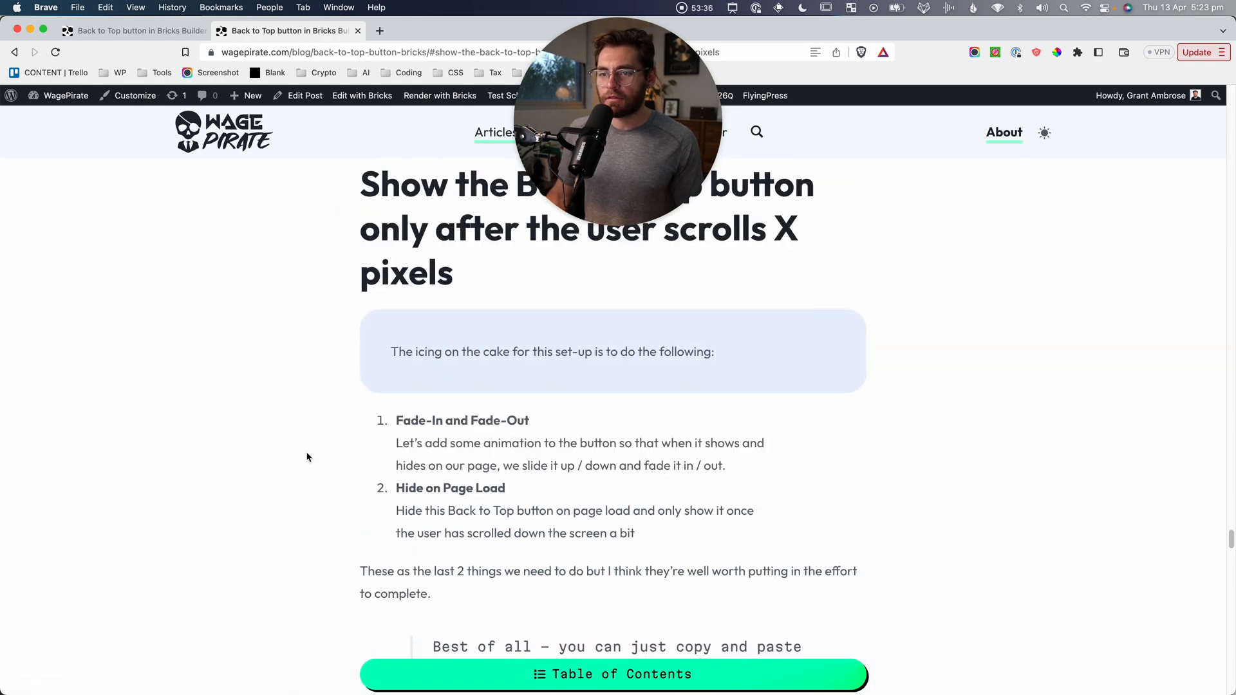
Read the Fade-In and Fade-Out and Hide on Page Load goals and the instructions for editing the .backtotop class's custom CSS.
{"action": "scroll", "coordinate": [527, 305], "scroll_direction": "up", "scroll_amount": 2}
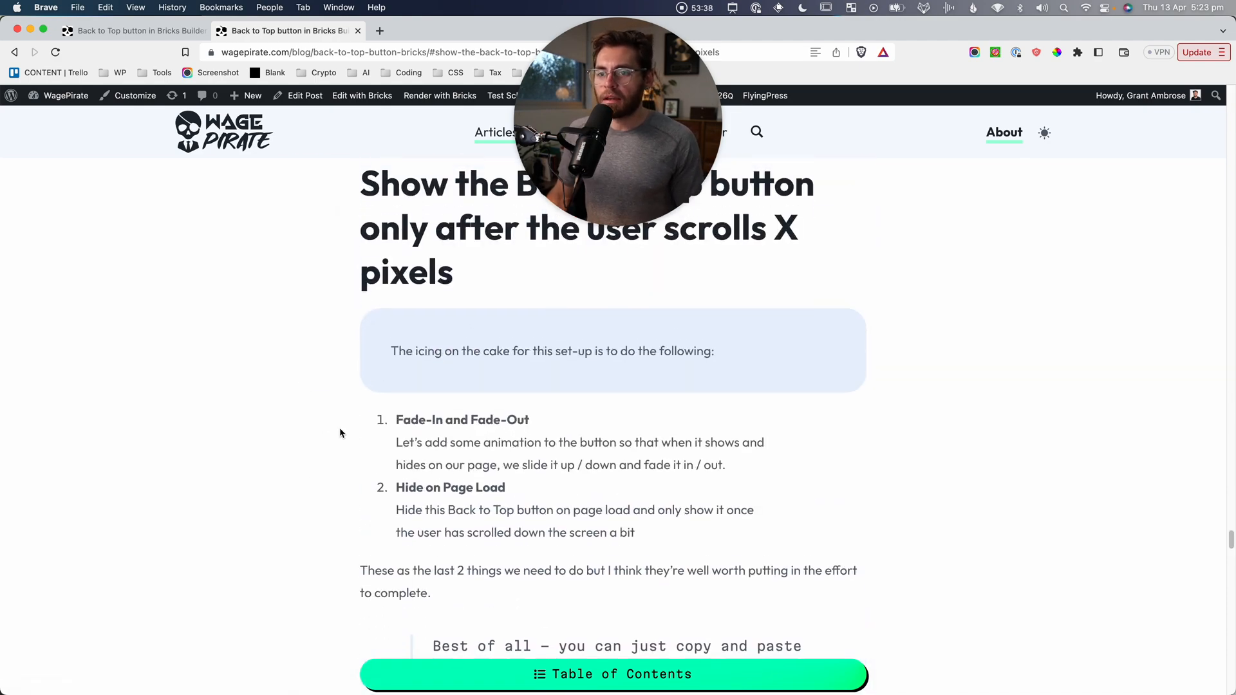
{"action": "scroll", "coordinate": [432, 455], "scroll_direction": "down", "scroll_amount": 1}
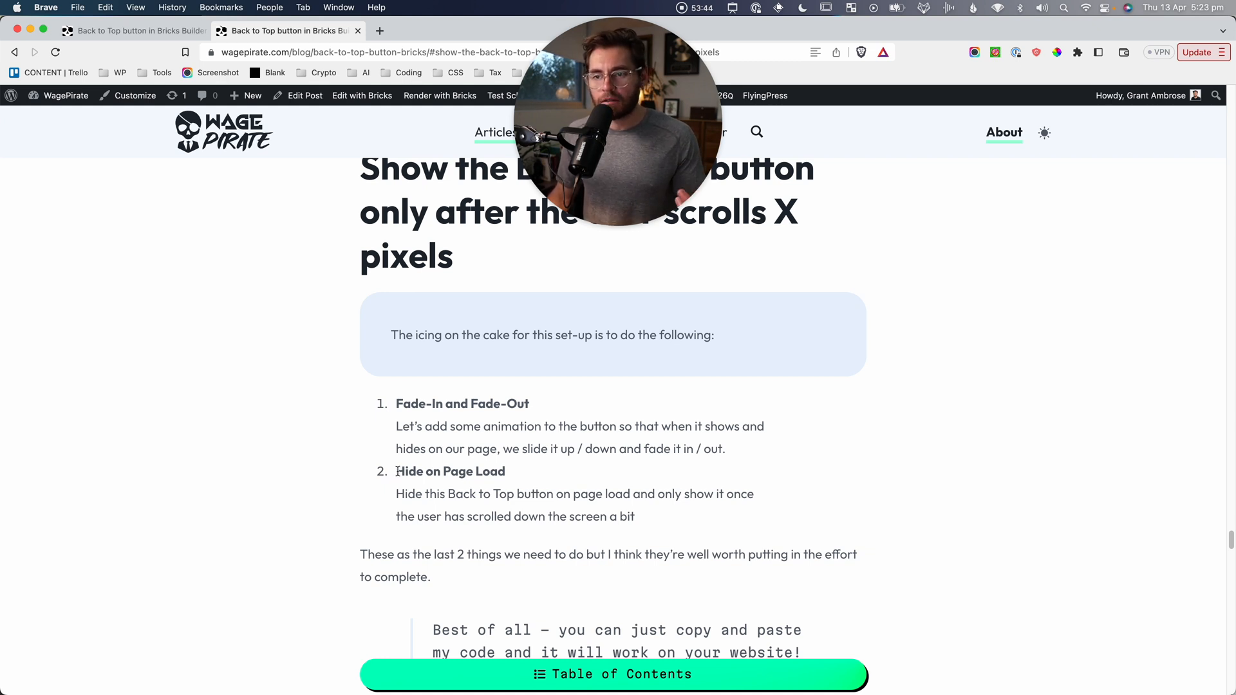
{"action": "left_click_drag", "start_coordinate": [436, 492], "coordinate": [632, 478]}
{"action": "left_click_drag", "start_coordinate": [429, 517], "coordinate": [580, 517]}
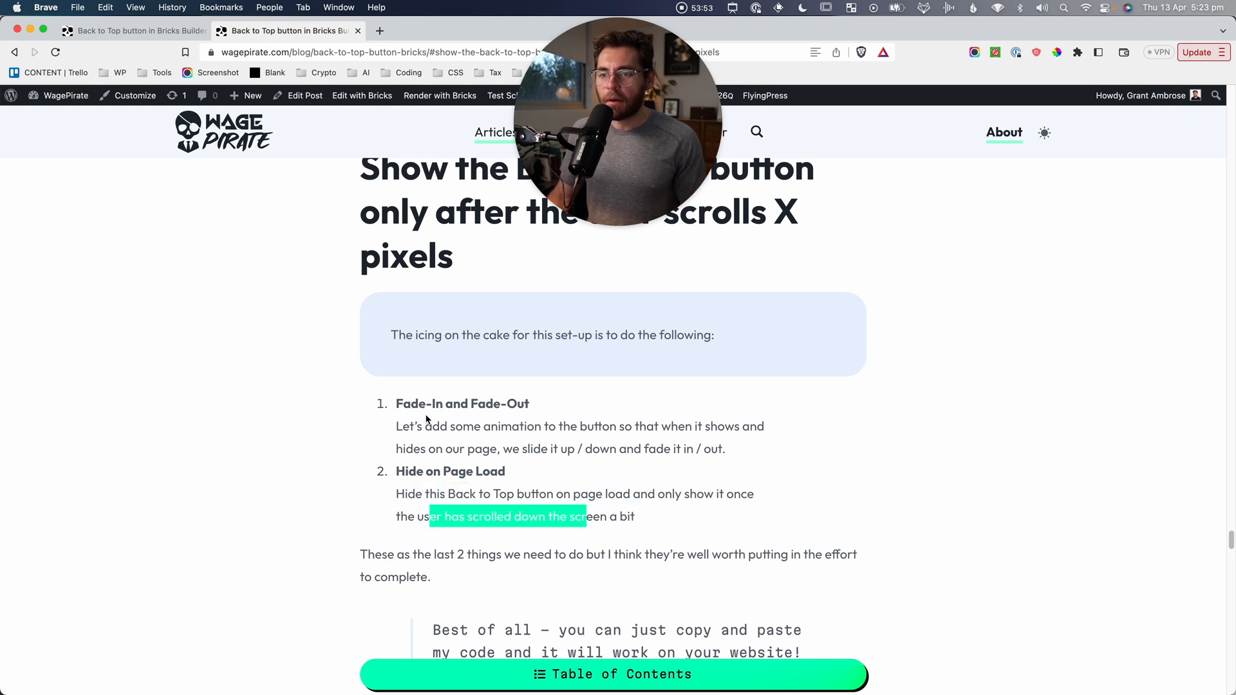
{"action": "left_click_drag", "start_coordinate": [402, 405], "coordinate": [529, 406]}
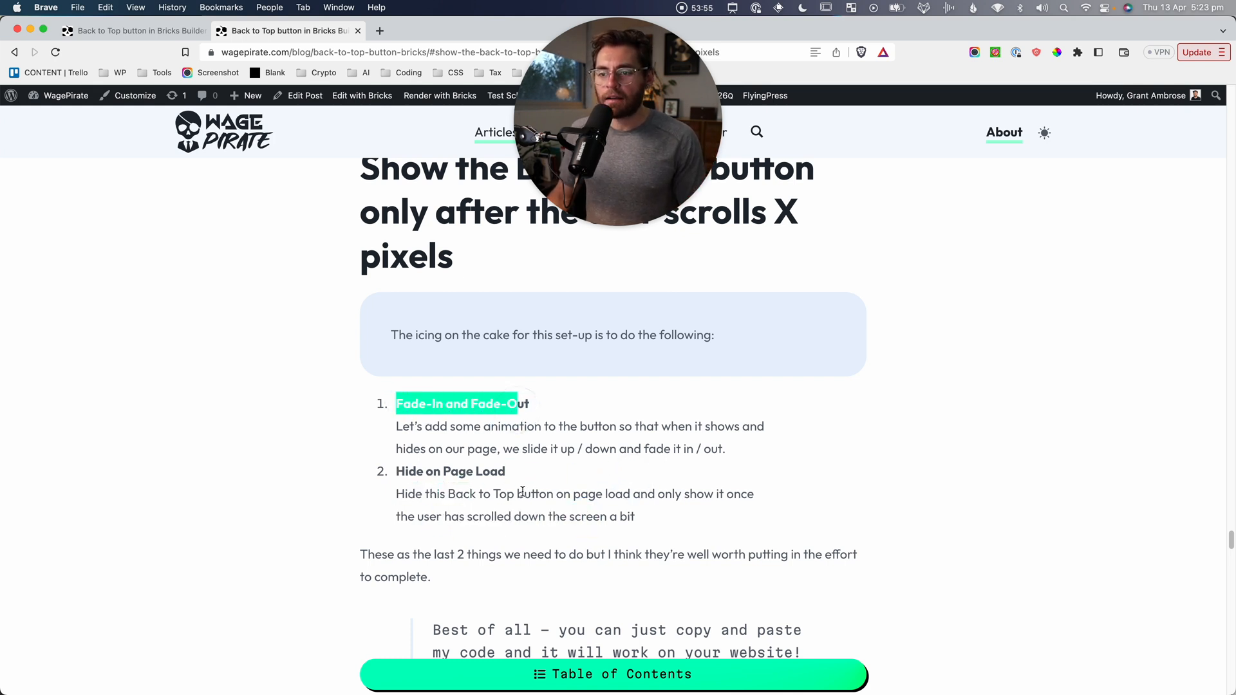
{"action": "left_click", "coordinate": [522, 490]}
{"action": "left_click_drag", "start_coordinate": [391, 404], "coordinate": [638, 517]}
{"action": "left_click", "coordinate": [233, 508]}
{"action": "scroll", "coordinate": [234, 507], "scroll_direction": "down", "scroll_amount": 8}
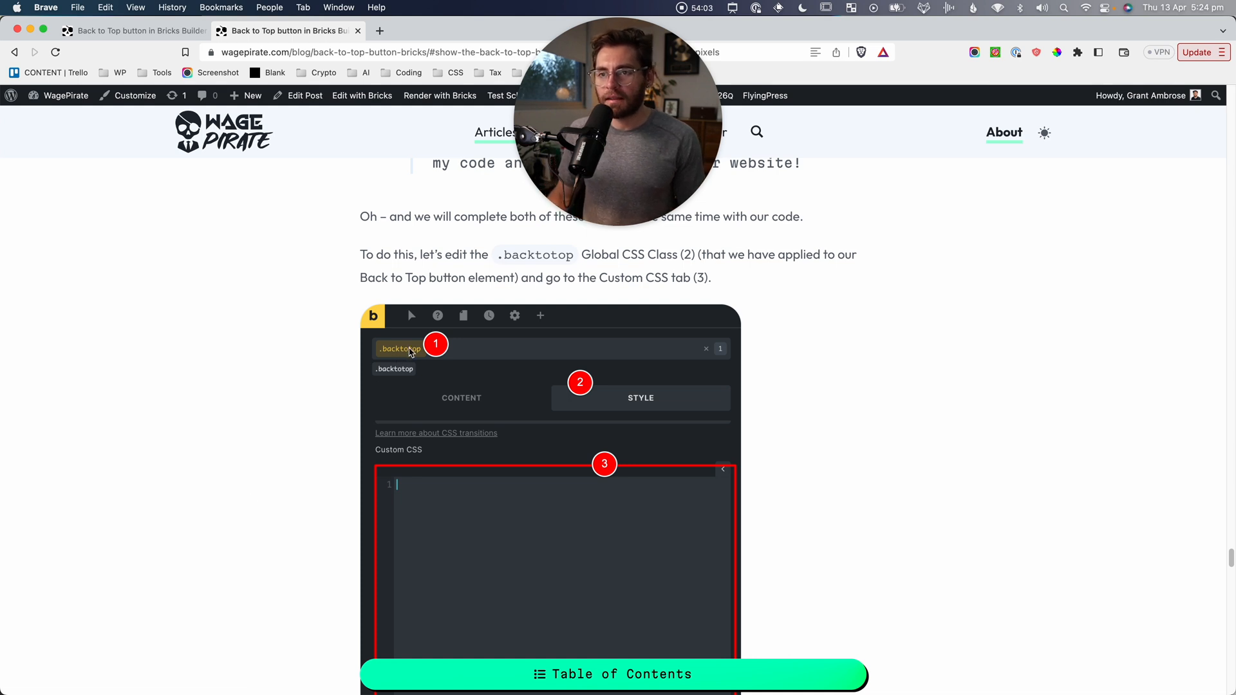
{"action": "scroll", "coordinate": [408, 353], "scroll_direction": "down", "scroll_amount": 2}
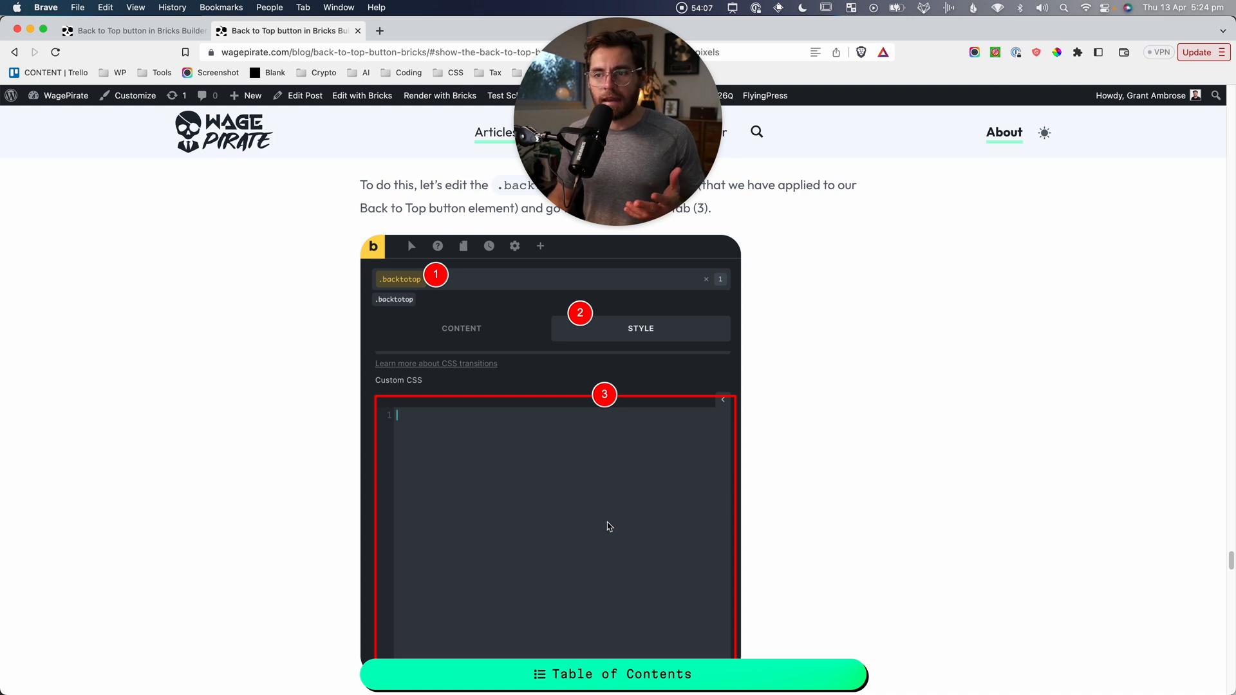
Copy the article's fadeIn/fadeOut CSS into the .backtotop class's Custom CSS in the Bricks footer template and save the template.
{"action": "scroll", "coordinate": [608, 526], "scroll_direction": "down", "scroll_amount": 14}
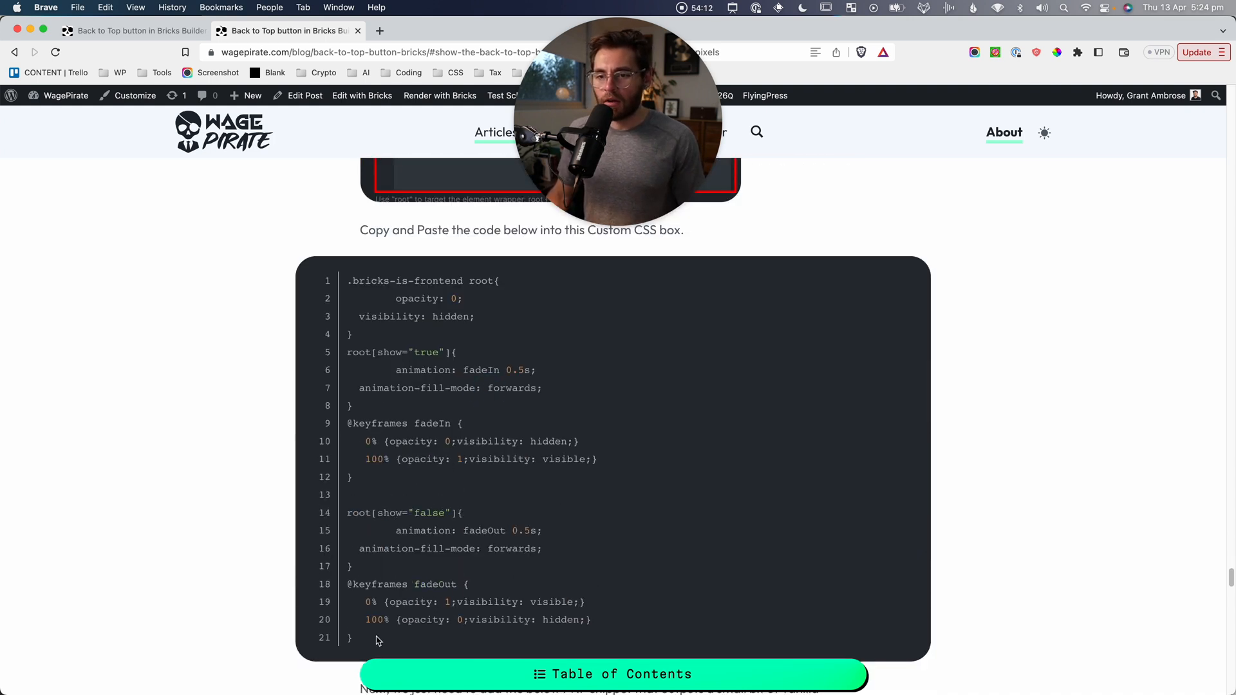
{"action": "left_click_drag", "start_coordinate": [376, 640], "coordinate": [340, 303]}
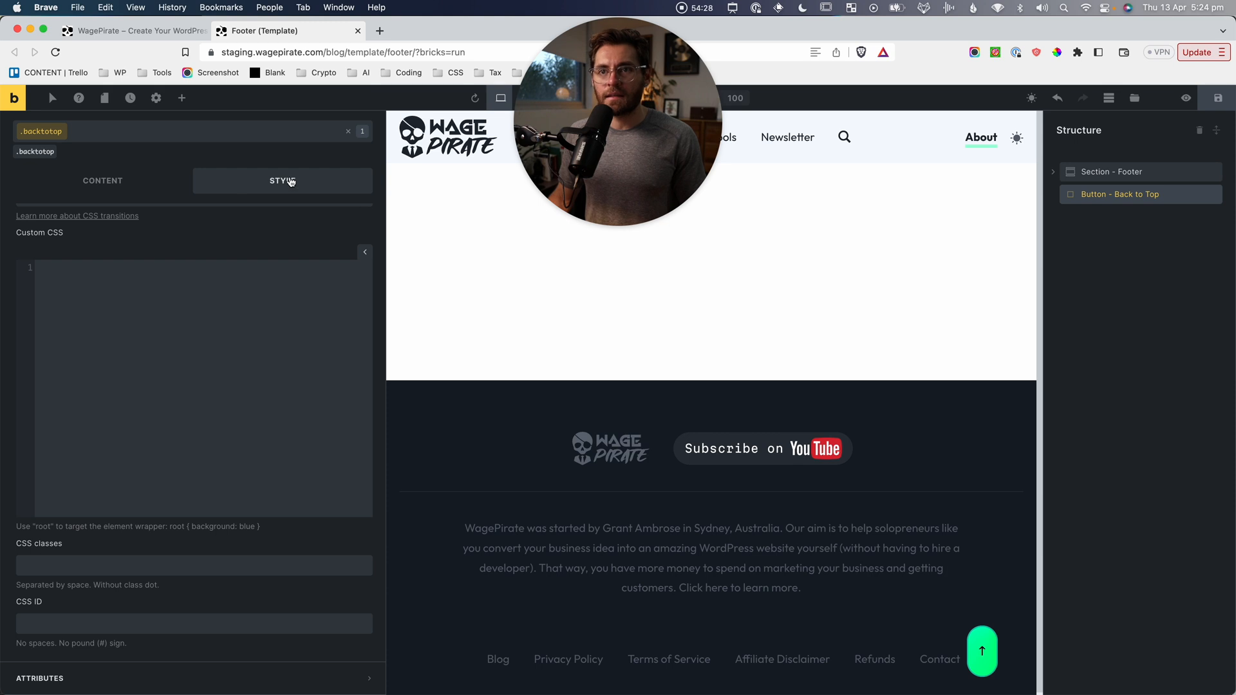
{"action": "scroll", "coordinate": [204, 299], "scroll_direction": "up", "scroll_amount": 4}
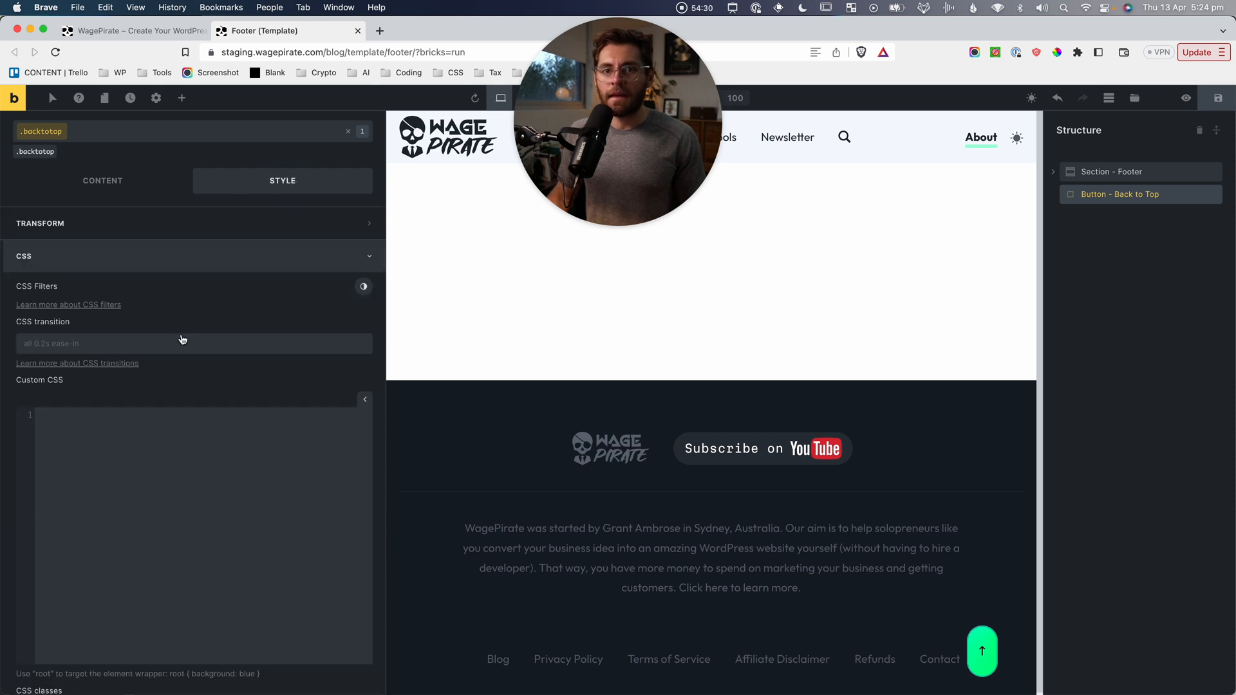
{"action": "scroll", "coordinate": [69, 512], "scroll_direction": "down", "scroll_amount": 3}
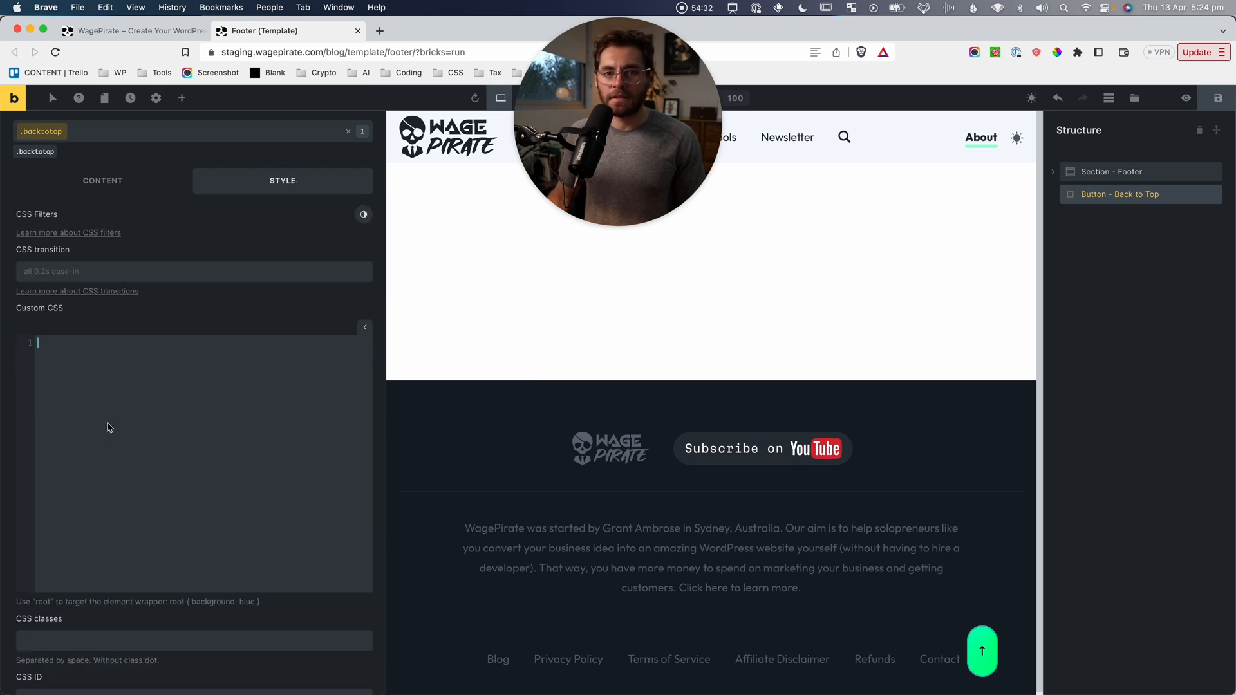
{"action": "type", "text": ".bricks-is-frontend root{   opacity: 0;   visibility: hidden; } root[show=\"true\"]{   animation: fadeIn 0.5s;   animation-fill-mode: forwards; } @keyframes fadeIn {    0% {opacity: 0;visibility: hidden;}    100% {opacity: 1;visibility: visible;} }  root[show=\"false\"]{   animation: fadeOut 0.5s;   animation-fill-mode: forwards; } @keyframes fadeOut {    0% {opacity: 1;visibility: visible;}    100% {opacity: 0;visibility: hidden;}"}
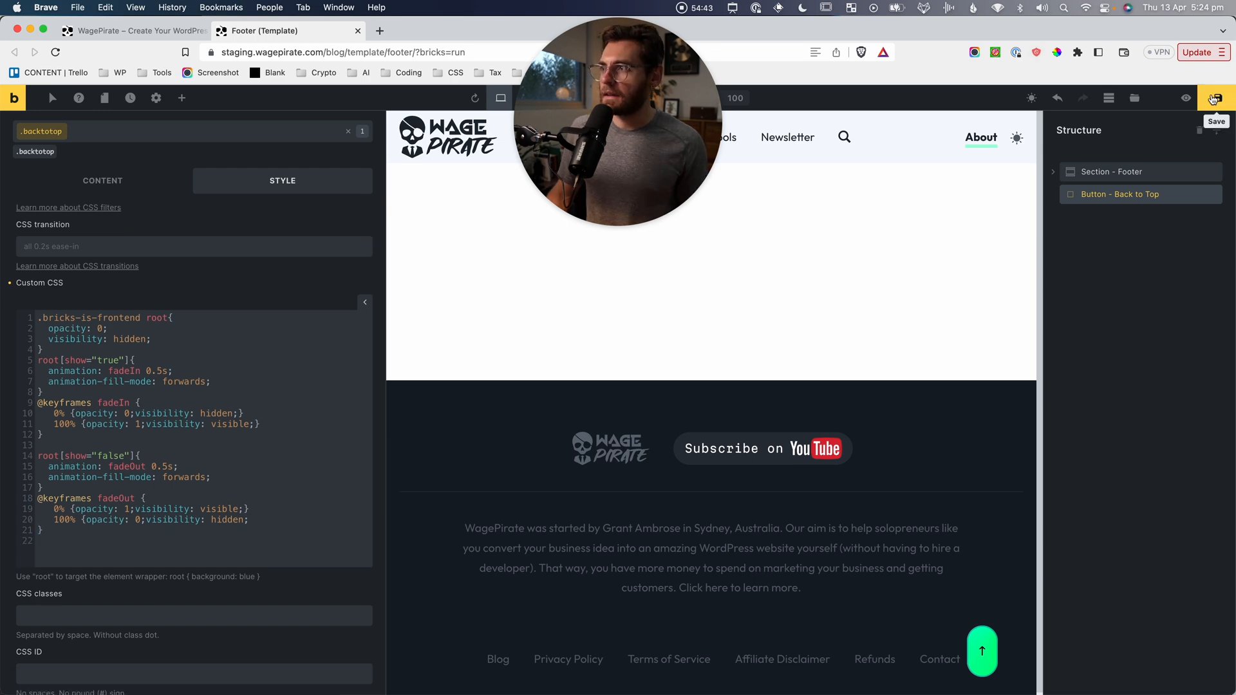
{"action": "left_click", "coordinate": [1215, 100]}
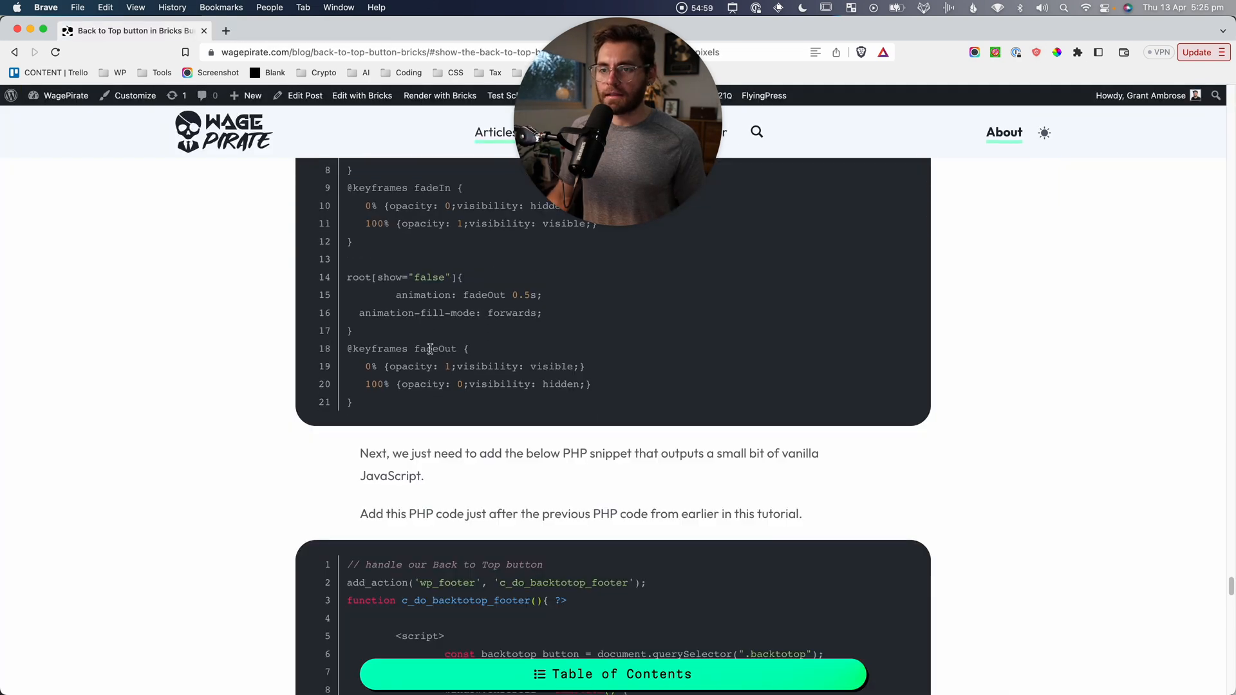
Examine the article's PHP snippet, including its wp_footer hook and the scroll-handling script for the .backtotop button.
{"action": "scroll", "coordinate": [430, 351], "scroll_direction": "down", "scroll_amount": 5}
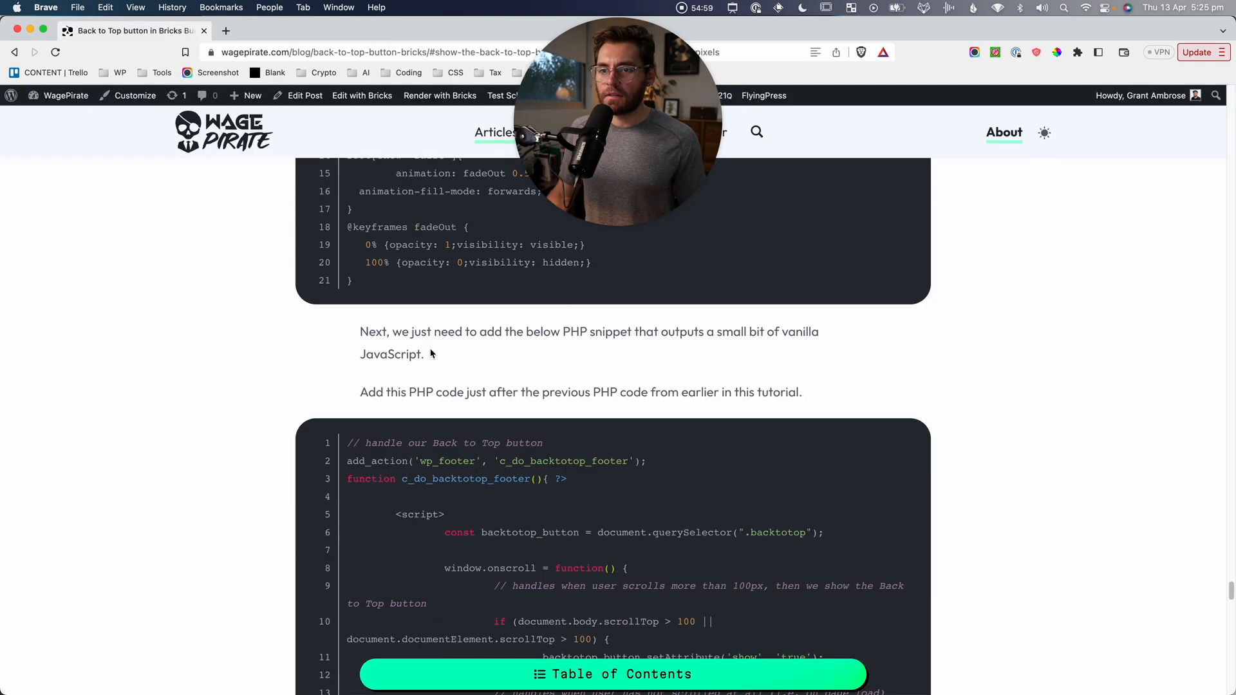
{"action": "scroll", "coordinate": [507, 406], "scroll_direction": "down", "scroll_amount": 1}
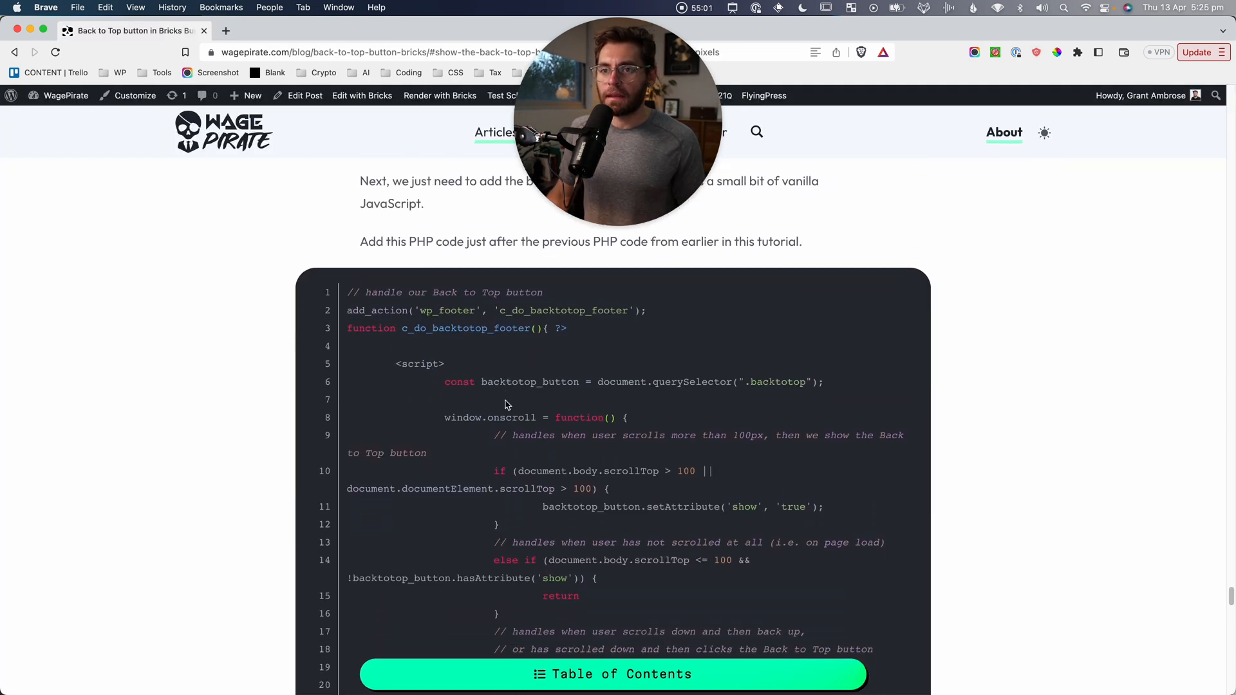
{"action": "left_click_drag", "start_coordinate": [371, 311], "coordinate": [609, 309]}
{"action": "left_click", "coordinate": [608, 309]}
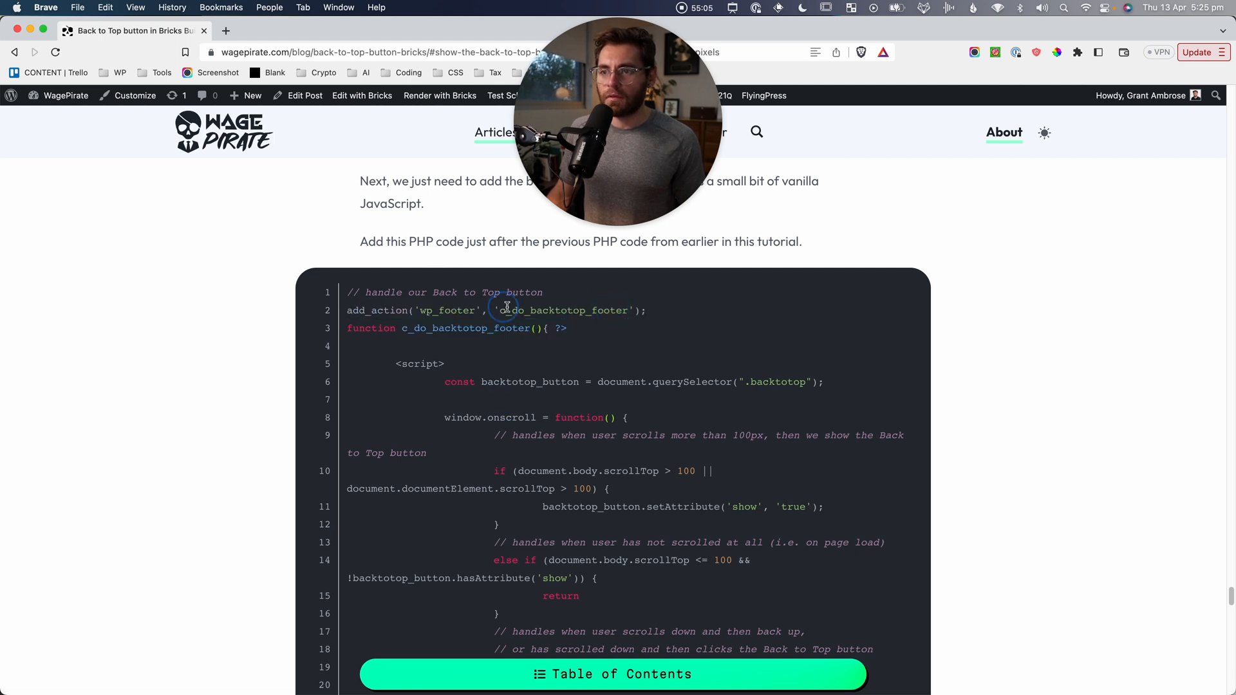
{"action": "left_click_drag", "start_coordinate": [502, 309], "coordinate": [463, 309]}
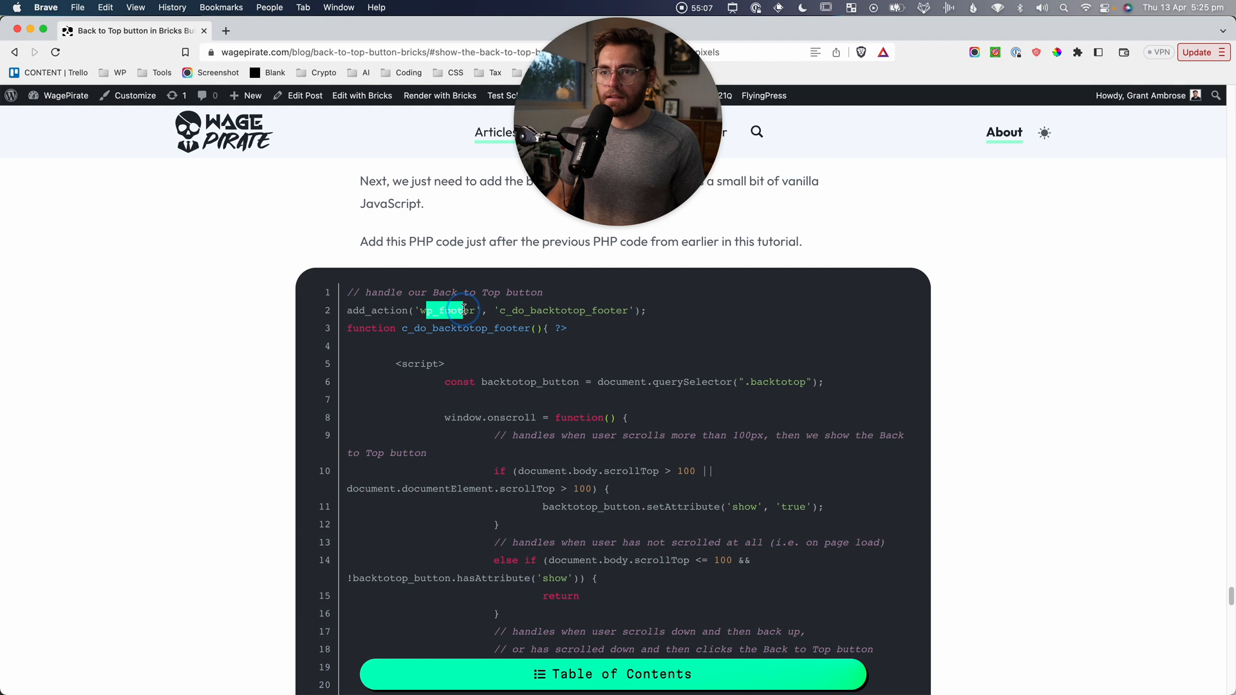
{"action": "scroll", "coordinate": [433, 335], "scroll_direction": "down", "scroll_amount": 1}
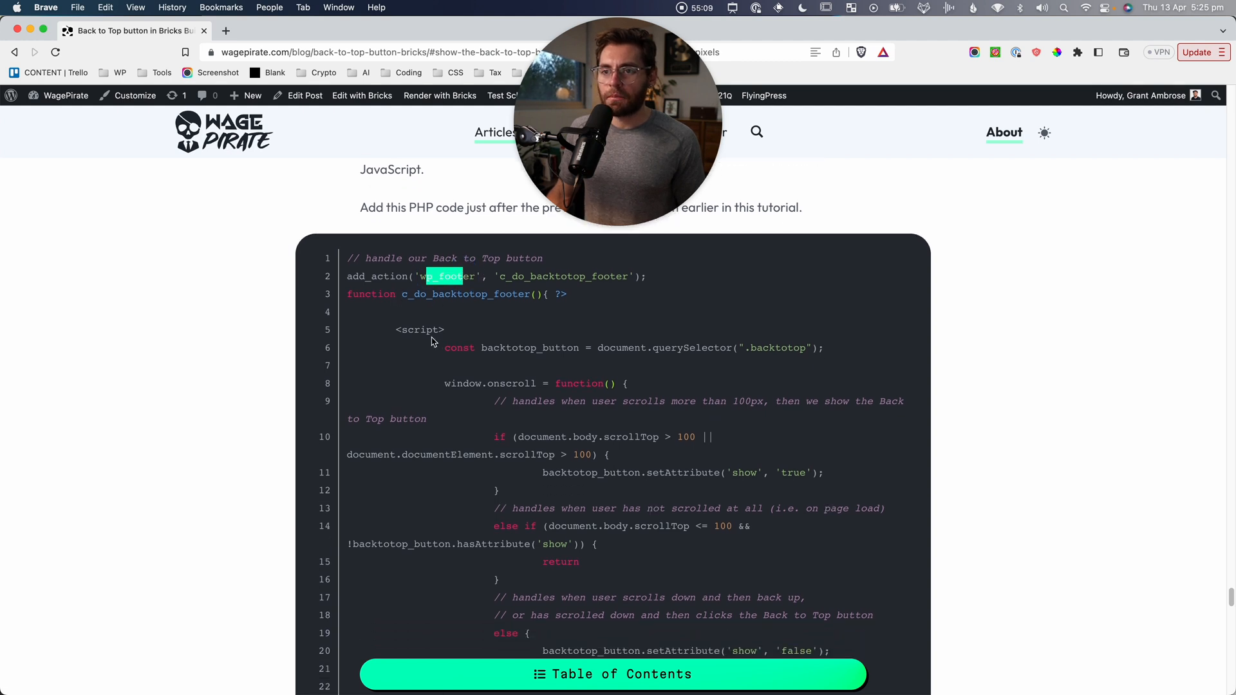
{"action": "left_click_drag", "start_coordinate": [396, 330], "coordinate": [598, 544]}
{"action": "left_click", "coordinate": [598, 544]}
{"action": "scroll", "coordinate": [605, 518], "scroll_direction": "down", "scroll_amount": 1}
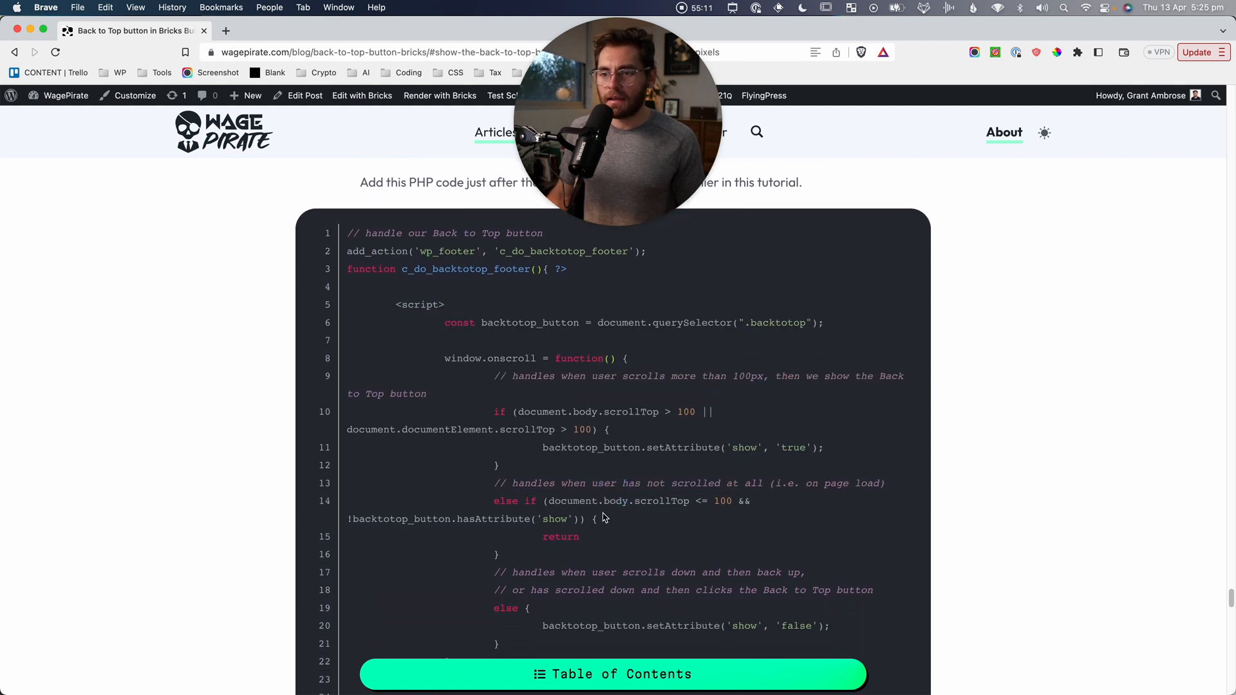
Copy the whole c_do_backtotop_footer PHP snippet from the article.
{"action": "left_click_drag", "start_coordinate": [350, 235], "coordinate": [468, 520]}
{"action": "key", "text": "super+c"}
{"action": "scroll", "coordinate": [464, 348], "scroll_direction": "down", "scroll_amount": 5}
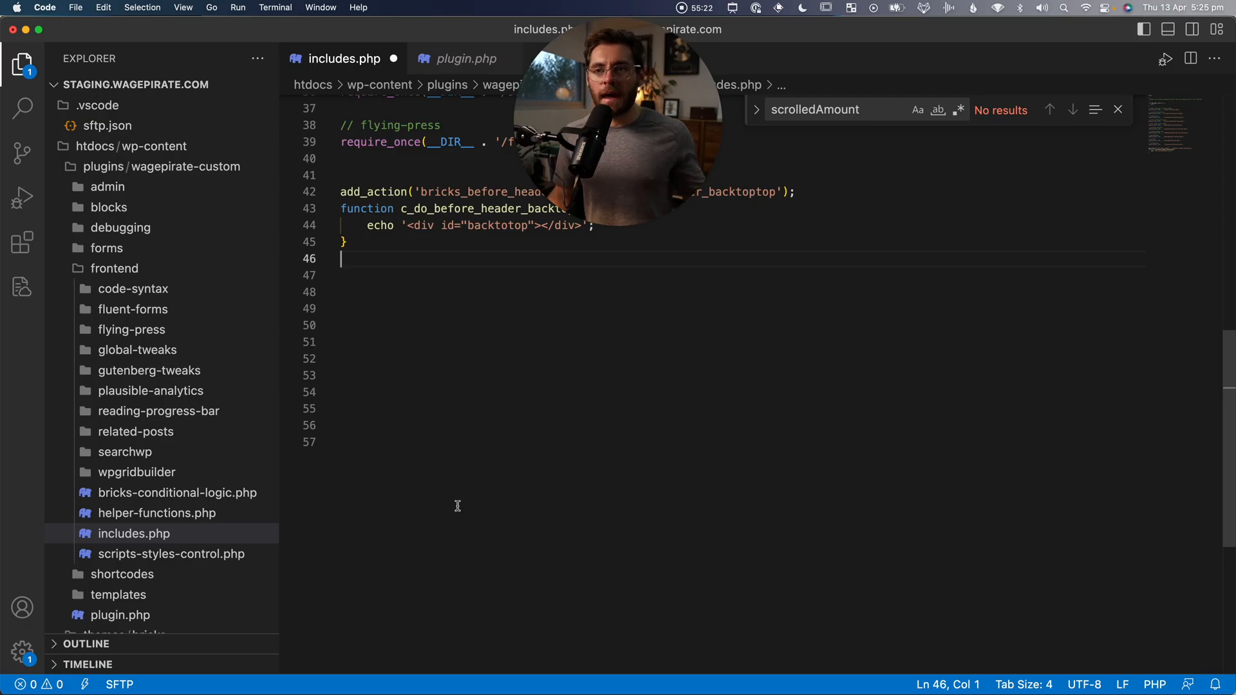
Paste the copied Back to Top footer snippet below the c_do_before_header_backtoptop function in includes.php and save the file.
{"action": "scroll", "coordinate": [451, 503], "scroll_direction": "up", "scroll_amount": 4}
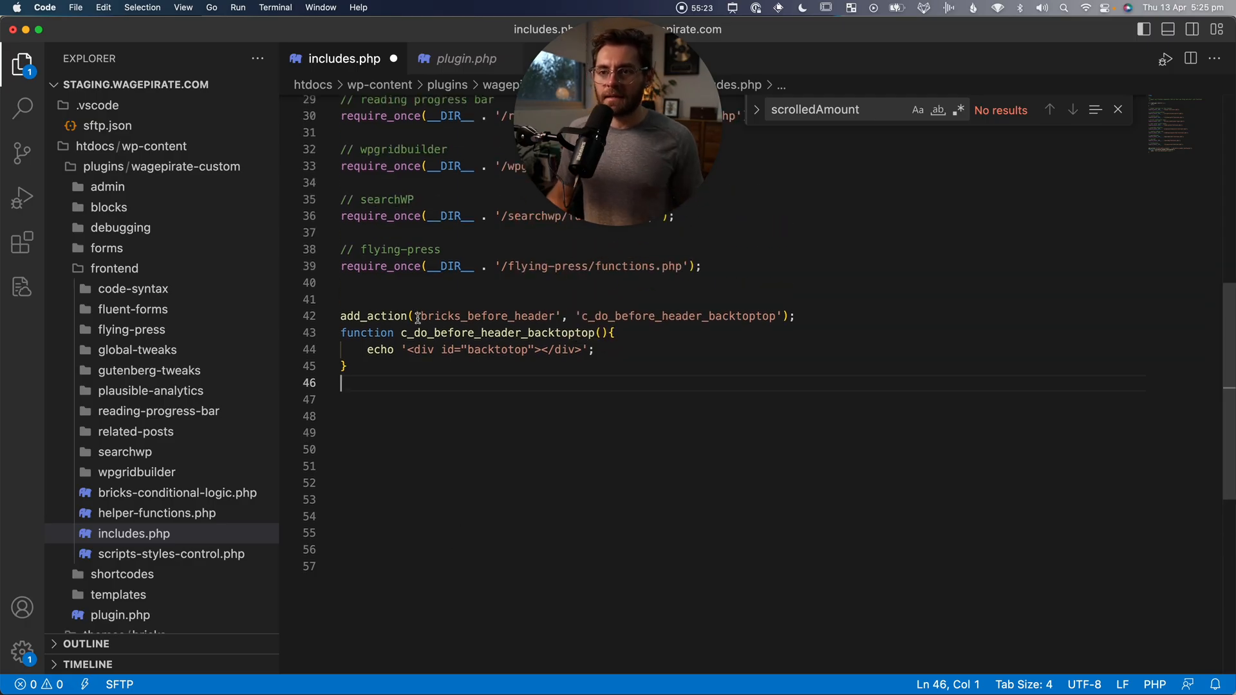
{"action": "left_click_drag", "start_coordinate": [420, 317], "coordinate": [562, 320]}
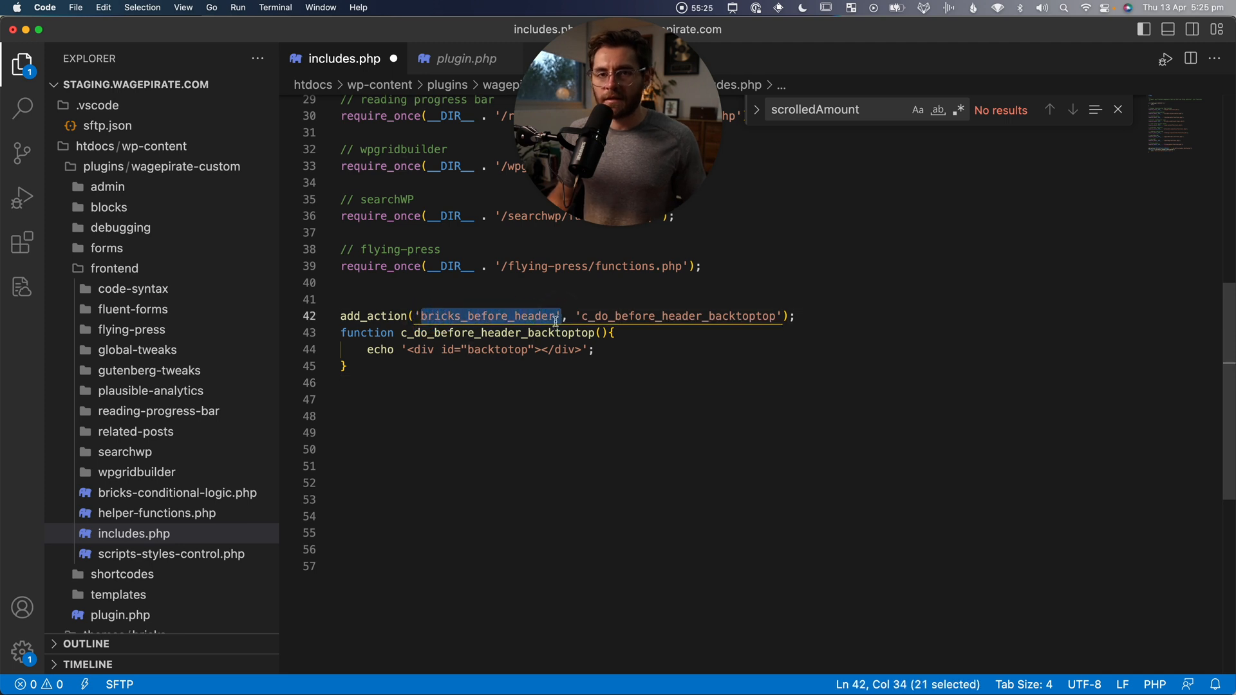
{"action": "left_click", "coordinate": [524, 371]}
{"action": "left_click_drag", "start_coordinate": [422, 315], "coordinate": [533, 315]}
{"action": "left_click_drag", "start_coordinate": [416, 349], "coordinate": [571, 349]}
{"action": "left_click", "coordinate": [571, 367]}
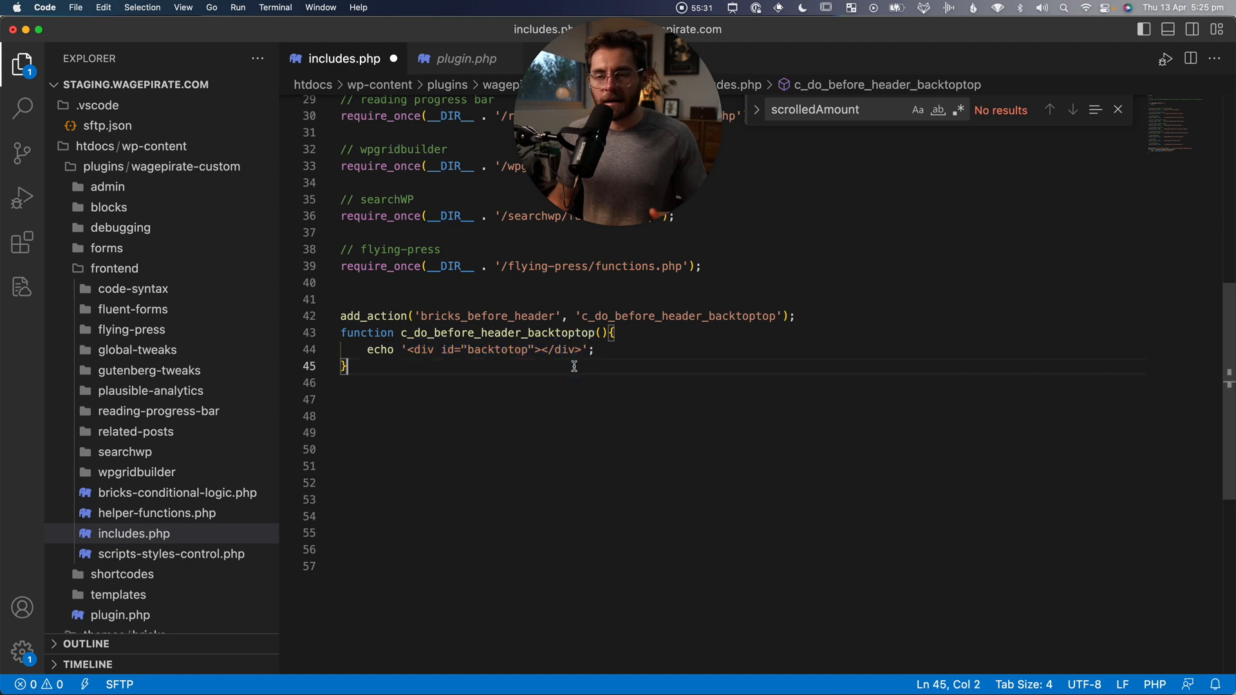
{"action": "key", "text": "Return"}
{"action": "key", "text": "Return"}
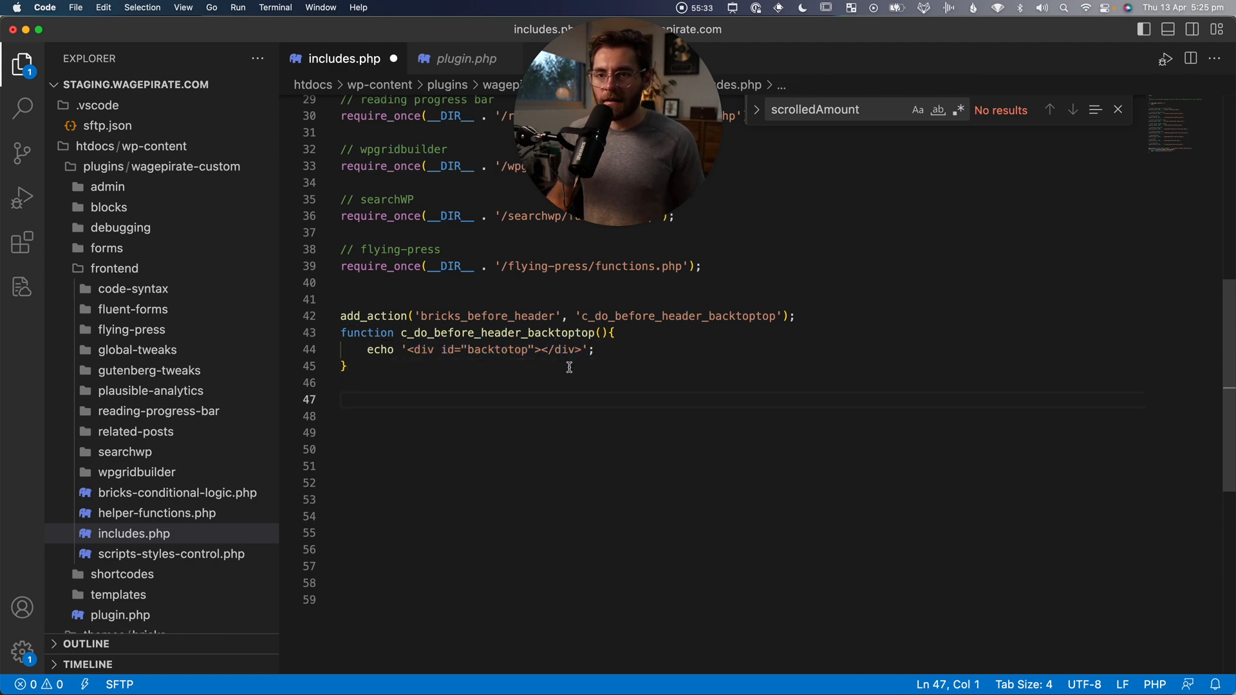
{"action": "key", "text": "super+v"}
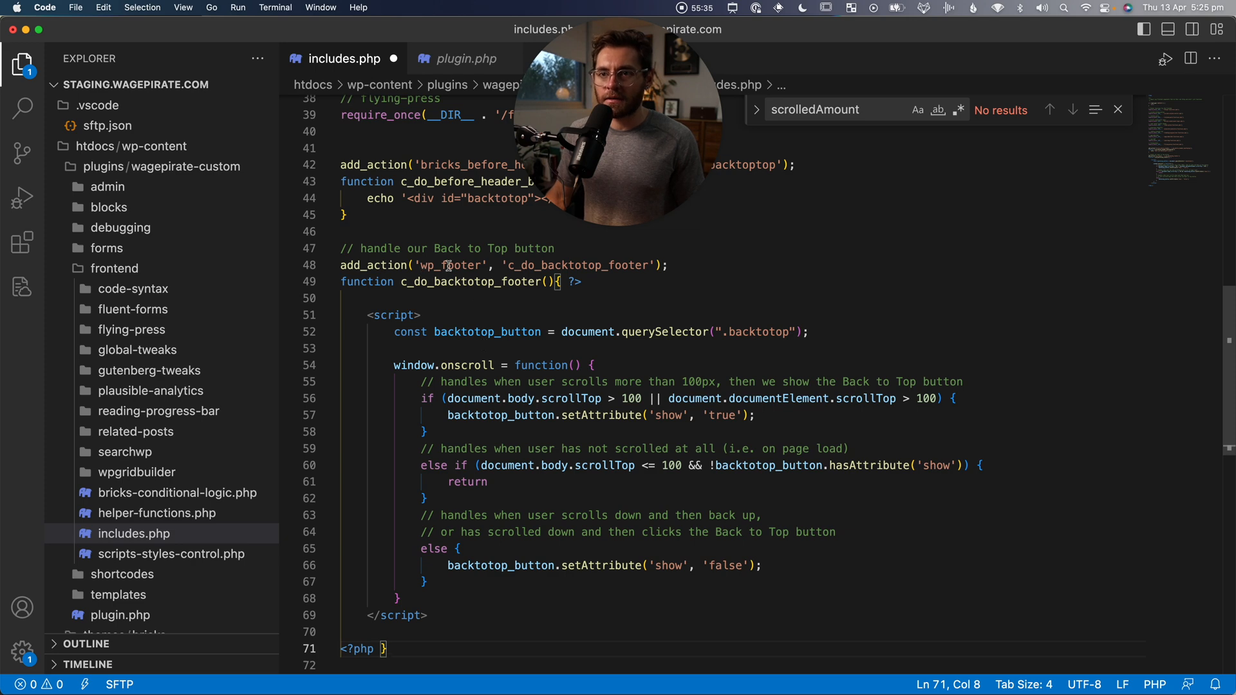
{"action": "left_click", "coordinate": [455, 332]}
{"action": "key", "text": "super+s"}
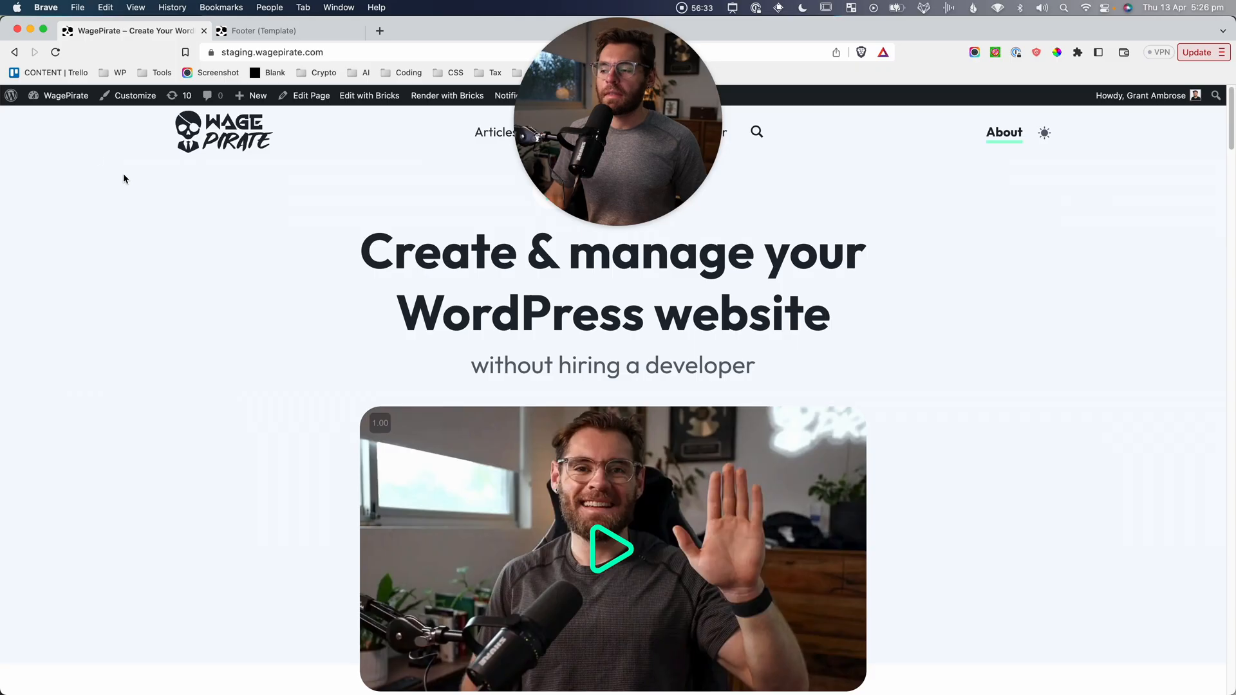
Reload the staging homepage in the browser and test the Back to Top button by scrolling down and up and using it.
{"action": "left_click", "coordinate": [57, 51]}
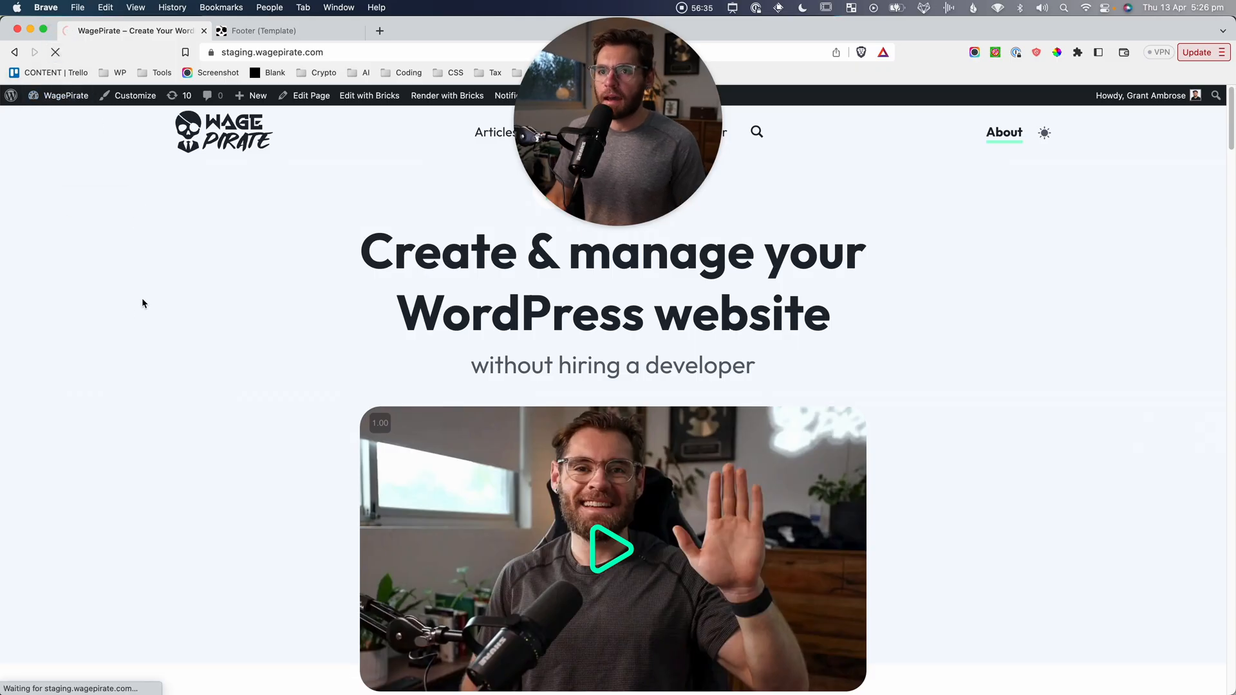
{"action": "scroll", "coordinate": [255, 312], "scroll_direction": "down", "scroll_amount": 2}
{"action": "scroll", "coordinate": [245, 306], "scroll_direction": "down", "scroll_amount": 5}
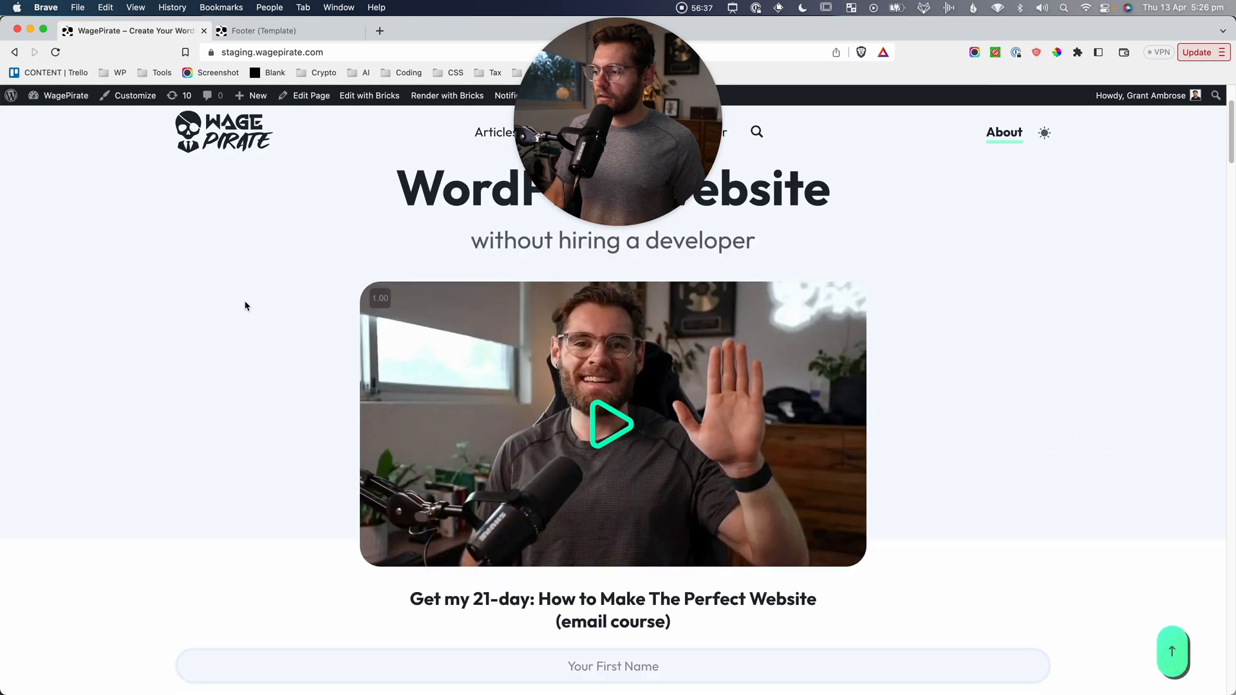
{"action": "scroll", "coordinate": [1079, 490], "scroll_direction": "up", "scroll_amount": 2}
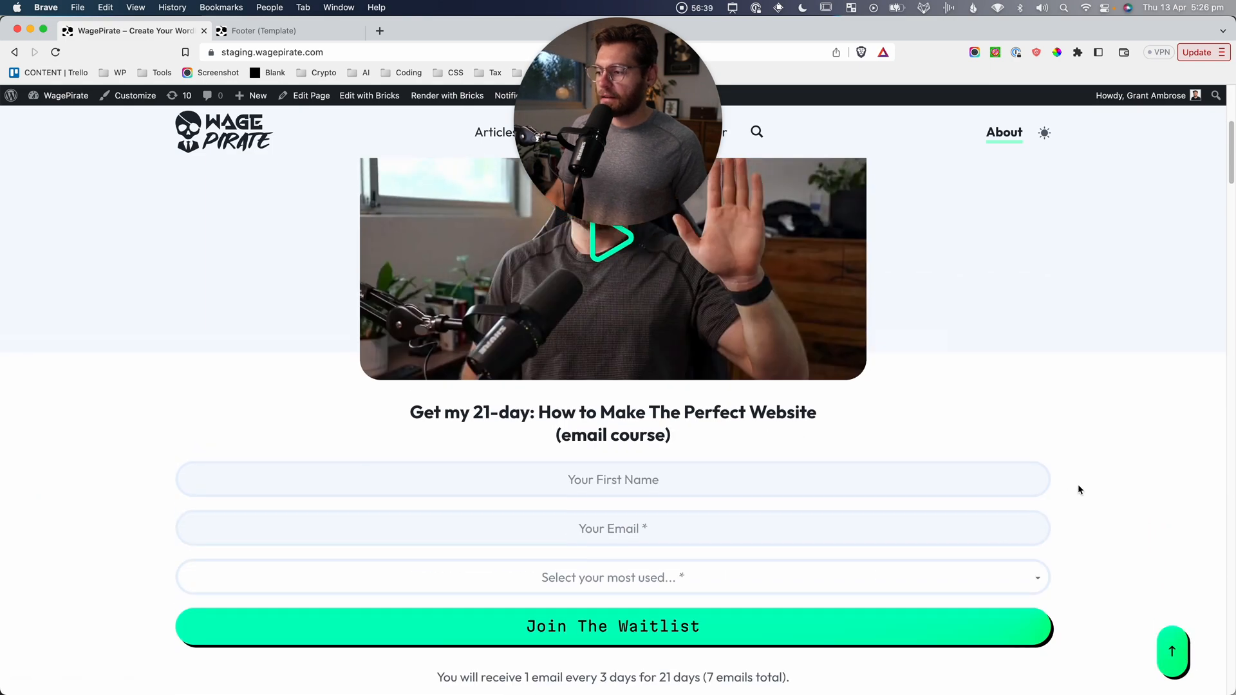
{"action": "scroll", "coordinate": [1079, 489], "scroll_direction": "up", "scroll_amount": 3}
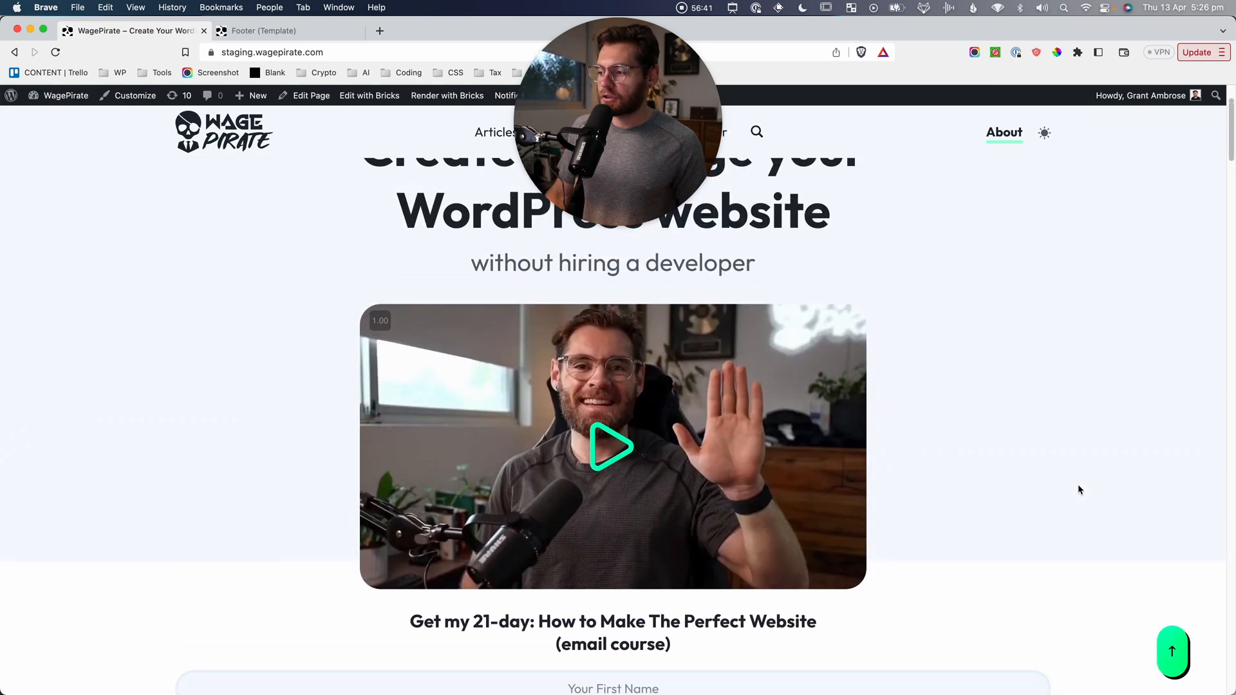
{"action": "scroll", "coordinate": [1079, 489], "scroll_direction": "down", "scroll_amount": 20}
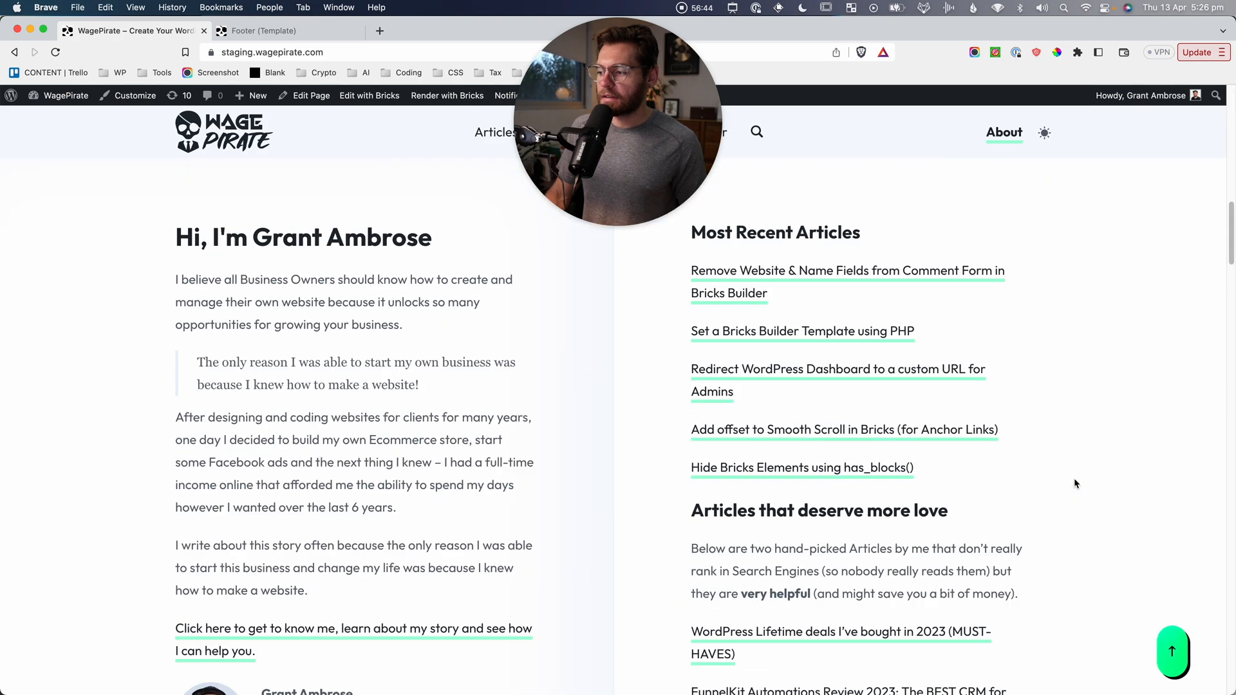
{"action": "left_click", "coordinate": [1175, 653]}
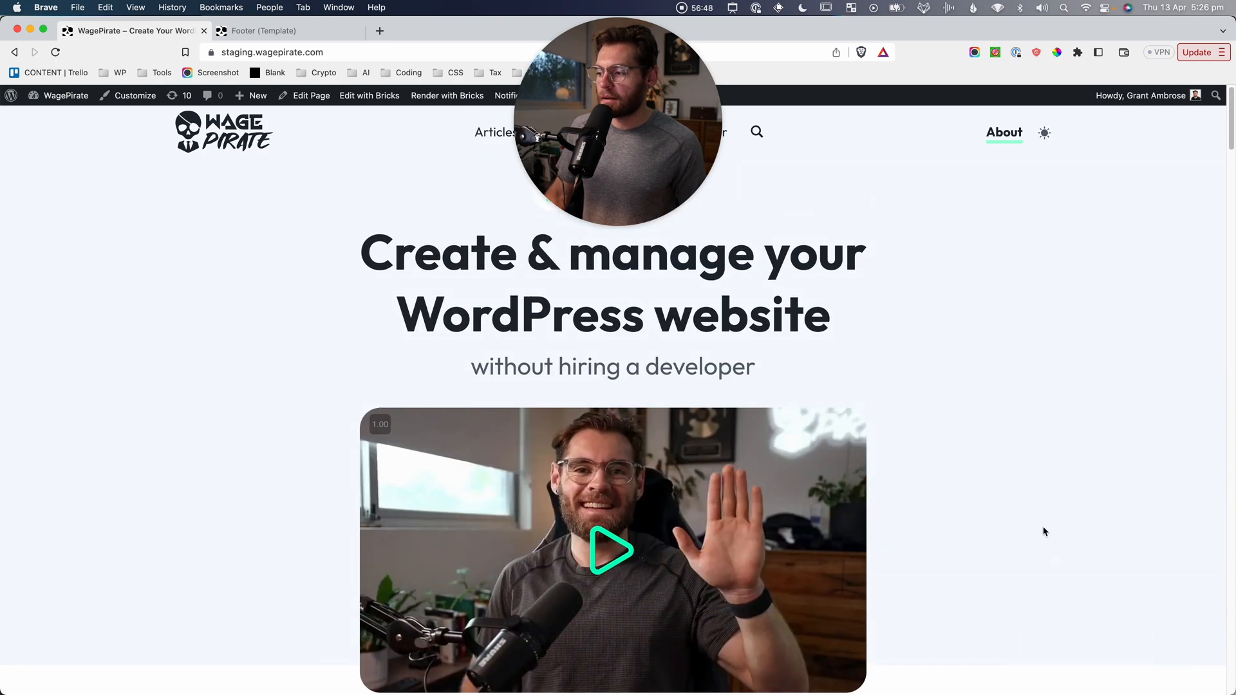
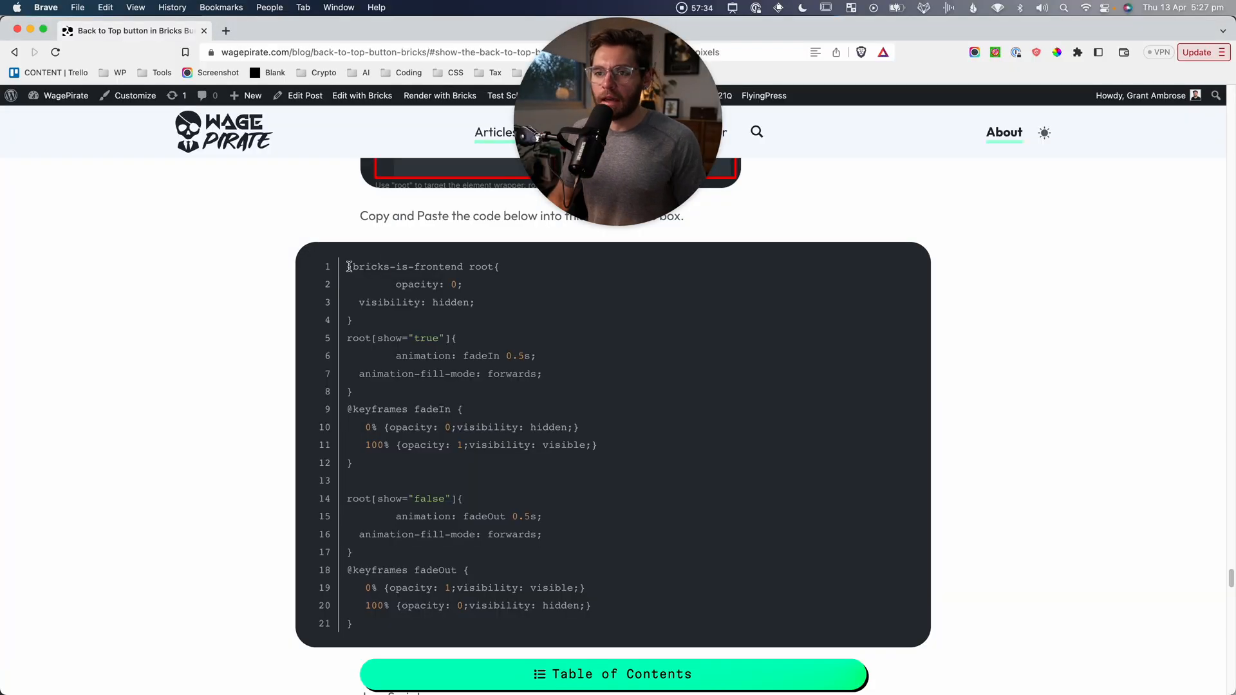
Review the article's fade CSS and the .backtotop class's Custom CSS, focusing on the .bricks-is-frontend root selector and the hint about root.
{"action": "left_click_drag", "start_coordinate": [348, 266], "coordinate": [513, 617]}
{"action": "left_click", "coordinate": [506, 467]}
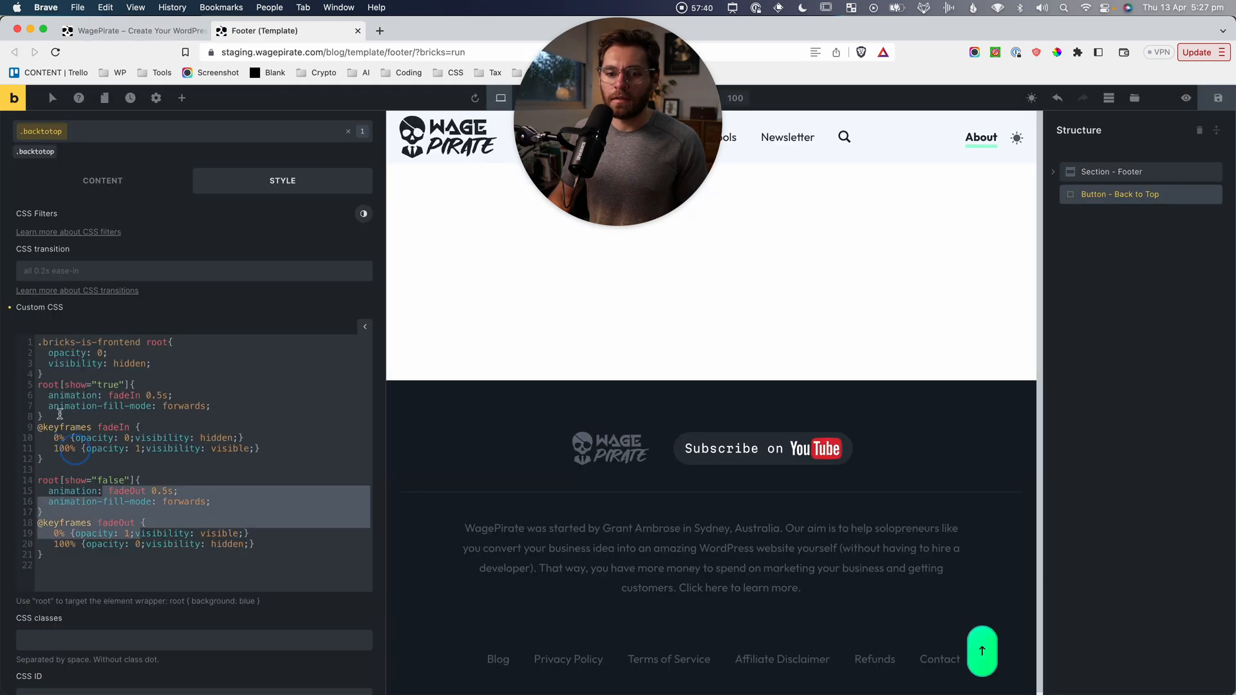
{"action": "left_click", "coordinate": [64, 395]}
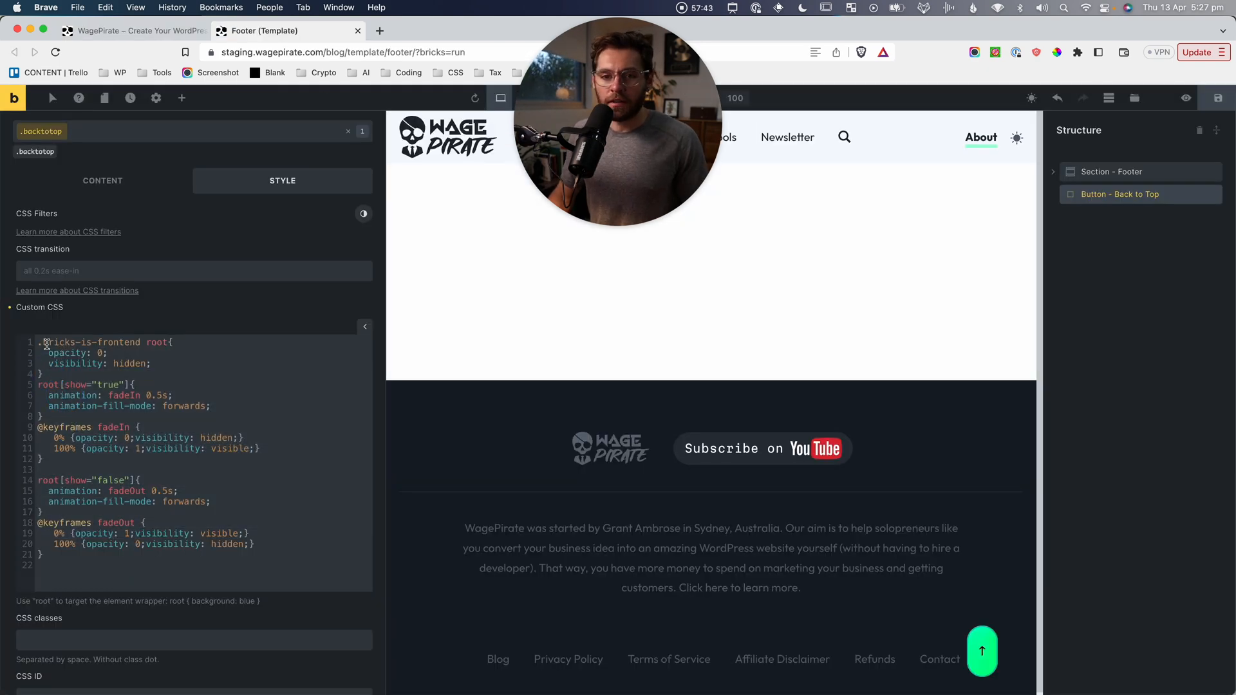
{"action": "left_click_drag", "start_coordinate": [40, 342], "coordinate": [108, 344]}
{"action": "double_click", "coordinate": [162, 343]}
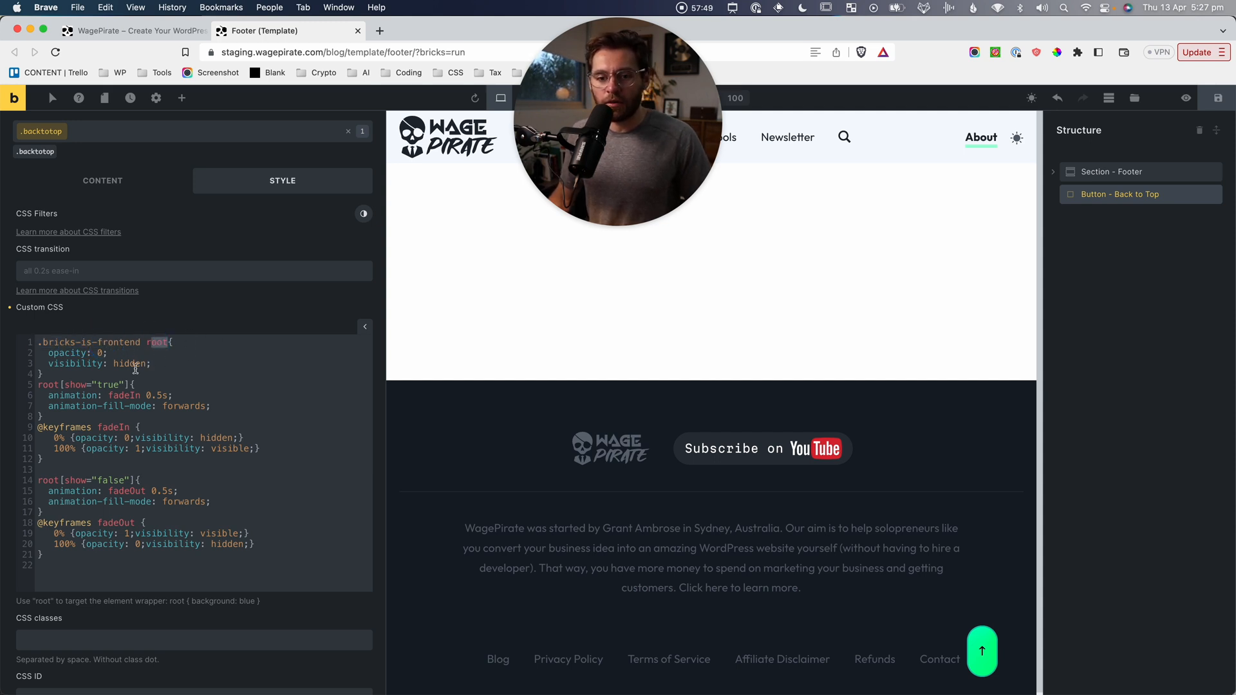
{"action": "left_click", "coordinate": [170, 370]}
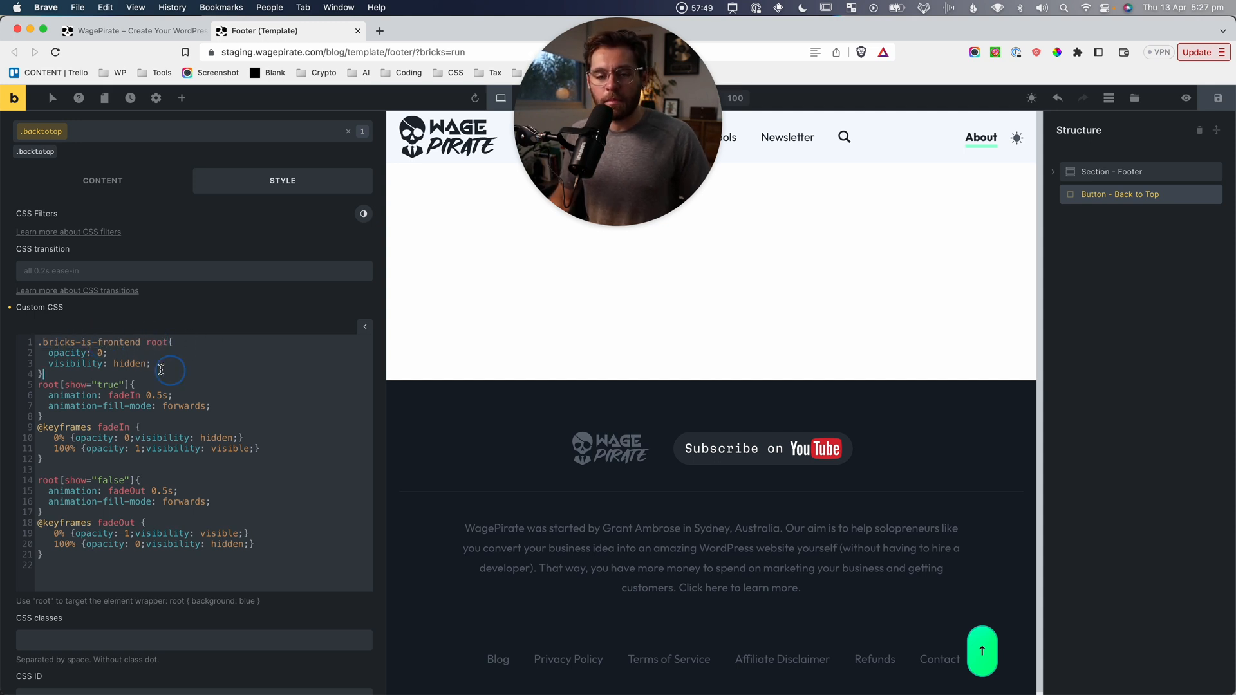
{"action": "double_click", "coordinate": [39, 602]}
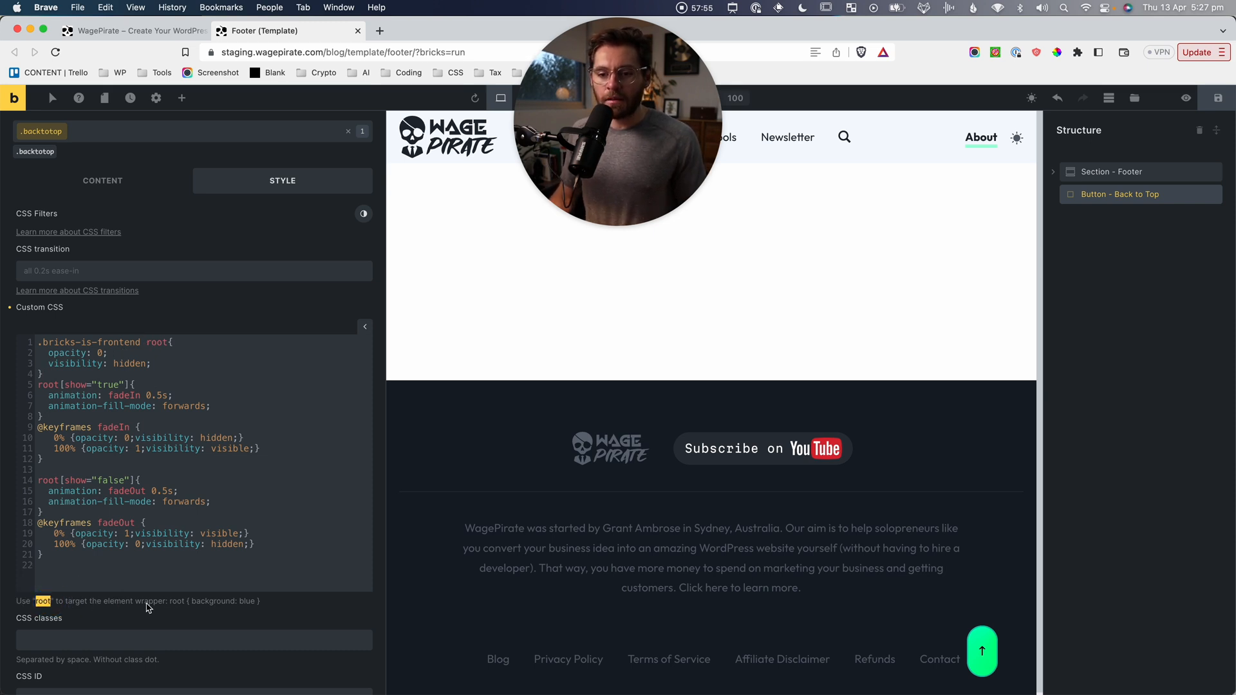
{"action": "left_click", "coordinate": [174, 408]}
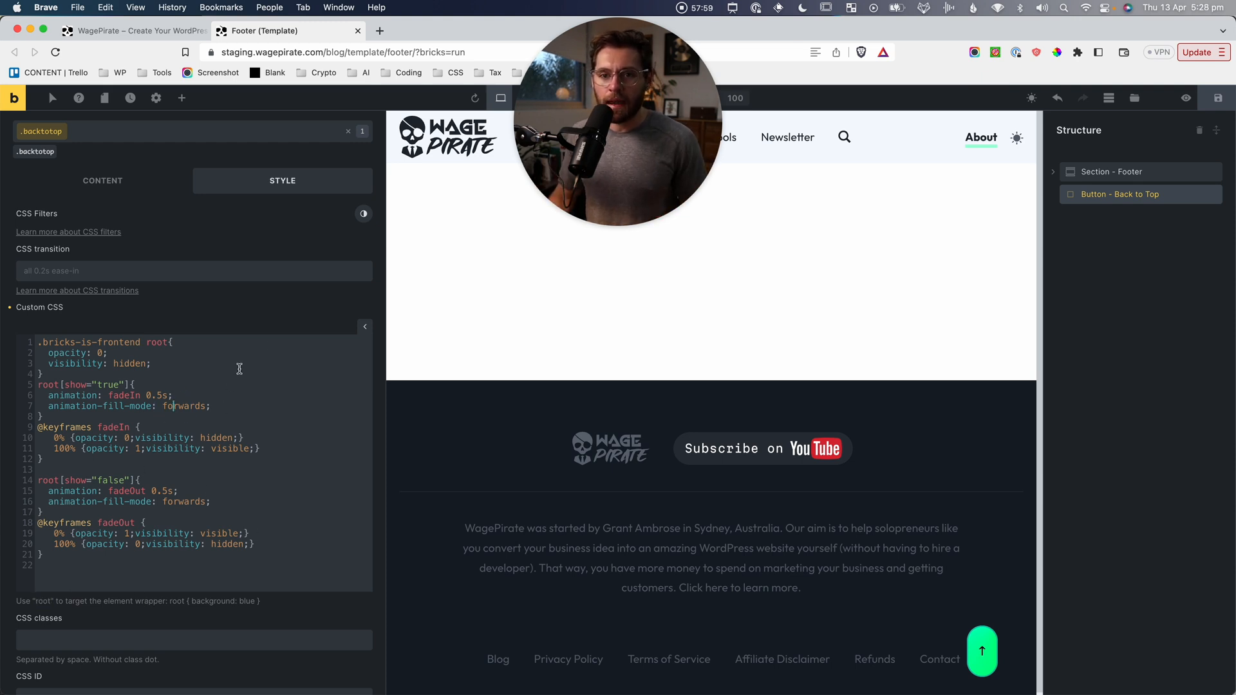
{"action": "key", "text": "super+shift+4"}
{"action": "left_click_drag", "start_coordinate": [36, 138], "coordinate": [63, 139]}
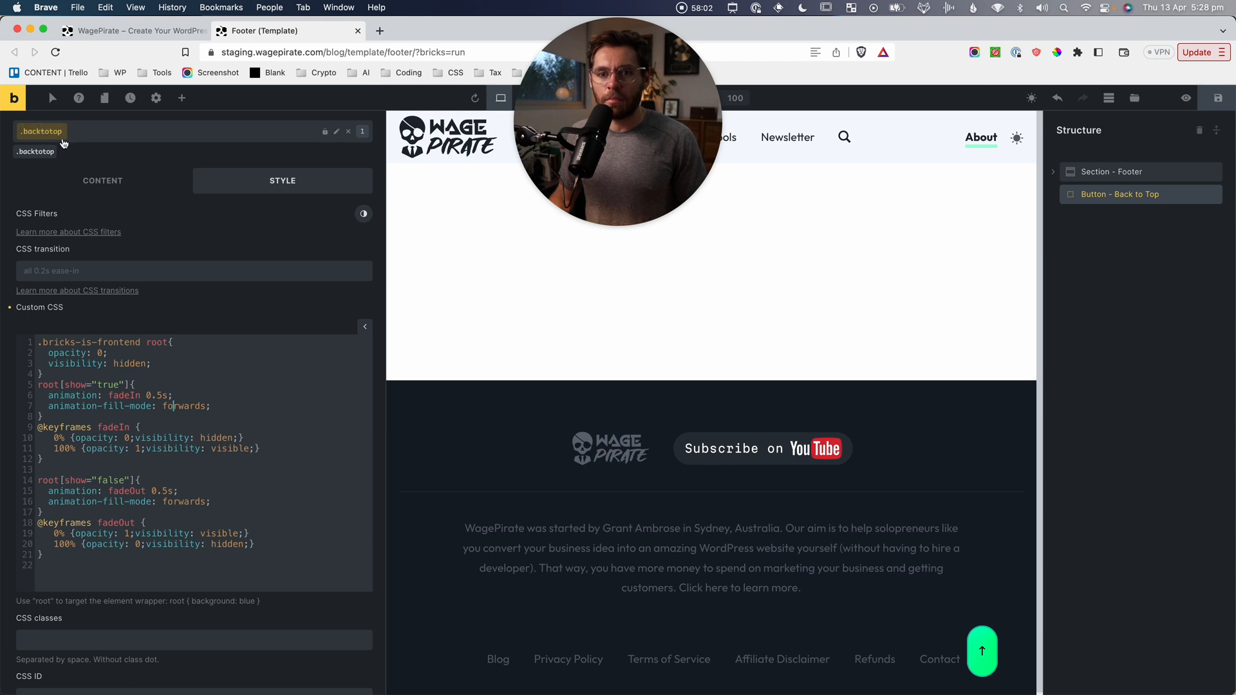
{"action": "left_click", "coordinate": [156, 341]}
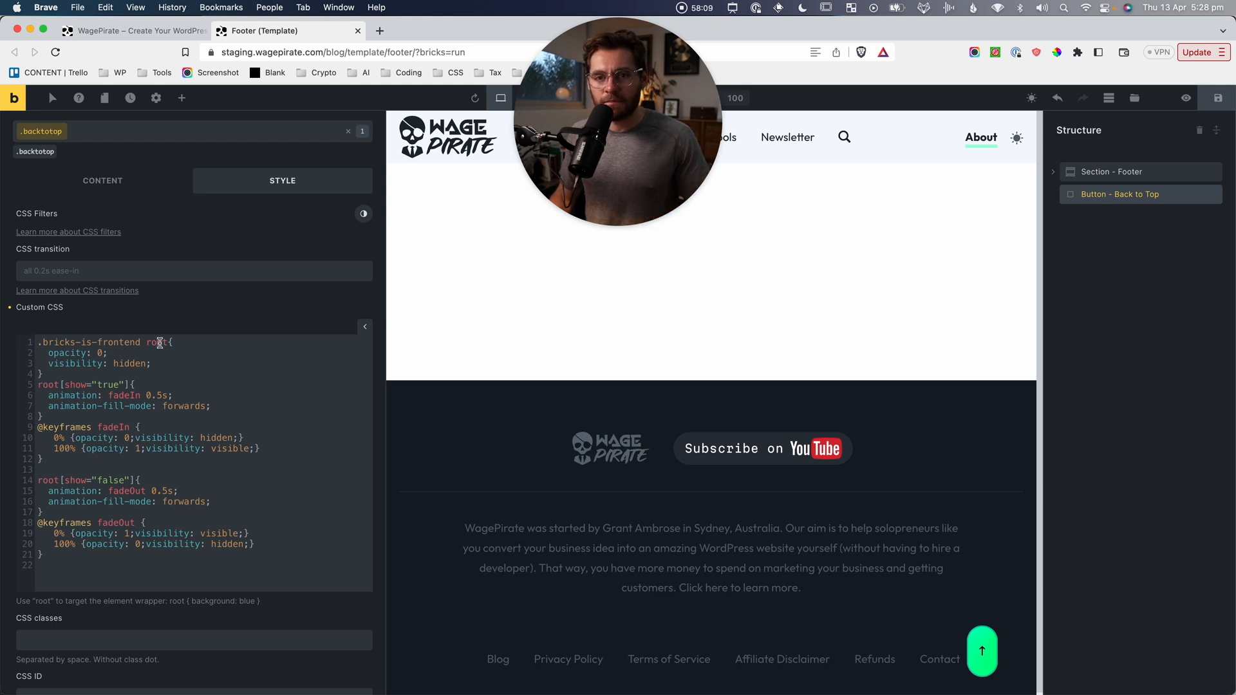
Replace root with .backtop in the .bricks-is-frontend, show="true" and show="false" selectors of the Custom CSS.
{"action": "double_click", "coordinate": [158, 342]}
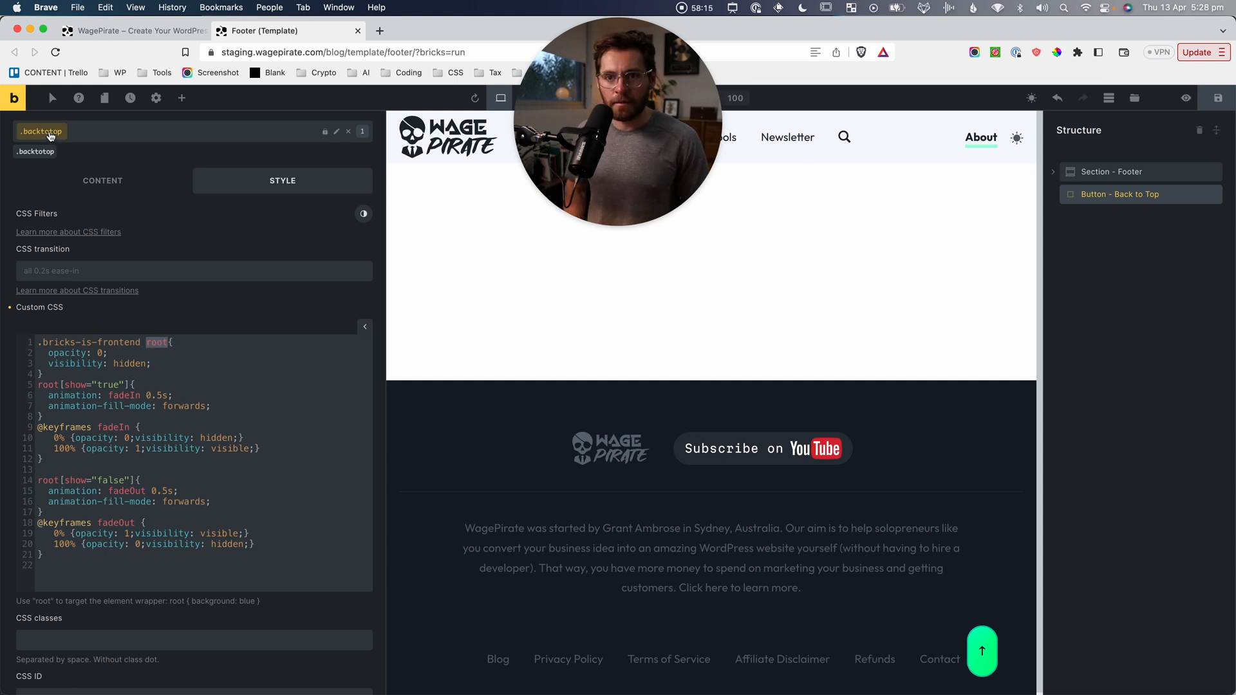
{"action": "type", "text": ".backtop"}
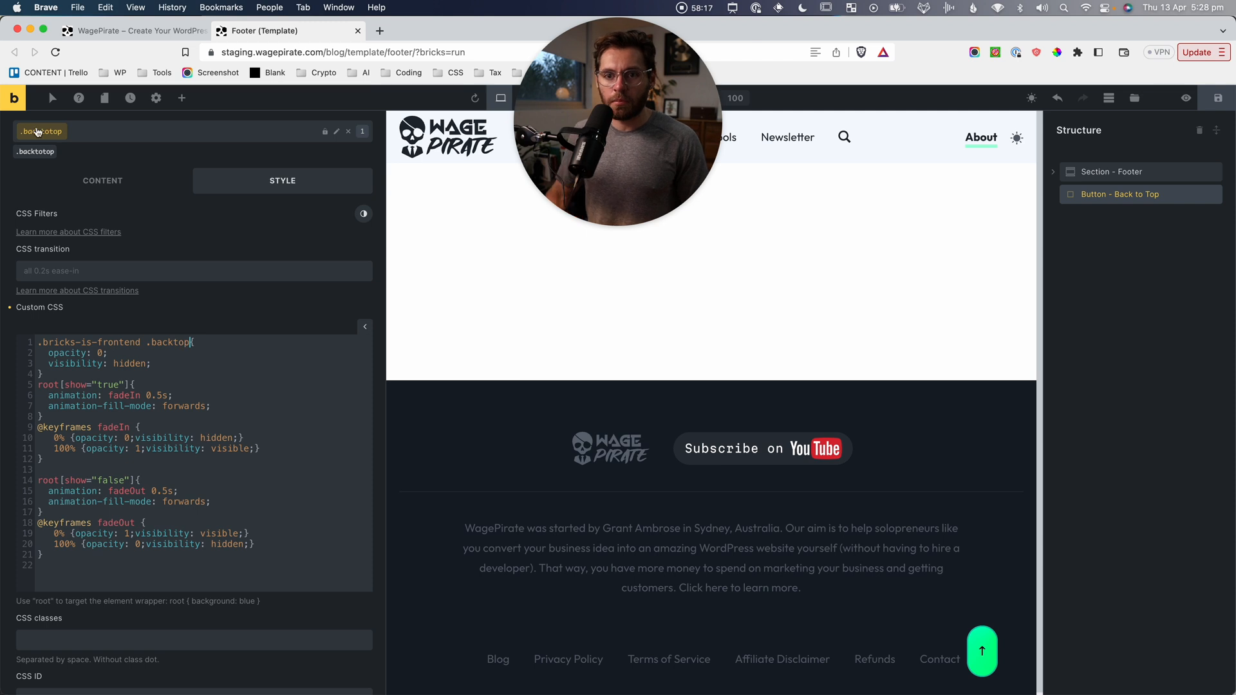
{"action": "double_click", "coordinate": [172, 342]}
{"action": "key", "text": "super+c"}
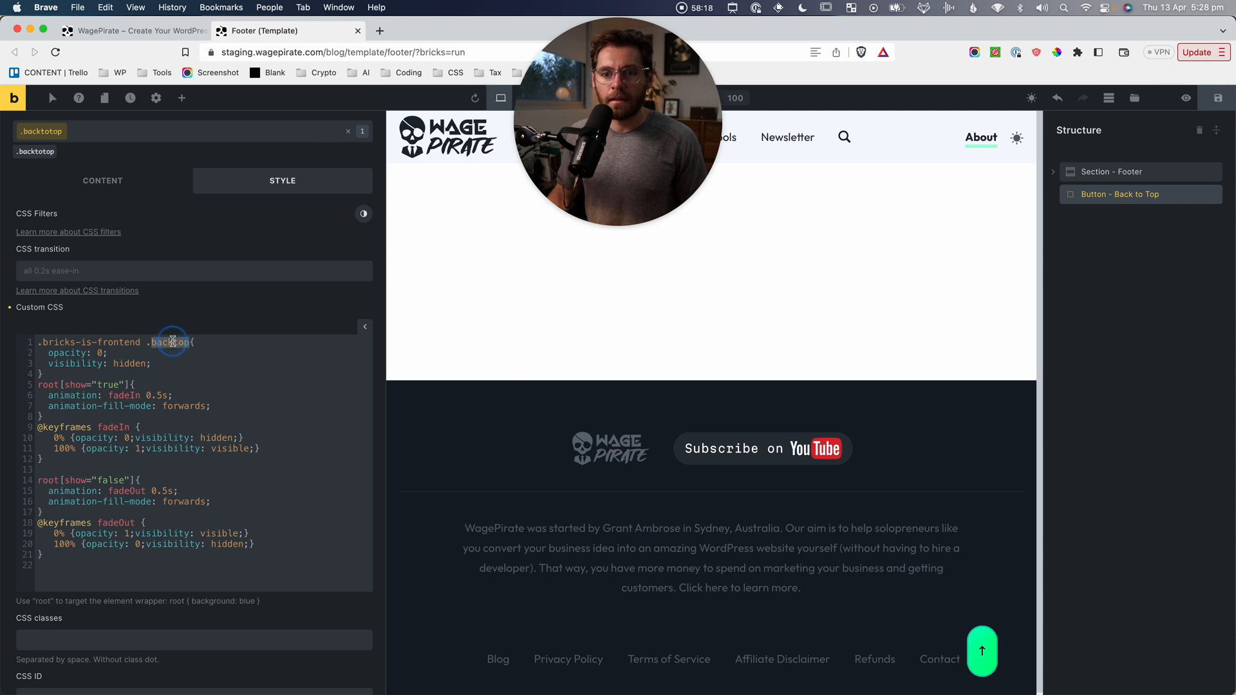
{"action": "double_click", "coordinate": [50, 385]}
{"action": "type", "text": "."}
{"action": "key", "text": "super+v"}
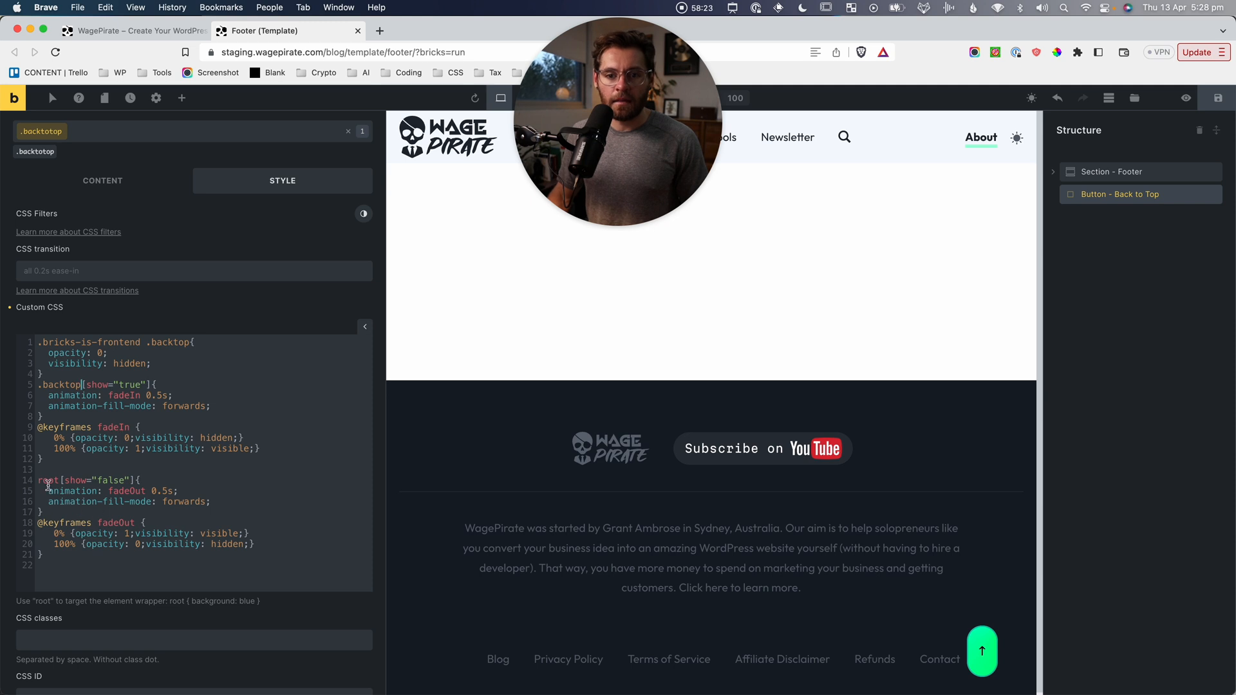
{"action": "double_click", "coordinate": [46, 482]}
{"action": "type", "text": "."}
{"action": "key", "text": "super+v"}
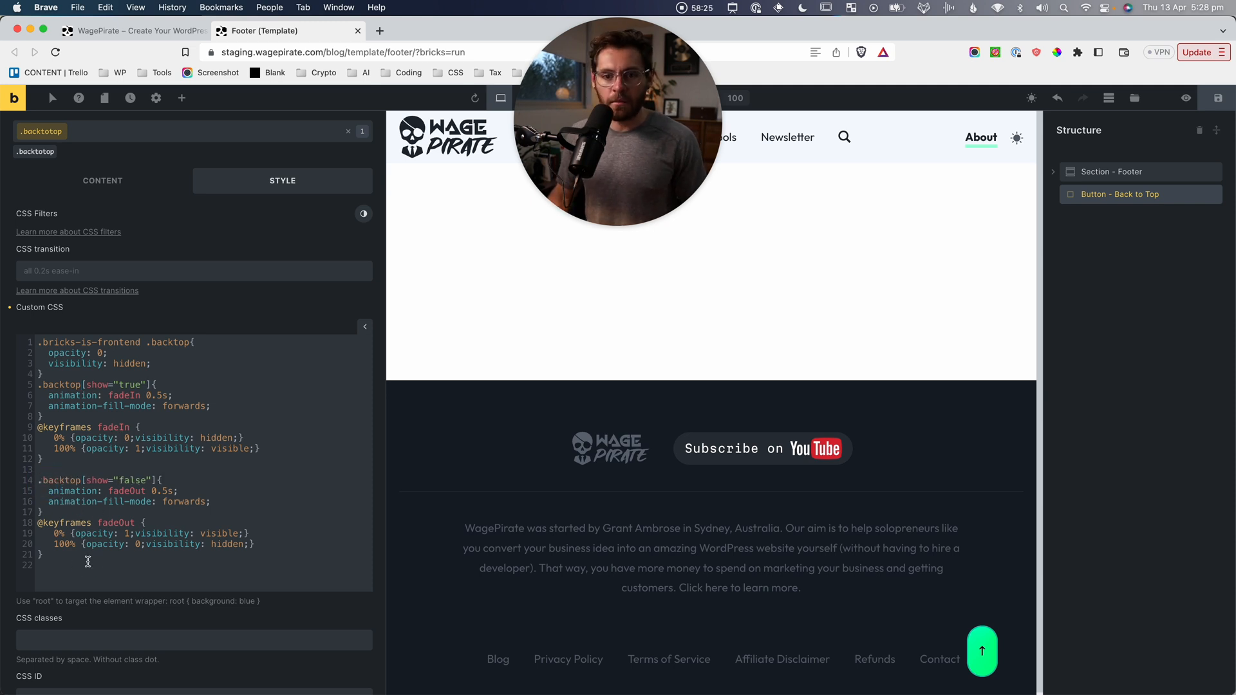
Restore root in place of .backtop in all three Custom CSS selectors.
{"action": "left_click_drag", "start_coordinate": [82, 483], "coordinate": [26, 481]}
{"action": "type", "text": "root"}
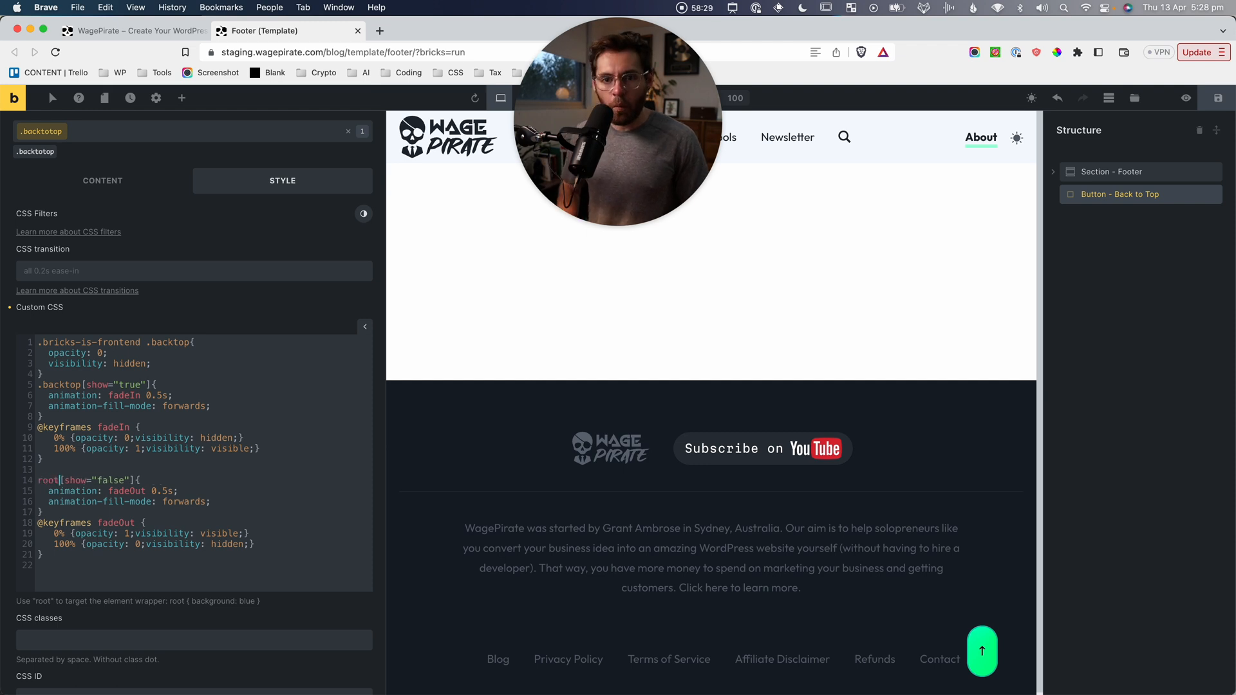
{"action": "double_click", "coordinate": [56, 482]}
{"action": "key", "text": "super+c"}
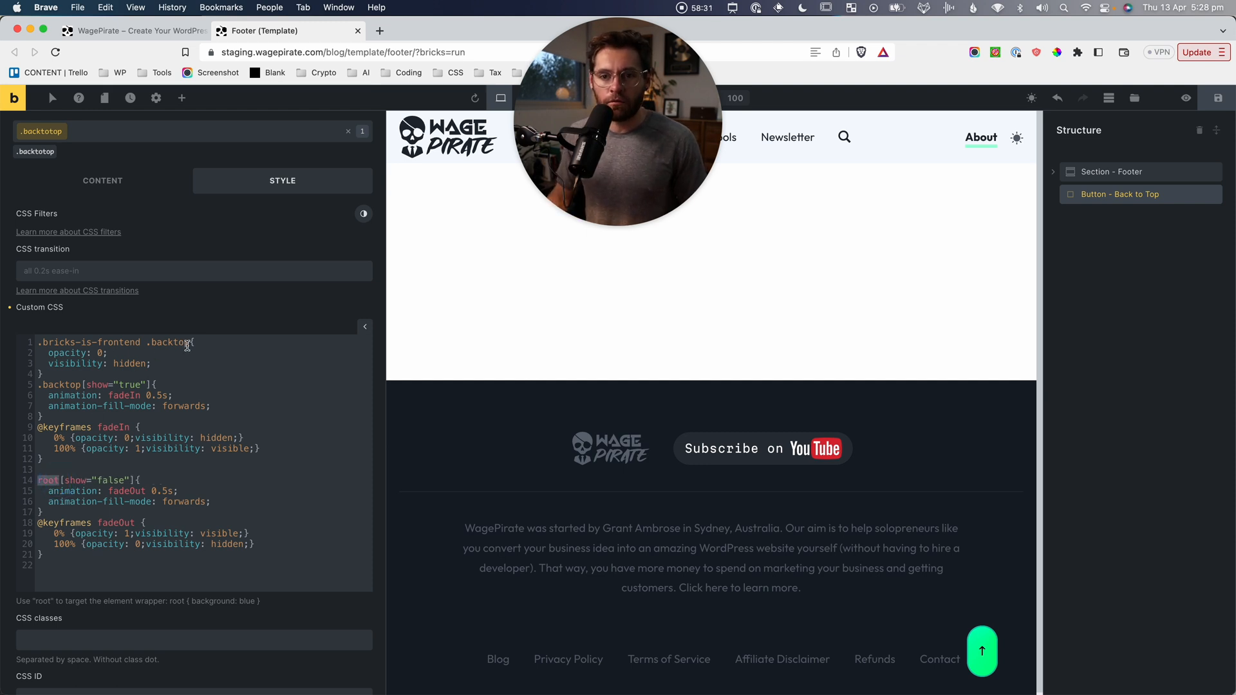
{"action": "left_click_drag", "start_coordinate": [187, 343], "coordinate": [146, 343]}
{"action": "key", "text": "super+v"}
{"action": "left_click_drag", "start_coordinate": [82, 386], "coordinate": [37, 386]}
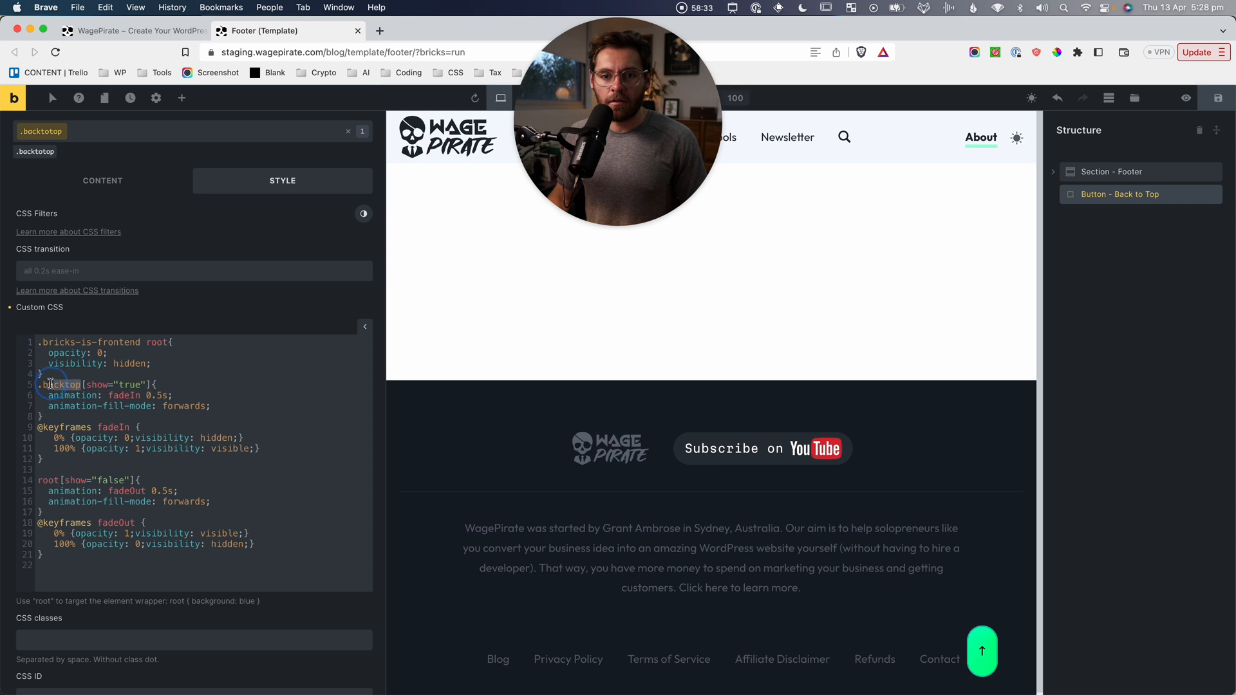
{"action": "key", "text": "super+v"}
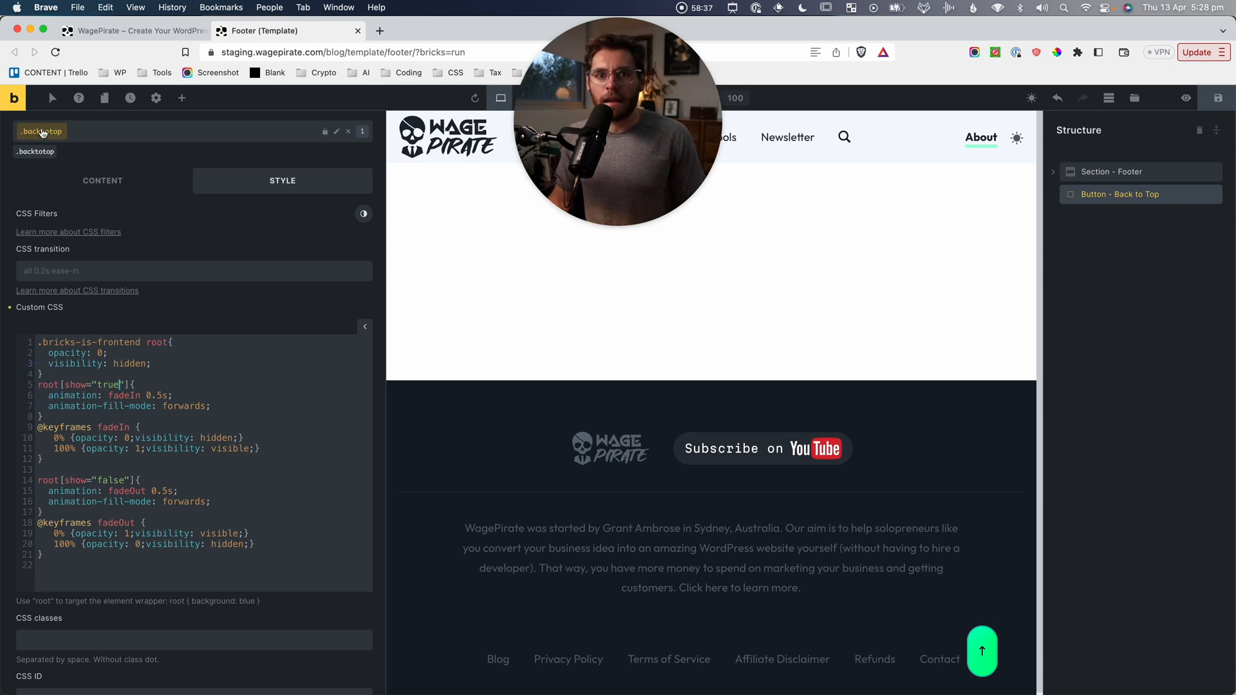
{"action": "left_click", "coordinate": [337, 132]}
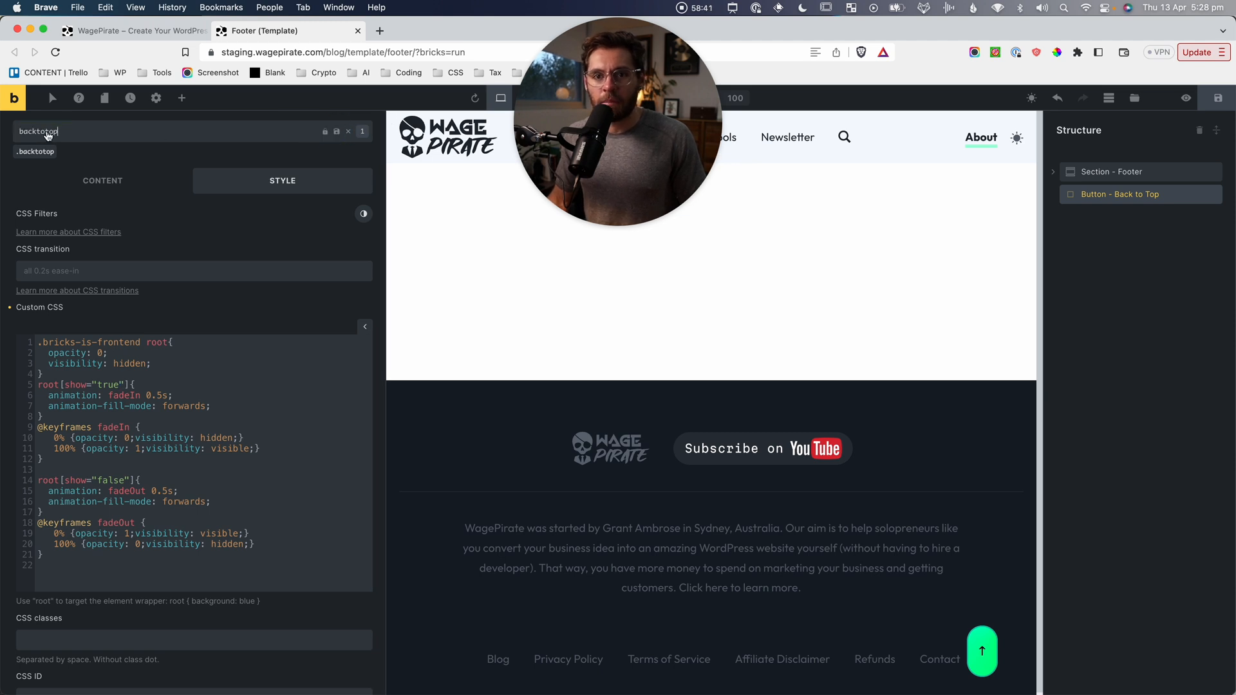
{"action": "key", "text": "super+shift+4"}
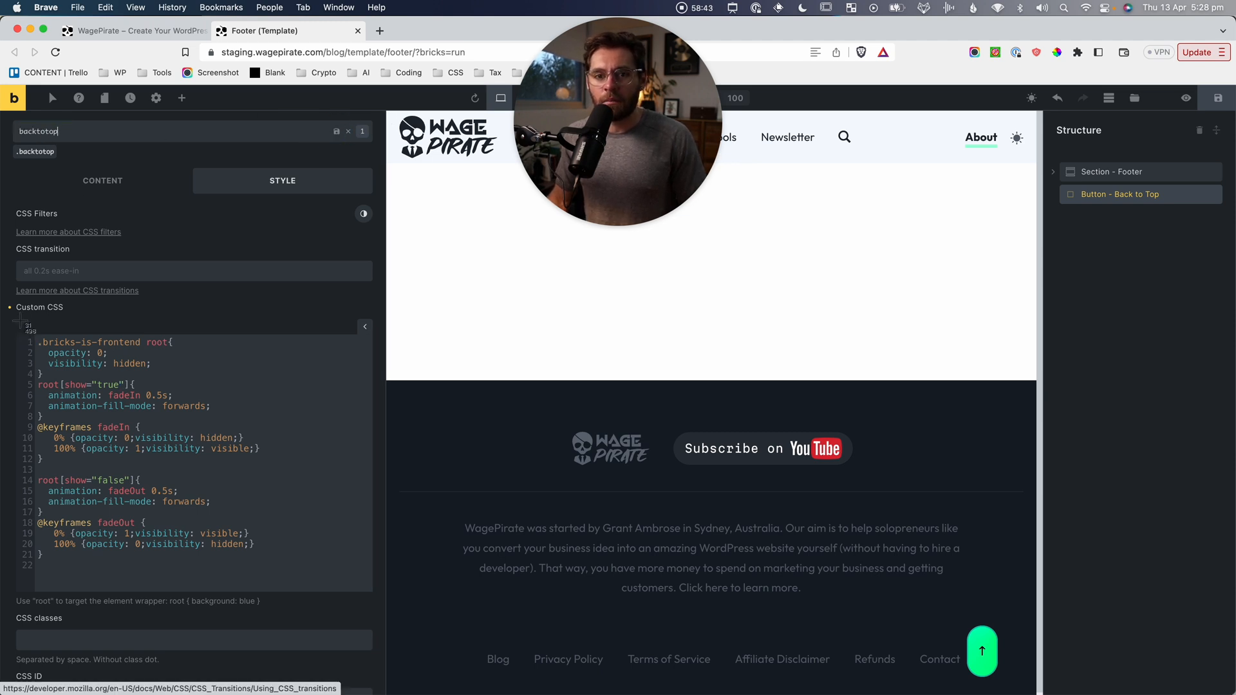
{"action": "left_click_drag", "start_coordinate": [22, 320], "coordinate": [398, 607]}
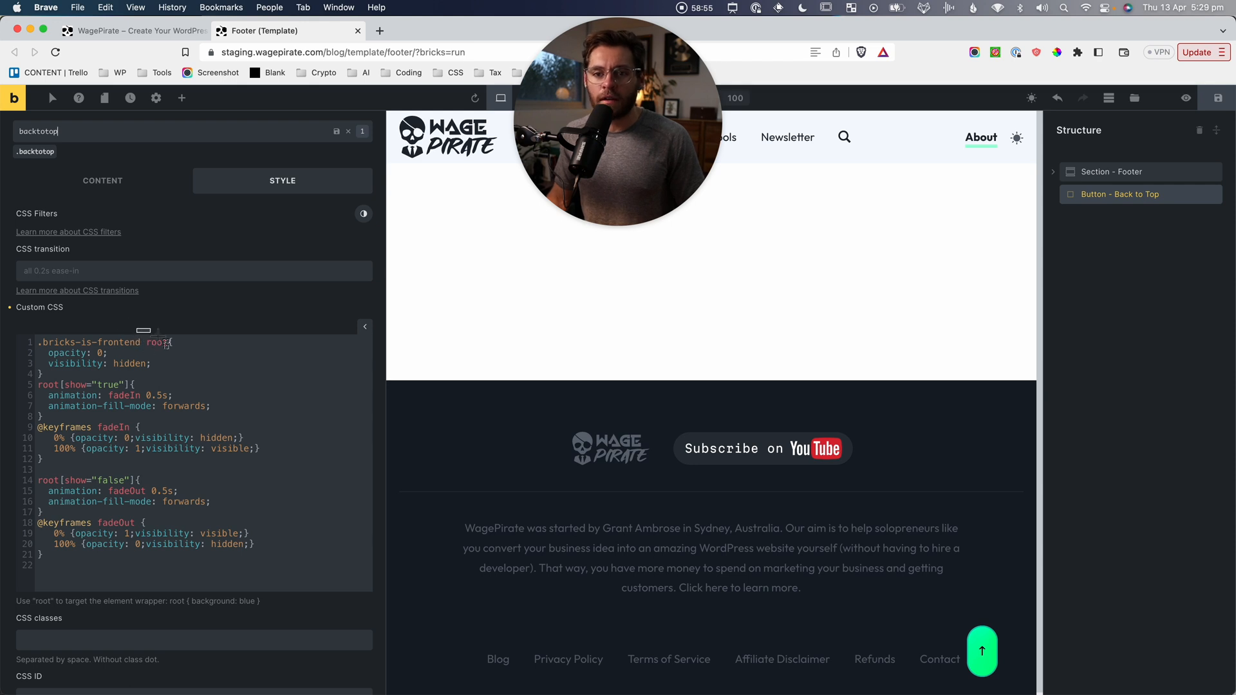
{"action": "key", "text": "Escape"}
{"action": "left_click_drag", "start_coordinate": [50, 375], "coordinate": [71, 393]}
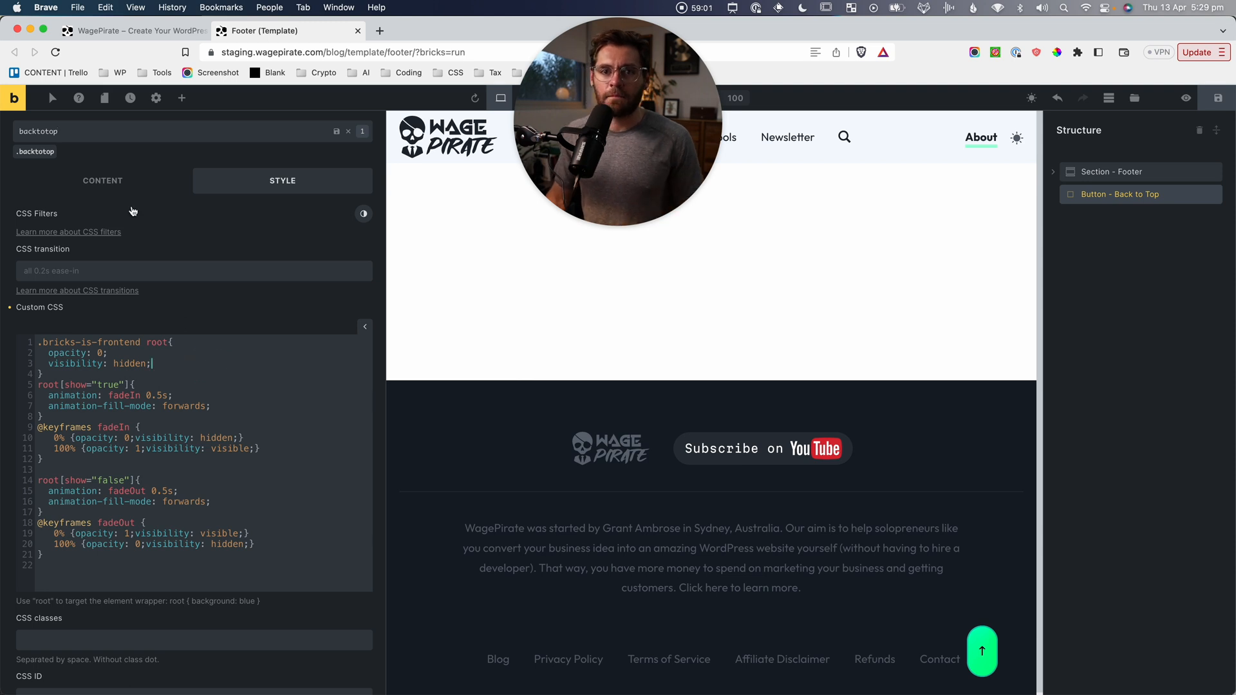
{"action": "left_click", "coordinate": [348, 131]}
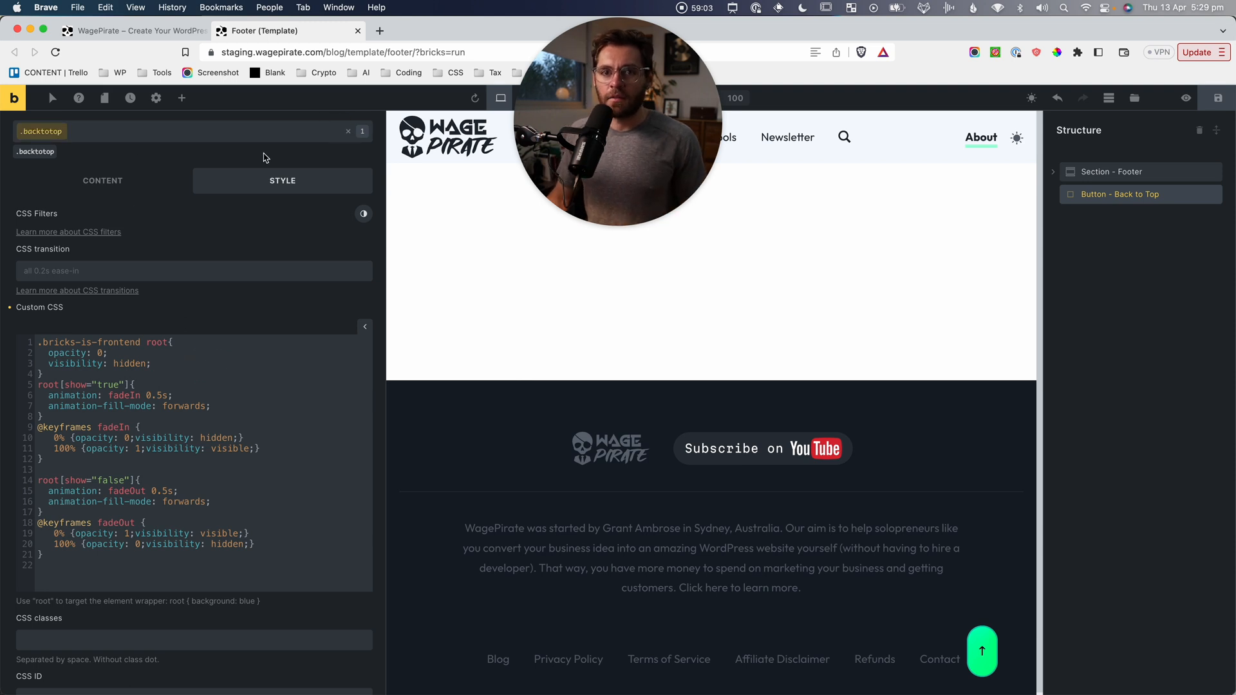
Examine the .bricks-is-frontend root rule in the Custom CSS, focusing on its frontend prefix and the opacity and visibility declarations.
{"action": "left_click", "coordinate": [231, 405]}
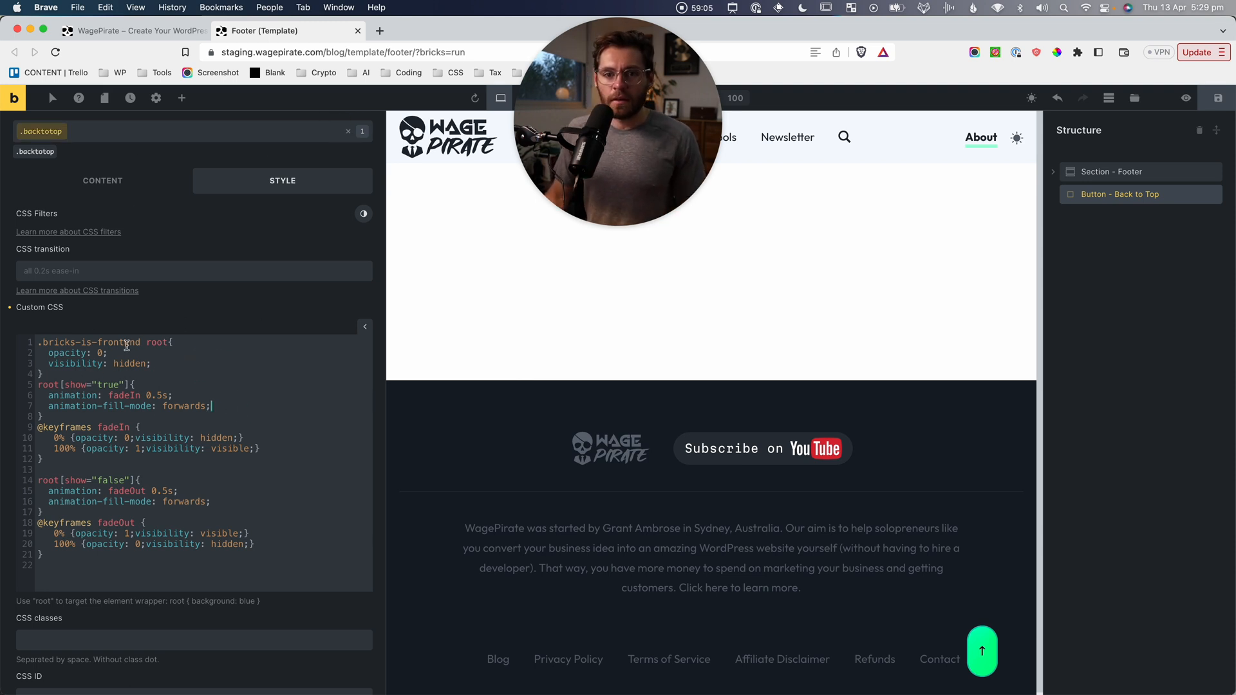
{"action": "mouse_move", "coordinate": [141, 343]}
{"action": "left_mouse_down"}
{"action": "mouse_move", "coordinate": [45, 341]}
{"action": "mouse_move", "coordinate": [139, 364]}
{"action": "left_mouse_up"}
{"action": "left_click", "coordinate": [152, 339]}
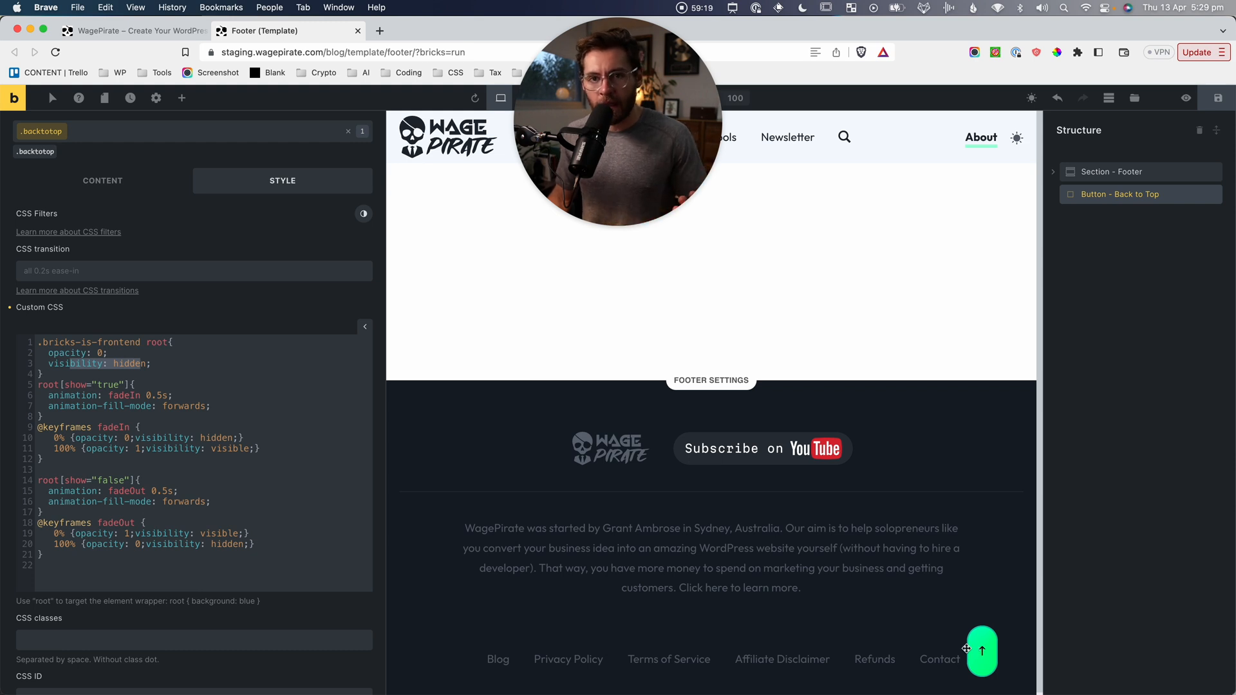
{"action": "left_click_drag", "start_coordinate": [55, 343], "coordinate": [129, 342]}
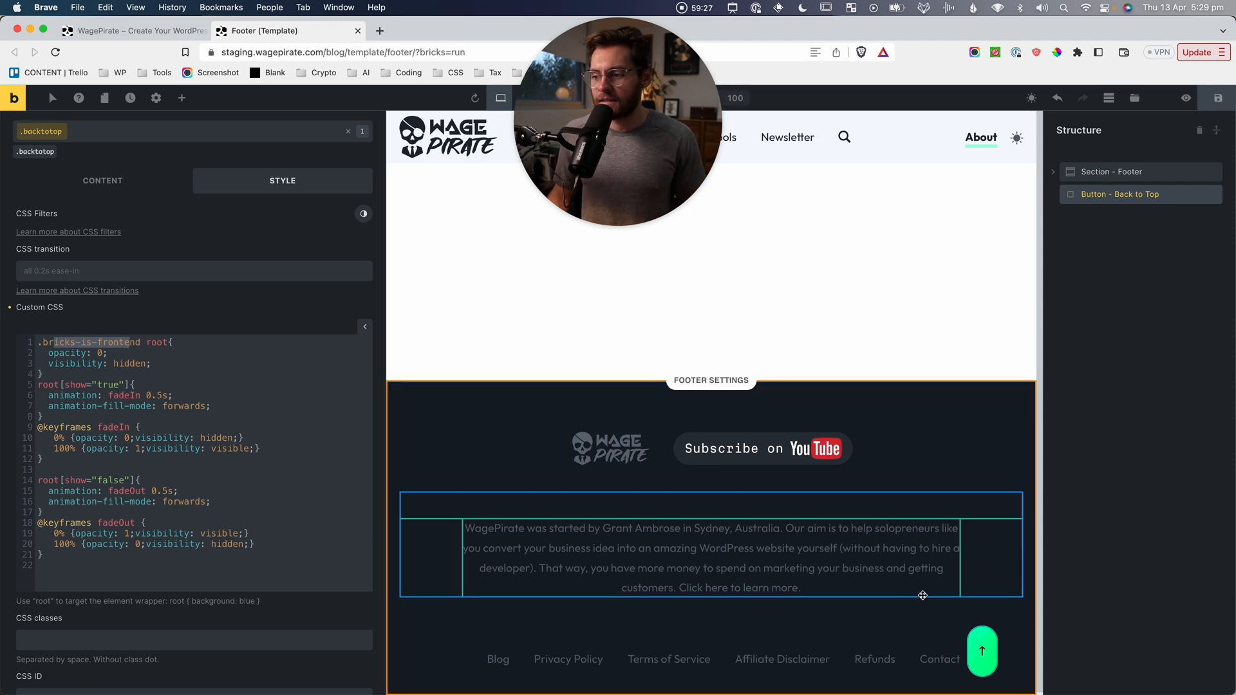
{"action": "left_click", "coordinate": [98, 396]}
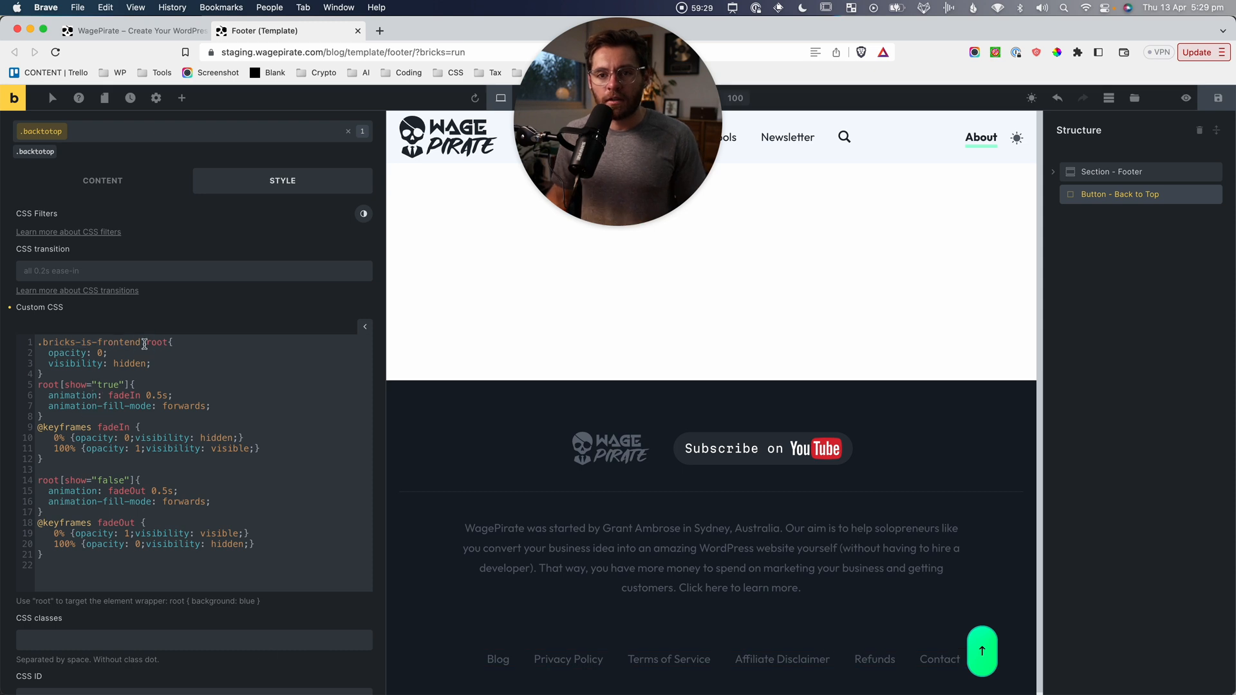
Remove the .bricks-is-frontend prefix from the first Custom CSS selector to see its effect in the canvas, and undo the removal.
{"action": "left_click_drag", "start_coordinate": [144, 344], "coordinate": [37, 343]}
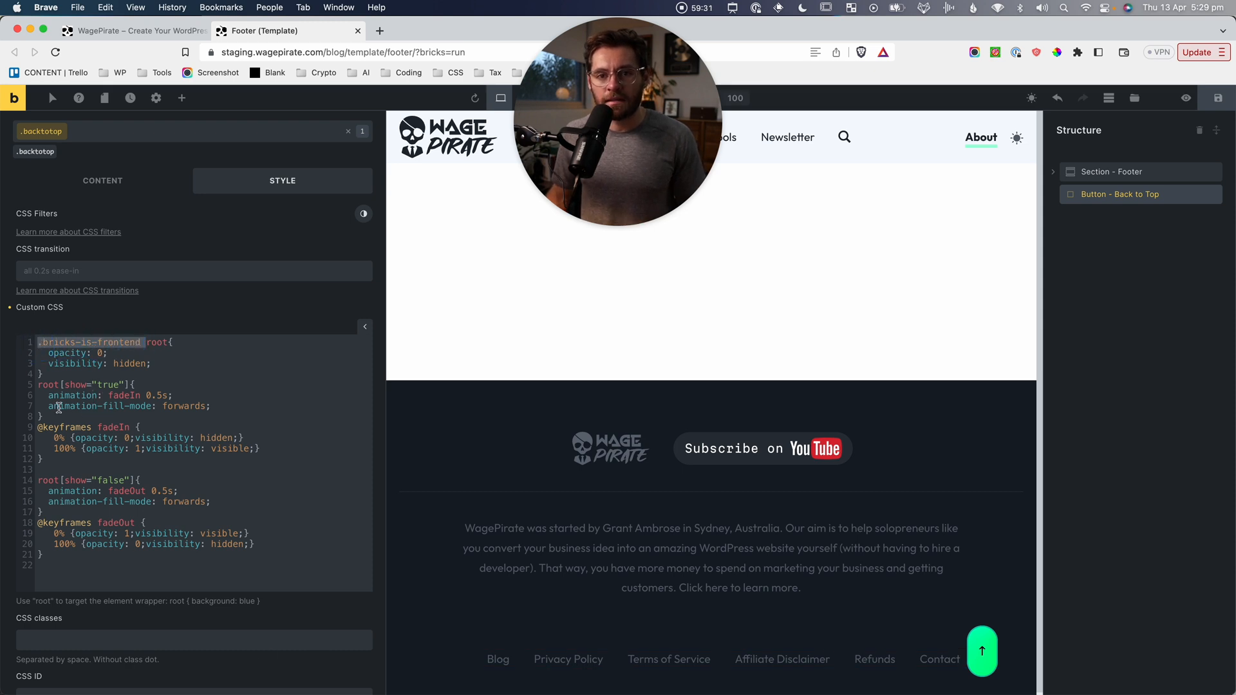
{"action": "key", "text": "BackSpace"}
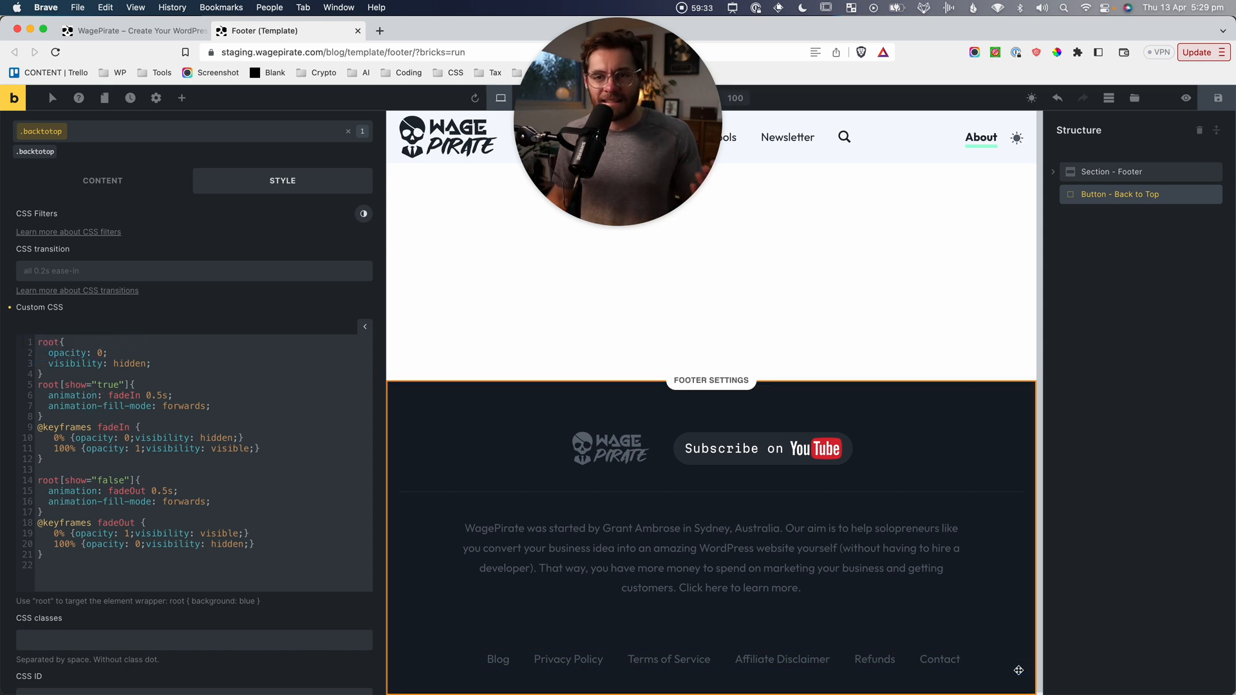
{"action": "key", "text": "super+z"}
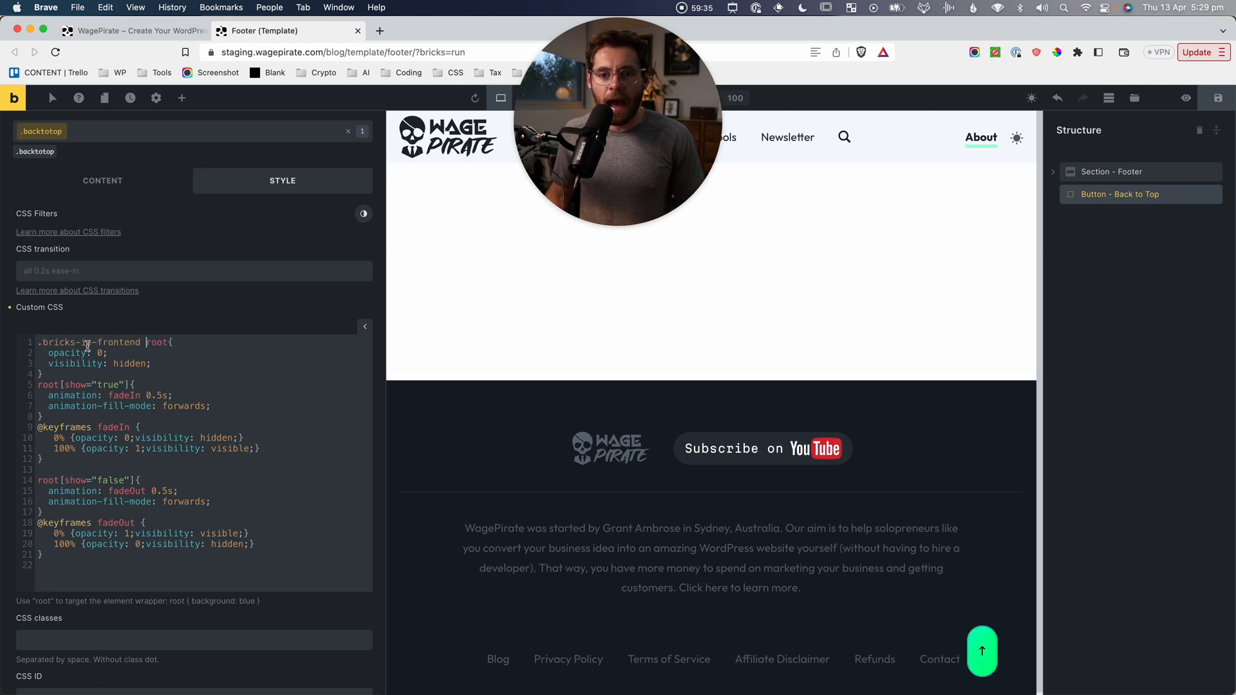
Review the .bricks-is-frontend root rule and the fadeIn keyframes, including the 0% and 100% stages.
{"action": "left_click_drag", "start_coordinate": [140, 342], "coordinate": [54, 342]}
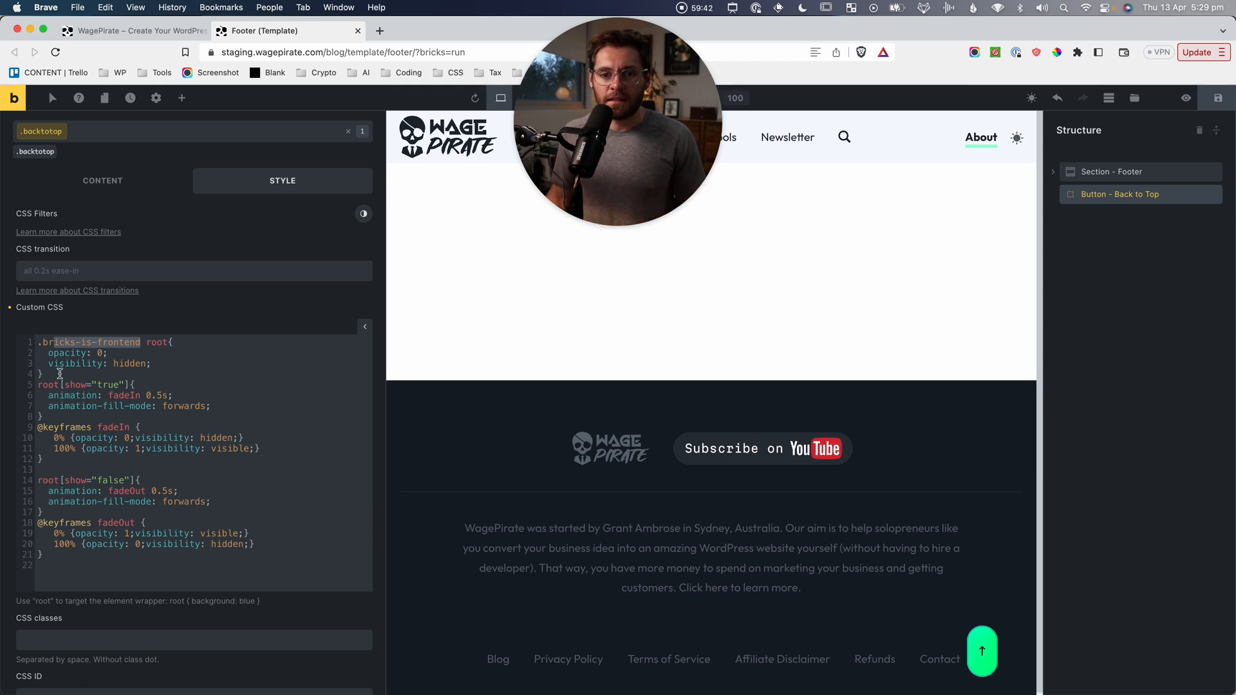
{"action": "left_click_drag", "start_coordinate": [60, 374], "coordinate": [23, 332]}
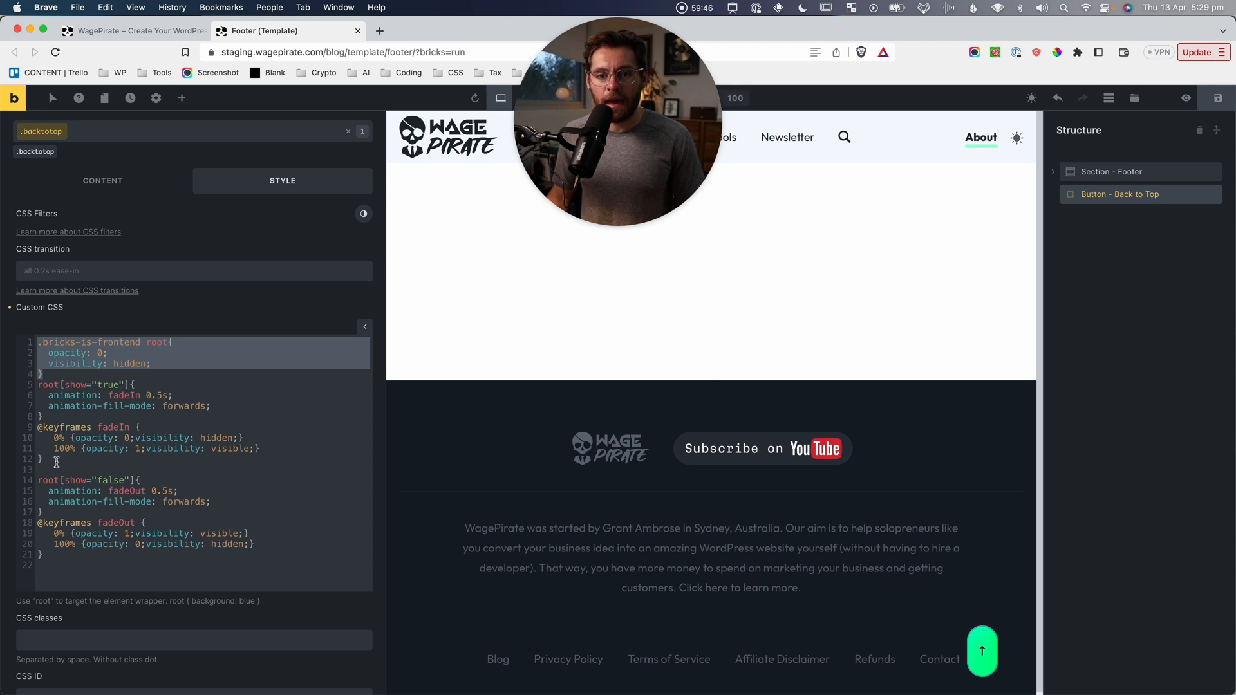
{"action": "left_click_drag", "start_coordinate": [57, 463], "coordinate": [36, 424]}
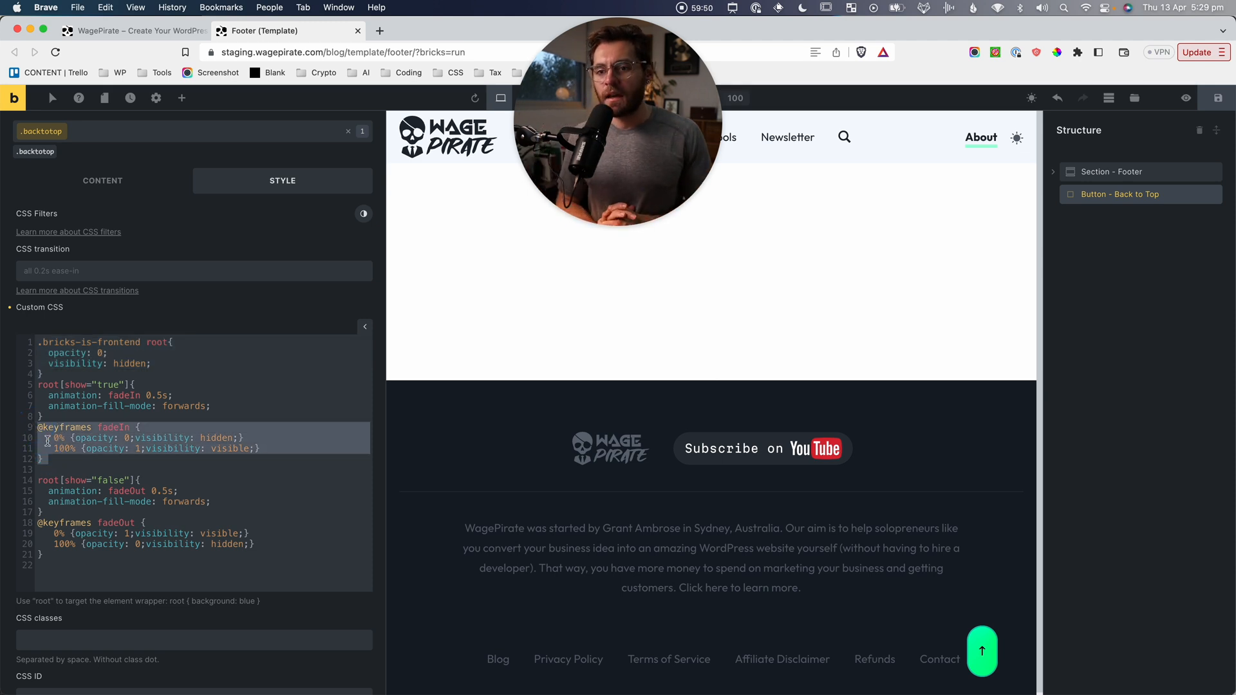
{"action": "left_click", "coordinate": [109, 438]}
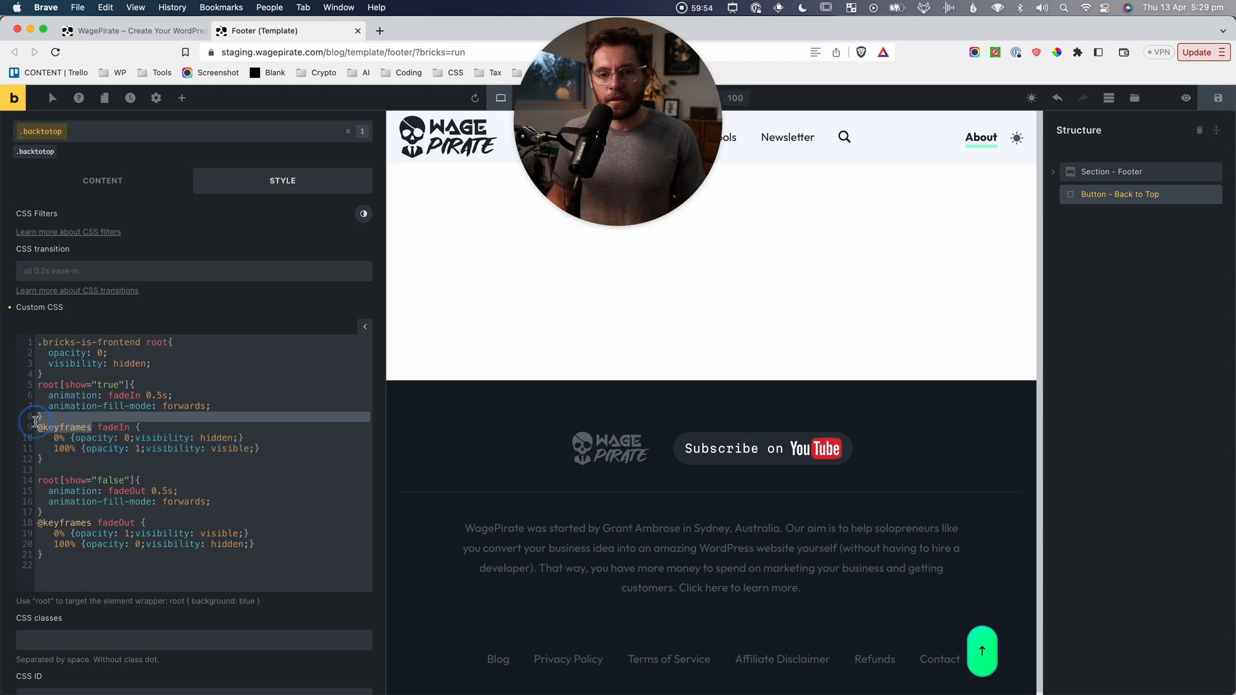
{"action": "double_click", "coordinate": [109, 427]}
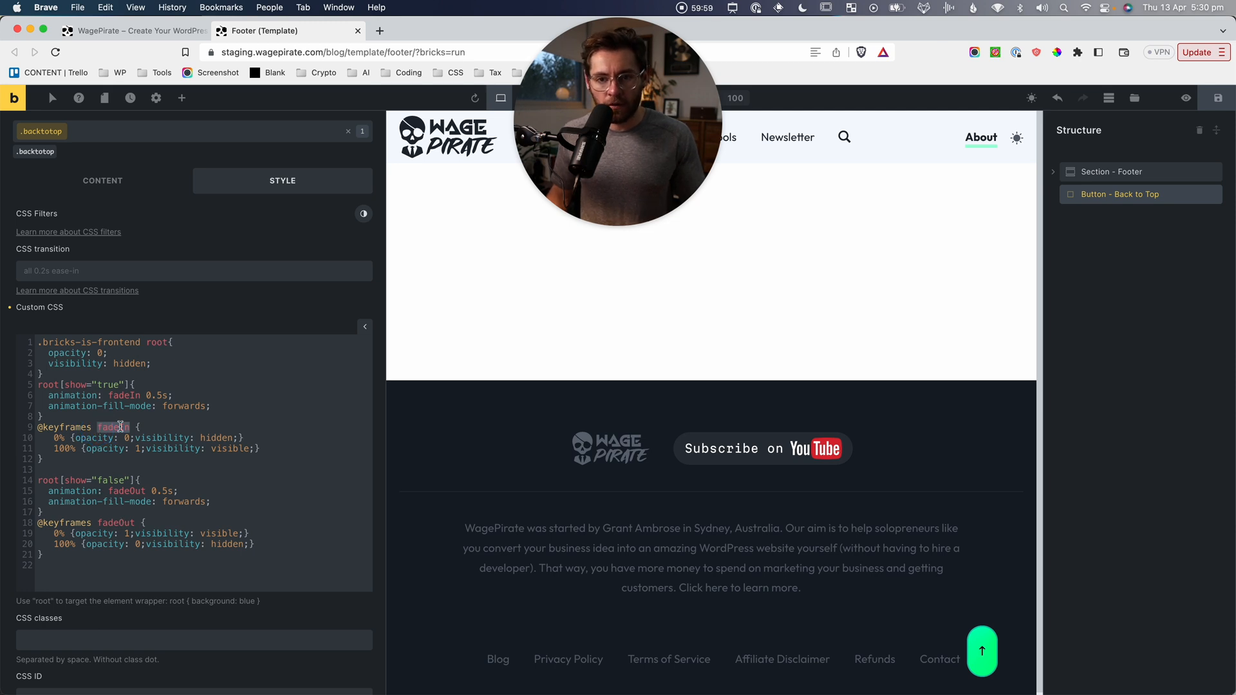
{"action": "left_click", "coordinate": [59, 439]}
{"action": "left_click_drag", "start_coordinate": [75, 438], "coordinate": [238, 437]}
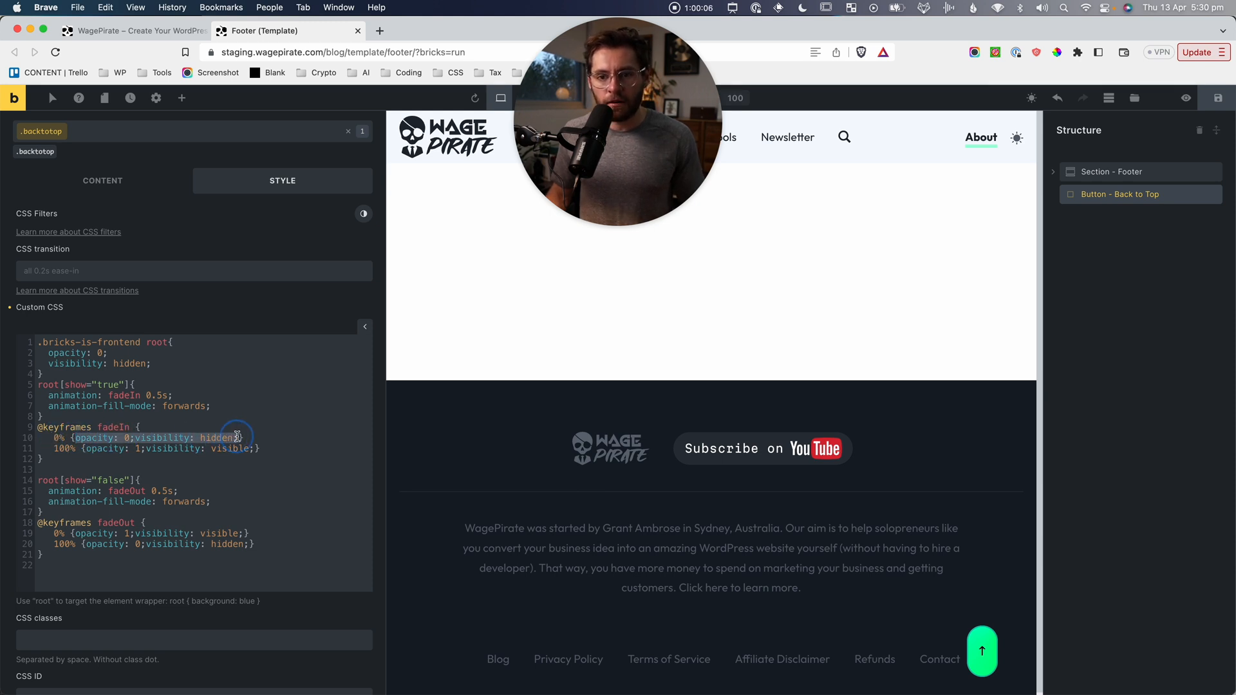
{"action": "double_click", "coordinate": [69, 449]}
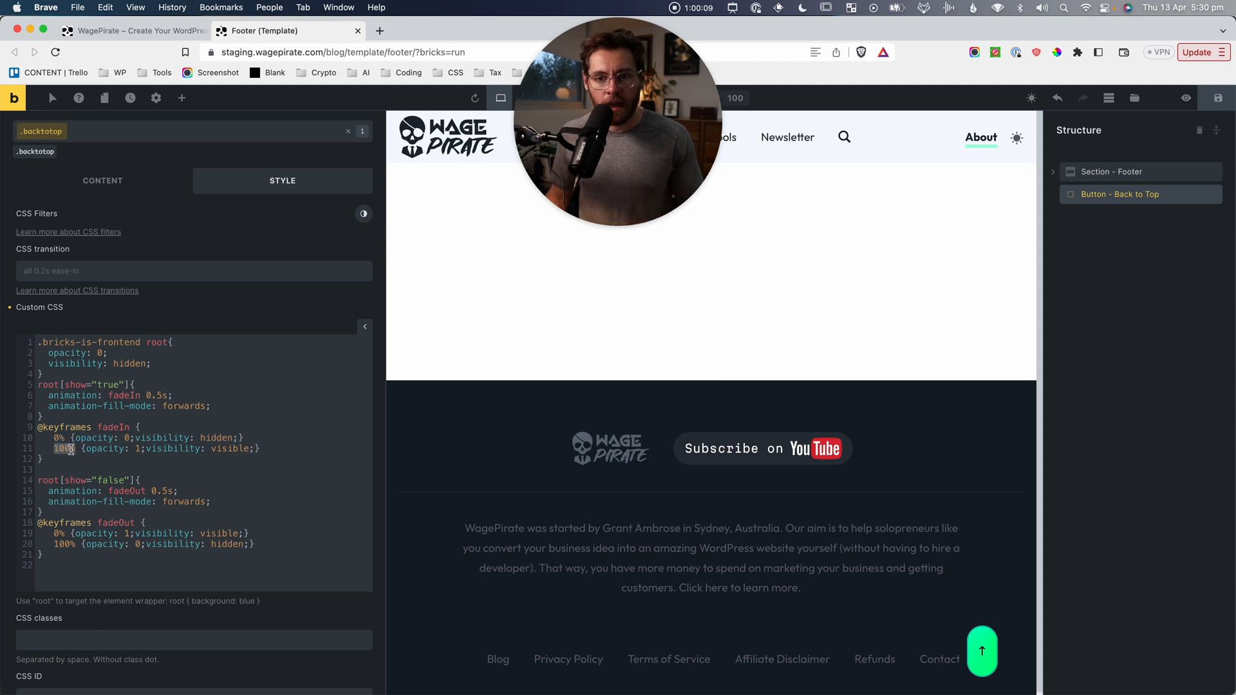
{"action": "left_click_drag", "start_coordinate": [86, 449], "coordinate": [255, 451]}
Examine how the root[show="true"] rule applies the fadeIn animation and its duration, along with the opacity and visibility in its keyframes.
{"action": "left_click_drag", "start_coordinate": [48, 384], "coordinate": [124, 383]}
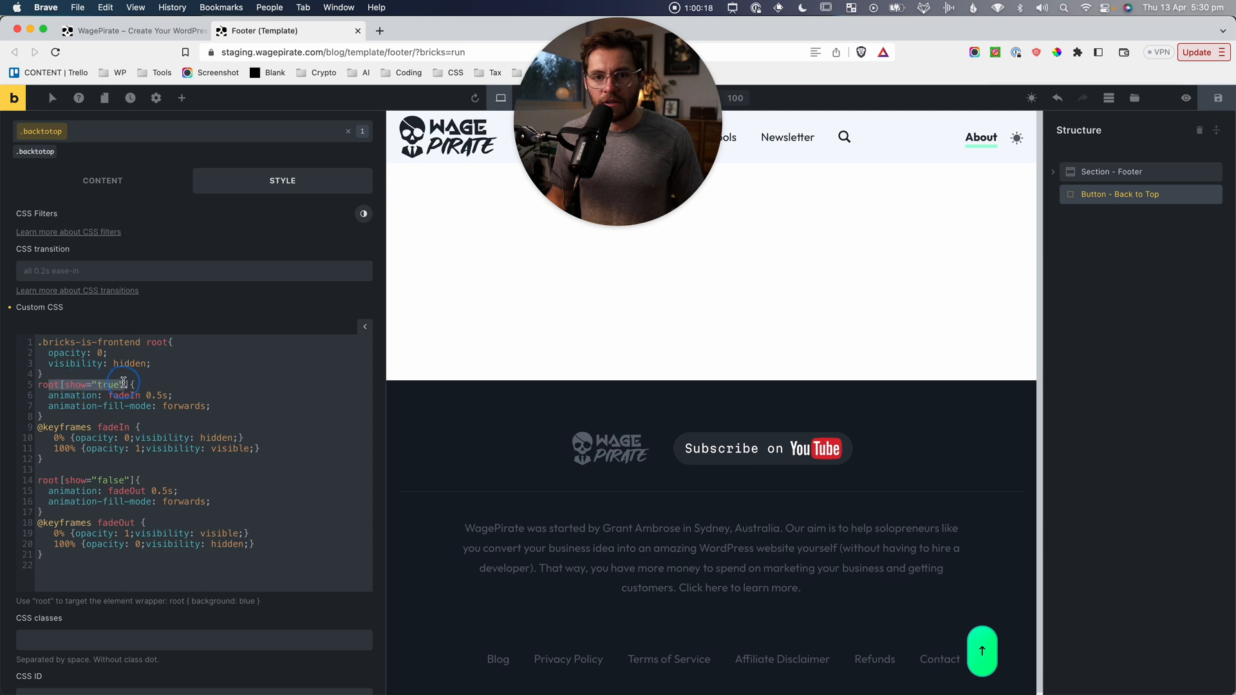
{"action": "double_click", "coordinate": [82, 395]}
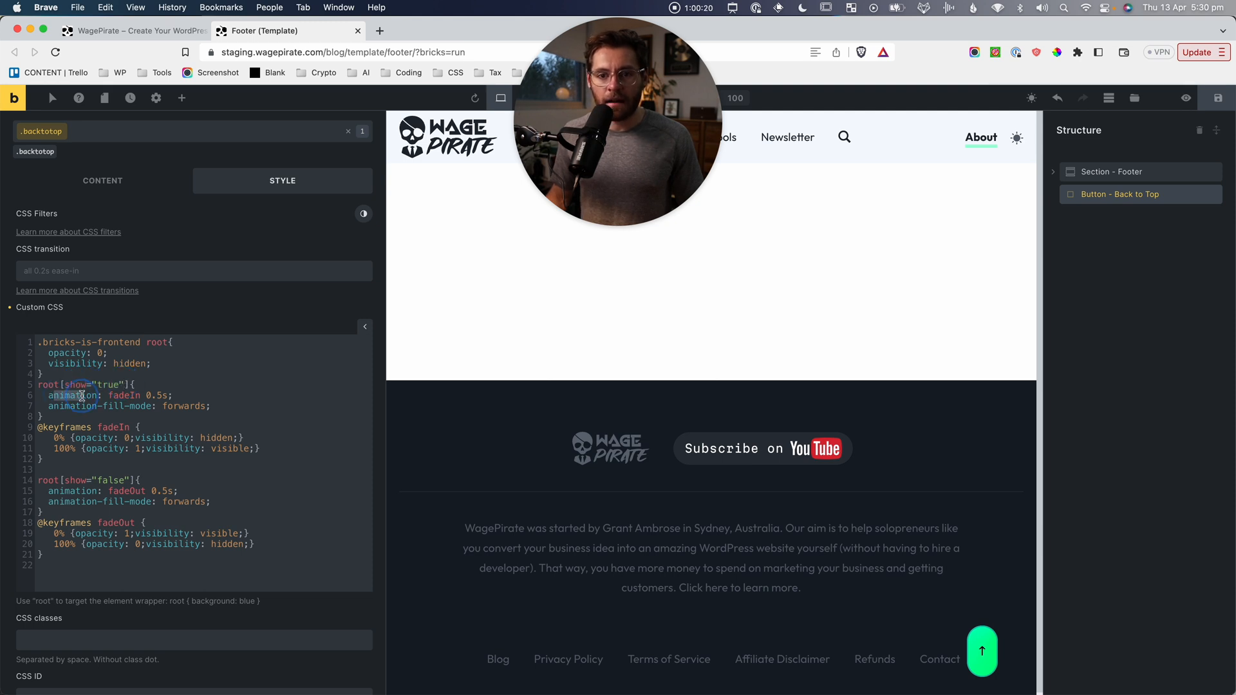
{"action": "double_click", "coordinate": [136, 395]}
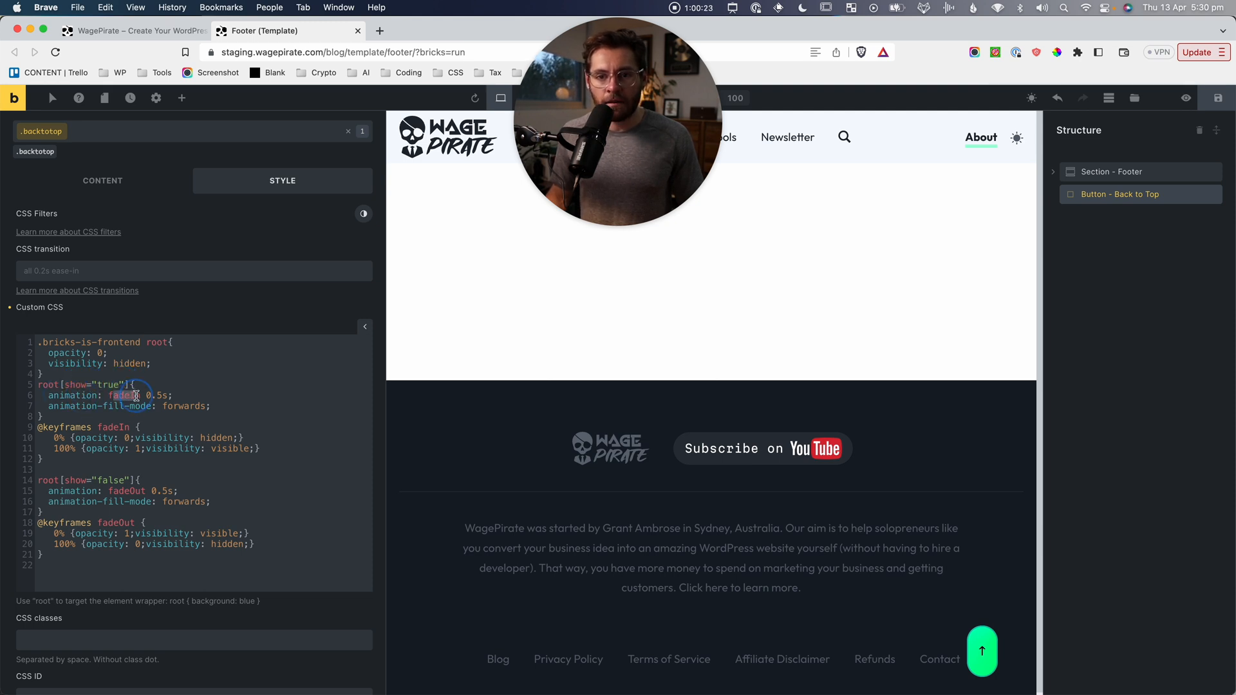
{"action": "left_click_drag", "start_coordinate": [168, 395], "coordinate": [149, 395]}
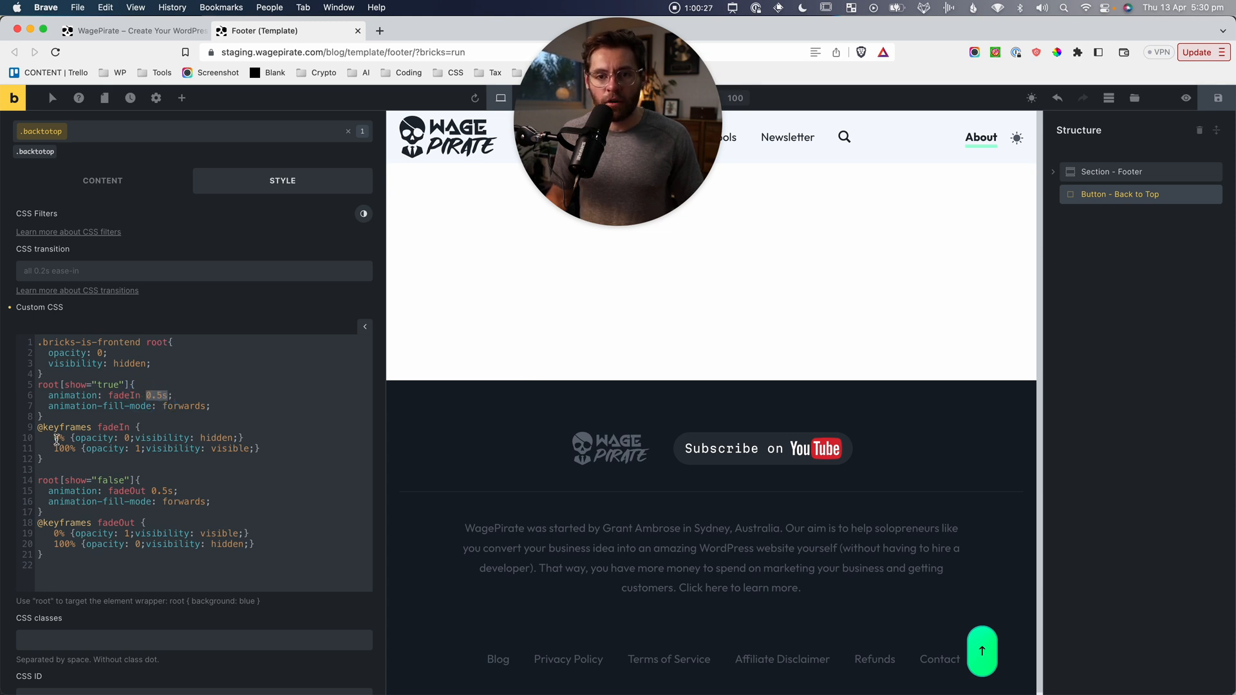
{"action": "left_click", "coordinate": [154, 395]}
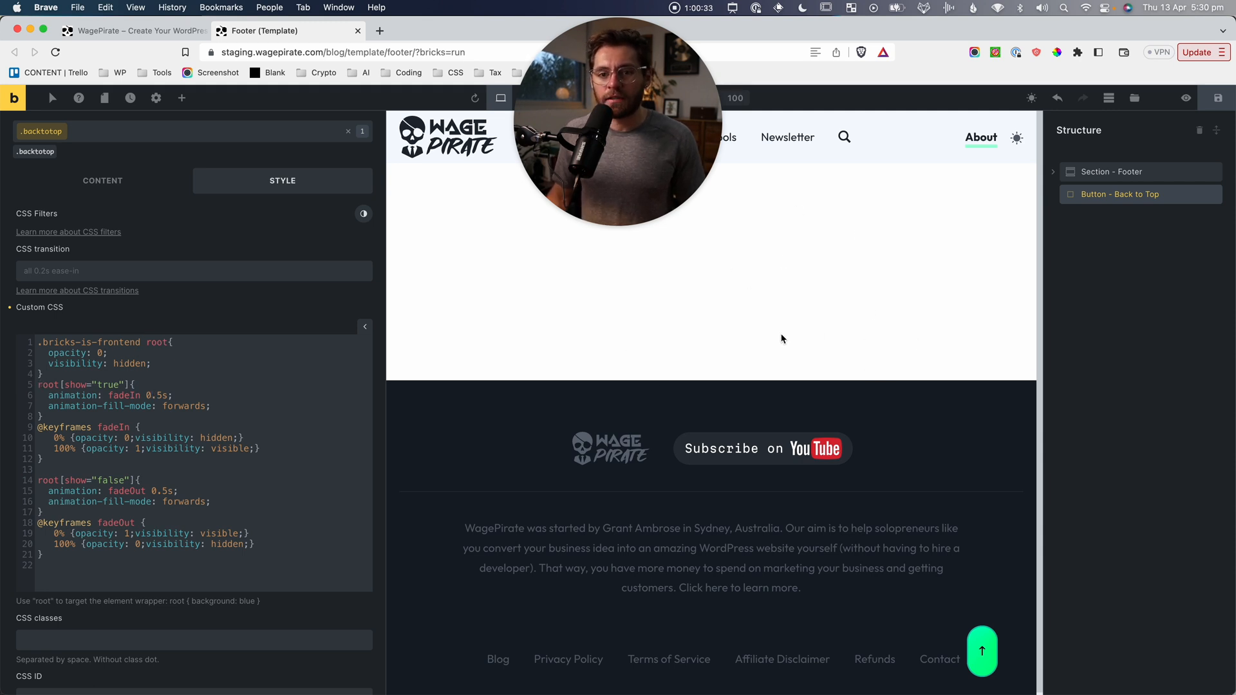
{"action": "left_click_drag", "start_coordinate": [64, 385], "coordinate": [122, 385]}
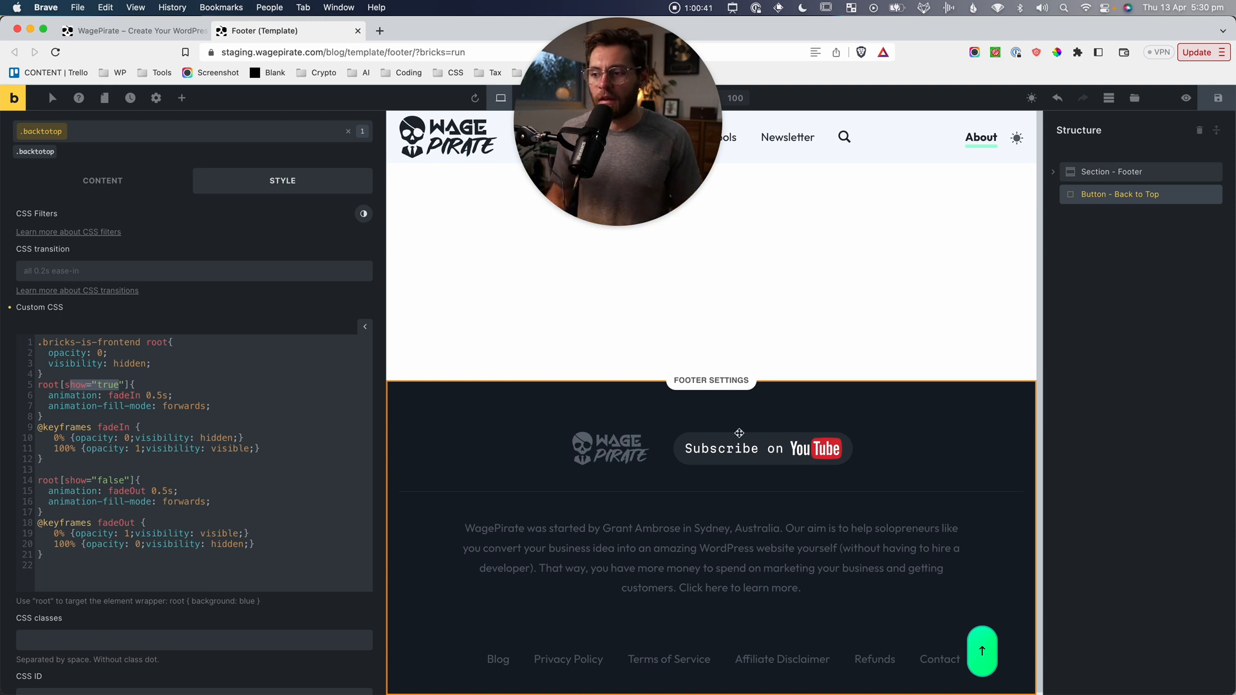
{"action": "left_click", "coordinate": [98, 363]}
{"action": "left_click_drag", "start_coordinate": [66, 385], "coordinate": [135, 394]}
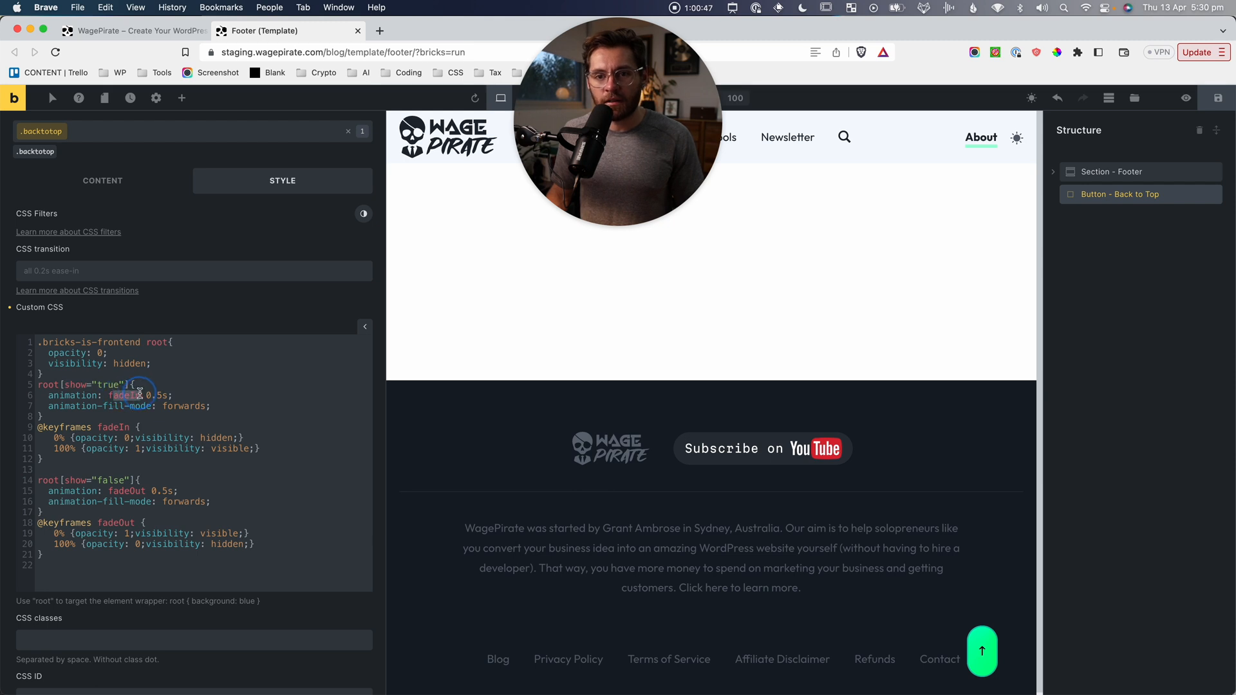
{"action": "left_click_drag", "start_coordinate": [172, 394], "coordinate": [147, 395]}
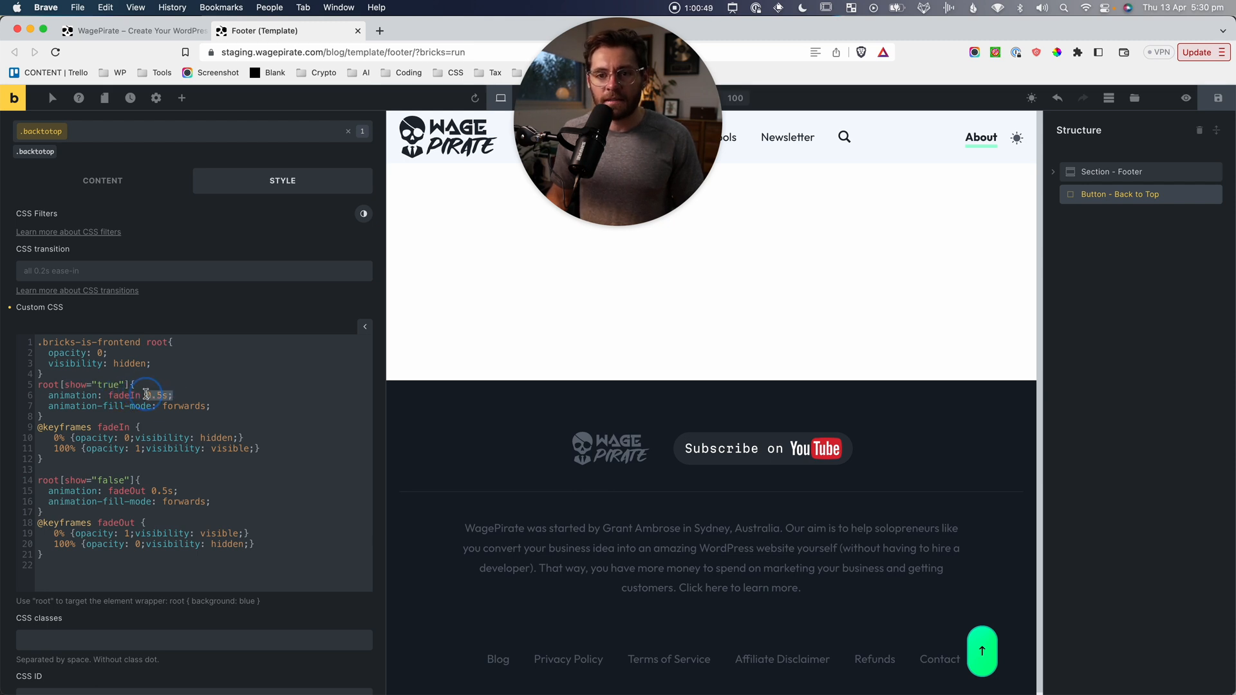
{"action": "left_click", "coordinate": [57, 439]}
{"action": "left_click_drag", "start_coordinate": [54, 449], "coordinate": [99, 446]}
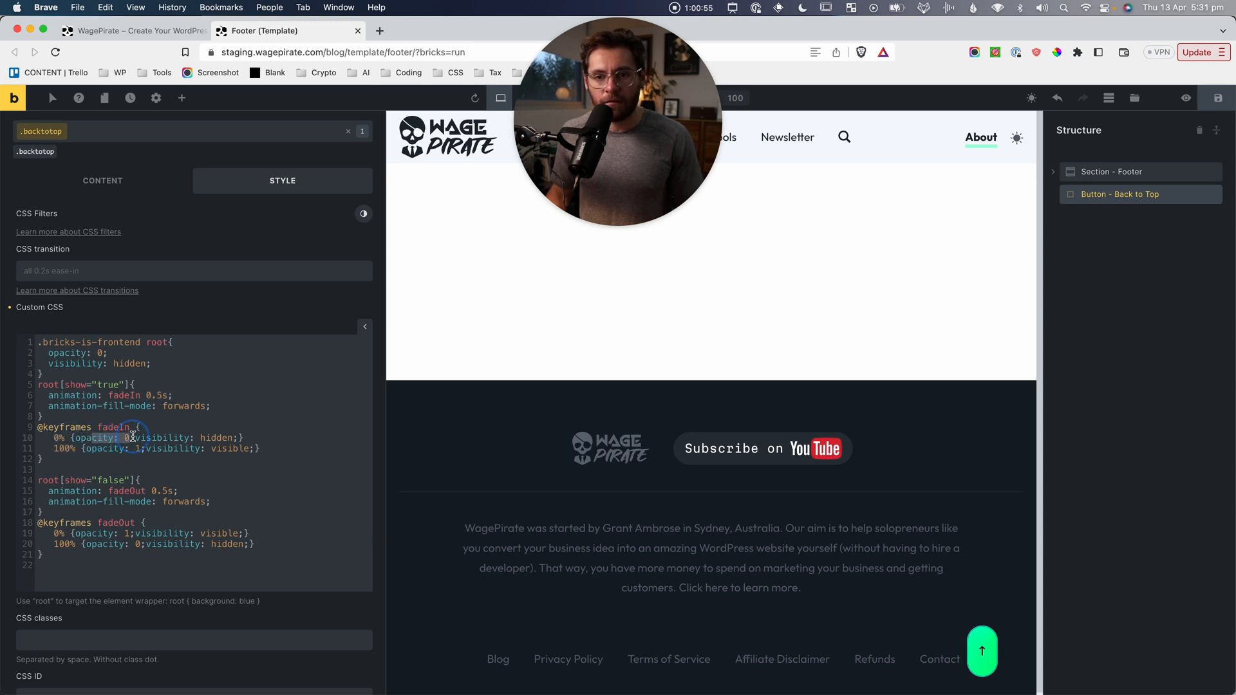
{"action": "double_click", "coordinate": [135, 448]}
{"action": "left_click_drag", "start_coordinate": [135, 448], "coordinate": [109, 449]}
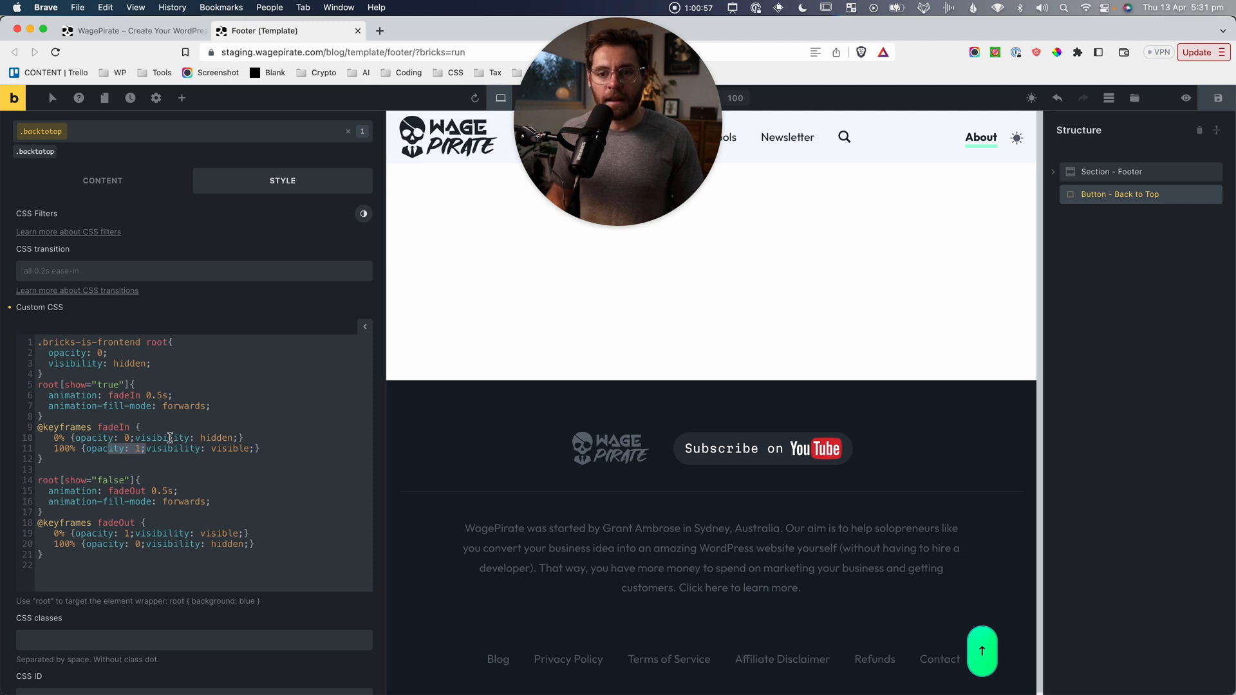
{"action": "double_click", "coordinate": [213, 449]}
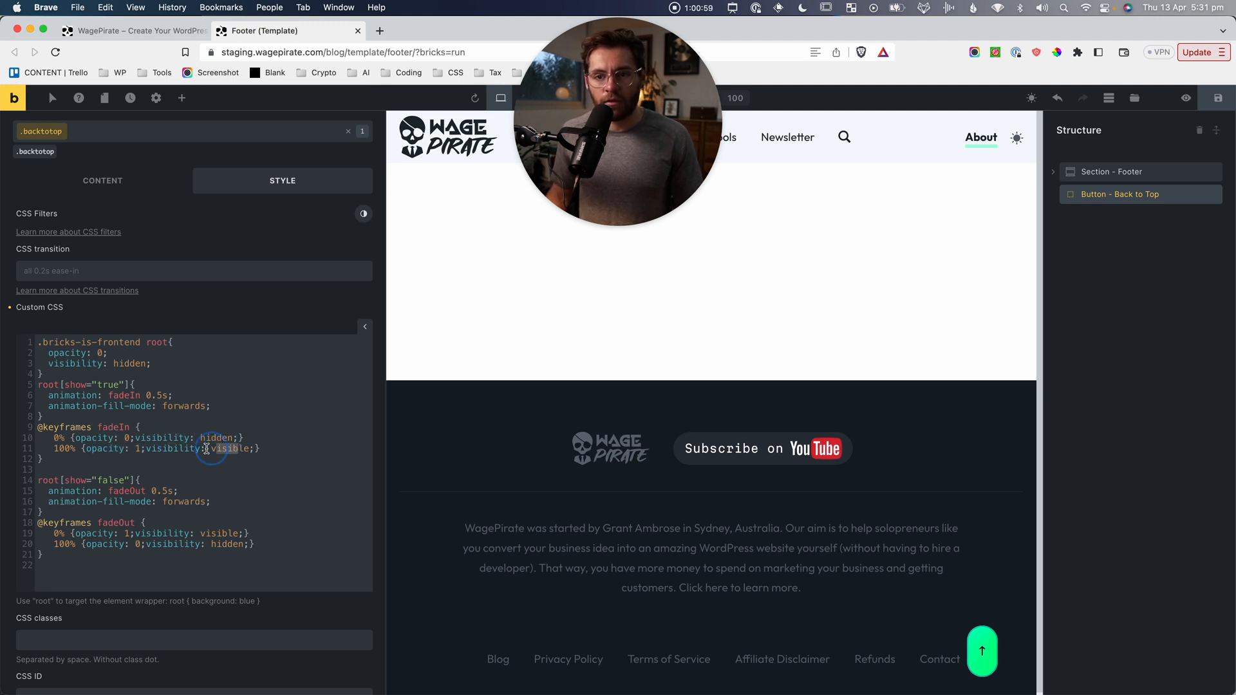
{"action": "left_click_drag", "start_coordinate": [206, 448], "coordinate": [181, 449]}
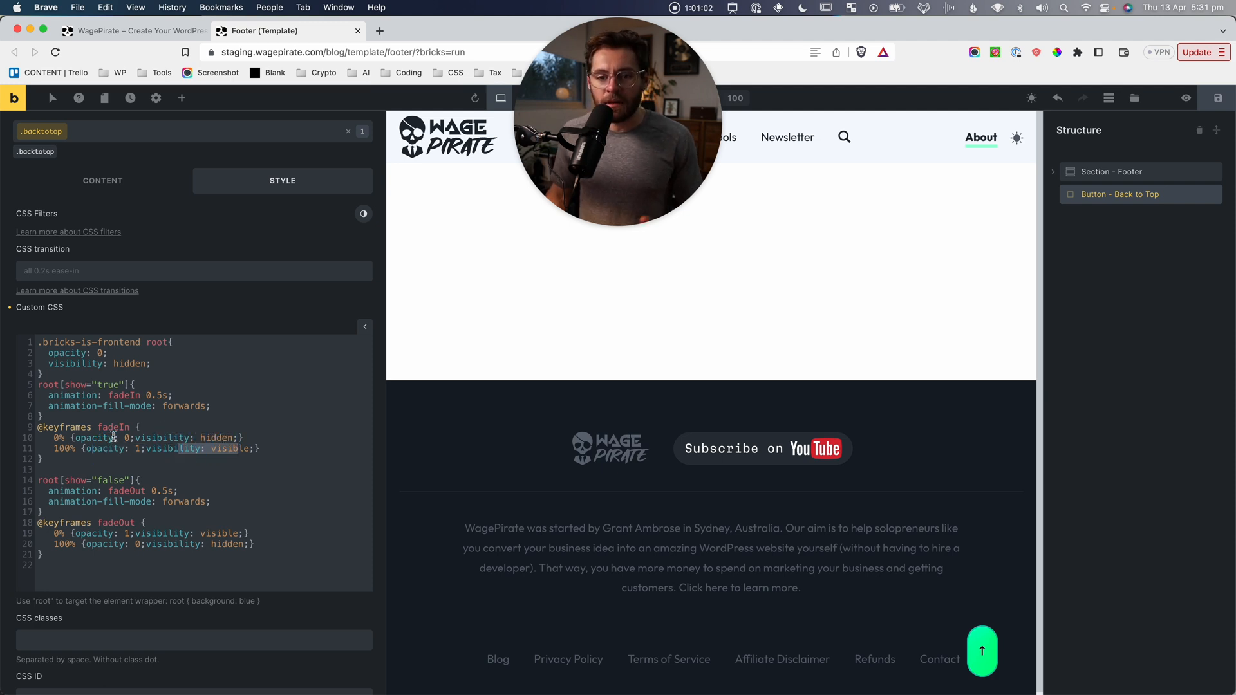
Compare the root[show="false"] rule with the show="true" one, examining its fadeOut animation, duration, fill mode and keyframes.
{"action": "left_click", "coordinate": [64, 484]}
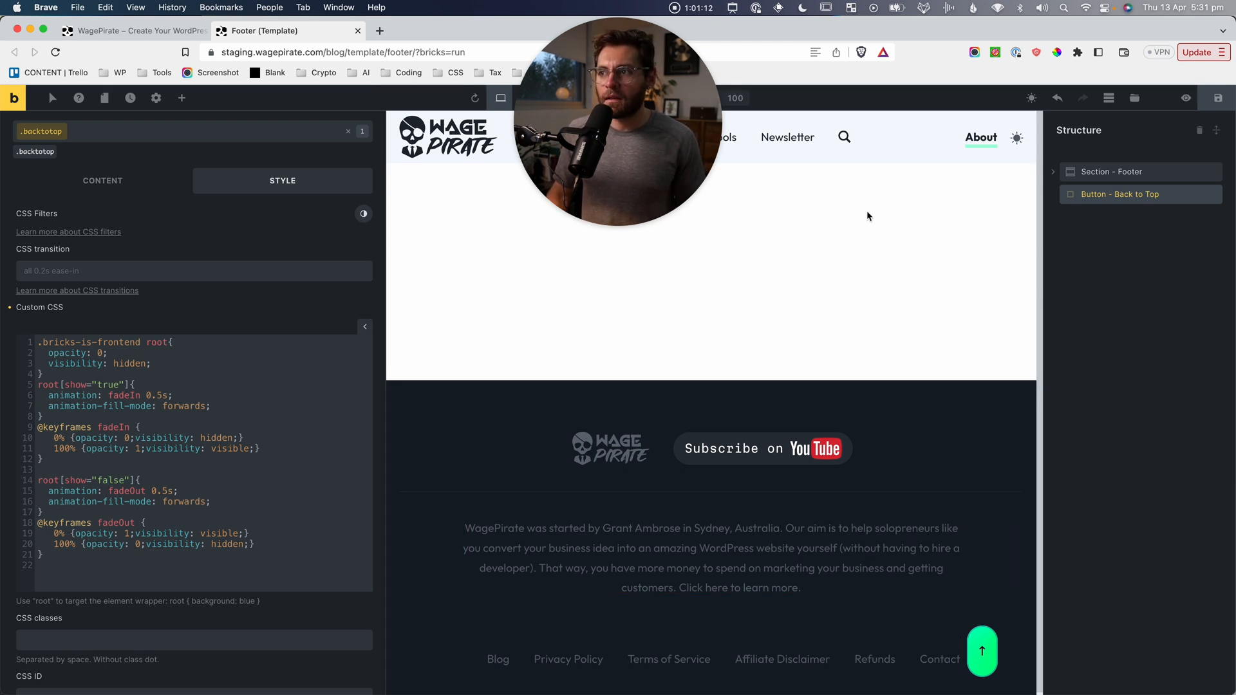
{"action": "left_click_drag", "start_coordinate": [852, 105], "coordinate": [966, 232]}
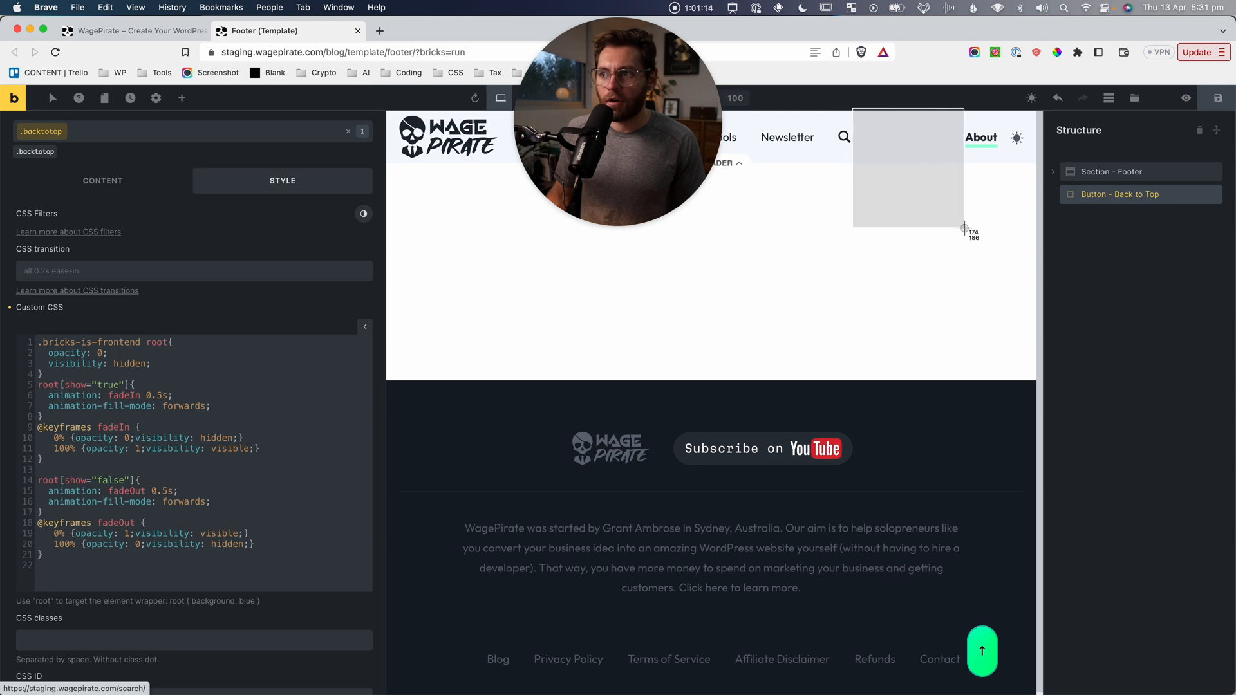
{"action": "left_click_drag", "start_coordinate": [64, 384], "coordinate": [123, 385]}
{"action": "left_click_drag", "start_coordinate": [73, 484], "coordinate": [130, 479]}
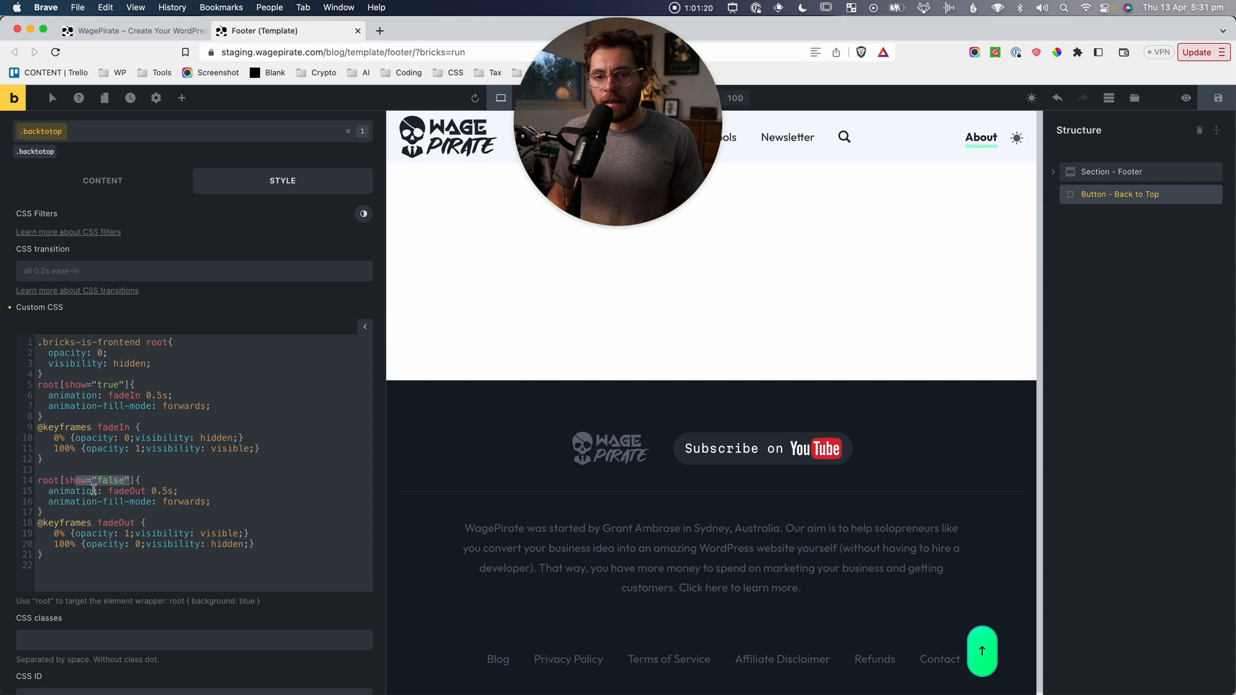
{"action": "left_click_drag", "start_coordinate": [109, 490], "coordinate": [141, 490]}
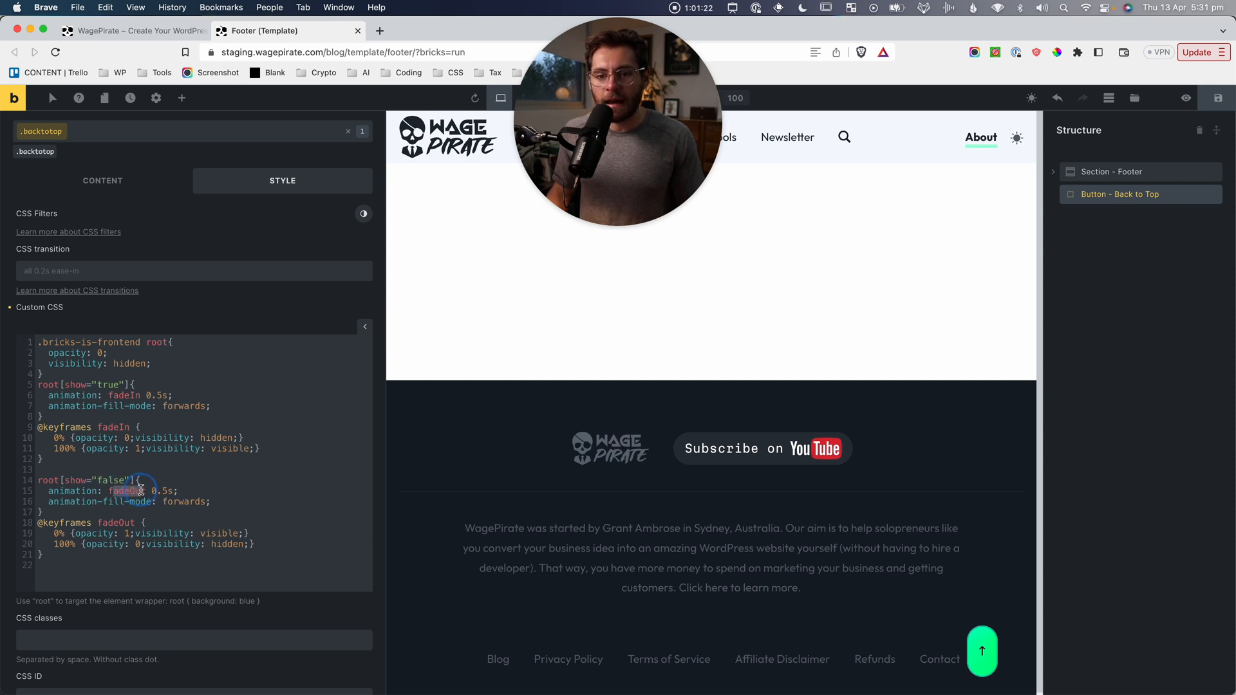
{"action": "left_click_drag", "start_coordinate": [59, 439], "coordinate": [167, 451]}
{"action": "left_click", "coordinate": [139, 517]}
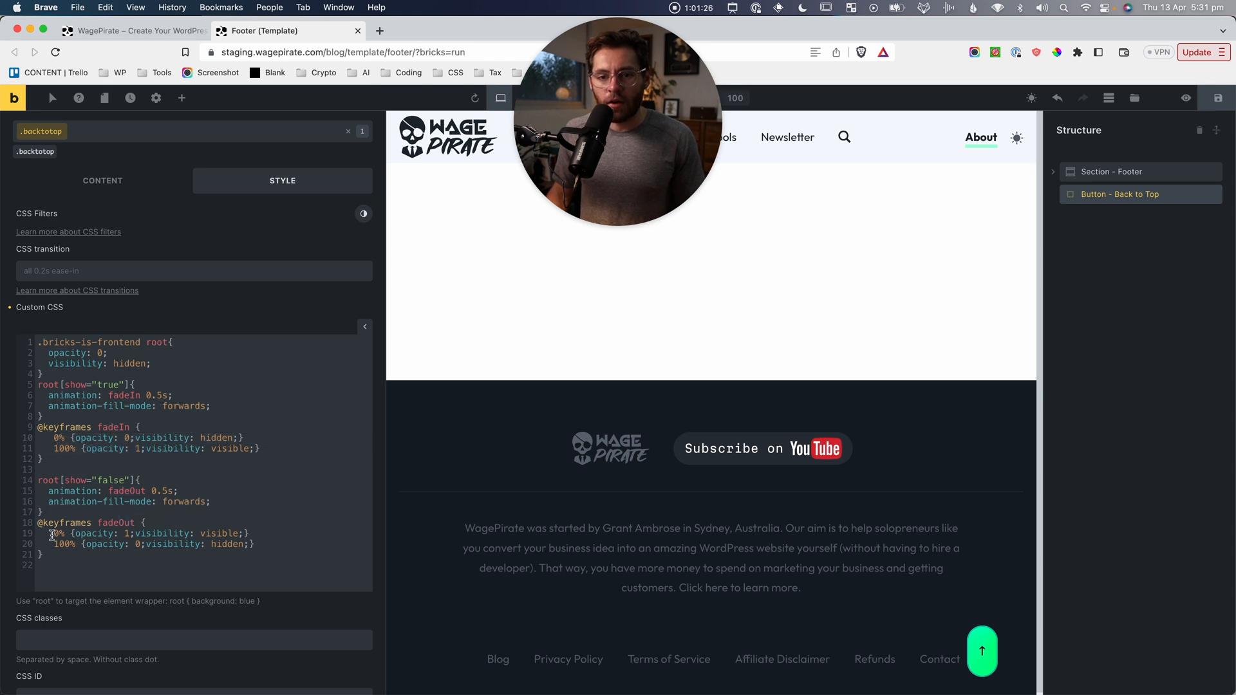
{"action": "left_click_drag", "start_coordinate": [53, 535], "coordinate": [107, 534]}
{"action": "left_click_drag", "start_coordinate": [228, 533], "coordinate": [171, 534]}
{"action": "left_click_drag", "start_coordinate": [61, 546], "coordinate": [67, 547]}
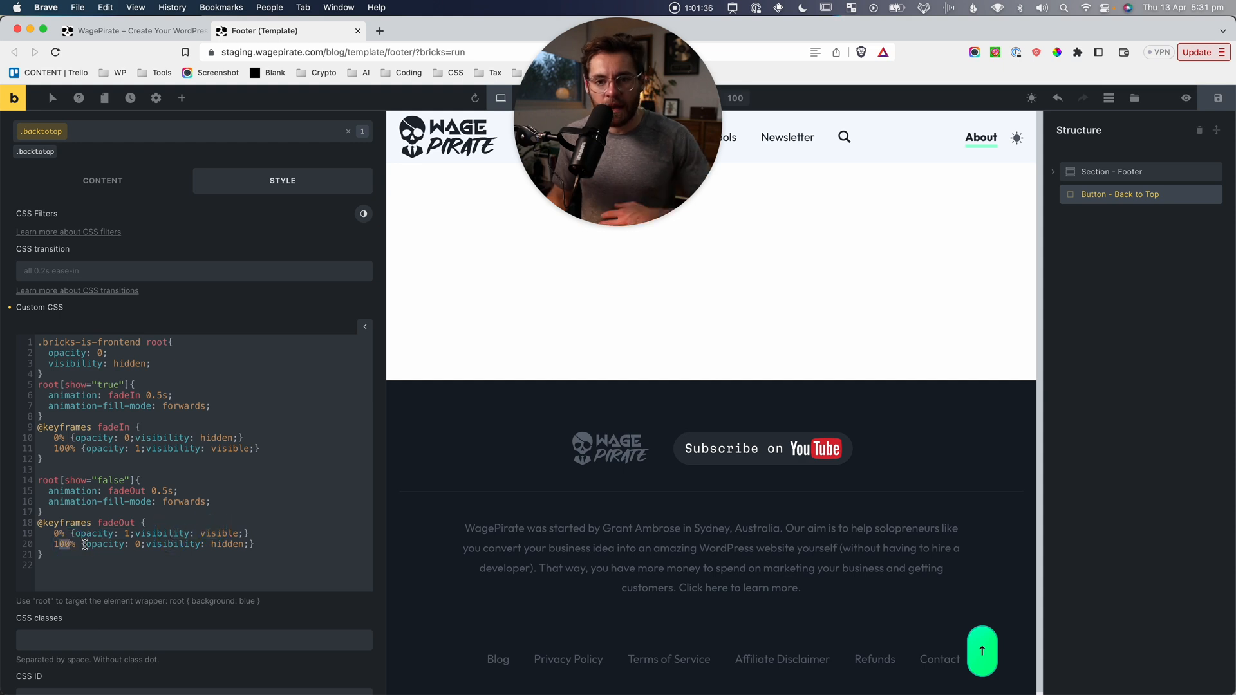
{"action": "left_click_drag", "start_coordinate": [102, 545], "coordinate": [226, 545]}
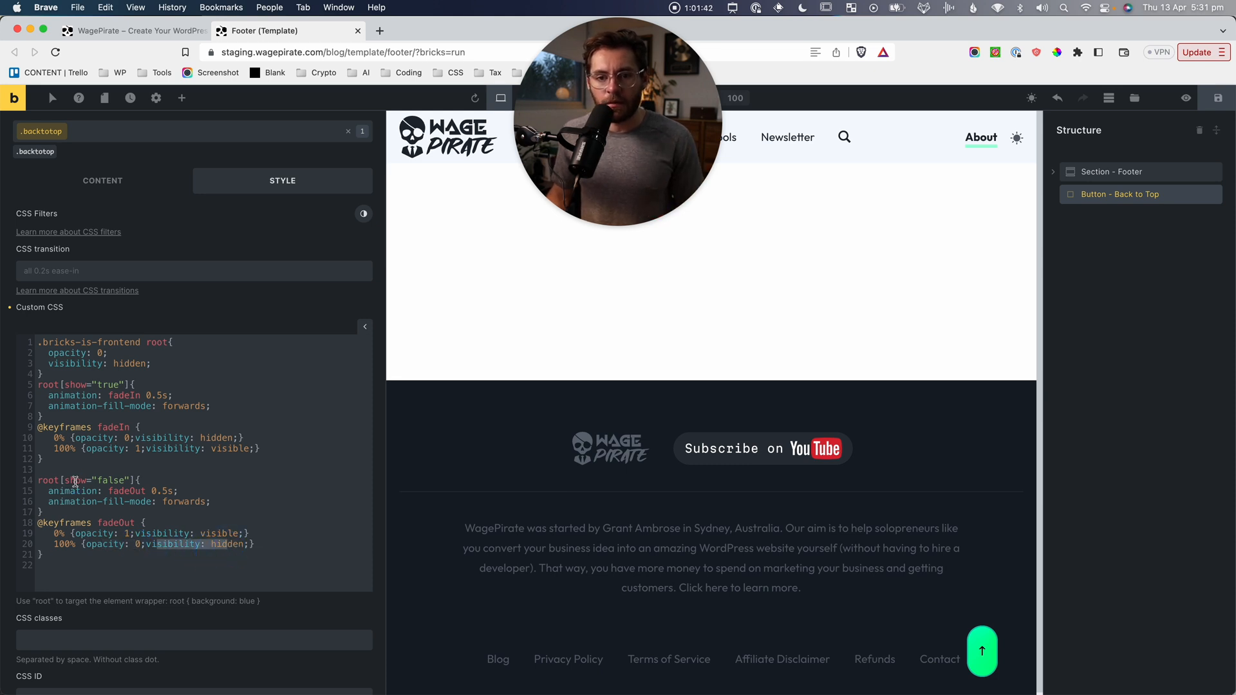
{"action": "left_click_drag", "start_coordinate": [76, 481], "coordinate": [153, 491]}
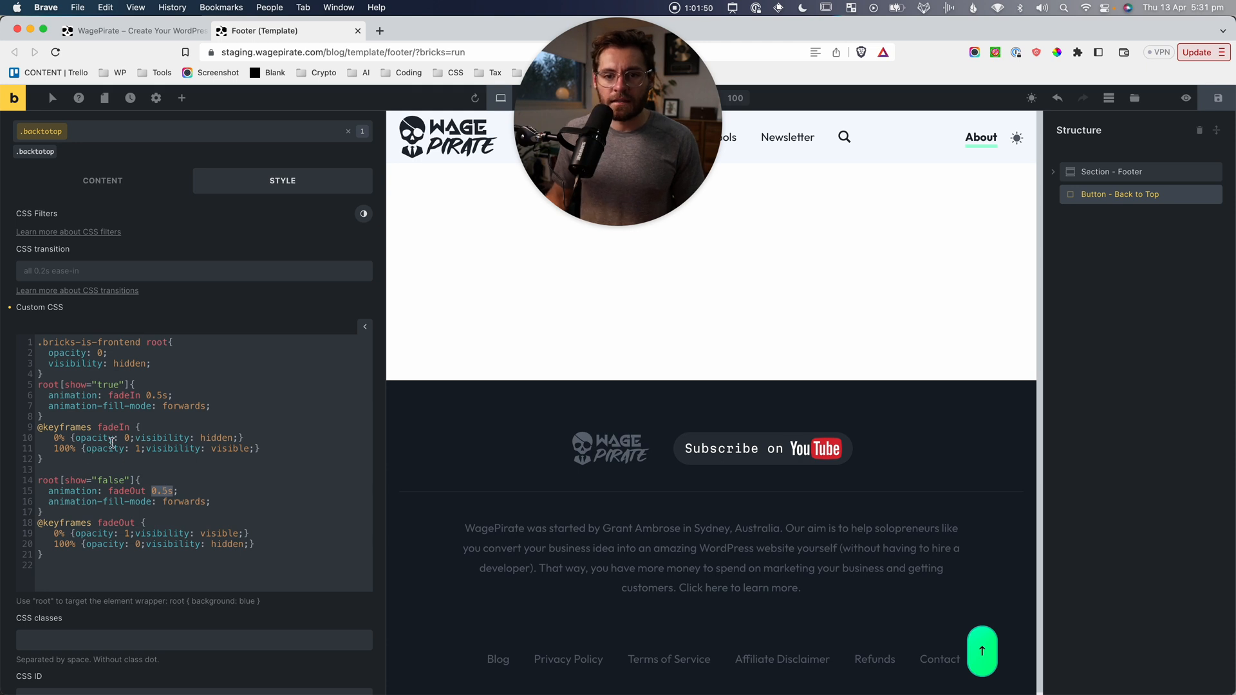
{"action": "left_click", "coordinate": [76, 492]}
{"action": "left_click_drag", "start_coordinate": [64, 501], "coordinate": [140, 502]}
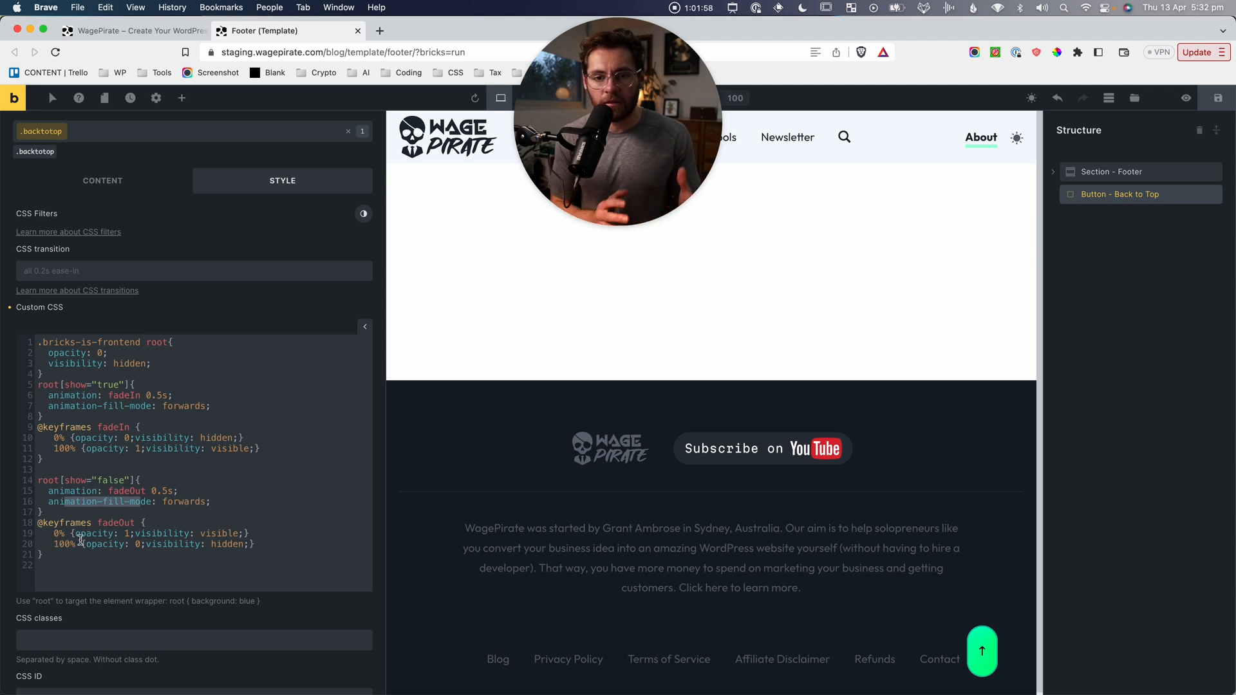
Cut the animation-fill-mode: forwards line from the root[show="false"] rule and paste it back in the same place.
{"action": "left_click_drag", "start_coordinate": [211, 502], "coordinate": [38, 502]}
{"action": "key", "text": "super+c"}
{"action": "key", "text": "BackSpace"}
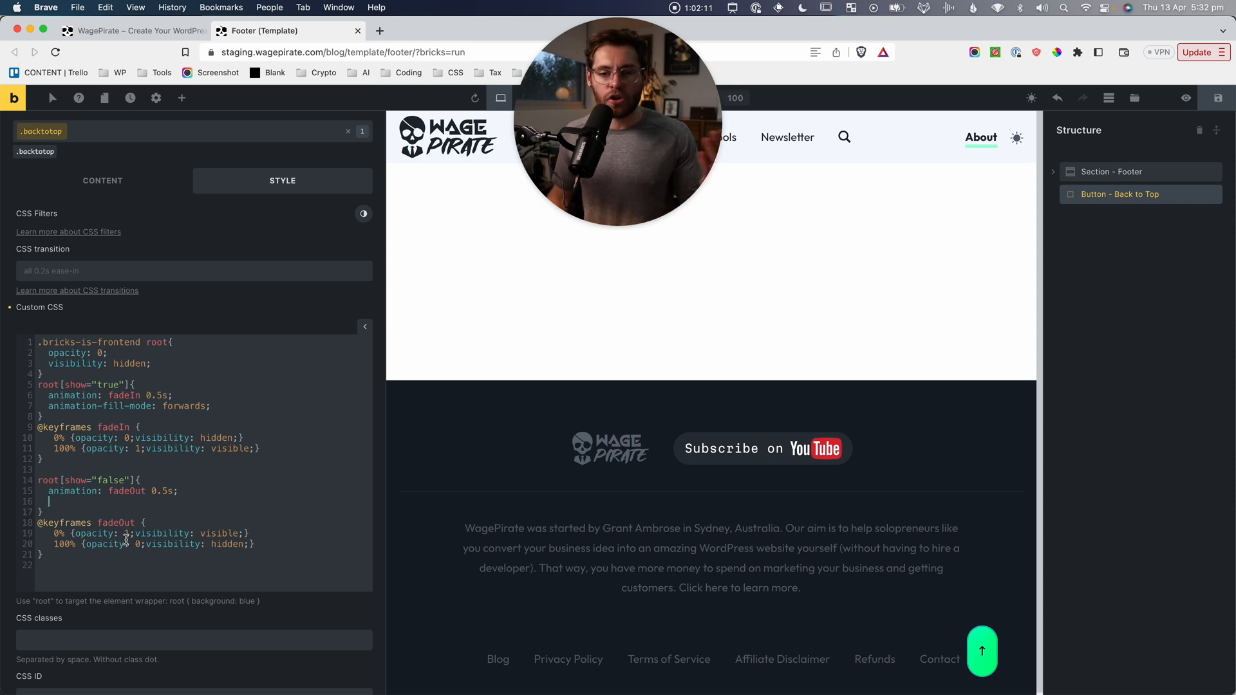
{"action": "key", "text": "super+v"}
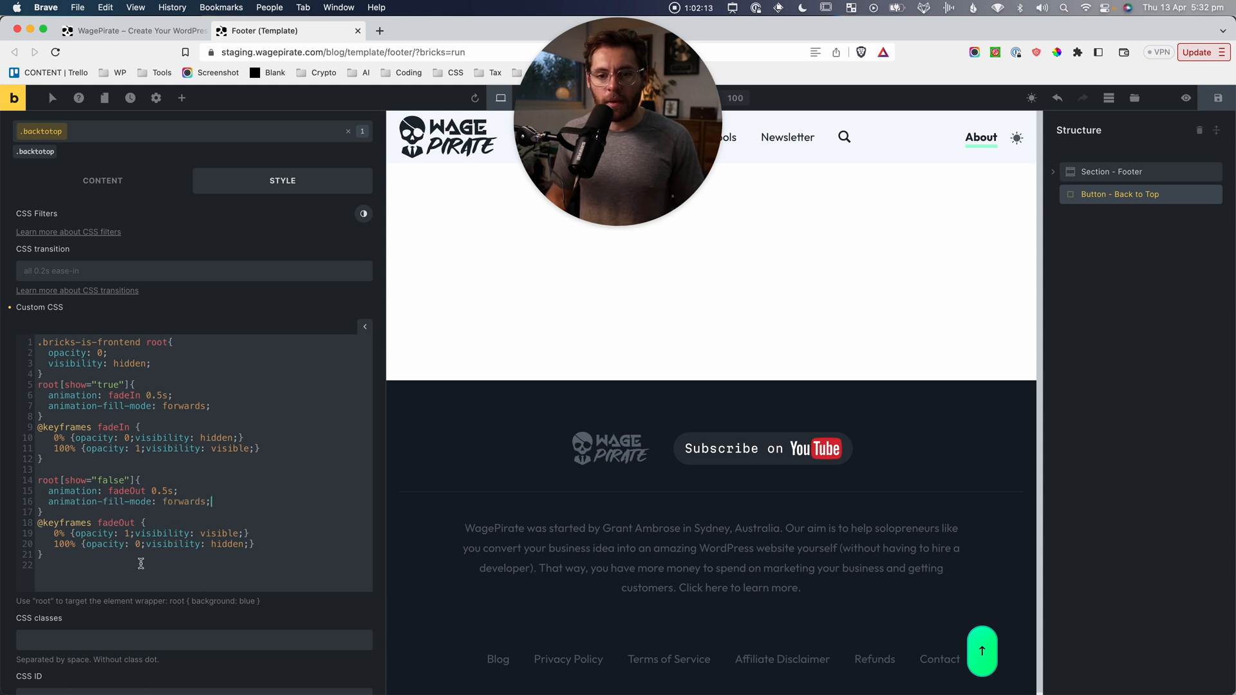
{"action": "left_click_drag", "start_coordinate": [56, 546], "coordinate": [233, 544]}
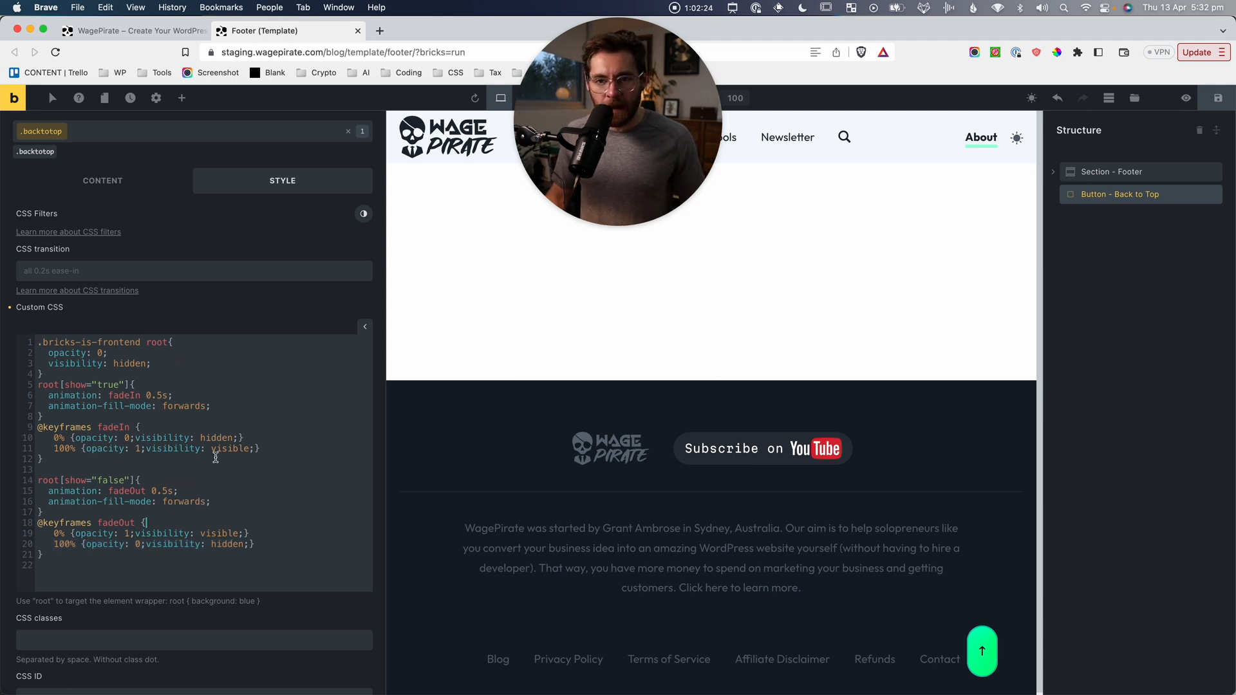
Save the footer template and compare the show="false" and show="true" selectors in the Custom CSS.
{"action": "left_click", "coordinate": [1217, 105]}
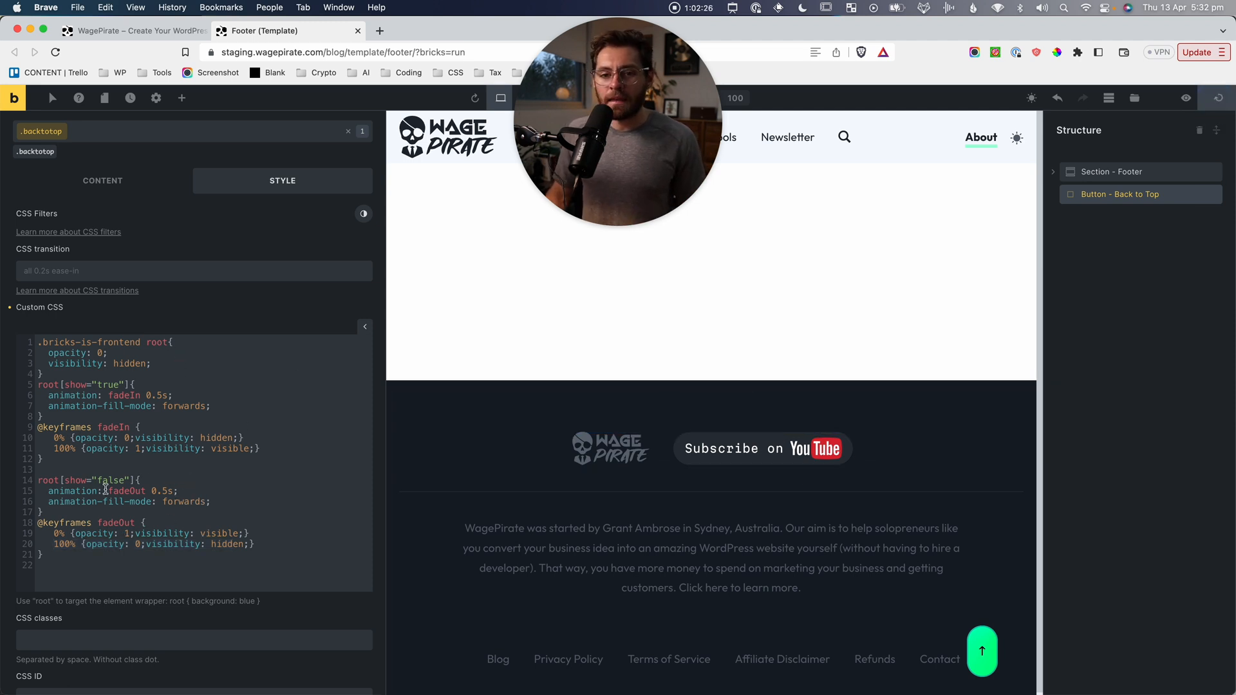
{"action": "left_click_drag", "start_coordinate": [64, 481], "coordinate": [125, 480]}
{"action": "left_click_drag", "start_coordinate": [64, 385], "coordinate": [115, 391]}
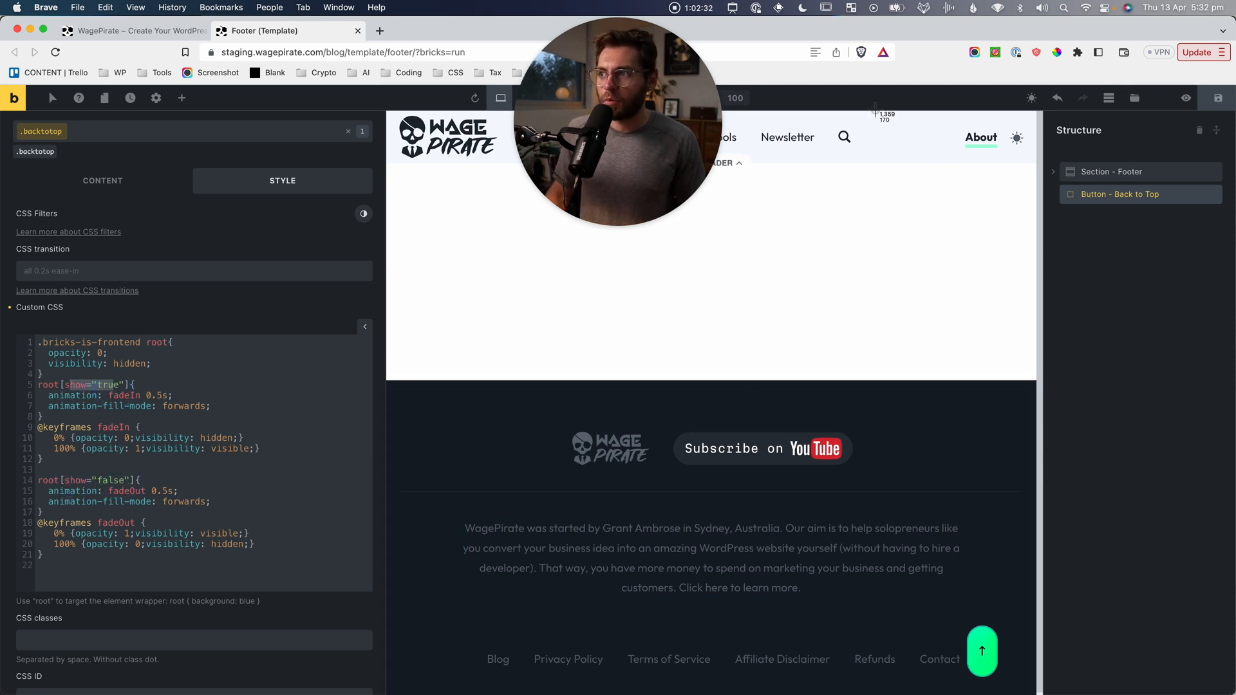
Switch to Visual Studio Code and examine the wp_footer hook, script tags and backtotop_button querySelector constant in includes.php.
{"action": "left_click_drag", "start_coordinate": [875, 110], "coordinate": [973, 232]}
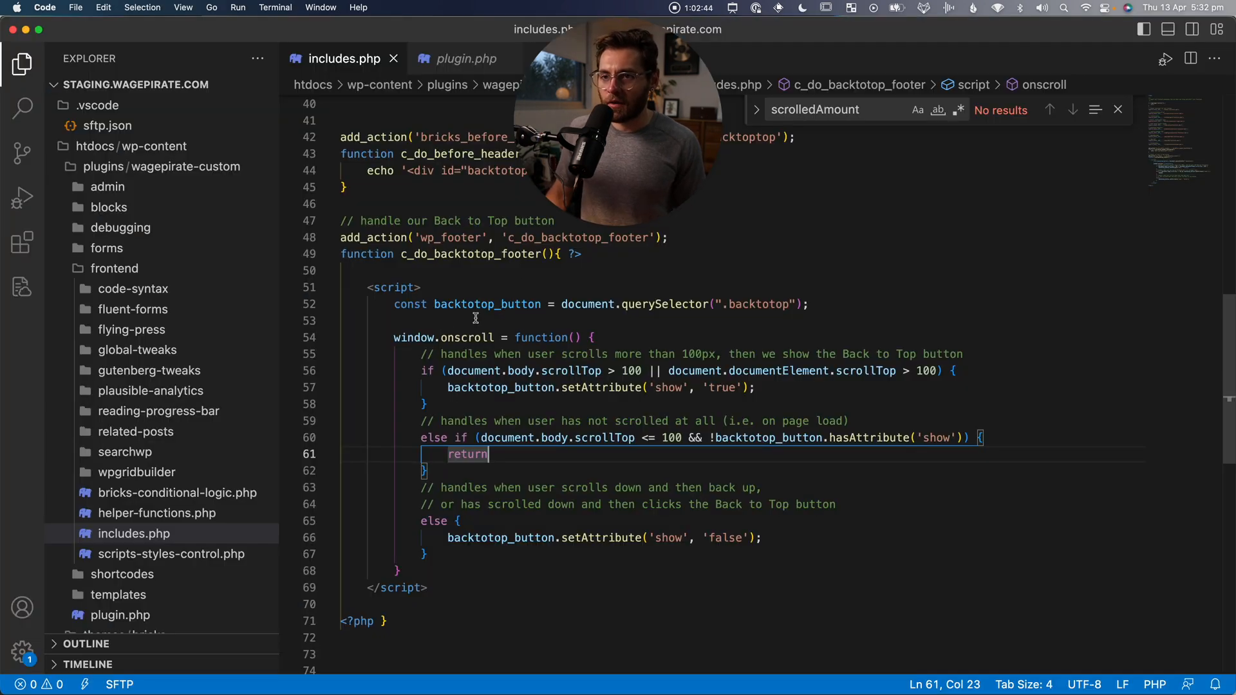
{"action": "double_click", "coordinate": [442, 237]}
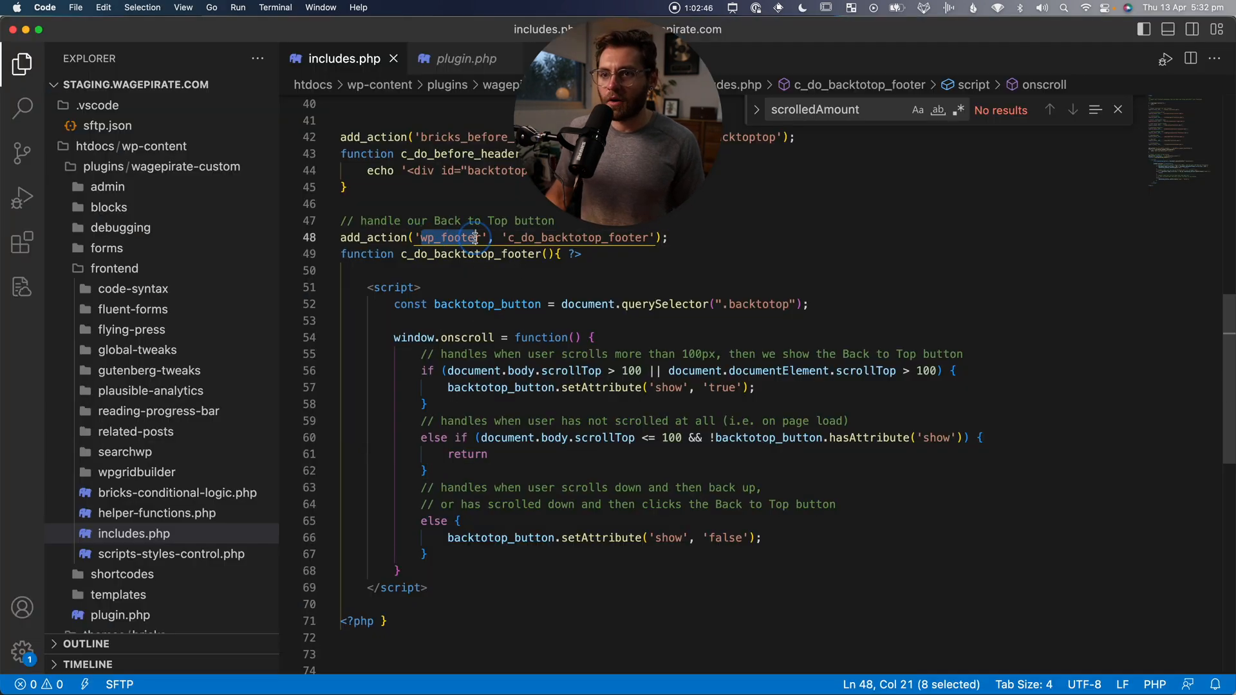
{"action": "left_click_drag", "start_coordinate": [369, 289], "coordinate": [423, 288]}
{"action": "left_click_drag", "start_coordinate": [423, 589], "coordinate": [374, 587]}
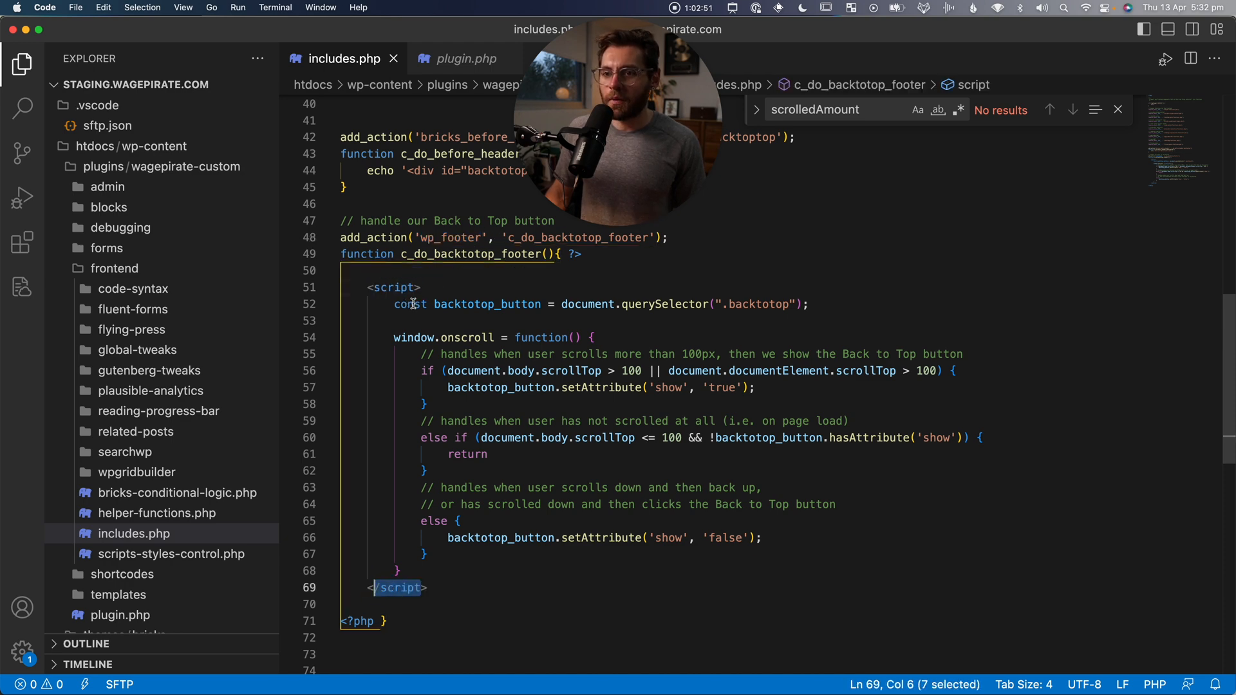
{"action": "left_click_drag", "start_coordinate": [395, 303], "coordinate": [523, 303]}
{"action": "left_click", "coordinate": [450, 304]}
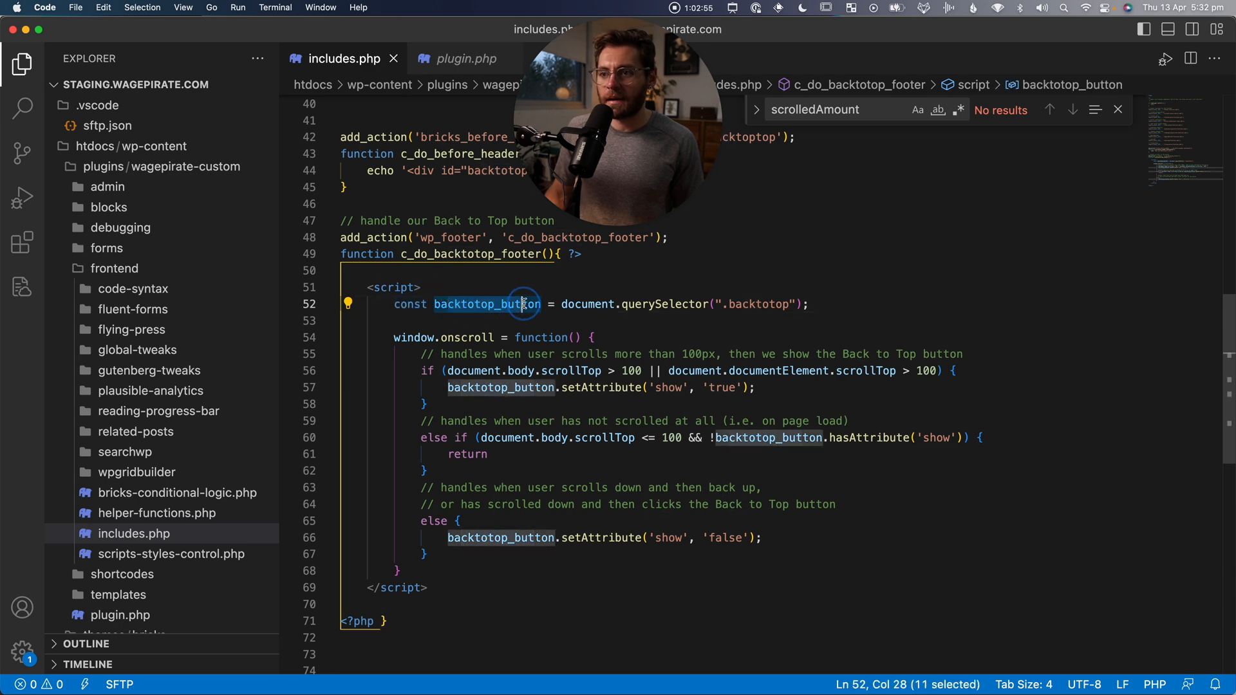
{"action": "left_click_drag", "start_coordinate": [789, 304], "coordinate": [728, 305]}
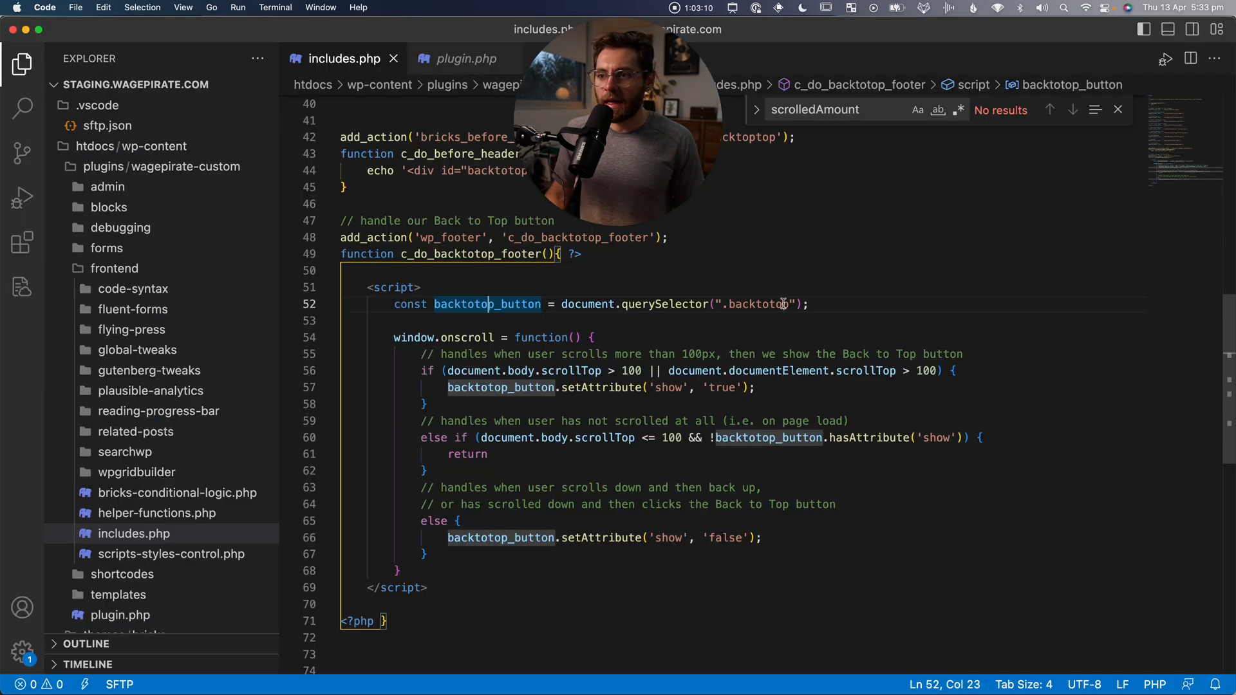
Examine the window.onscroll function and its if condition that checks whether scrollTop is greater than 100.
{"action": "left_click_drag", "start_coordinate": [417, 338], "coordinate": [472, 340]}
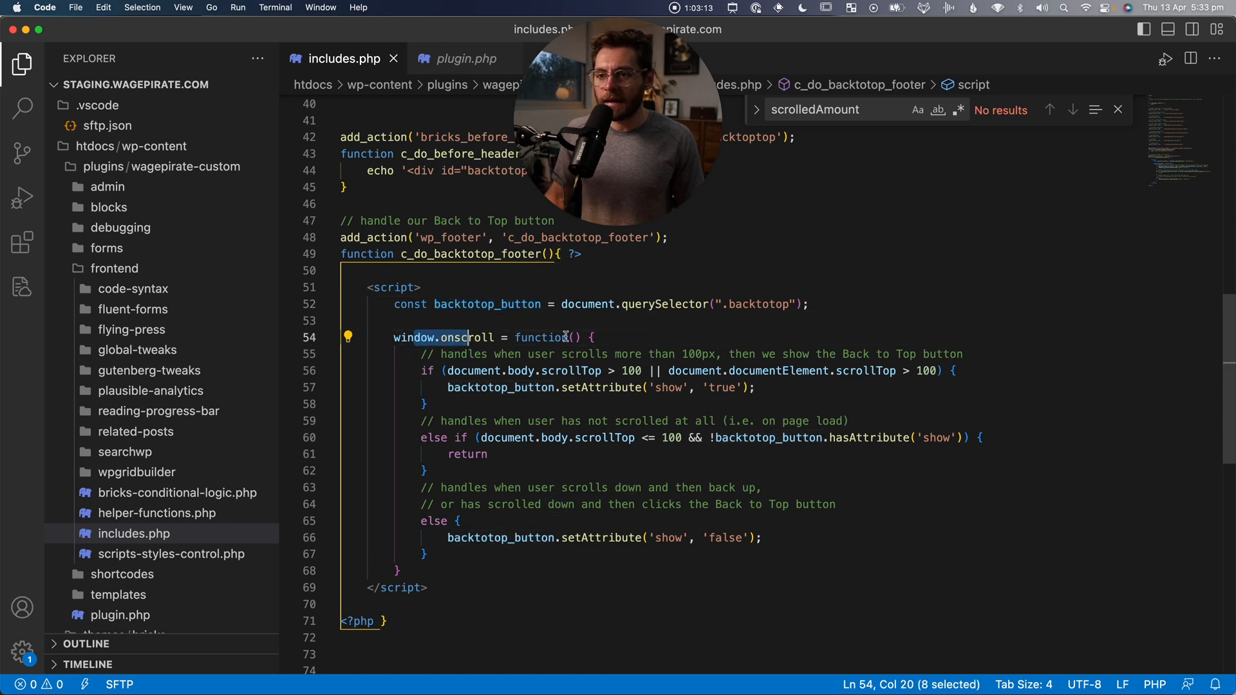
{"action": "left_click_drag", "start_coordinate": [408, 339], "coordinate": [567, 339]}
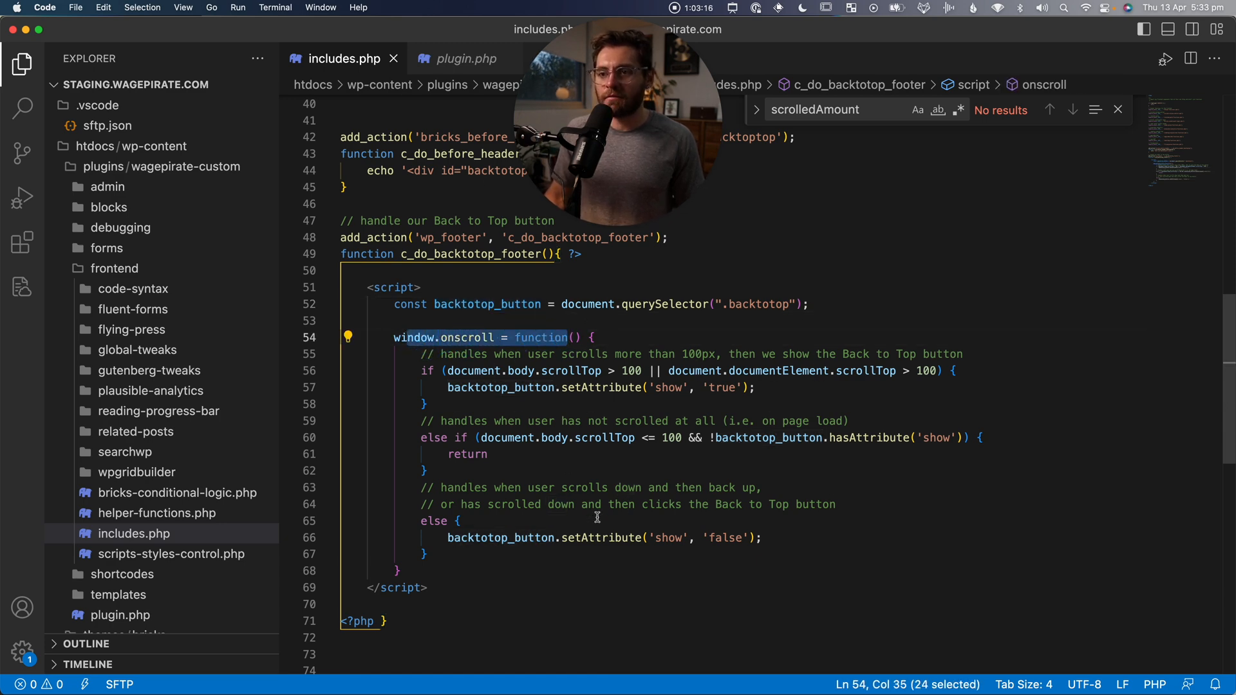
{"action": "right_click", "coordinate": [789, 468]}
{"action": "left_click", "coordinate": [521, 371]}
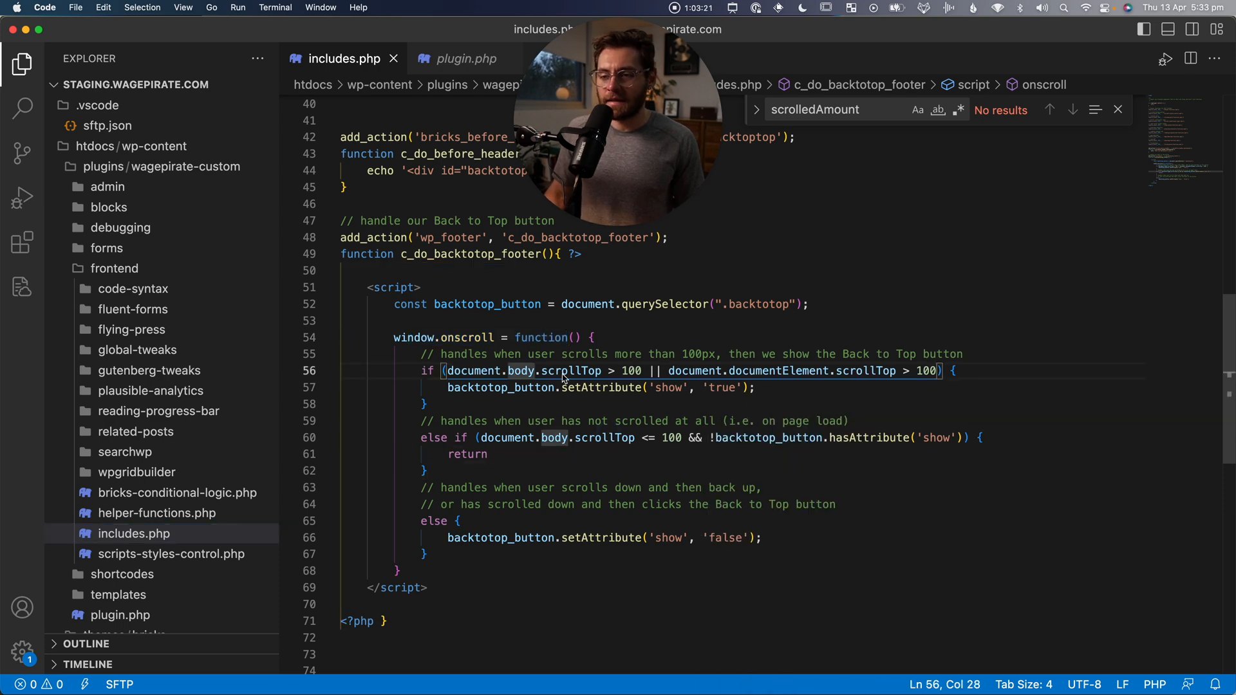
{"action": "left_click_drag", "start_coordinate": [610, 371], "coordinate": [542, 372]}
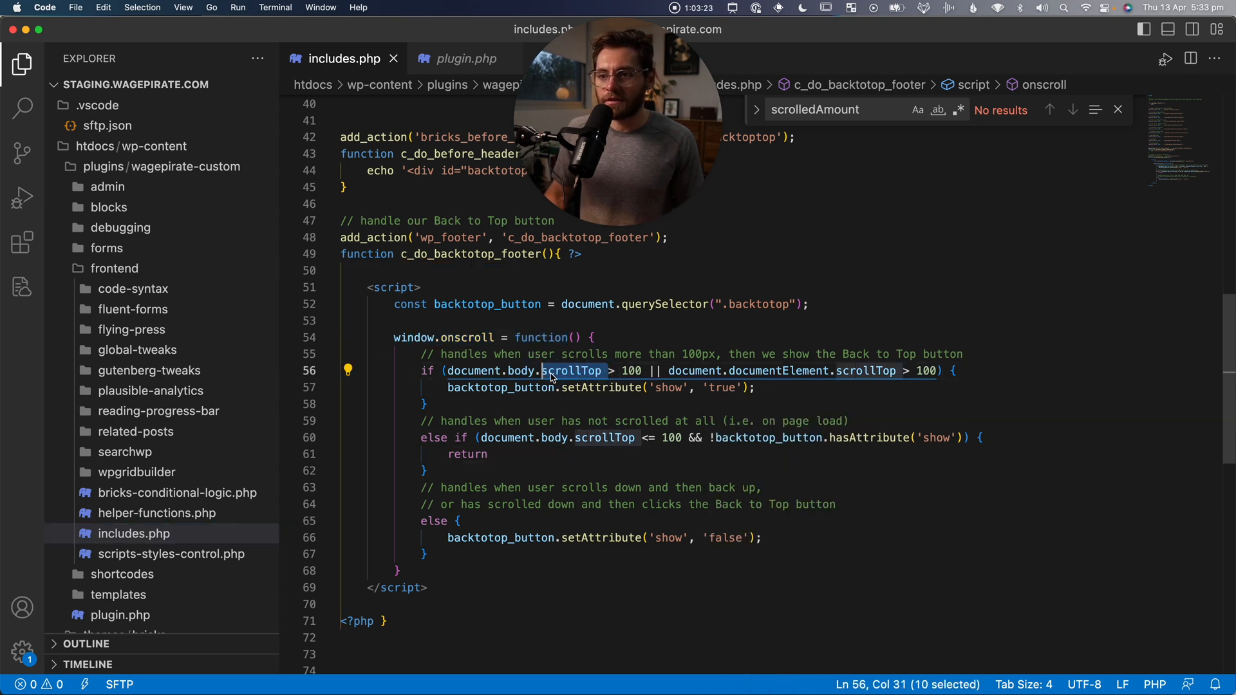
{"action": "left_click_drag", "start_coordinate": [644, 372], "coordinate": [615, 374]}
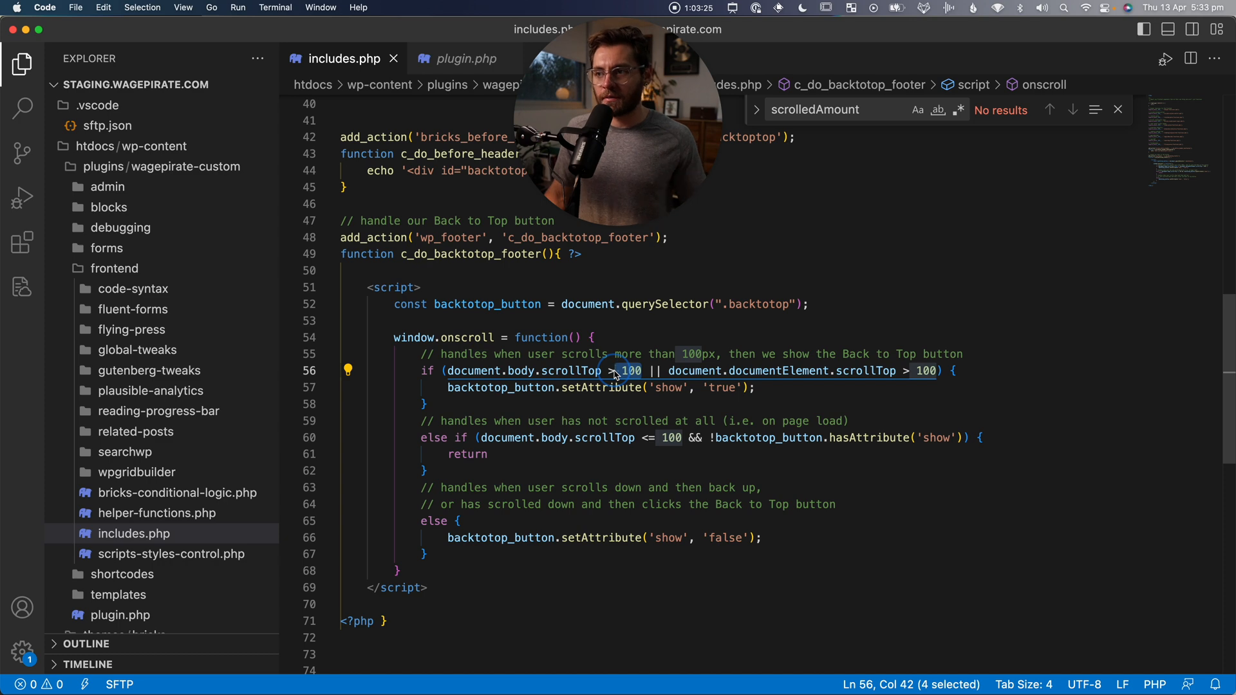
{"action": "left_click_drag", "start_coordinate": [939, 372], "coordinate": [548, 377]}
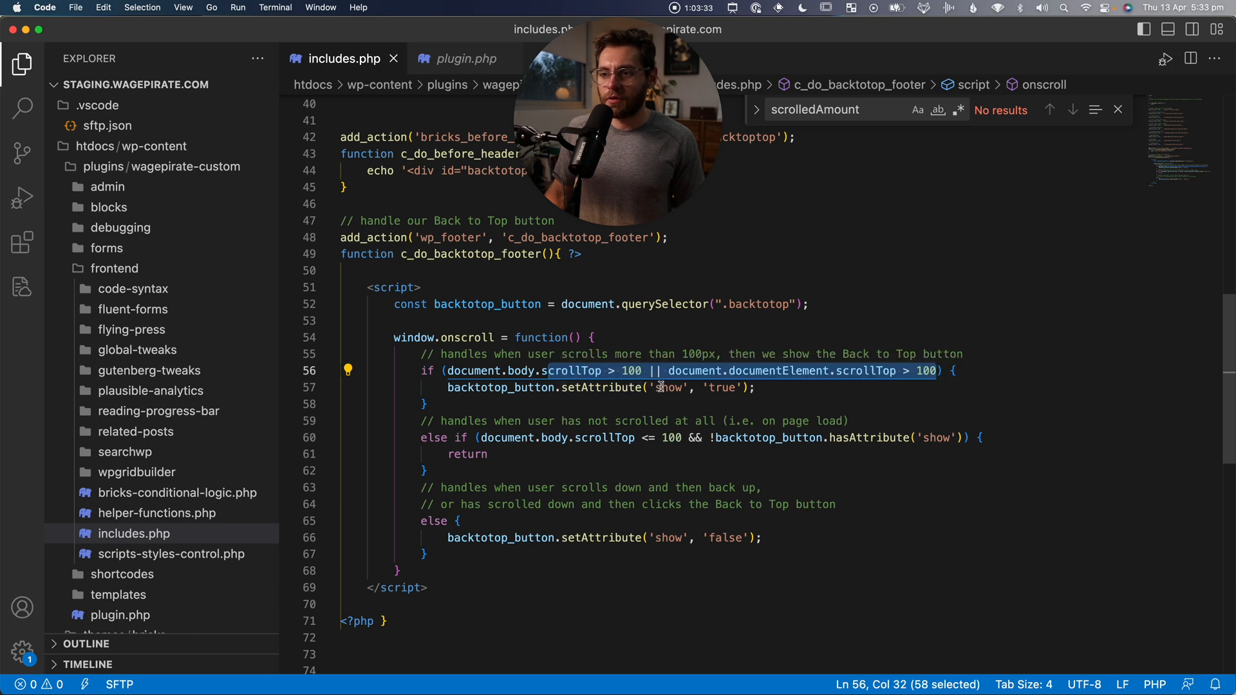
Examine the setAttribute call that sets show to 'true' and match it with the root[show="true"] rule in the Bricks Custom CSS.
{"action": "left_click_drag", "start_coordinate": [664, 387], "coordinate": [749, 388]}
{"action": "mouse_move", "coordinate": [636, 392]}
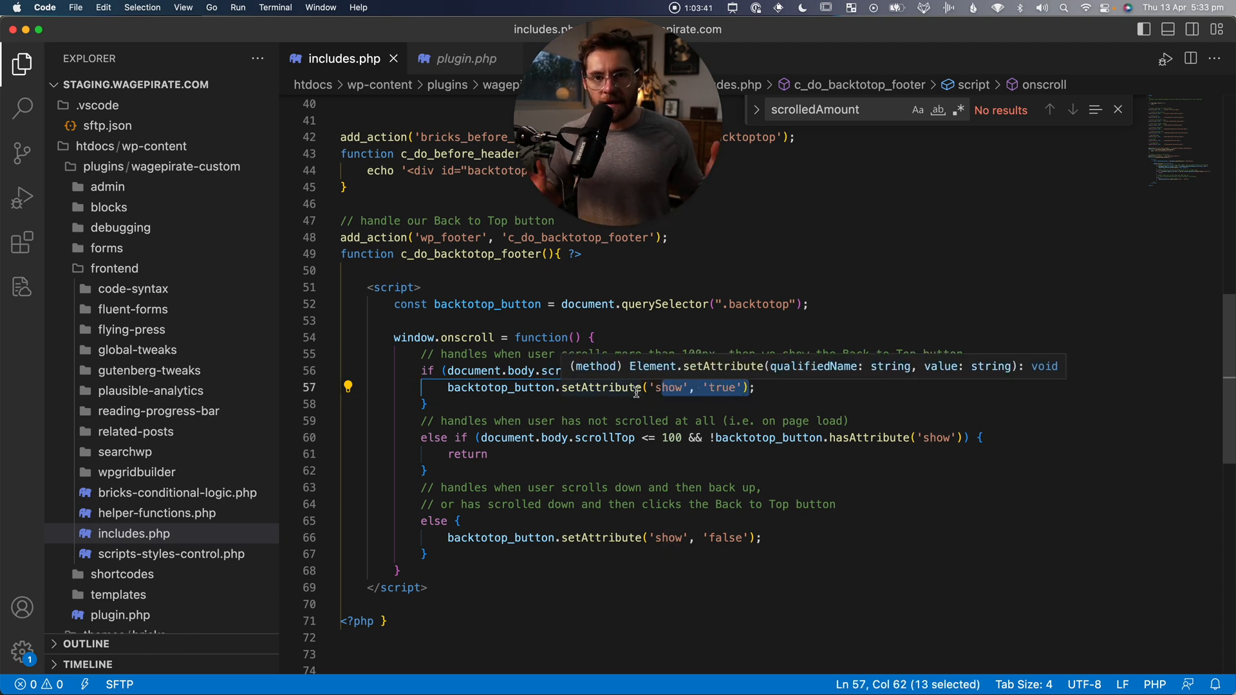
{"action": "left_click", "coordinate": [628, 386]}
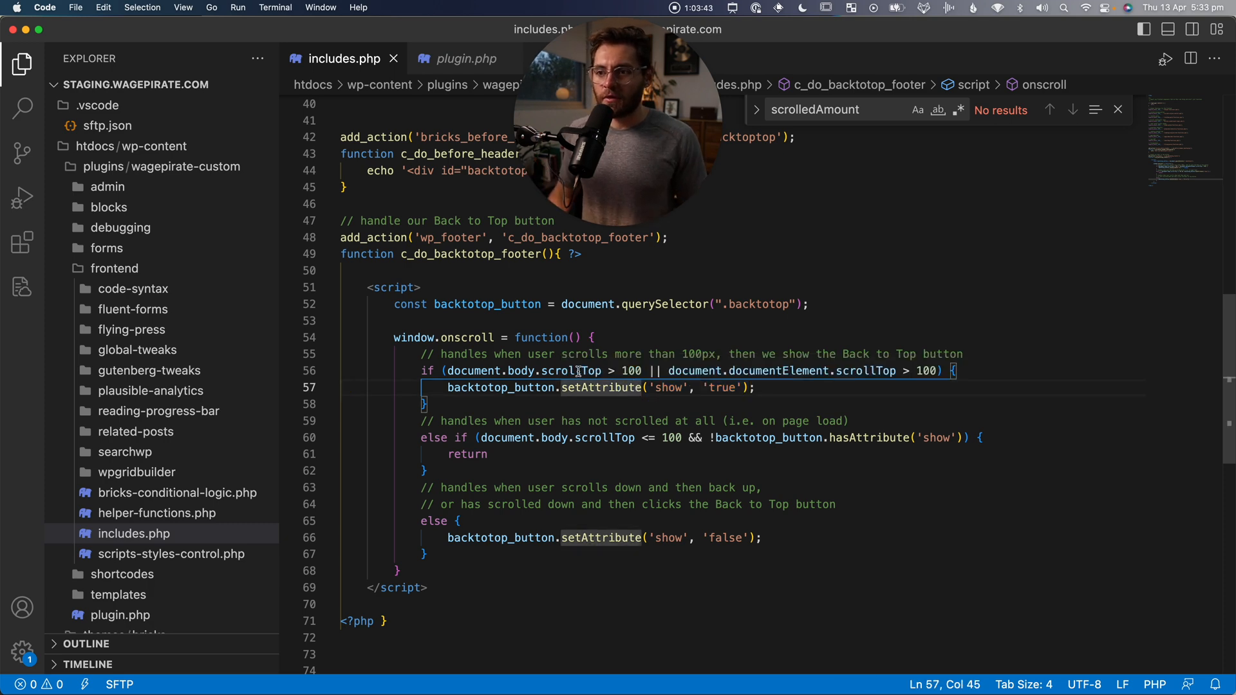
{"action": "left_click_drag", "start_coordinate": [579, 372], "coordinate": [910, 372]}
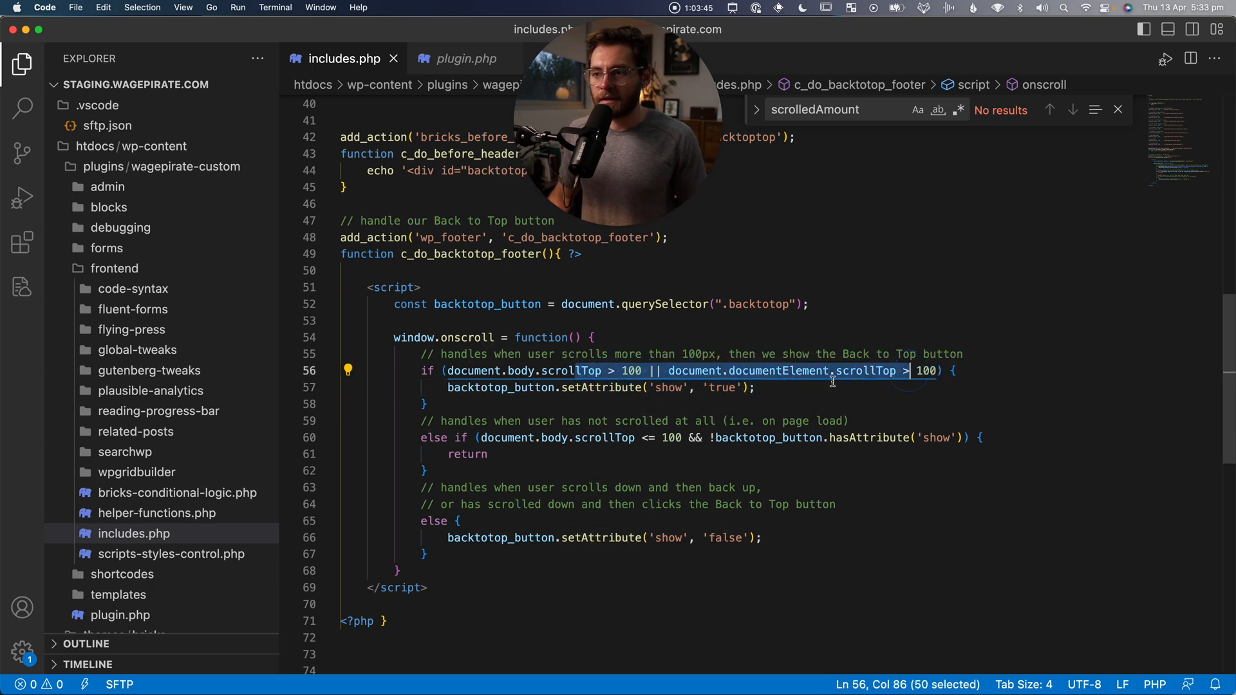
{"action": "left_click_drag", "start_coordinate": [657, 388], "coordinate": [721, 389]}
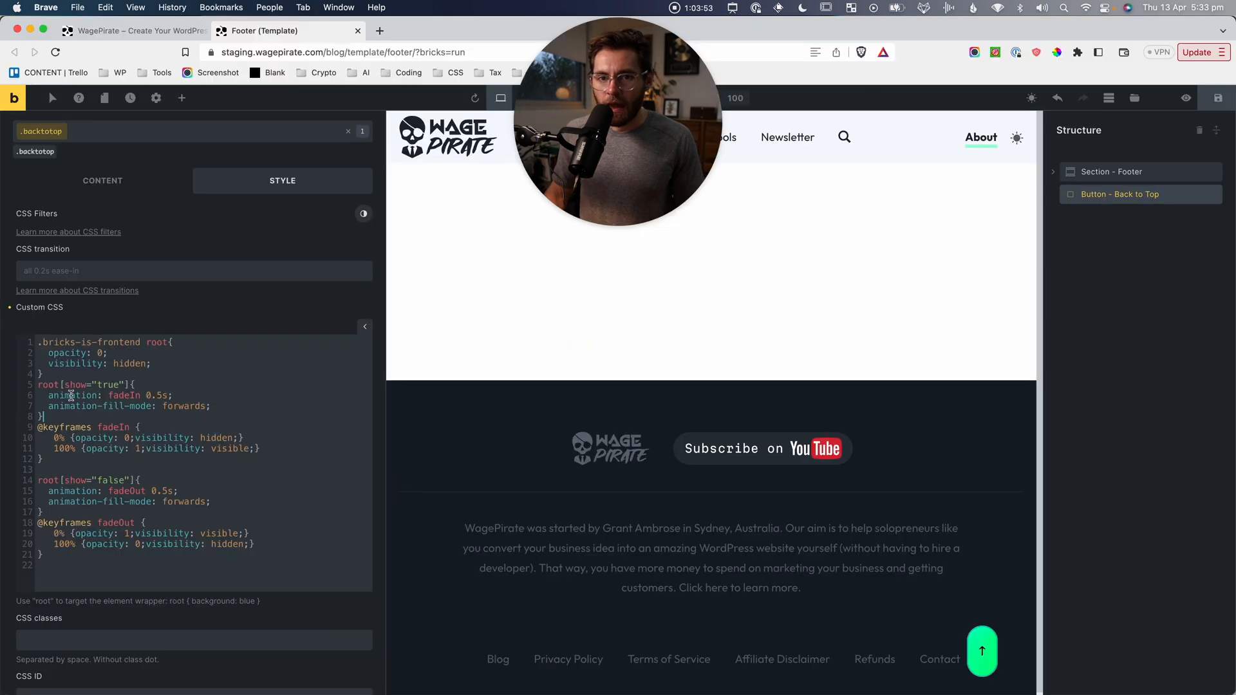
{"action": "mouse_move", "coordinate": [84, 385]}
{"action": "left_mouse_down"}
{"action": "mouse_move", "coordinate": [134, 396]}
{"action": "mouse_move", "coordinate": [95, 395]}
{"action": "left_mouse_up"}
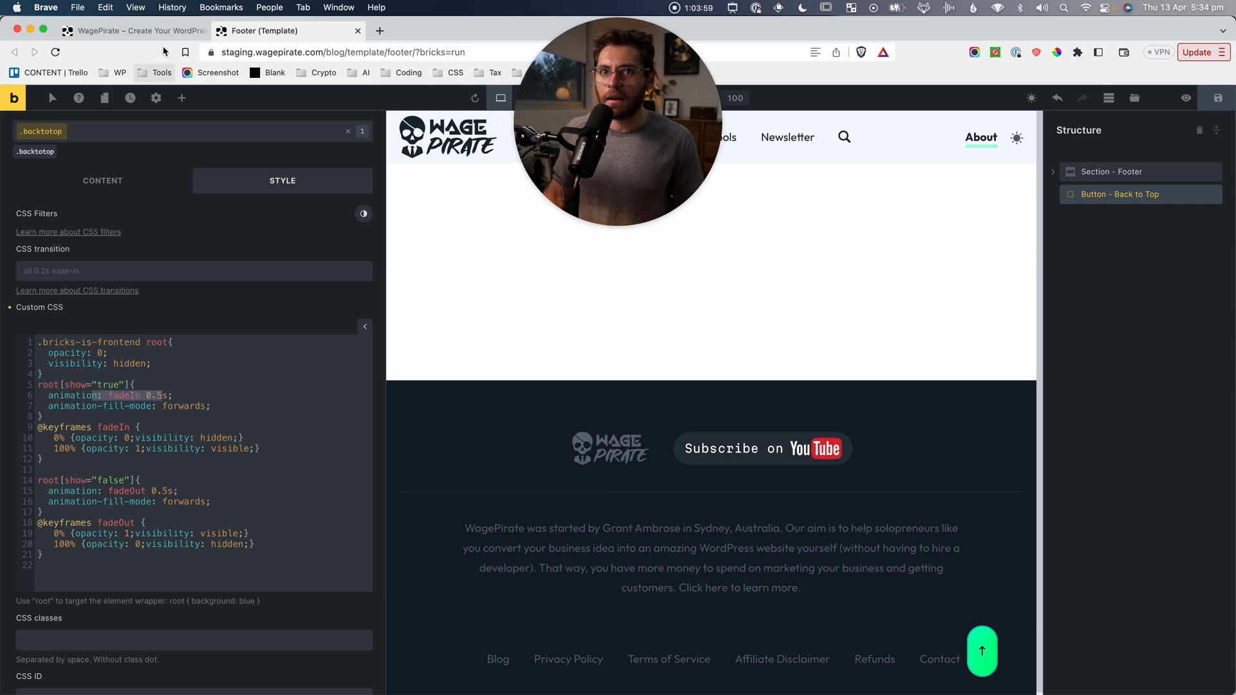
Reload the staging homepage, scroll down until the Back to Top button appears, and inspect that button in the developer tools.
{"action": "left_click", "coordinate": [96, 30]}
{"action": "left_click", "coordinate": [52, 51]}
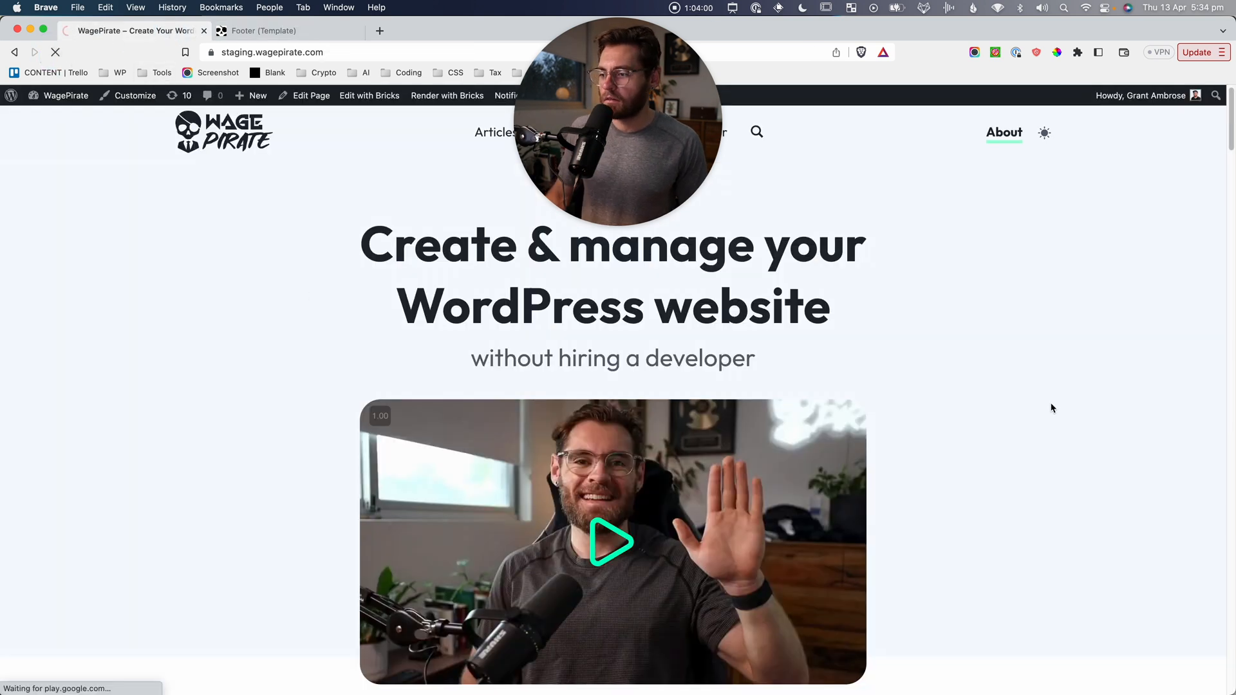
{"action": "scroll", "coordinate": [992, 365], "scroll_direction": "down", "scroll_amount": 5}
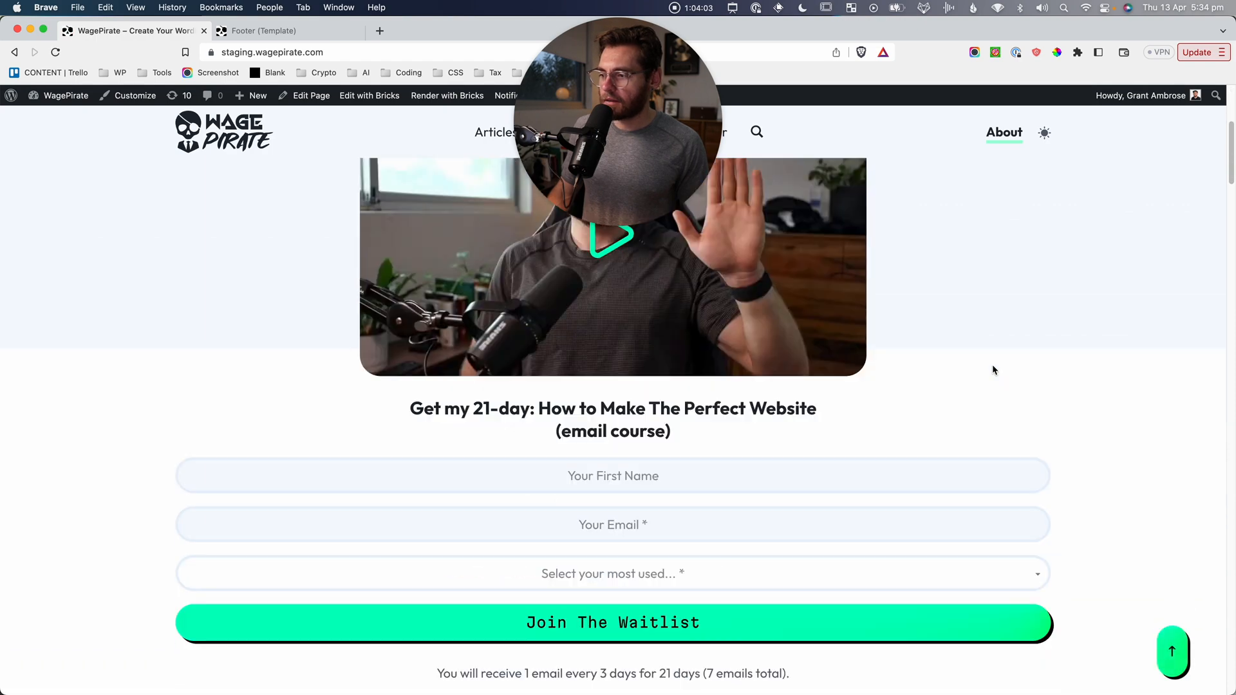
{"action": "right_click", "coordinate": [1186, 660]}
{"action": "left_click", "coordinate": [1137, 683]}
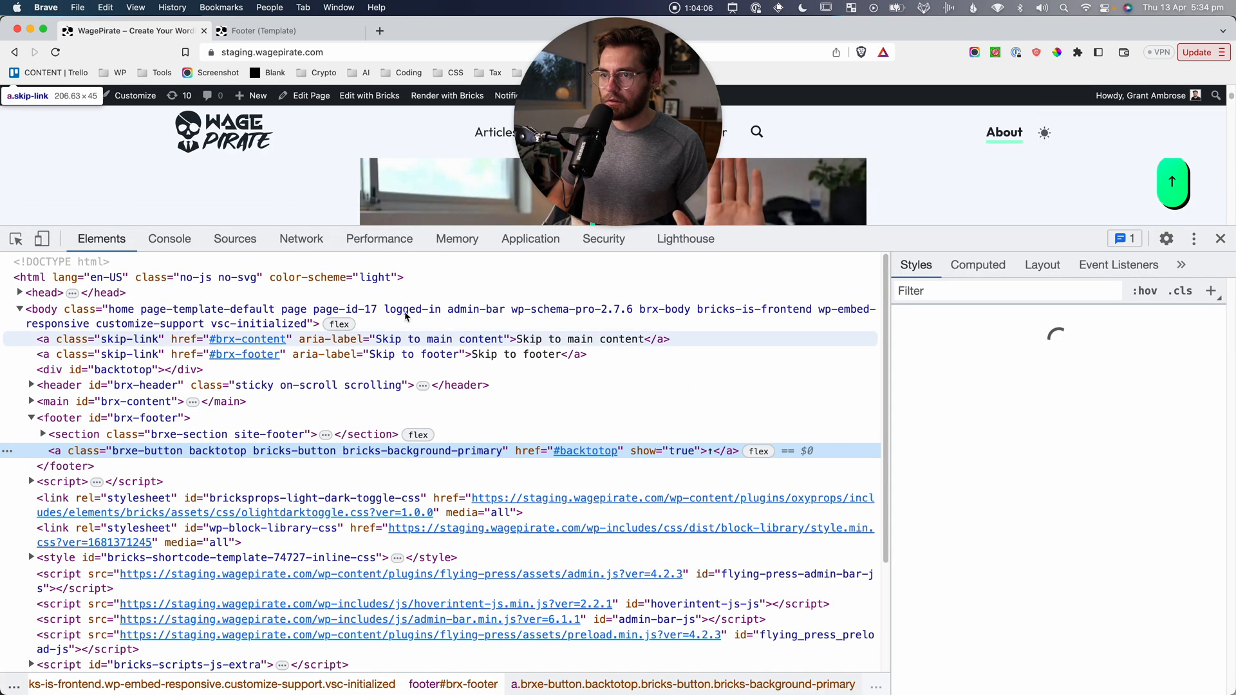
Check the button's show attribute at the page top and after a reload, and compare it with the .bricks-is-frontend root rule.
{"action": "scroll", "coordinate": [120, 152], "scroll_direction": "up", "scroll_amount": 10}
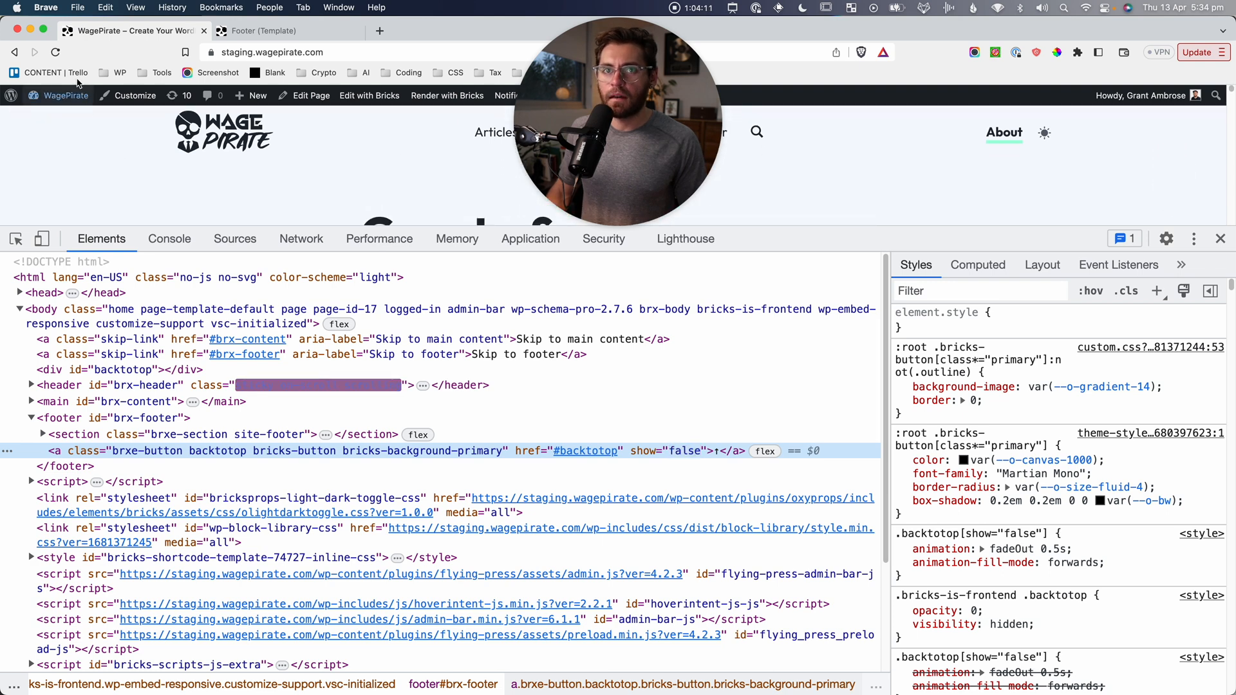
{"action": "left_click", "coordinate": [55, 52]}
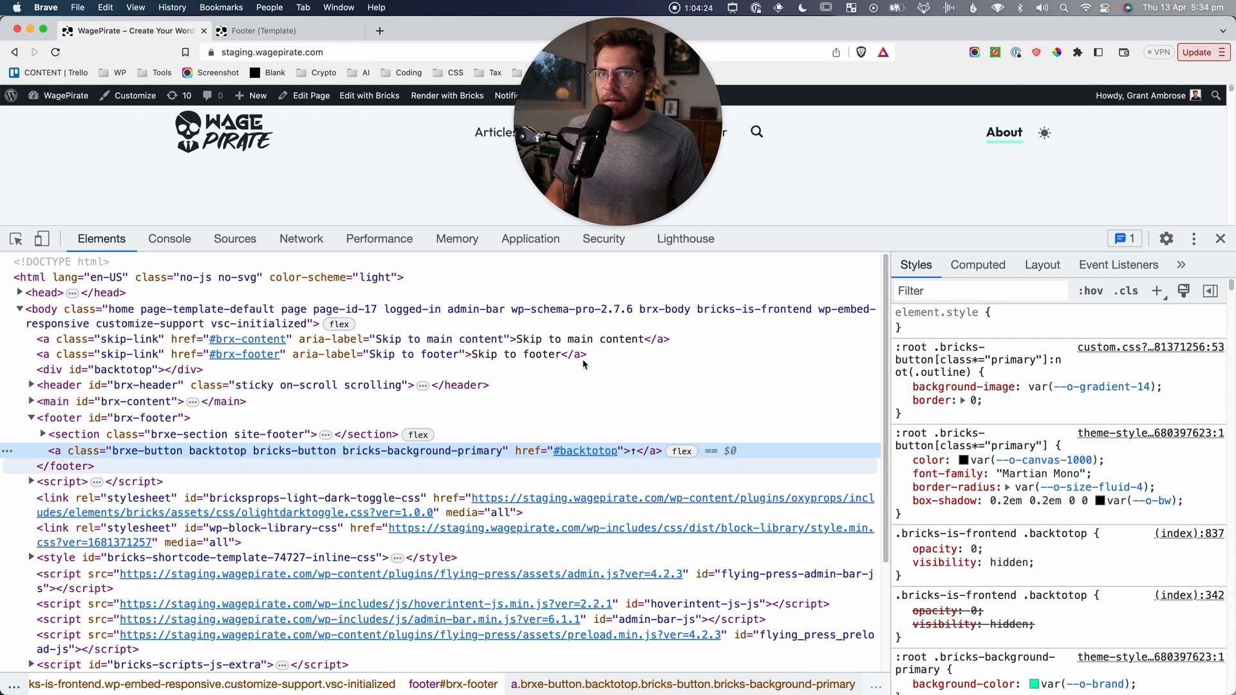
{"action": "left_click", "coordinate": [258, 30]}
{"action": "key", "text": "super+shift+4"}
{"action": "left_click_drag", "start_coordinate": [33, 330], "coordinate": [181, 381]}
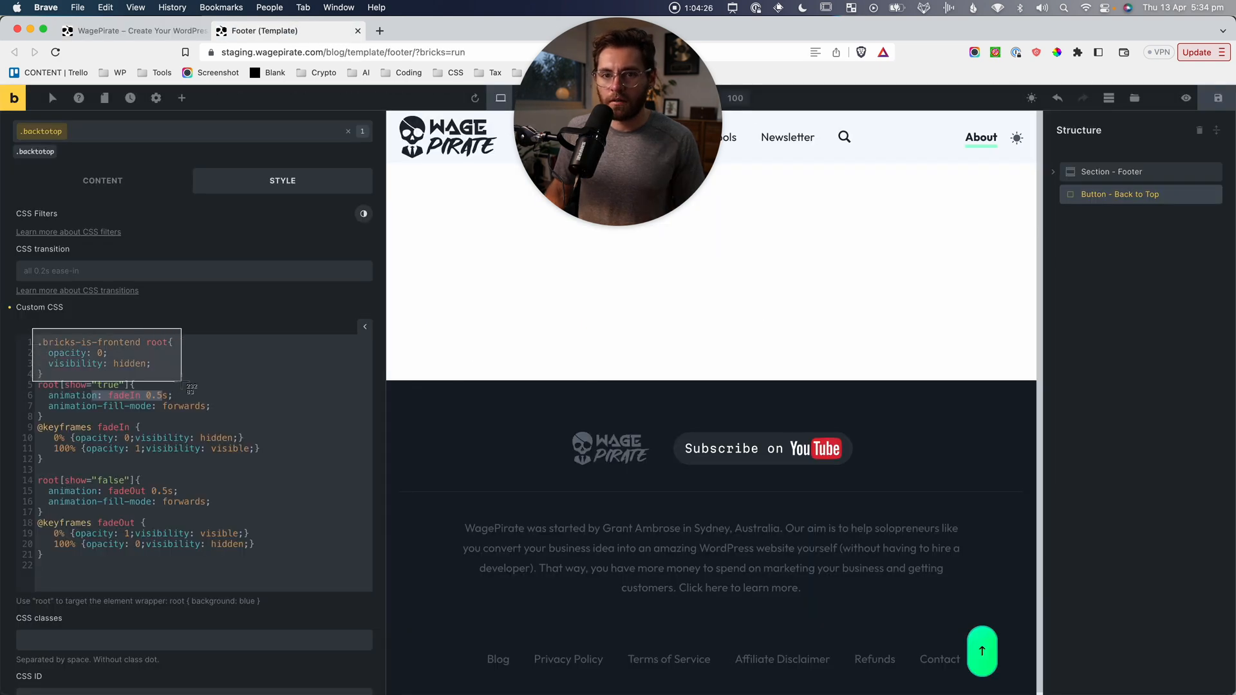
{"action": "key", "text": "Escape"}
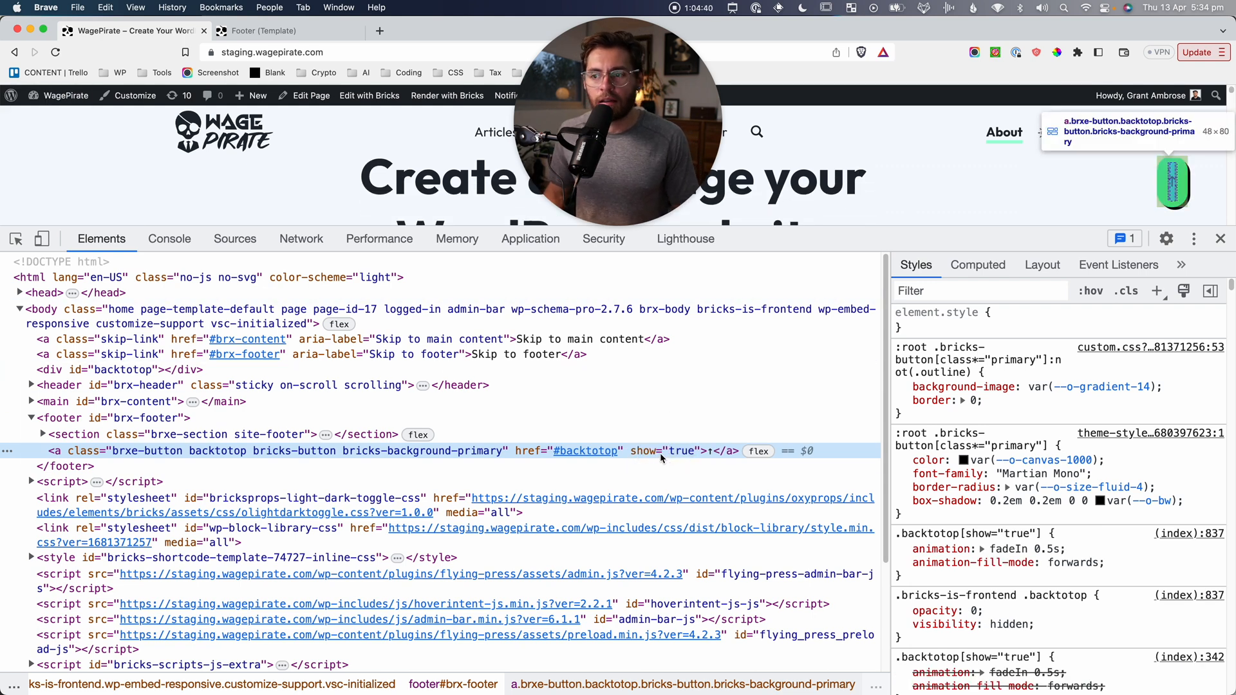
Examine the root[show="true"] rule's fadeIn animation, its forwards fill mode and the 100% keyframe in the Custom CSS.
{"action": "left_click", "coordinate": [270, 31]}
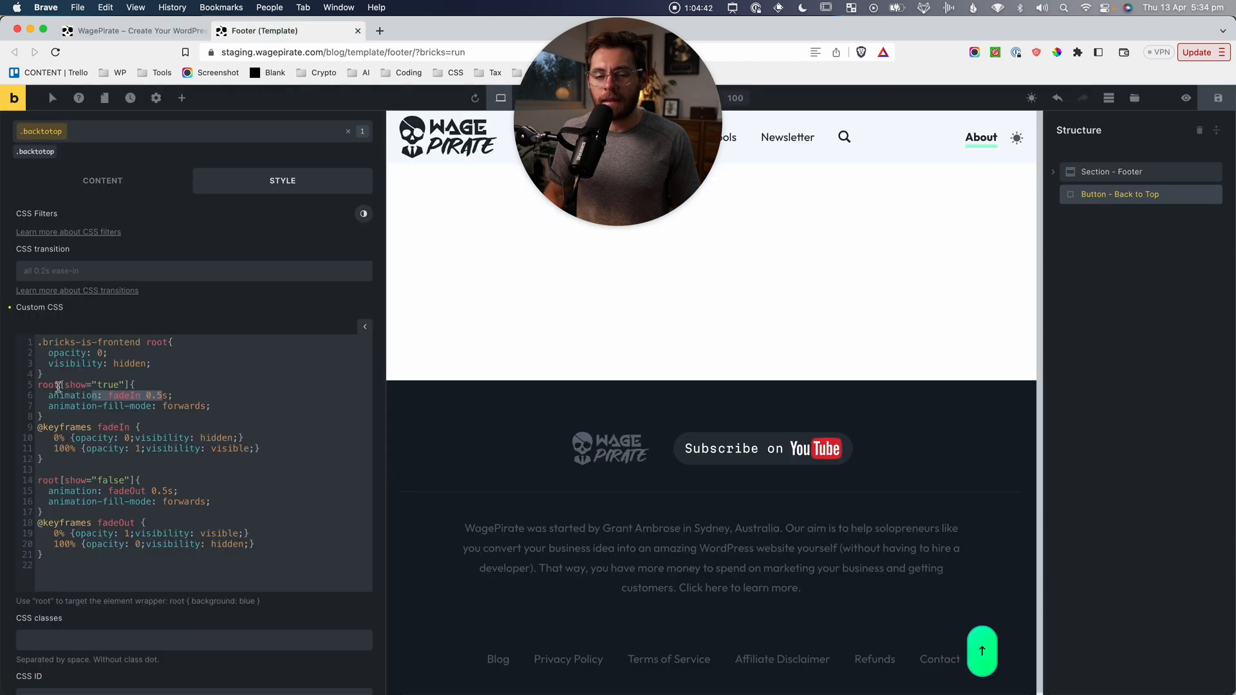
{"action": "mouse_move", "coordinate": [98, 395]}
{"action": "left_mouse_down"}
{"action": "mouse_move", "coordinate": [58, 386]}
{"action": "mouse_move", "coordinate": [180, 388]}
{"action": "mouse_move", "coordinate": [210, 406]}
{"action": "mouse_move", "coordinate": [81, 407]}
{"action": "left_mouse_up"}
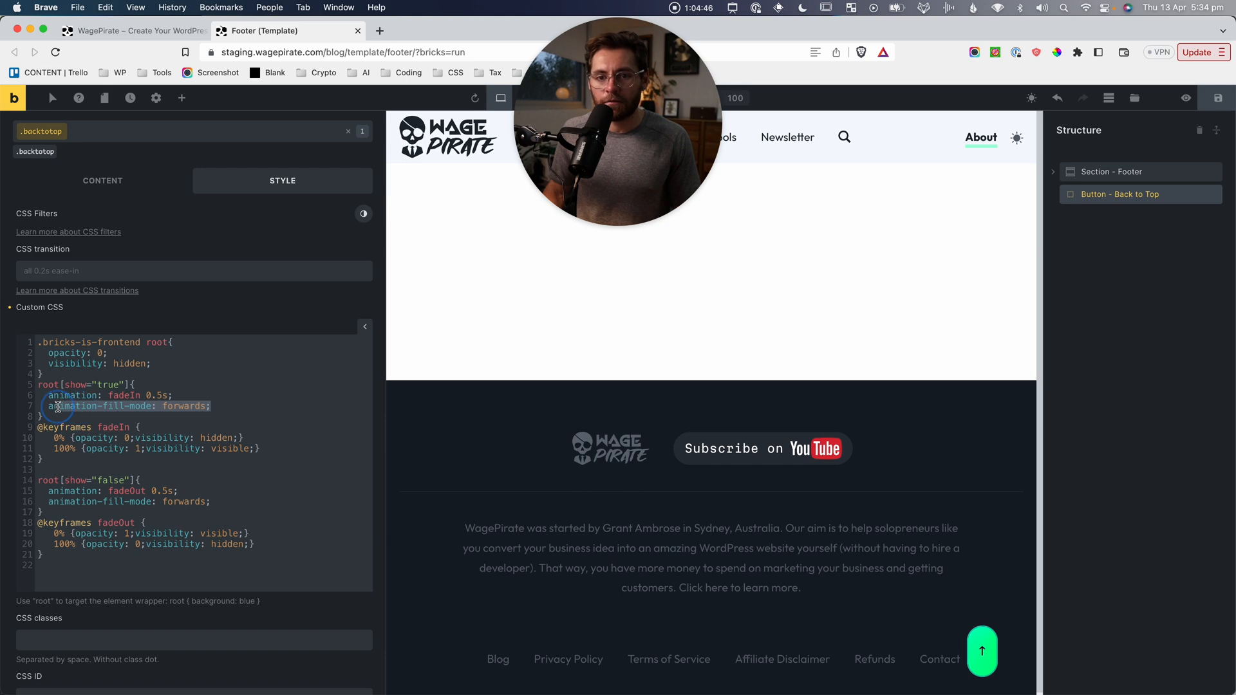
{"action": "left_click_drag", "start_coordinate": [93, 453], "coordinate": [218, 451]}
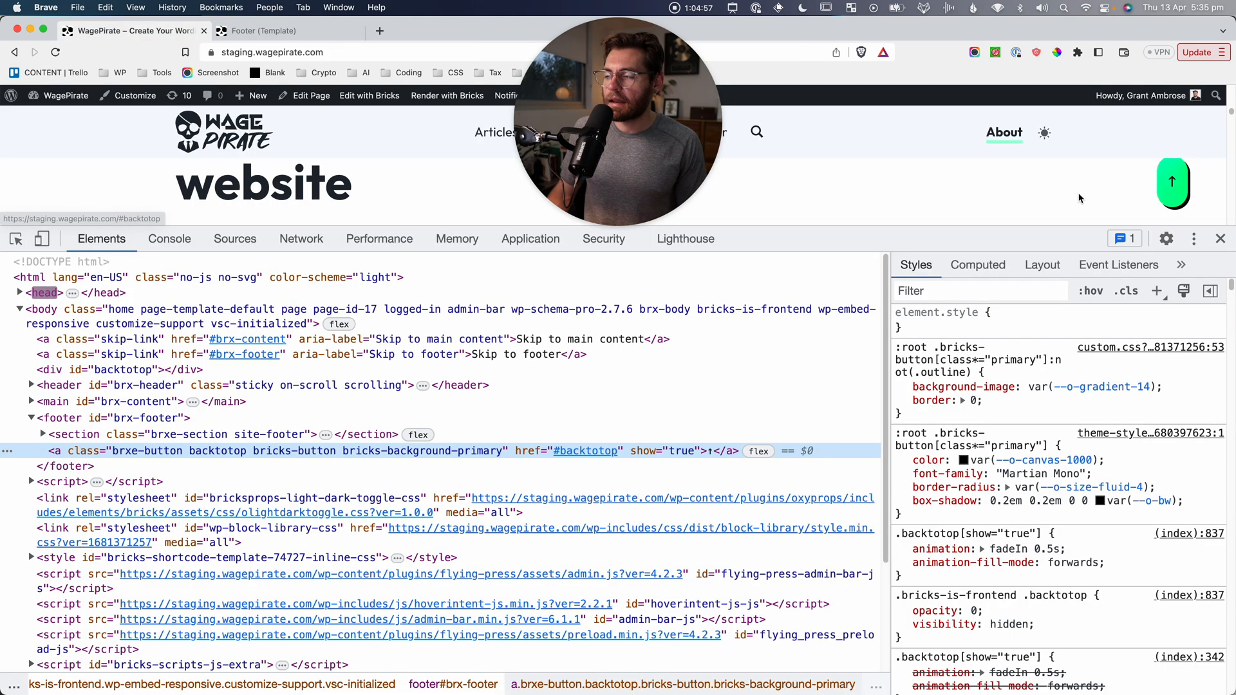
Scroll the homepage back up, and match the script's else branch that sets show to 'false' with the fadeOut rule in the Custom CSS.
{"action": "scroll", "coordinate": [1080, 197], "scroll_direction": "up", "scroll_amount": 5}
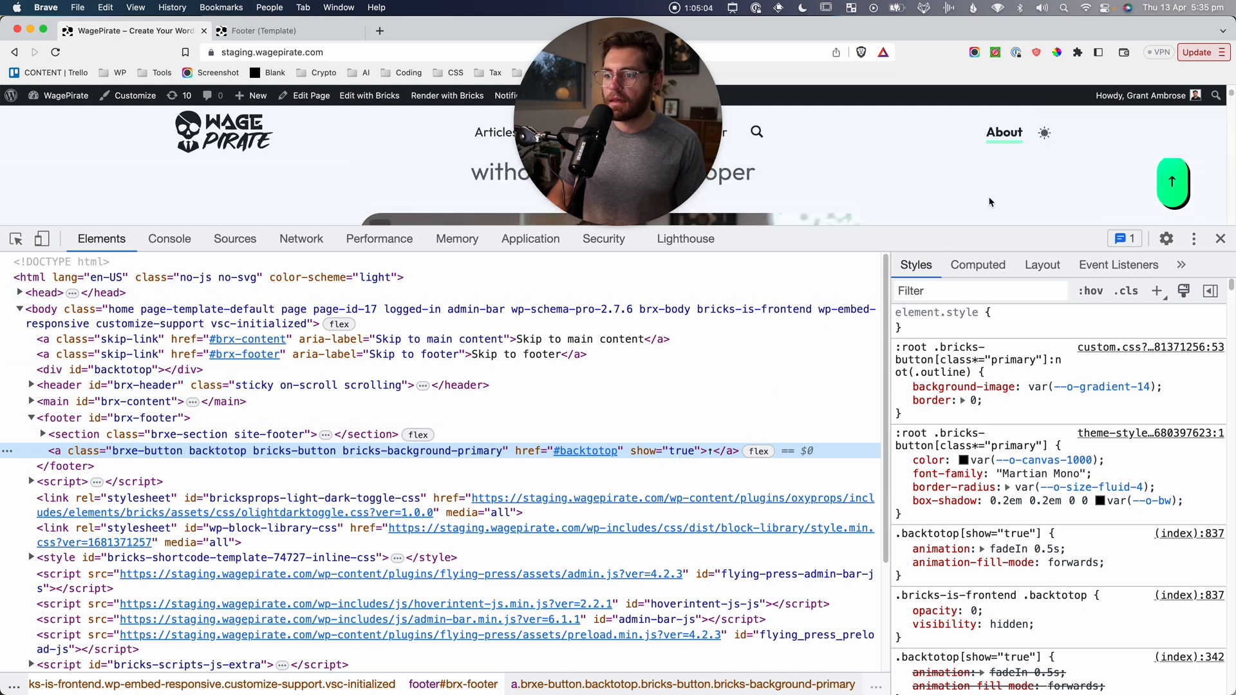
{"action": "scroll", "coordinate": [989, 202], "scroll_direction": "up", "scroll_amount": 5}
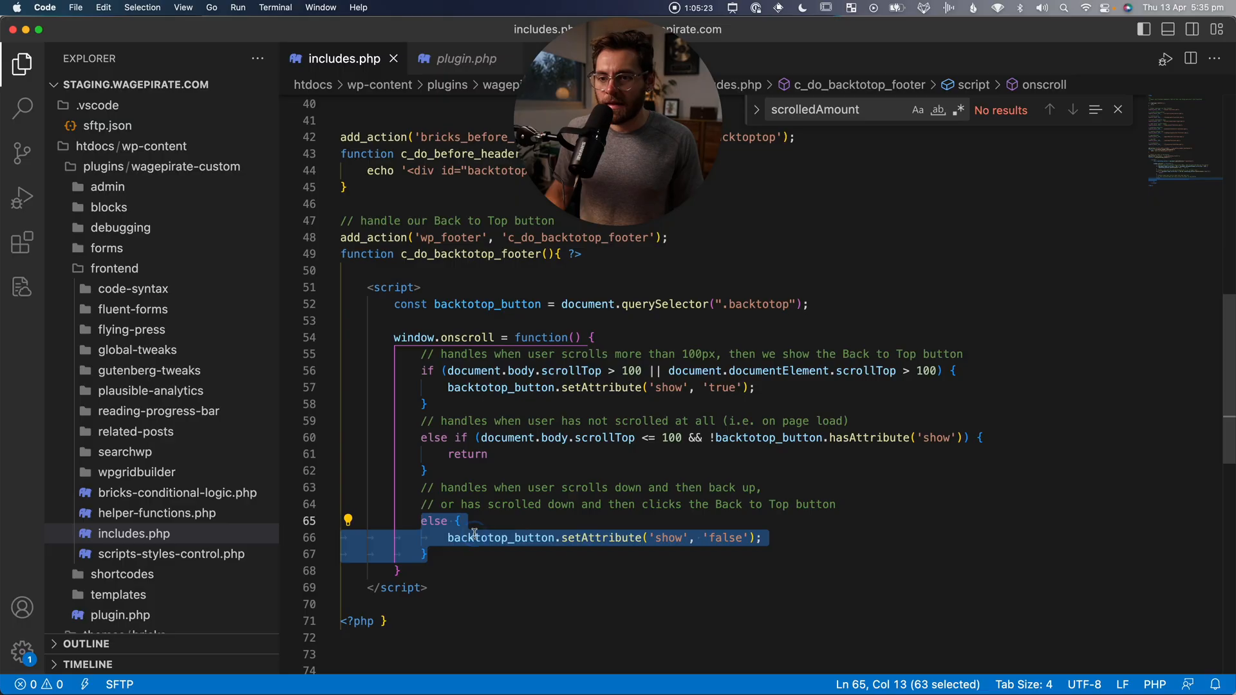
{"action": "left_click_drag", "start_coordinate": [428, 555], "coordinate": [428, 522]}
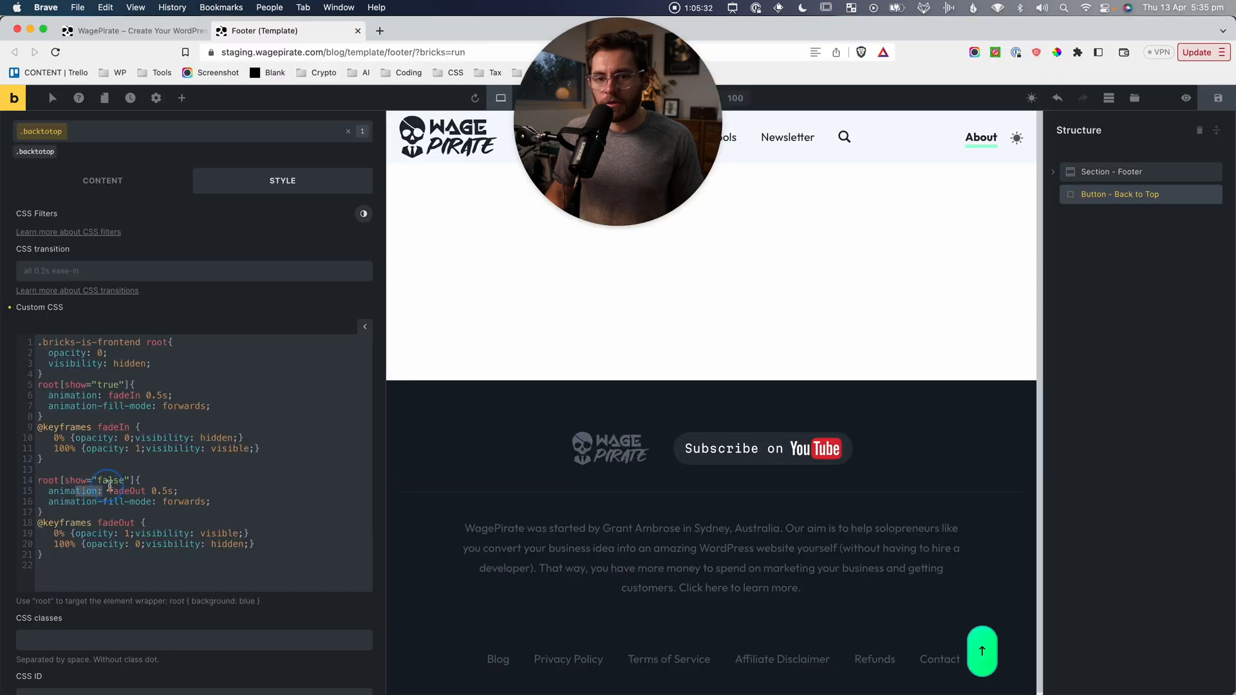
{"action": "left_click_drag", "start_coordinate": [109, 486], "coordinate": [151, 487]}
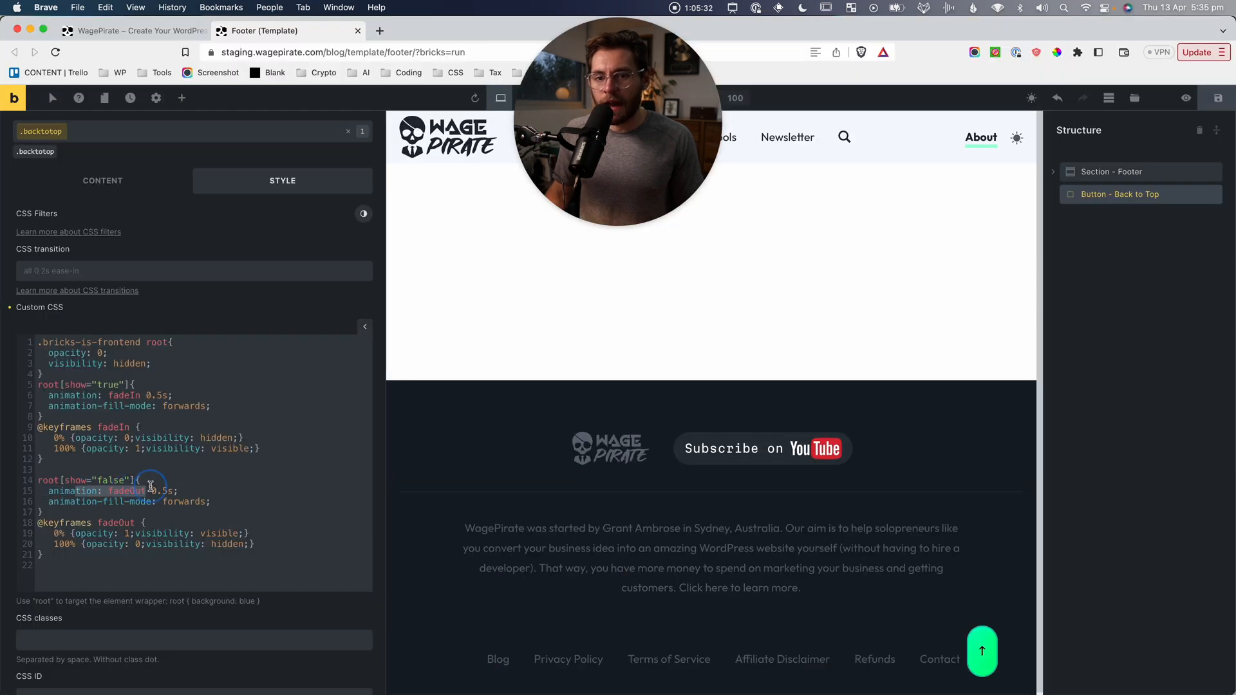
Examine the root[show="false"] rule's forwards fill mode and the fadeOut 100% keyframe, and scroll down the staging homepage.
{"action": "left_click_drag", "start_coordinate": [69, 502], "coordinate": [196, 502]}
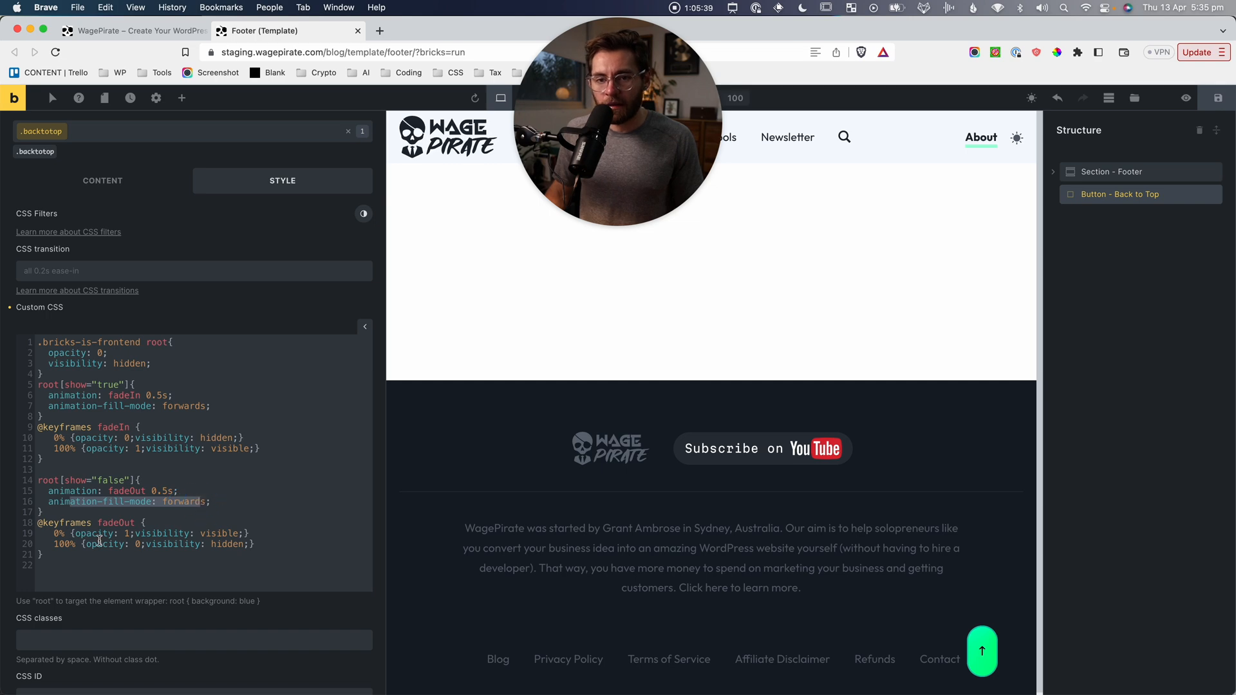
{"action": "left_click_drag", "start_coordinate": [96, 545], "coordinate": [228, 545]}
{"action": "key", "text": "ctrl+shift+Tab"}
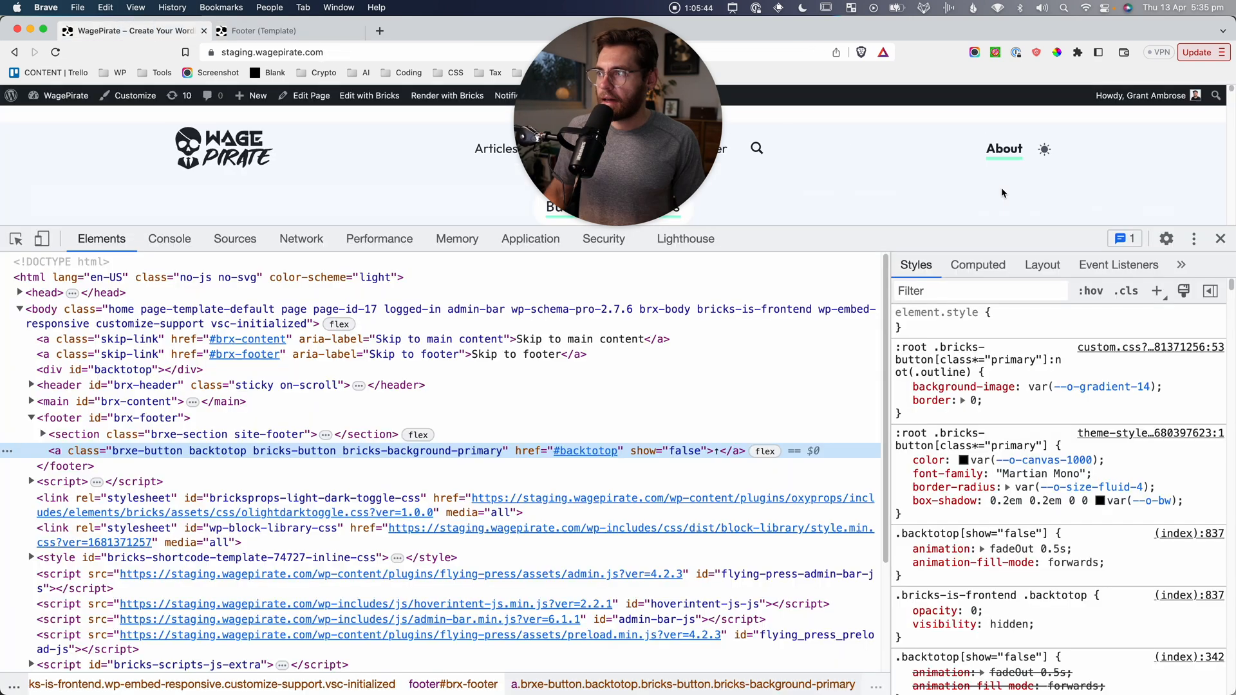
{"action": "scroll", "coordinate": [1002, 187], "scroll_direction": "down", "scroll_amount": 3}
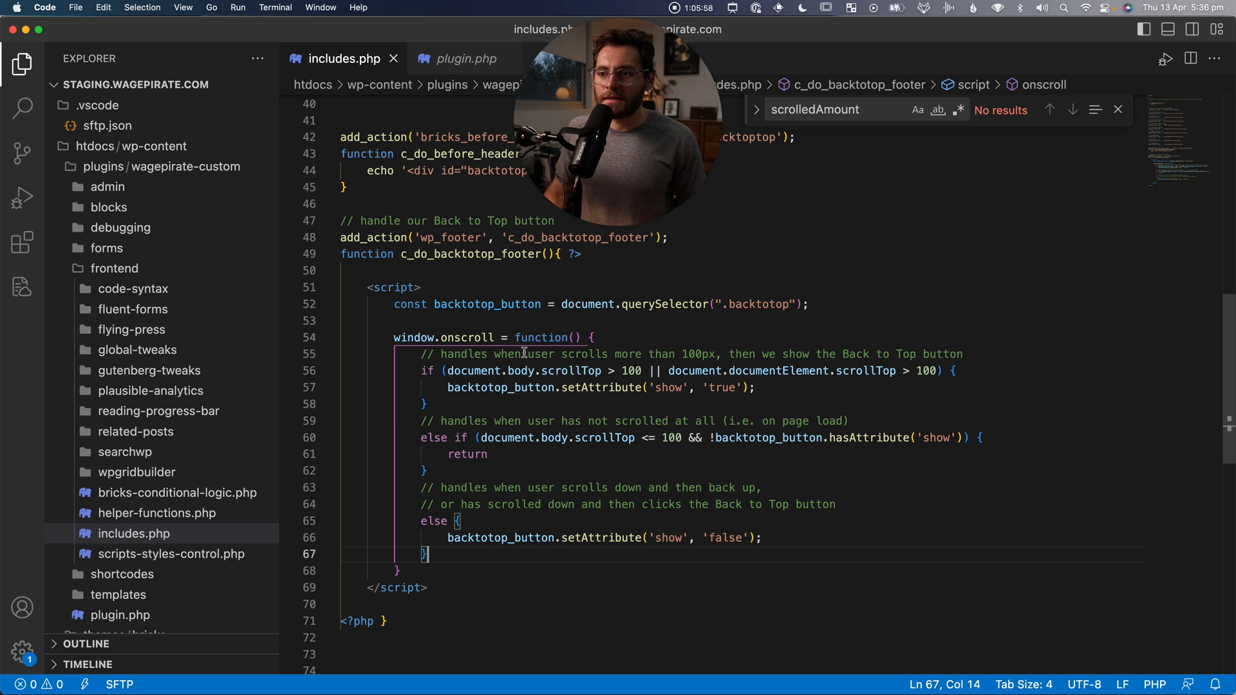
In includes.php, change the three scrollTop thresholds in the if and else if conditions to 200.
{"action": "left_click", "coordinate": [629, 370]}
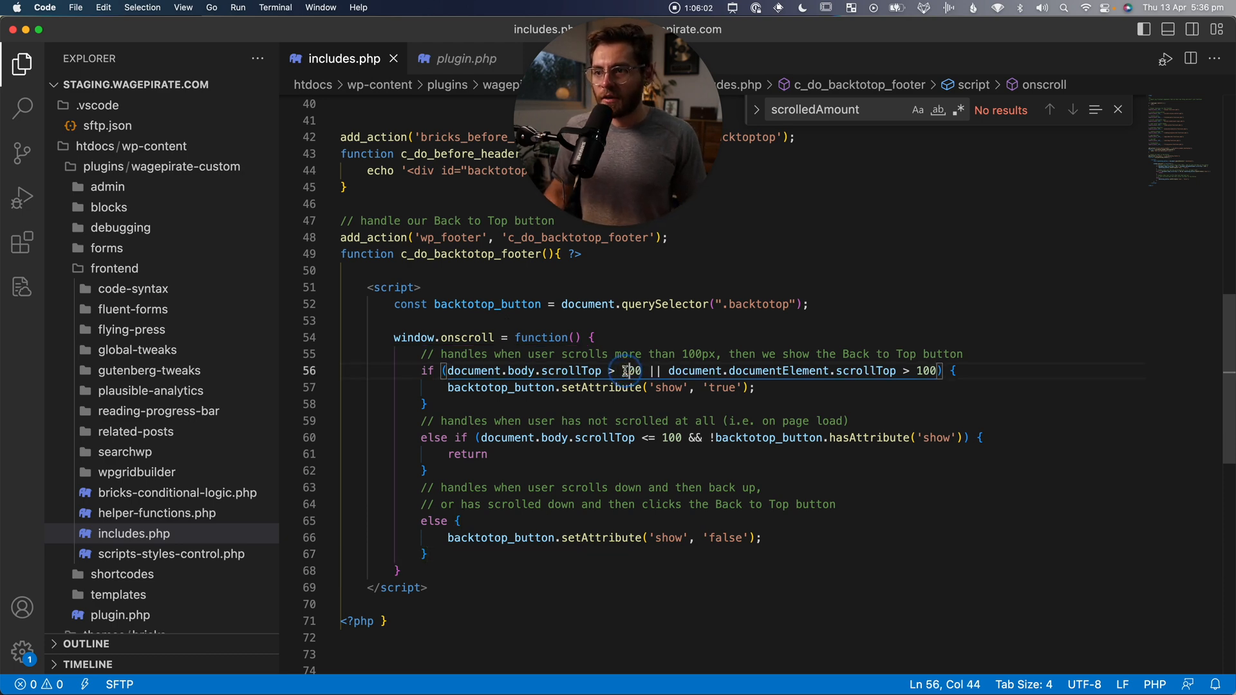
{"action": "key", "text": "shift+Left"}
{"action": "type", "text": "2"}
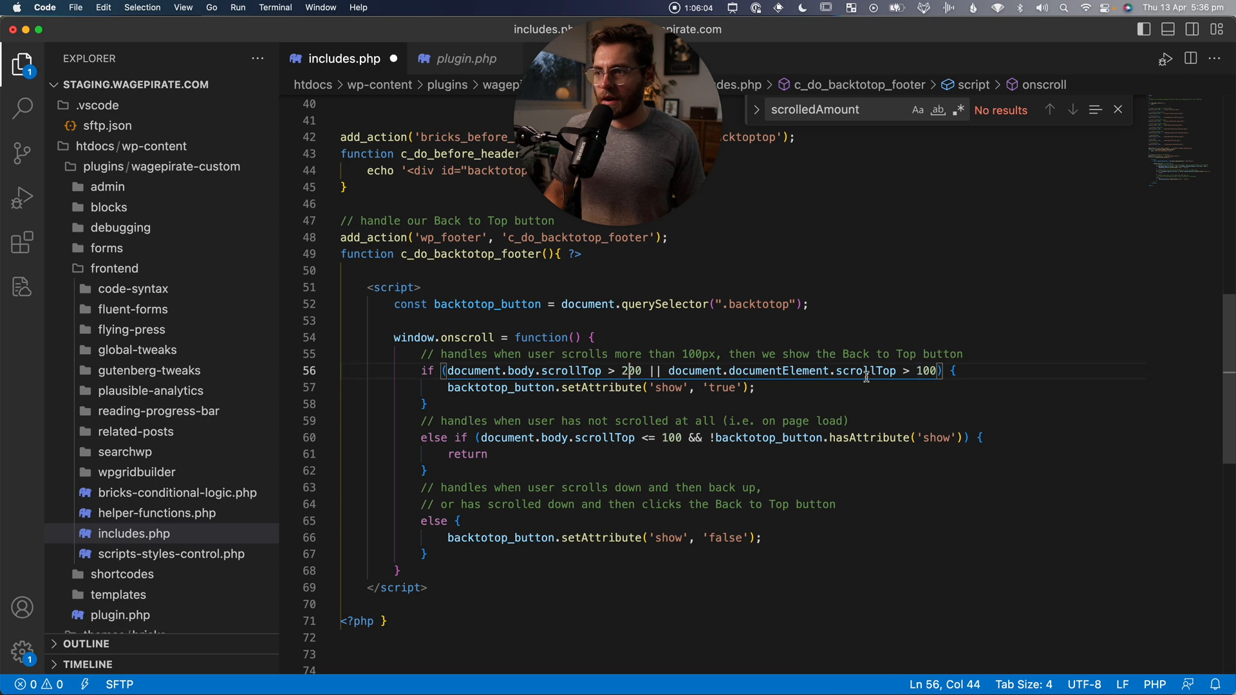
{"action": "left_click", "coordinate": [923, 372]}
{"action": "key", "text": "shift+Left"}
{"action": "type", "text": "2"}
{"action": "left_click", "coordinate": [668, 437]}
{"action": "key", "text": "shift+Left"}
{"action": "type", "text": "2"}
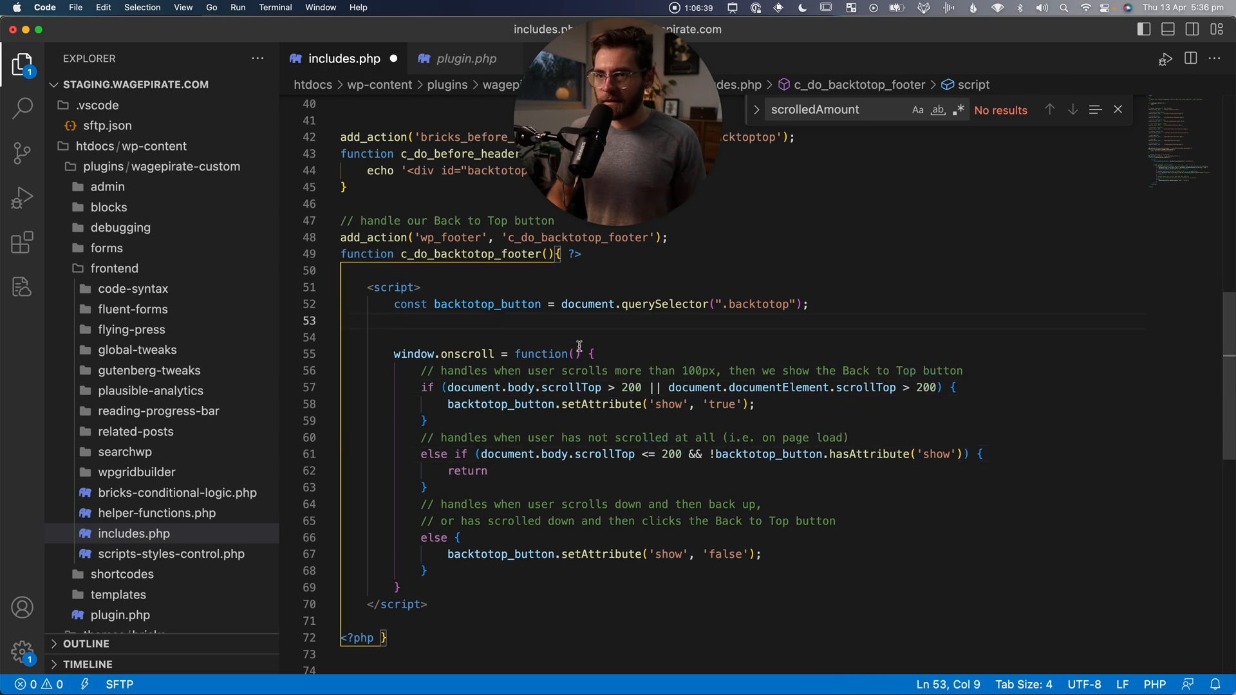
Declare the constant scrollAmount with the value 100 below the backtotop_button constant.
{"action": "type", "text": "const "}
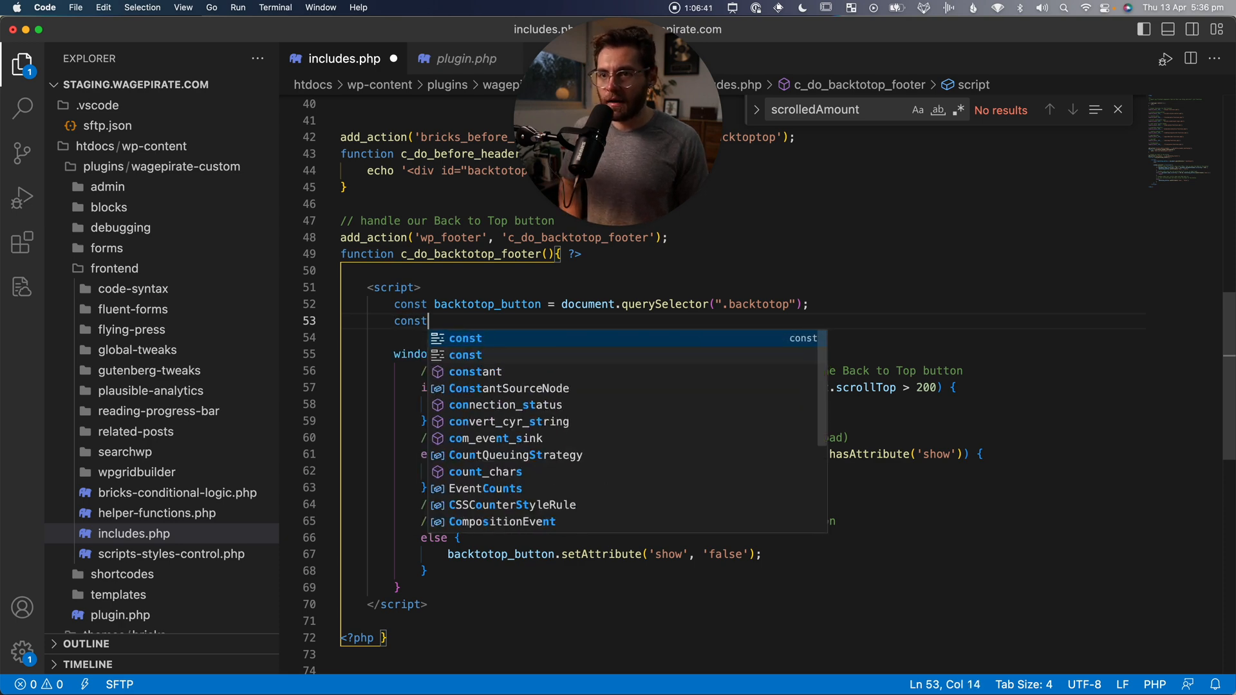
{"action": "type", "text": "scrollAMou"}
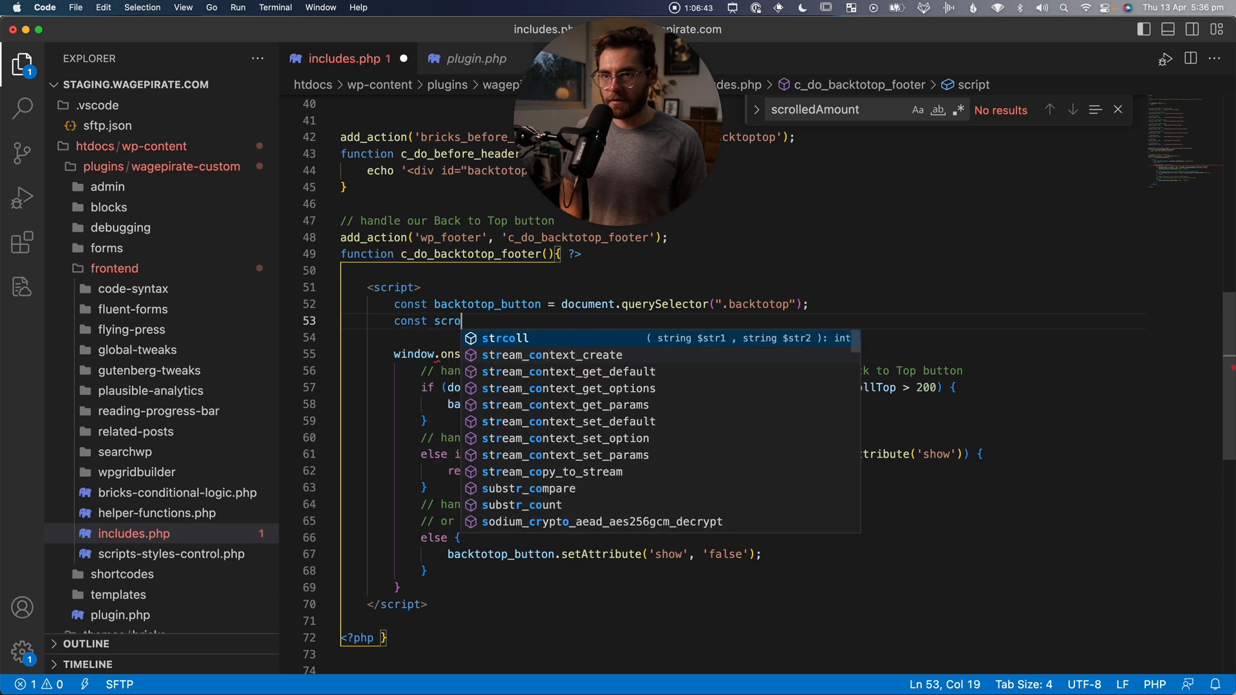
{"action": "key", "text": "BackSpace"}
{"action": "key", "text": "BackSpace"}
{"action": "key", "text": "BackSpace"}
{"action": "type", "text": "mount = 100;"}
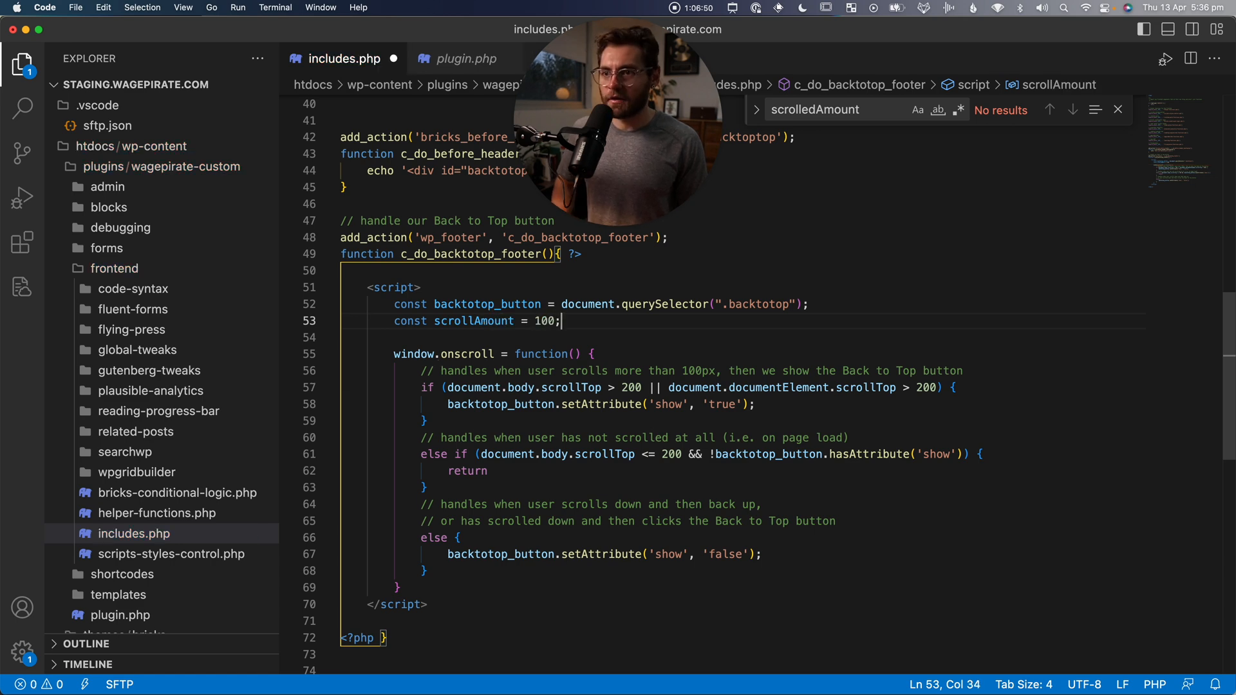
Replace the three hard-coded scroll thresholds in the if and else if conditions with the scrollAmount constant.
{"action": "double_click", "coordinate": [474, 321]}
{"action": "key", "text": "super+c"}
{"action": "double_click", "coordinate": [632, 387]}
{"action": "key", "text": "super+v"}
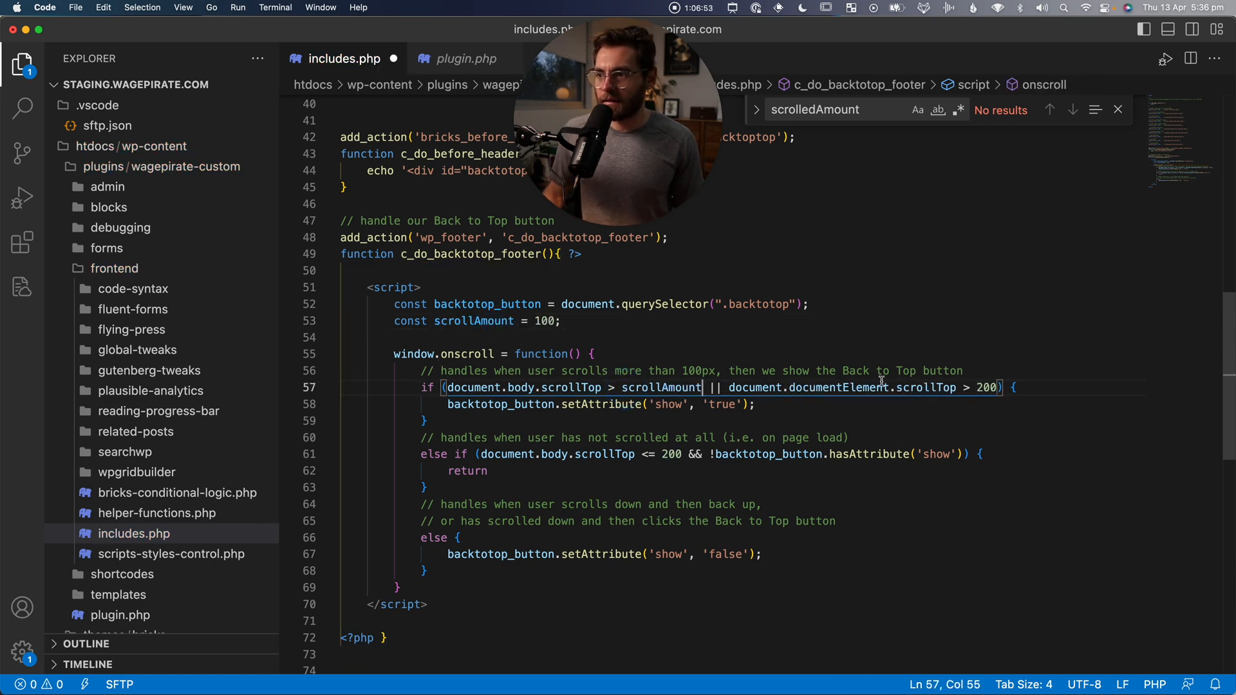
{"action": "double_click", "coordinate": [986, 386]}
{"action": "key", "text": "super+v"}
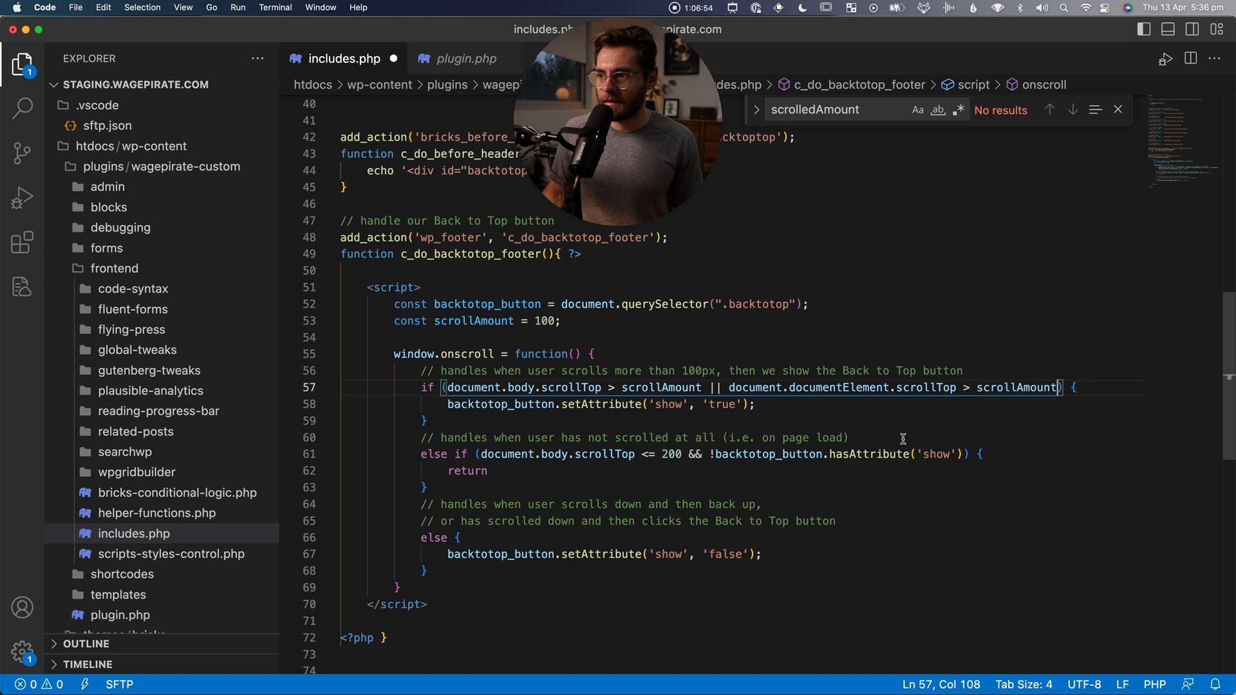
{"action": "double_click", "coordinate": [674, 454]}
{"action": "key", "text": "super+v"}
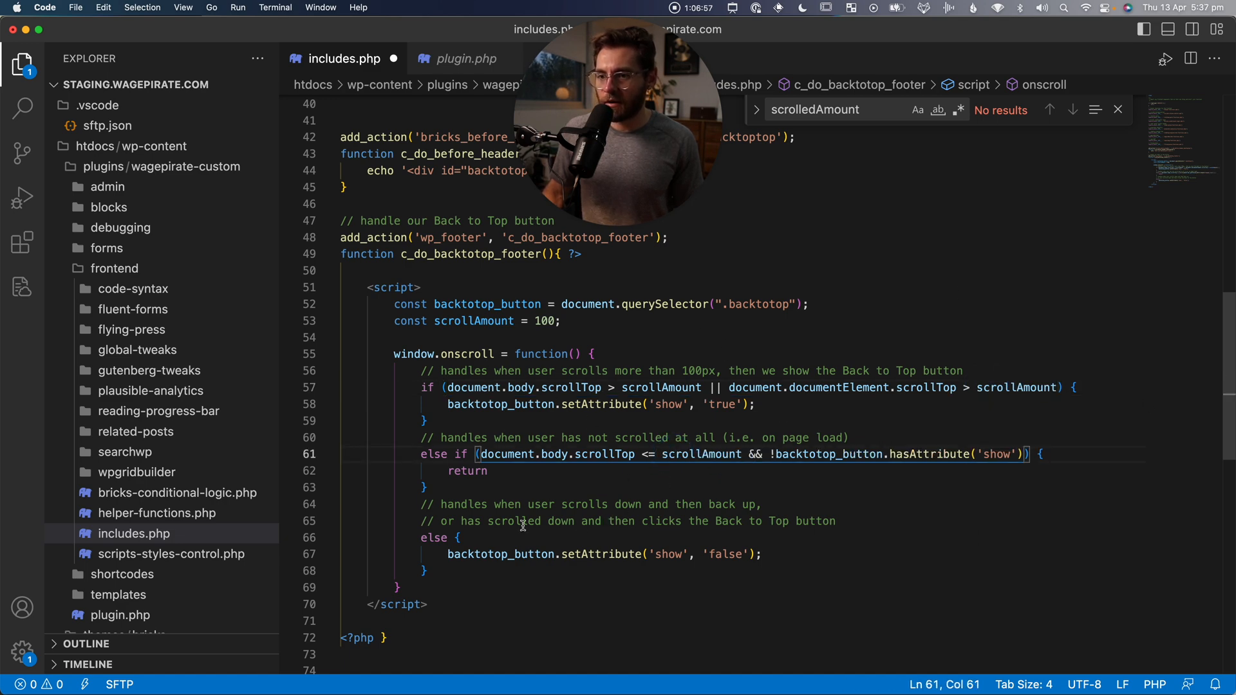
Add the comment "// number of px before Back to Top button shows" after the scrollAmount declaration.
{"action": "left_click", "coordinate": [636, 508]}
{"action": "left_click", "coordinate": [634, 315]}
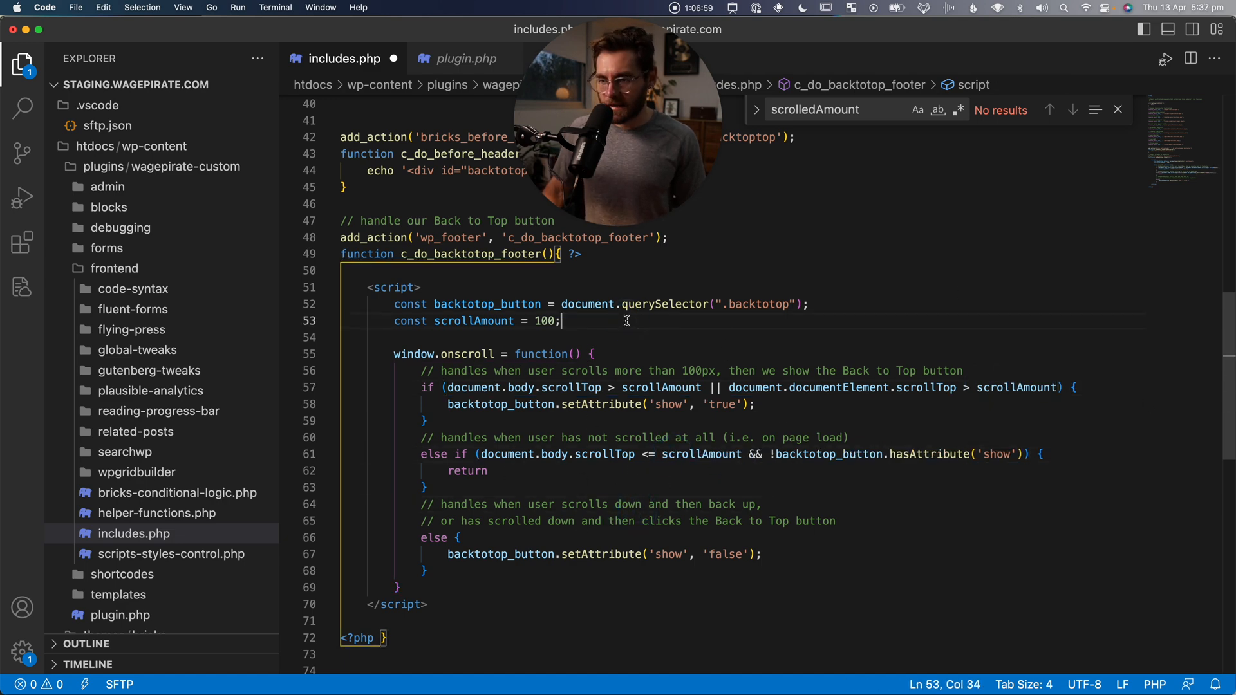
{"action": "type", "text": "// change this"}
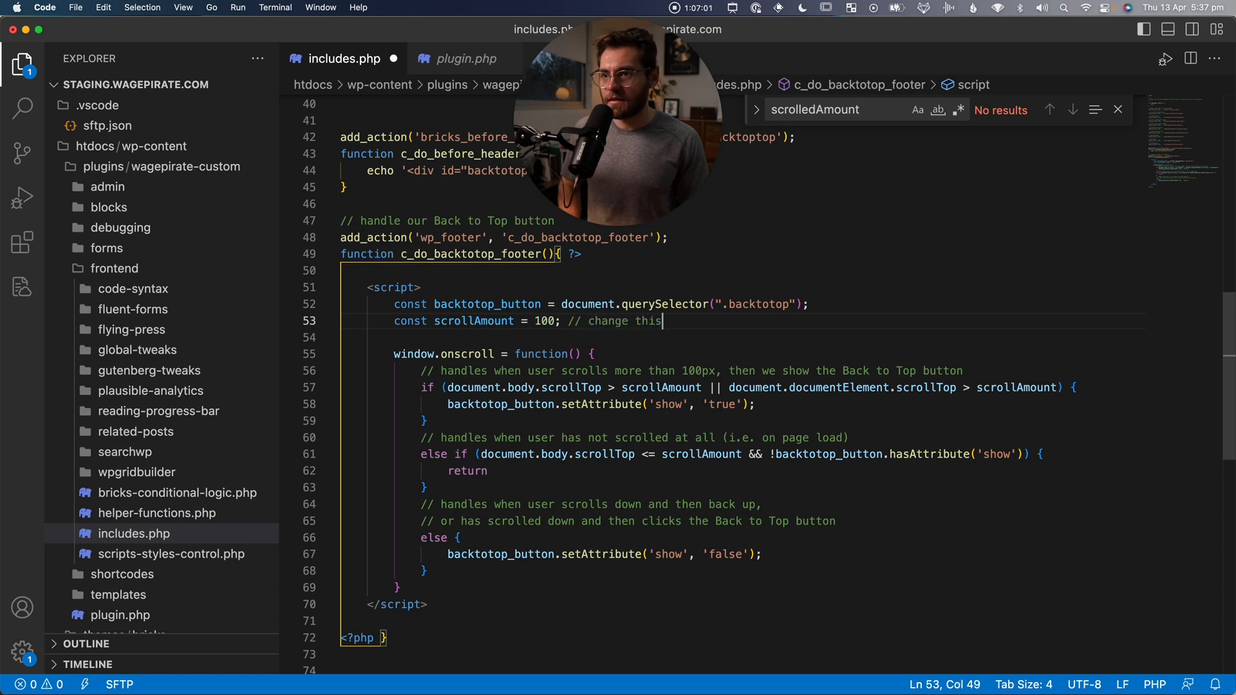
{"action": "key", "text": "BackSpace"}
{"action": "key", "text": "BackSpace"}
{"action": "key", "text": "BackSpace"}
{"action": "key", "text": "BackSpace"}
{"action": "key", "text": "BackSpace"}
{"action": "key", "text": "BackSpace"}
{"action": "key", "text": "BackSpace"}
{"action": "key", "text": "BackSpace"}
{"action": "key", "text": "BackSpace"}
{"action": "key", "text": "BackSpace"}
{"action": "key", "text": "BackSpace"}
{"action": "key", "text": "BackSpace"}
{"action": "key", "text": "BackSpace"}
{"action": "key", "text": "BackSpace"}
{"action": "key", "text": "BackSpace"}
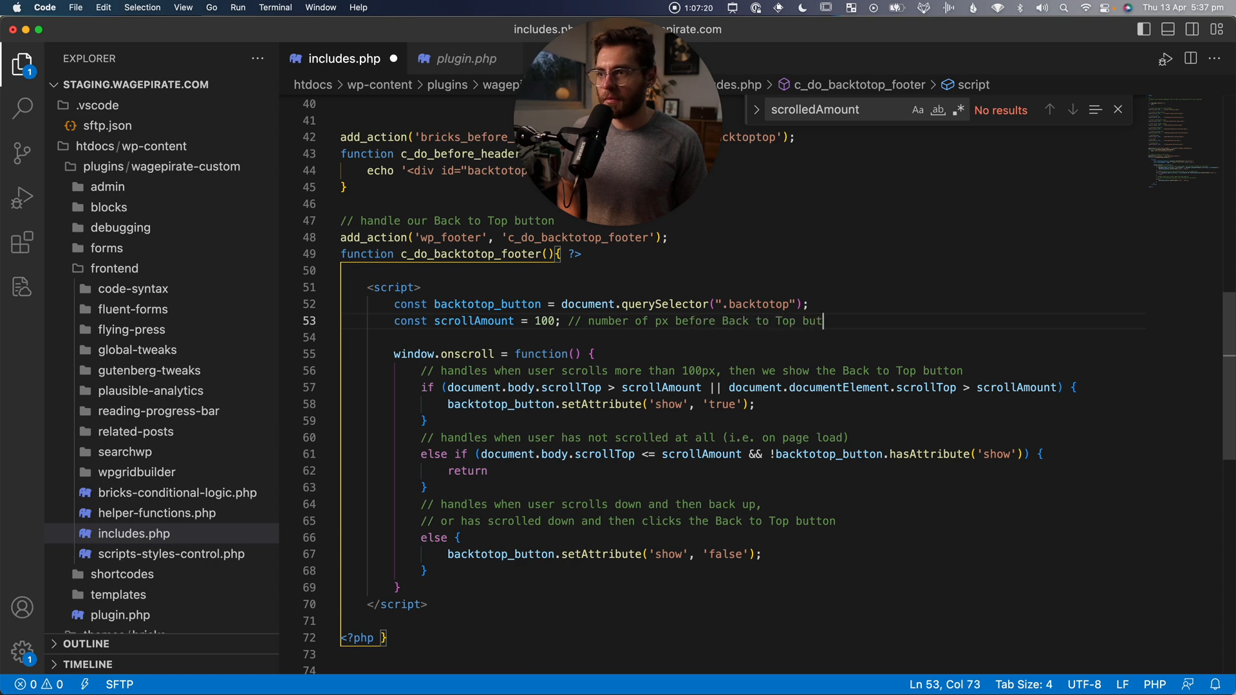
{"action": "key", "text": "Down"}
{"action": "key", "text": "Down"}
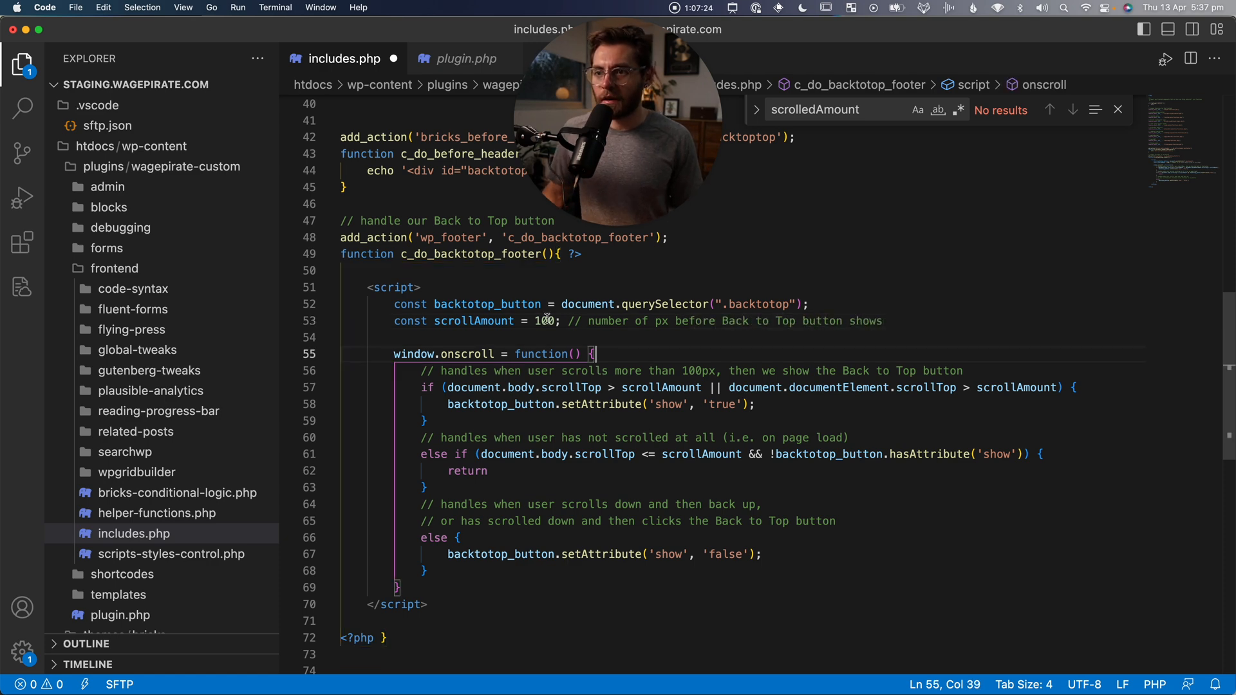
Set the scrollAmount constant to 250.
{"action": "double_click", "coordinate": [547, 320]}
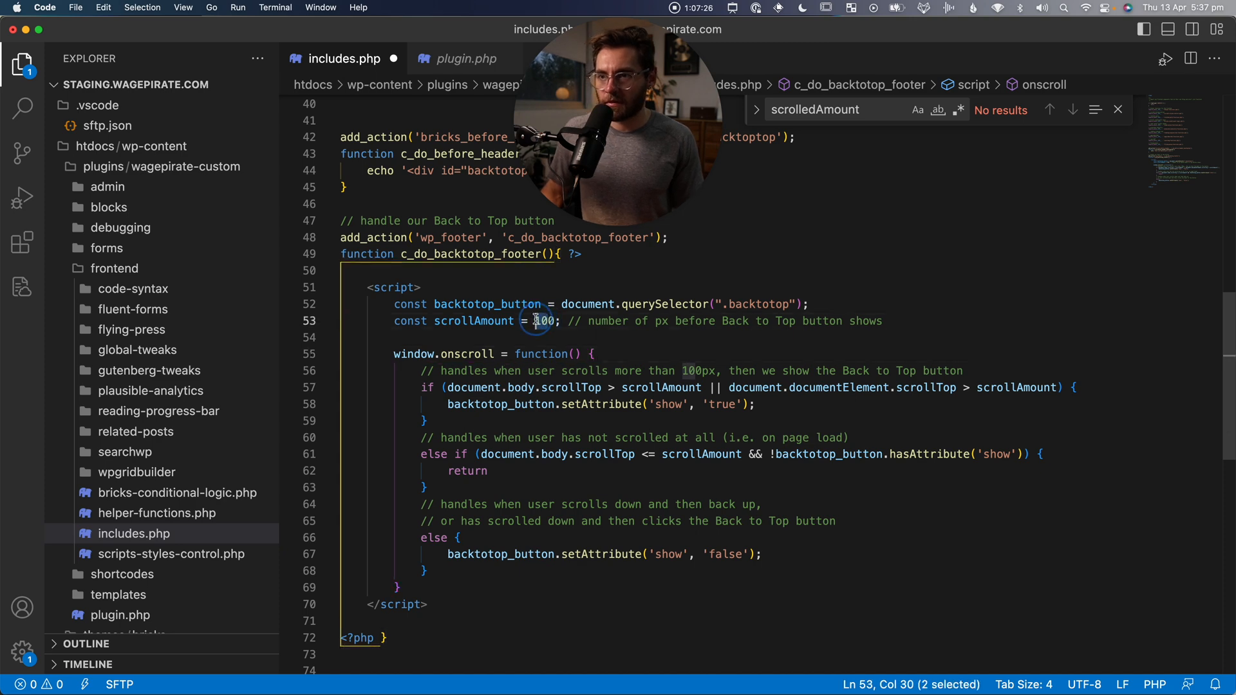
{"action": "type", "text": "250"}
{"action": "left_click", "coordinate": [548, 370]}
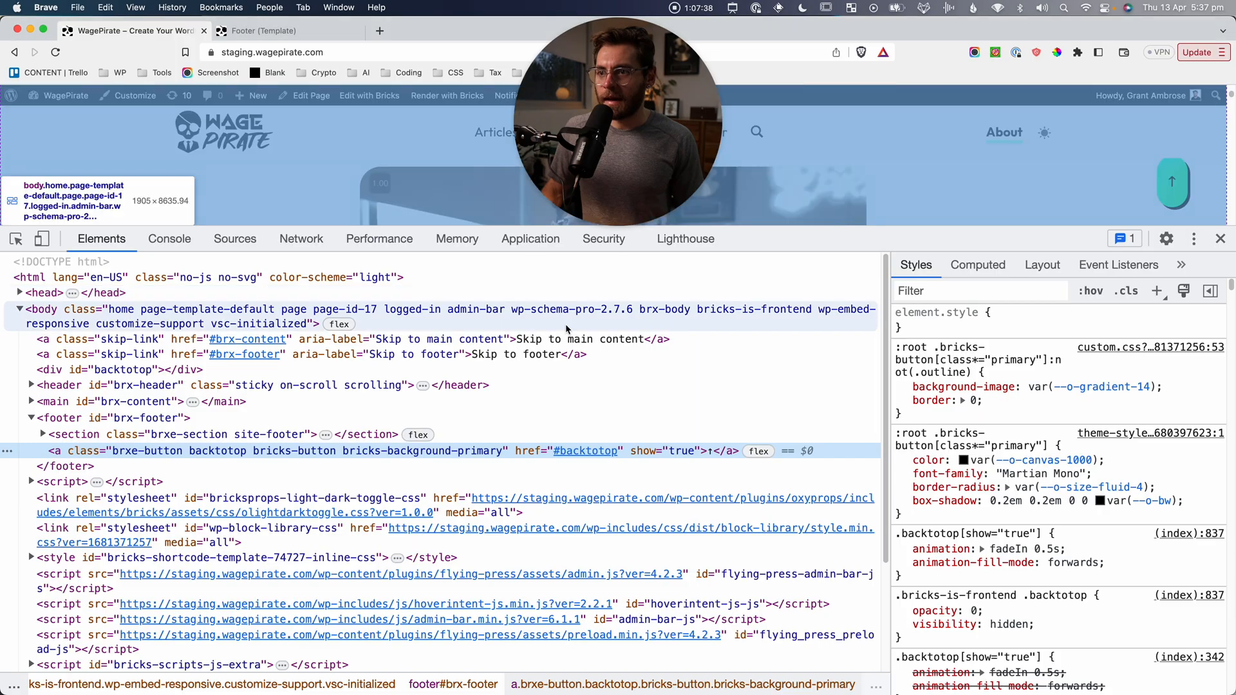
Reload the staging homepage, close the developer tools, and test the Back to Top button by scrolling down and using it.
{"action": "left_click", "coordinate": [57, 53]}
{"action": "left_click", "coordinate": [1220, 240]}
{"action": "scroll", "coordinate": [1137, 291], "scroll_direction": "down", "scroll_amount": 5}
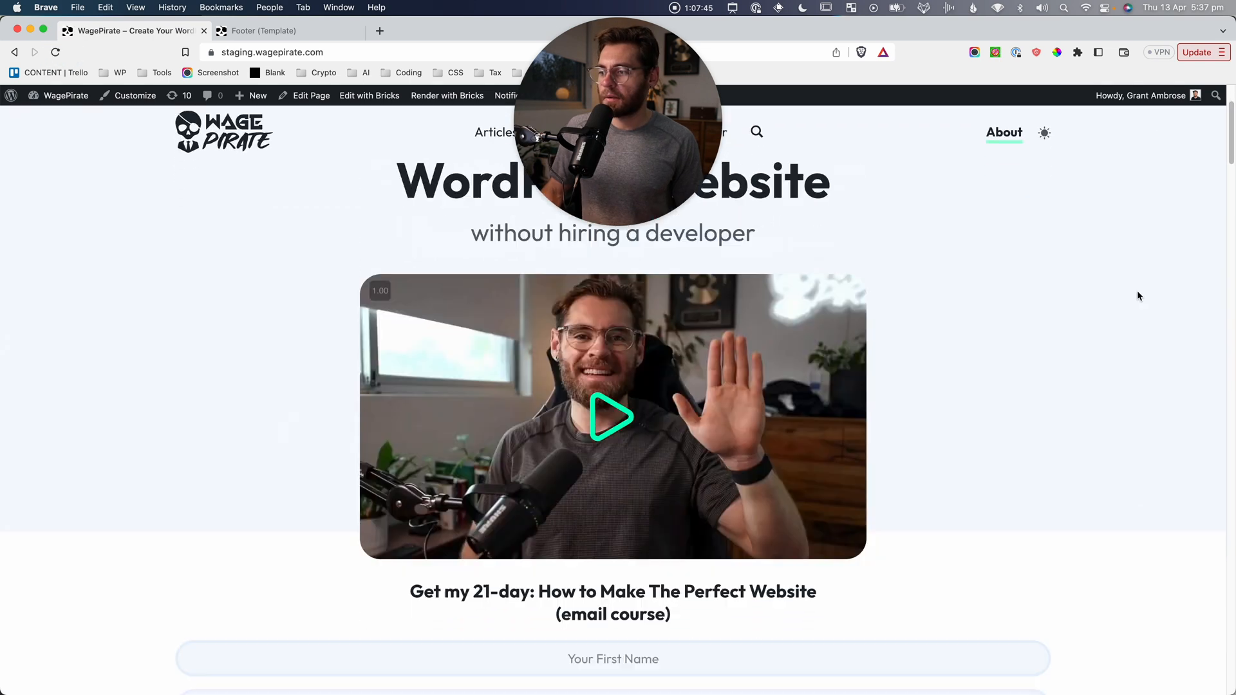
{"action": "left_click", "coordinate": [1173, 651]}
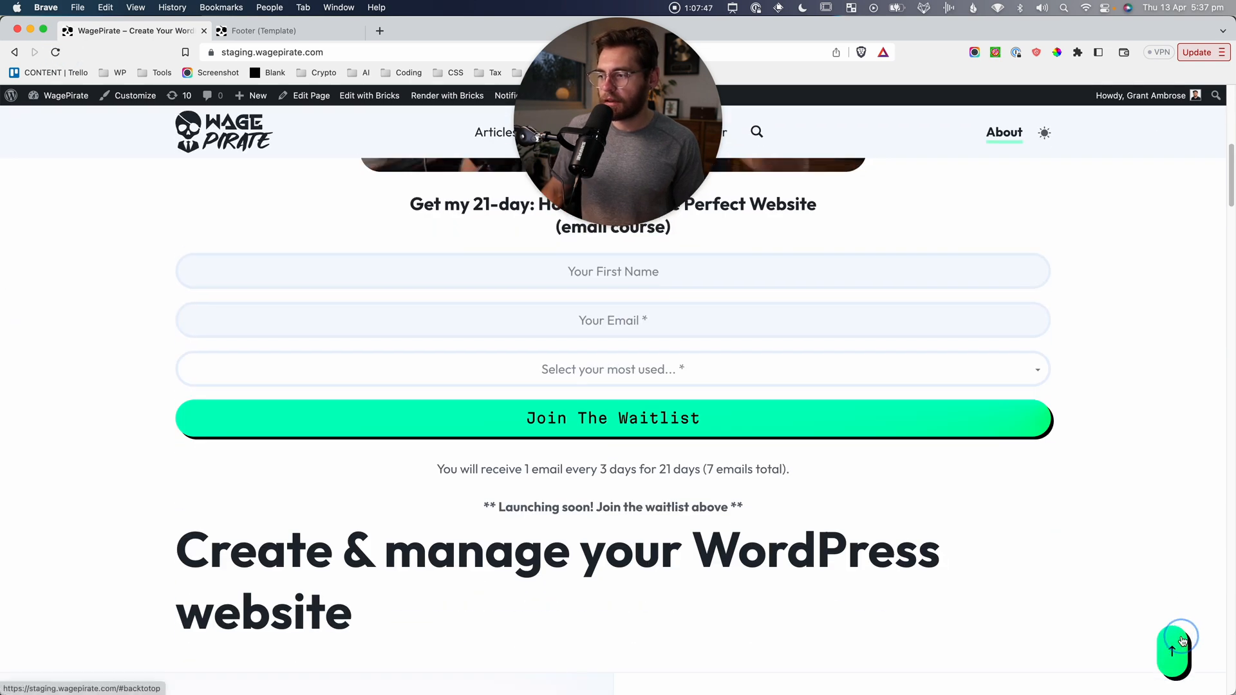
{"action": "scroll", "coordinate": [1147, 451], "scroll_direction": "down", "scroll_amount": 5}
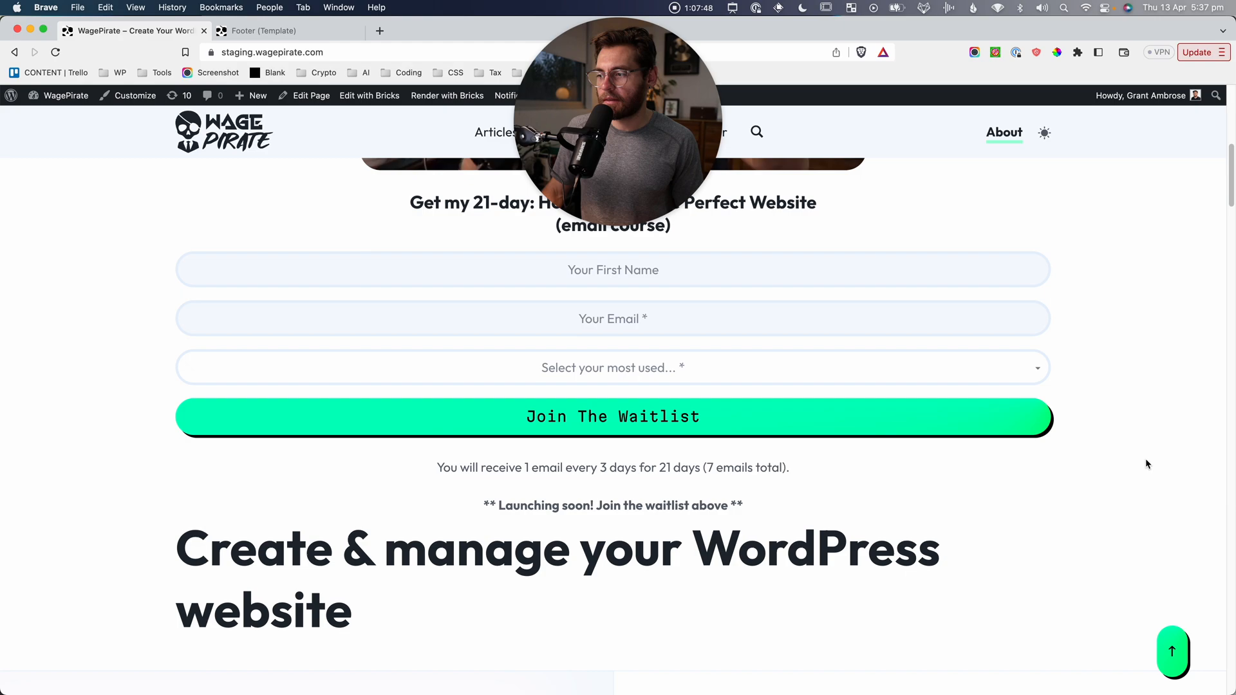
{"action": "left_click", "coordinate": [1176, 681]}
{"action": "left_click", "coordinate": [930, 461]}
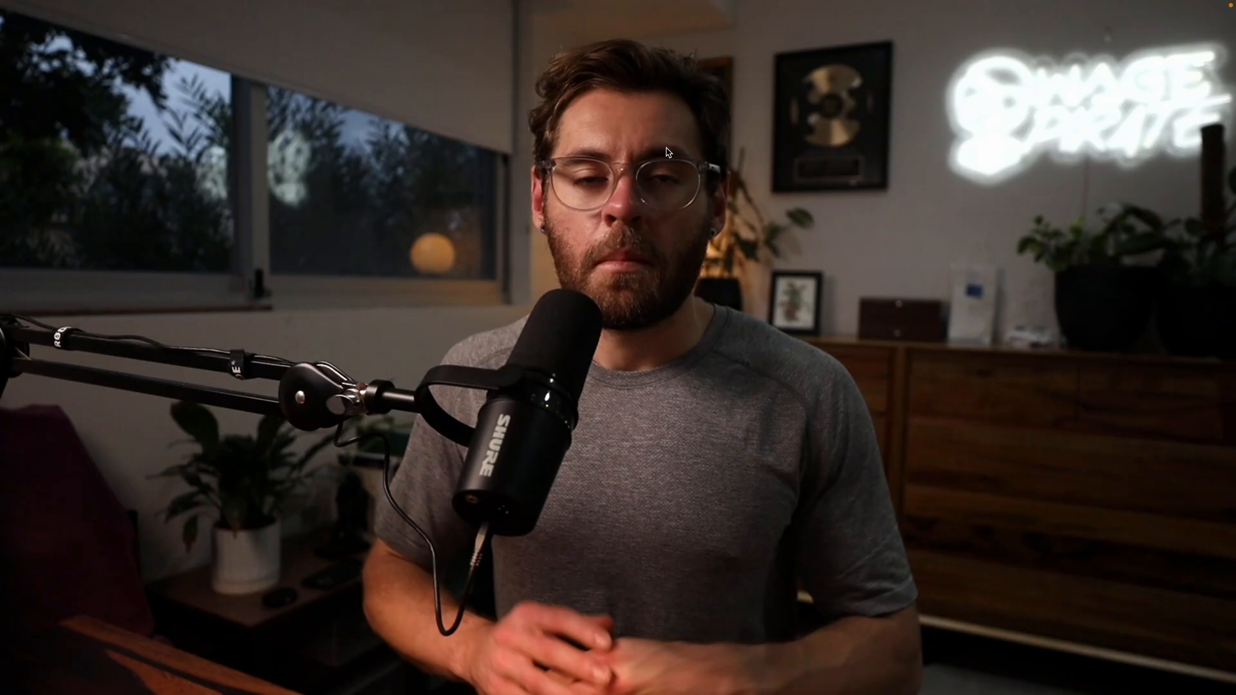